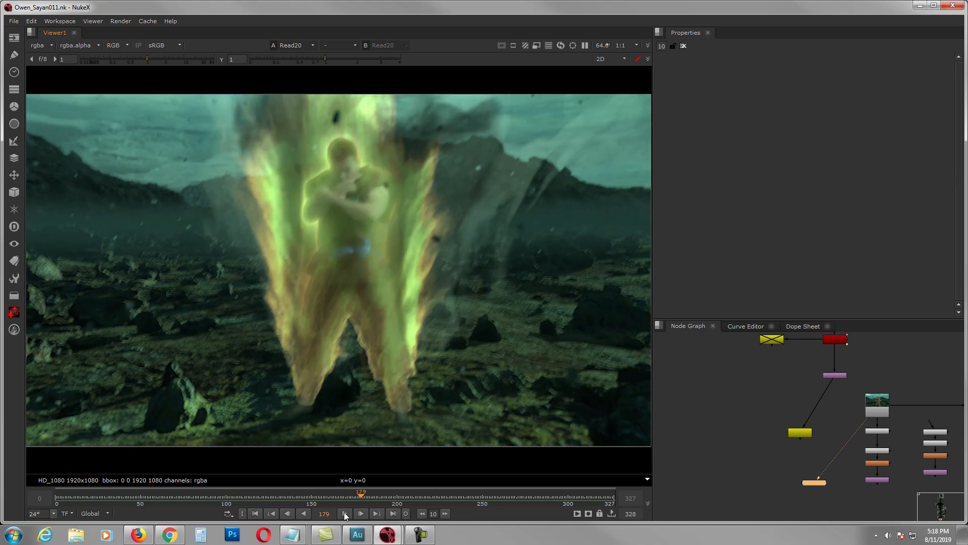
Return to the first frame and display the original footage from the Read1 node in the large roto backdrop.
{"action": "left_click", "coordinate": [256, 514]}
{"action": "middle_click_drag", "start_coordinate": [823, 430], "coordinate": [815, 445]}
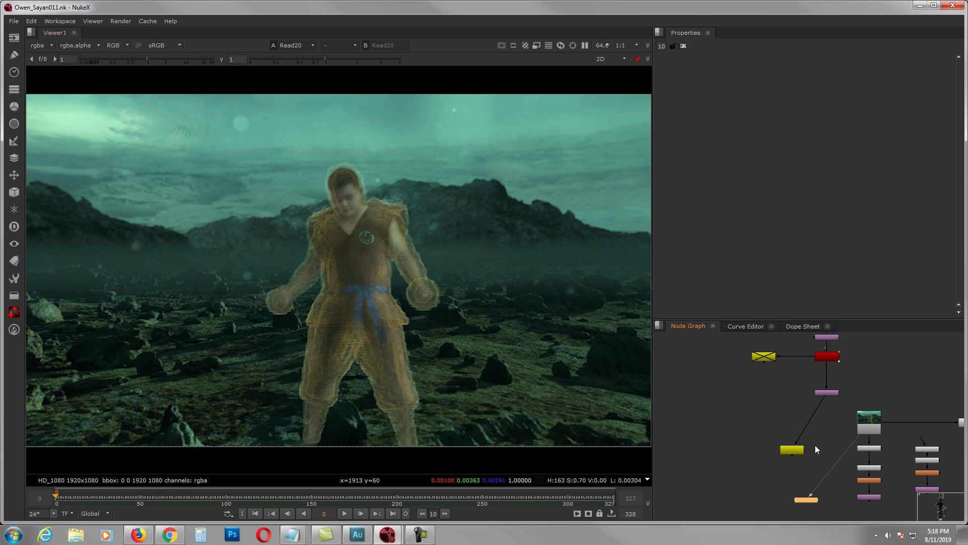
{"action": "left_click_drag", "start_coordinate": [852, 446], "coordinate": [815, 404]}
{"action": "scroll", "coordinate": [814, 404], "scroll_direction": "down", "scroll_amount": 5}
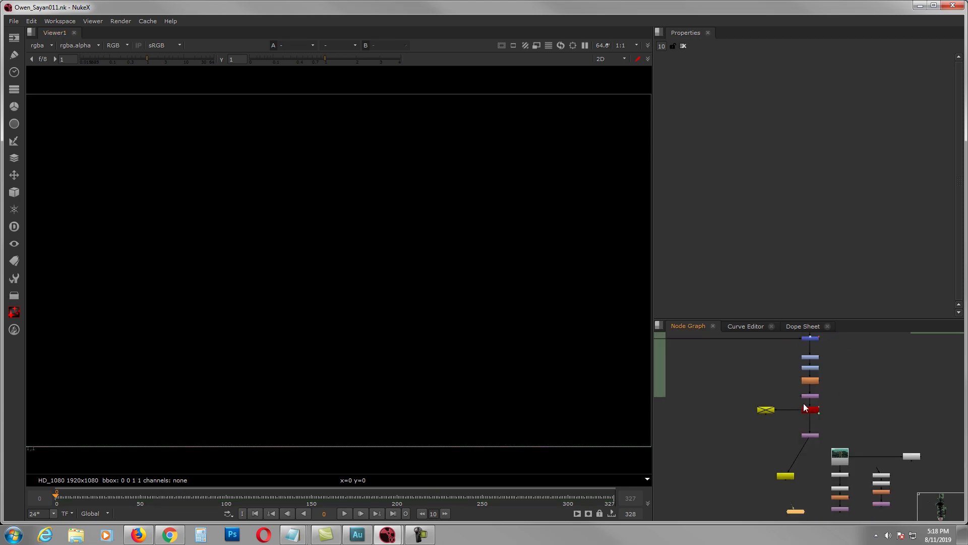
{"action": "scroll", "coordinate": [801, 397], "scroll_direction": "down", "scroll_amount": 5}
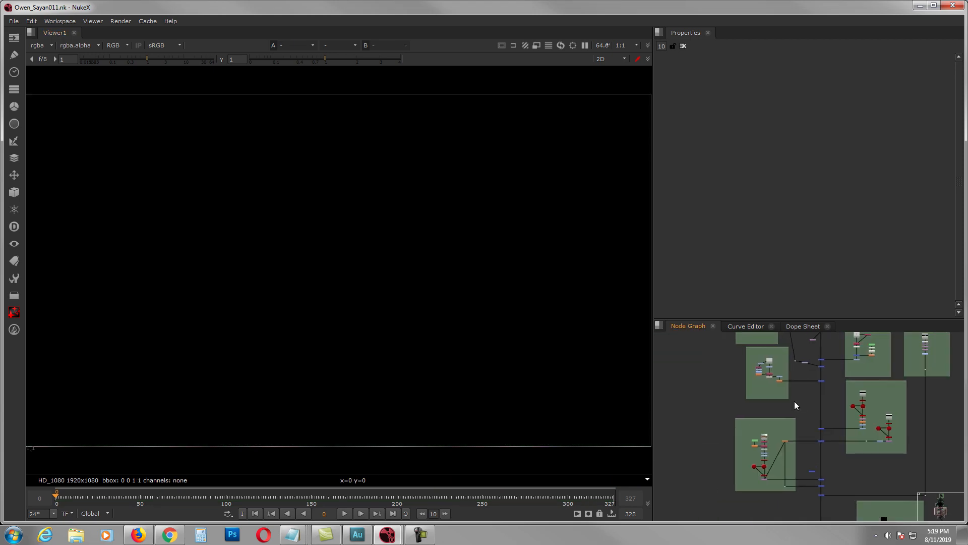
{"action": "scroll", "coordinate": [797, 451], "scroll_direction": "down", "scroll_amount": 8}
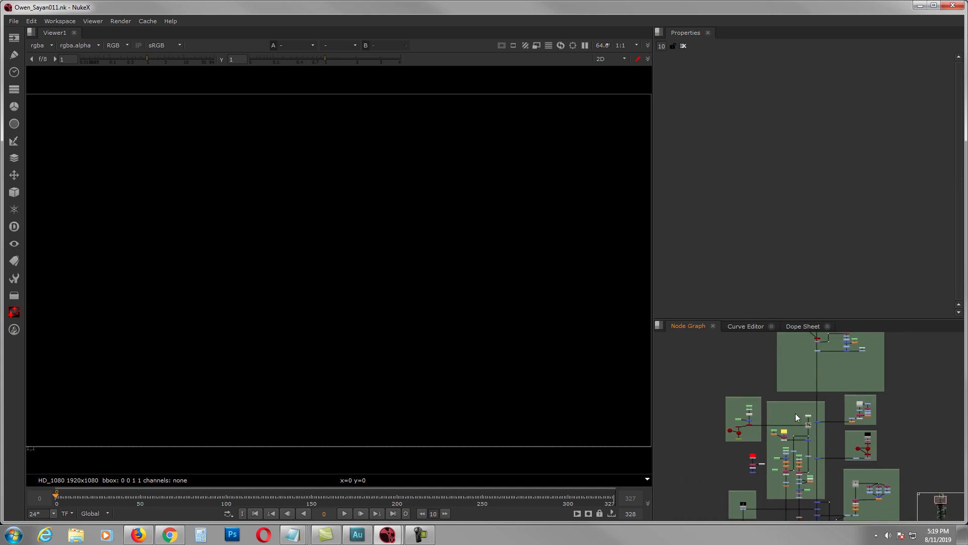
{"action": "middle_click_drag", "start_coordinate": [794, 442], "coordinate": [813, 456]}
{"action": "scroll", "coordinate": [812, 415], "scroll_direction": "up", "scroll_amount": 10}
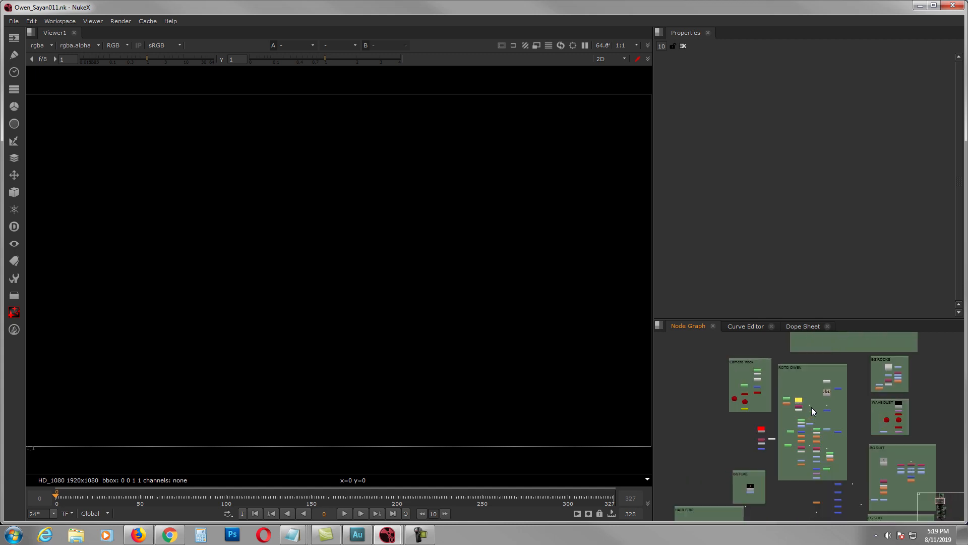
{"action": "scroll", "coordinate": [800, 395], "scroll_direction": "up", "scroll_amount": 1}
{"action": "middle_click_drag", "start_coordinate": [793, 395], "coordinate": [847, 426]}
{"action": "scroll", "coordinate": [809, 416], "scroll_direction": "up", "scroll_amount": 5}
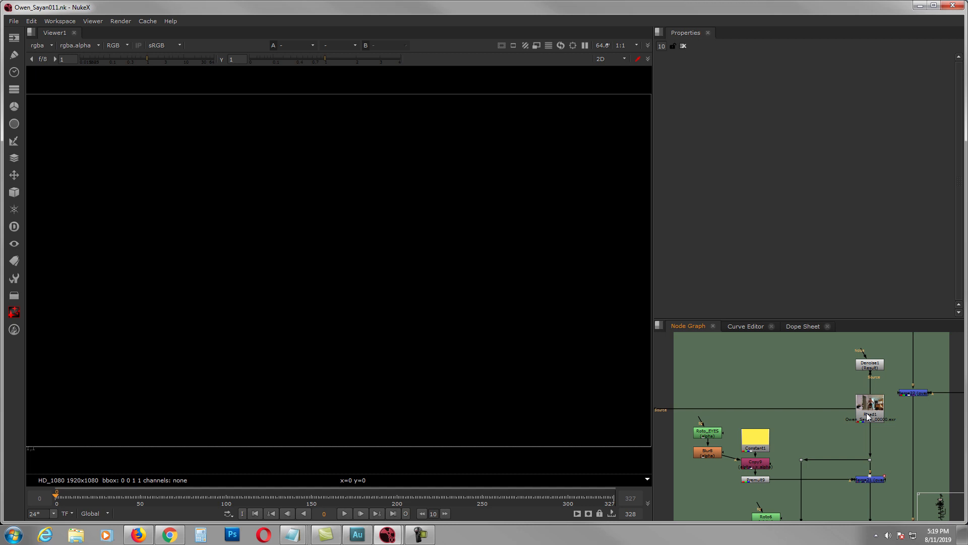
{"action": "key", "text": "1"}
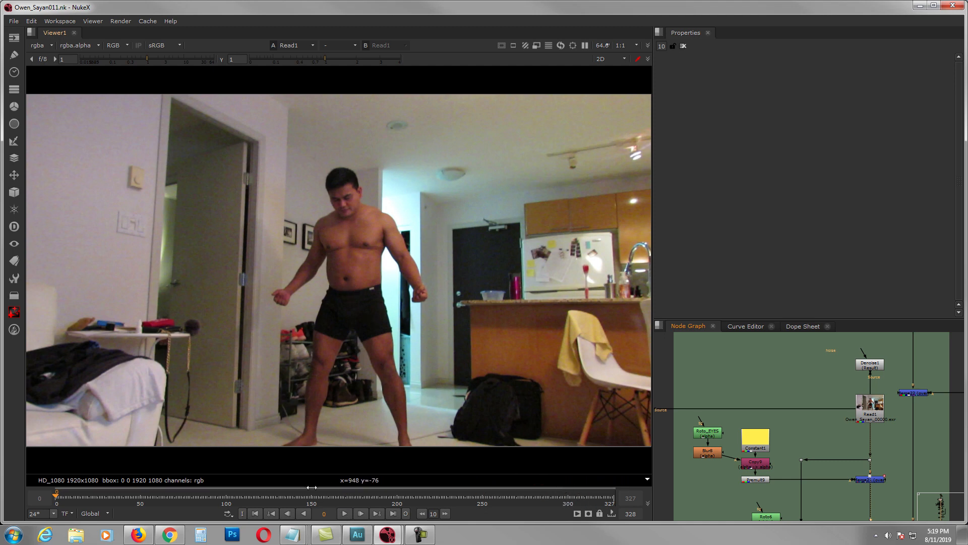
Play and scrub through the original footage, then go back to the first frame.
{"action": "left_click", "coordinate": [344, 513]}
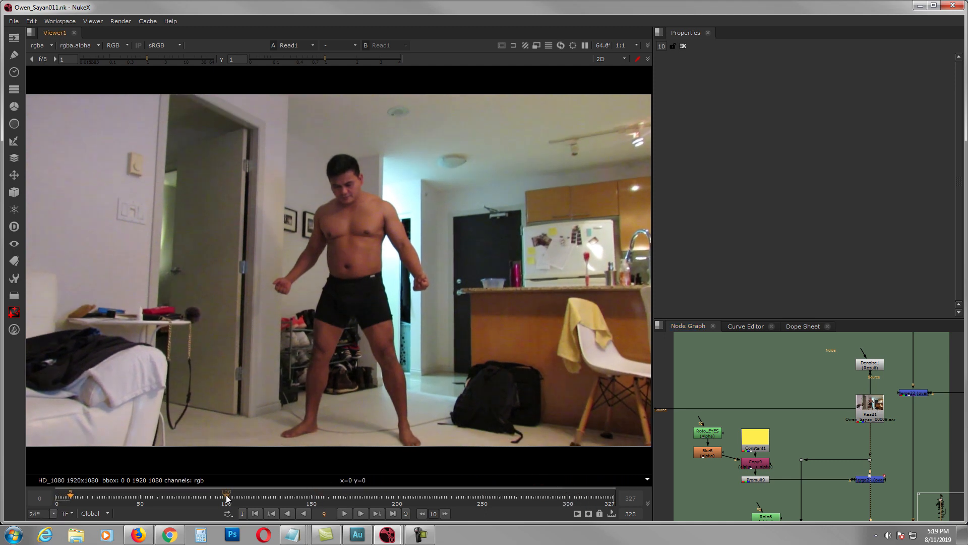
{"action": "left_click", "coordinate": [226, 494]}
{"action": "left_click_drag", "start_coordinate": [311, 495], "coordinate": [549, 494]}
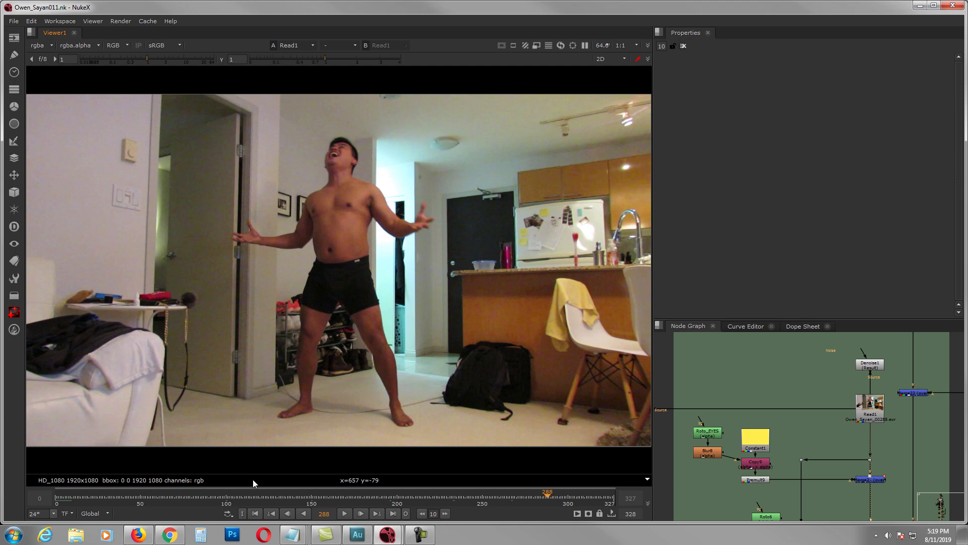
{"action": "left_click", "coordinate": [256, 514]}
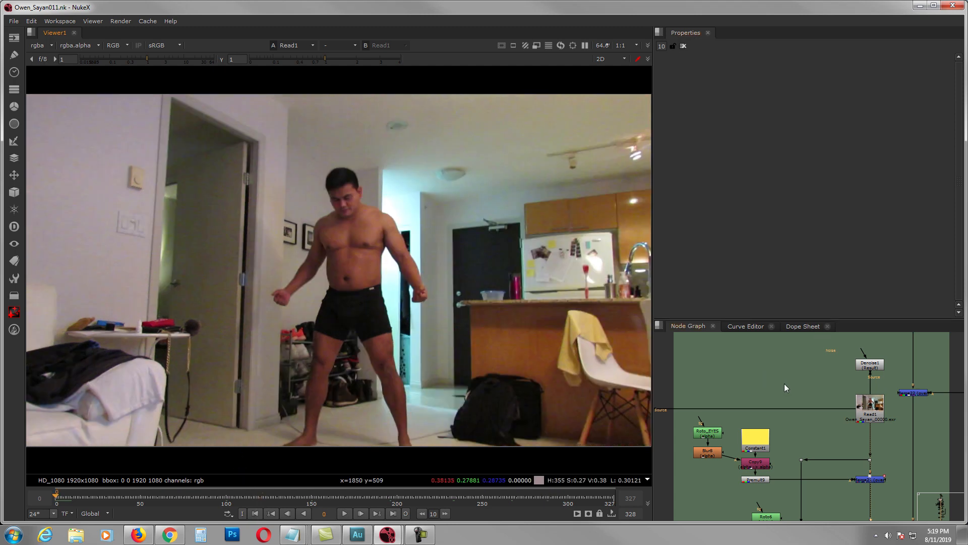
Open the settings of the Denoise1 node connected to the Read1 footage.
{"action": "middle_click_drag", "start_coordinate": [806, 394], "coordinate": [816, 403]}
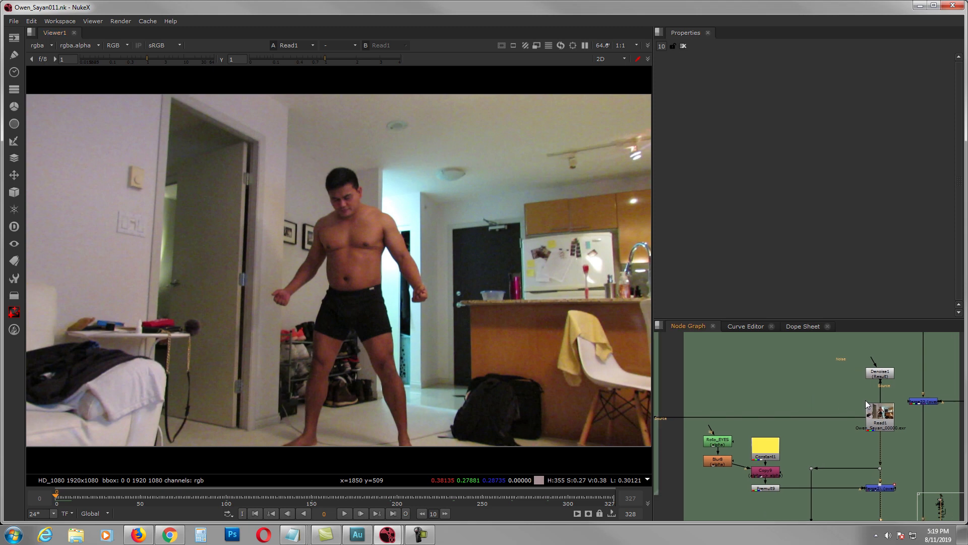
{"action": "scroll", "coordinate": [873, 374], "scroll_direction": "up", "scroll_amount": 1}
{"action": "scroll", "coordinate": [873, 373], "scroll_direction": "up", "scroll_amount": 1}
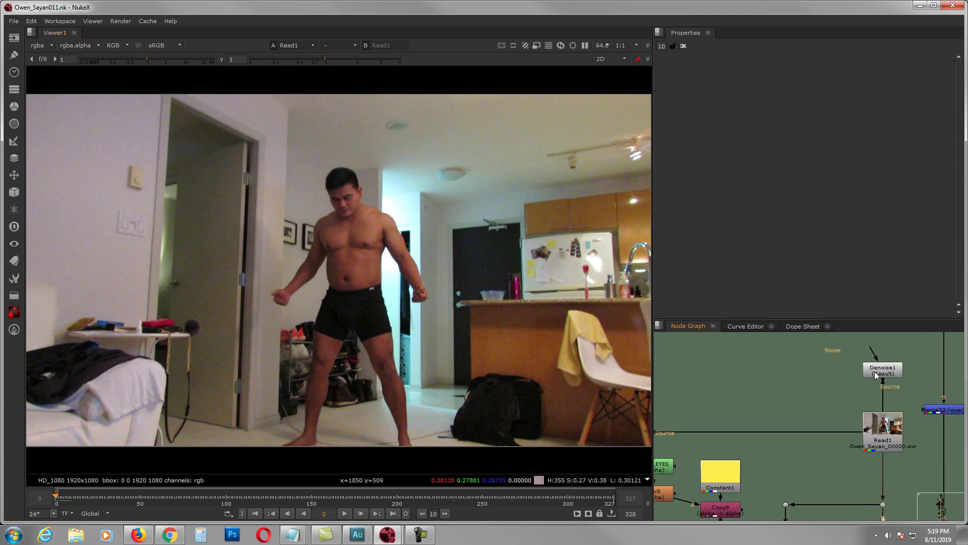
{"action": "double_click", "coordinate": [875, 371]}
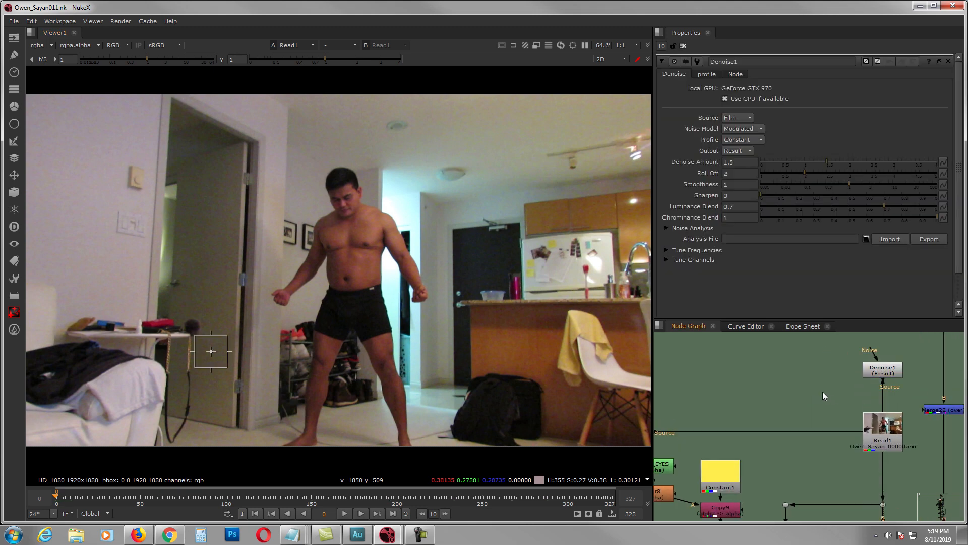
Close the Denoise1 settings and limit the number of open node property panels to 1.
{"action": "left_click", "coordinate": [685, 46]}
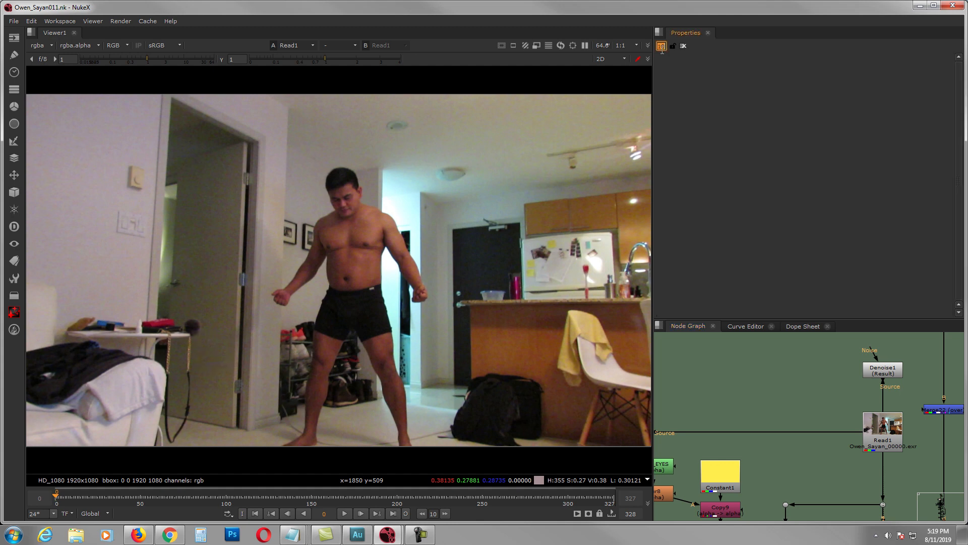
{"action": "type", "text": "1"}
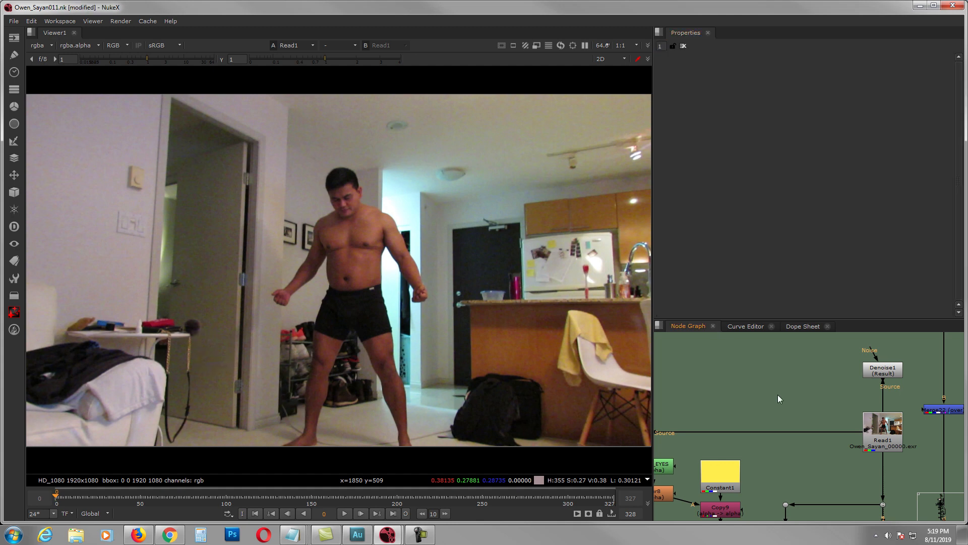
{"action": "key", "text": "Tab"}
{"action": "type", "text": "undi"}
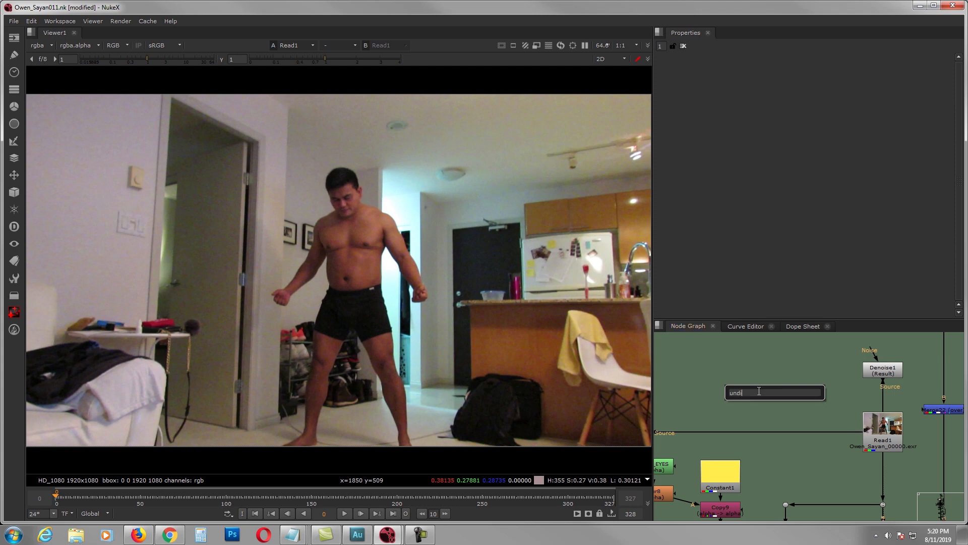
{"action": "key", "text": "BackSpace"}
{"action": "key", "text": "BackSpace"}
{"action": "key", "text": "BackSpace"}
{"action": "key", "text": "BackSpace"}
{"action": "key", "text": "BackSpace"}
{"action": "type", "text": "und"}
{"action": "key", "text": "BackSpace"}
{"action": "key", "text": "BackSpace"}
{"action": "key", "text": "BackSpace"}
{"action": "key", "text": "BackSpace"}
{"action": "key", "text": "BackSpace"}
{"action": "type", "text": "dis"}
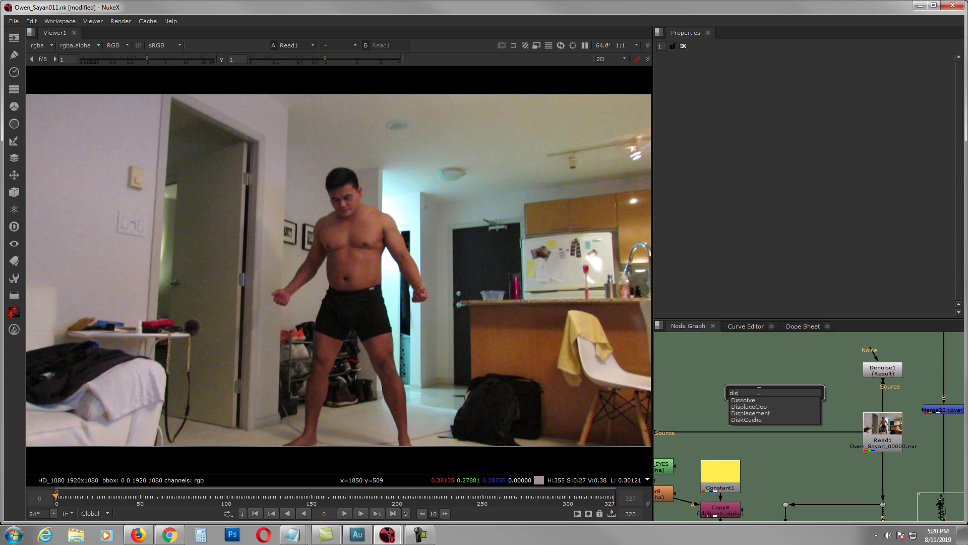
{"action": "key", "text": "BackSpace"}
{"action": "key", "text": "BackSpace"}
{"action": "key", "text": "BackSpace"}
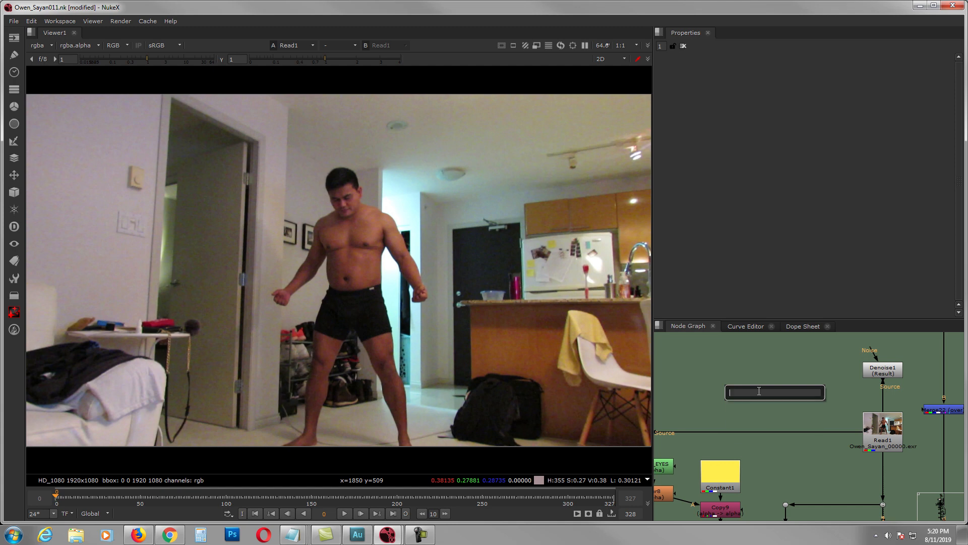
{"action": "key", "text": "Escape"}
Open the CameraTracker1 node in the Camera Track backdrop to examine its settings and the tracking points over the footage.
{"action": "middle_click_drag", "start_coordinate": [759, 412], "coordinate": [831, 407]}
{"action": "scroll", "coordinate": [749, 396], "scroll_direction": "down", "scroll_amount": 3}
{"action": "scroll", "coordinate": [801, 432], "scroll_direction": "up", "scroll_amount": 3}
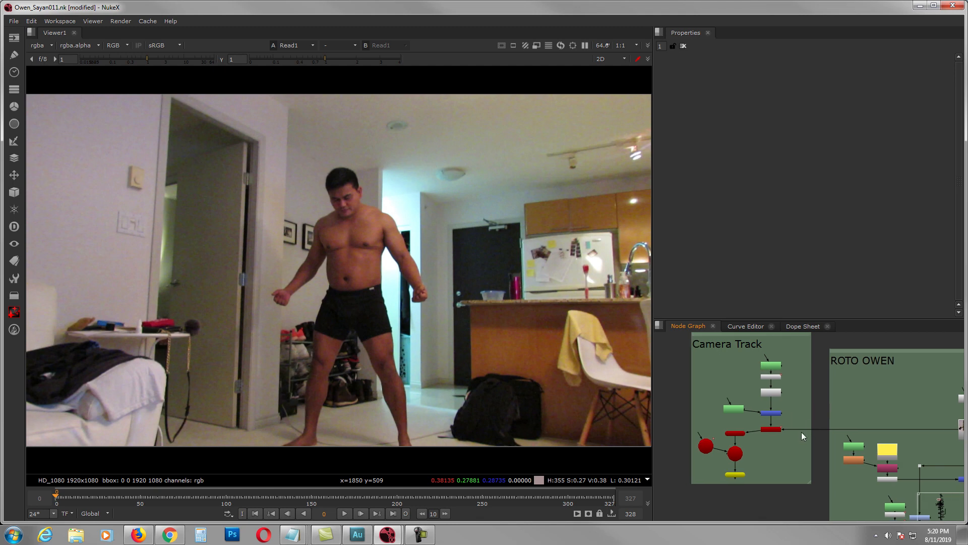
{"action": "scroll", "coordinate": [771, 445], "scroll_direction": "up", "scroll_amount": 2}
{"action": "middle_click_drag", "start_coordinate": [768, 444], "coordinate": [790, 457]}
{"action": "scroll", "coordinate": [774, 447], "scroll_direction": "down", "scroll_amount": 2}
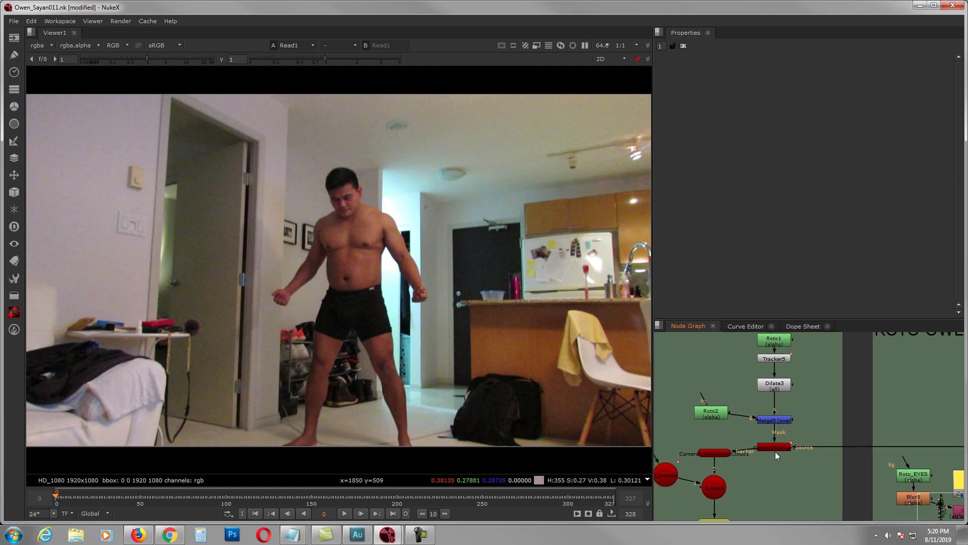
{"action": "scroll", "coordinate": [774, 446], "scroll_direction": "down", "scroll_amount": 4}
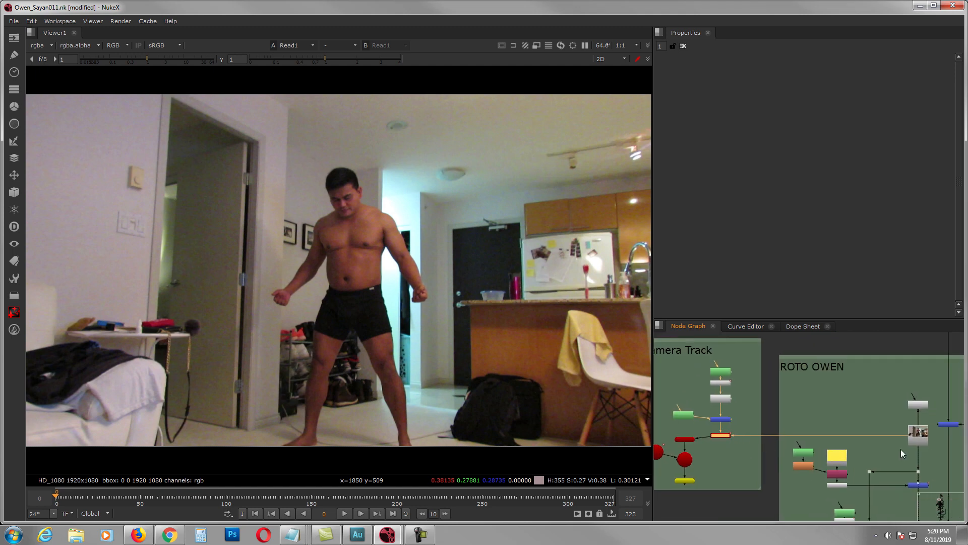
{"action": "scroll", "coordinate": [724, 435], "scroll_direction": "up", "scroll_amount": 5}
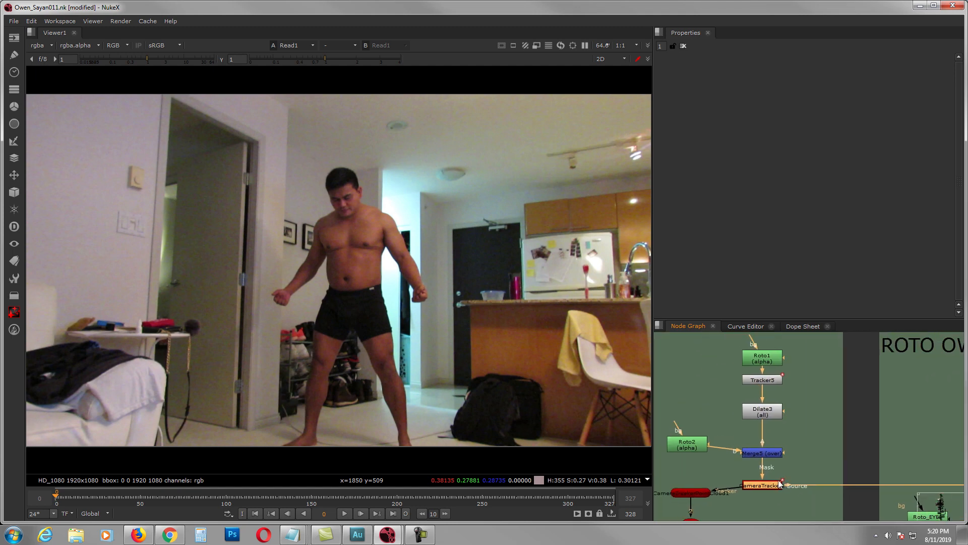
{"action": "double_click", "coordinate": [765, 485]}
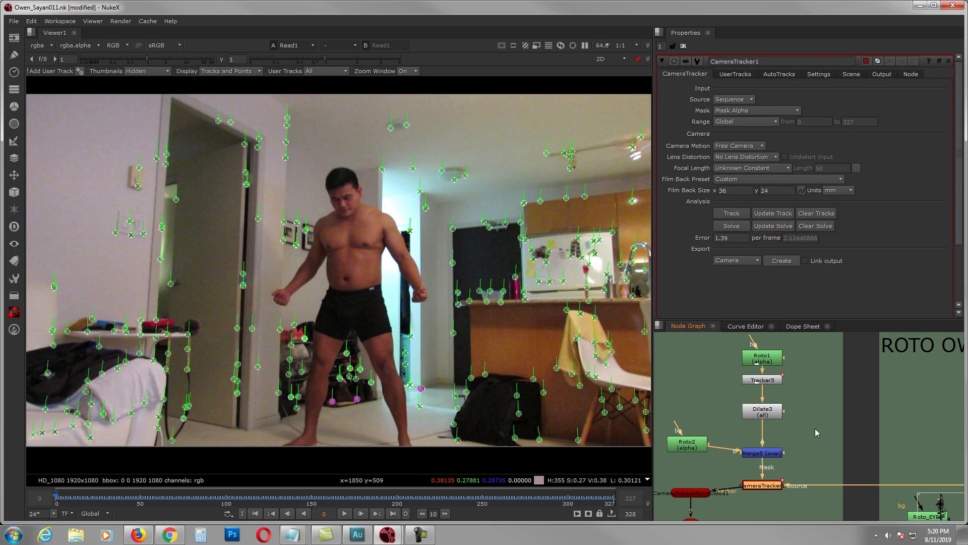
{"action": "middle_click_drag", "start_coordinate": [799, 494], "coordinate": [760, 467]}
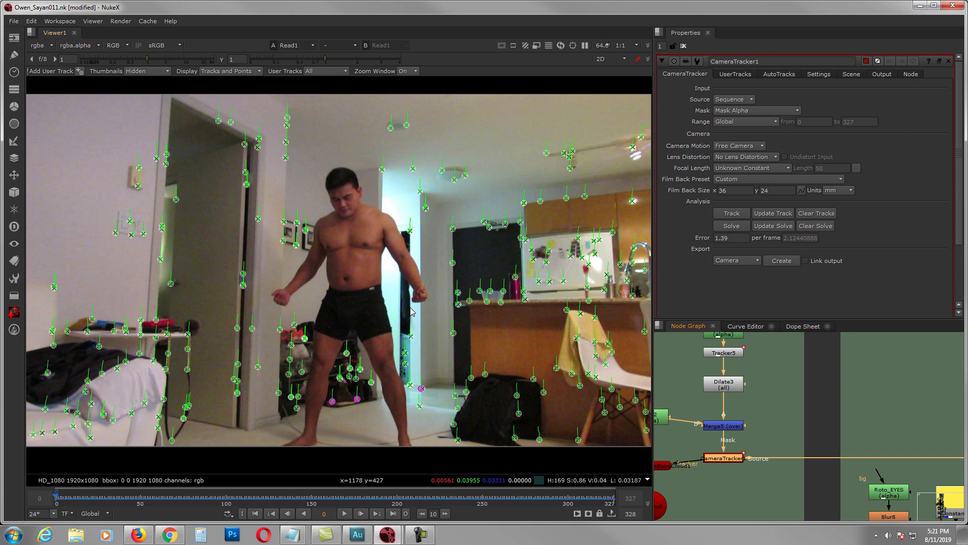
Close the CameraTracker1 settings and open Roto1 to show its body shapes over the footage.
{"action": "left_click", "coordinate": [684, 47]}
{"action": "left_click", "coordinate": [760, 343]}
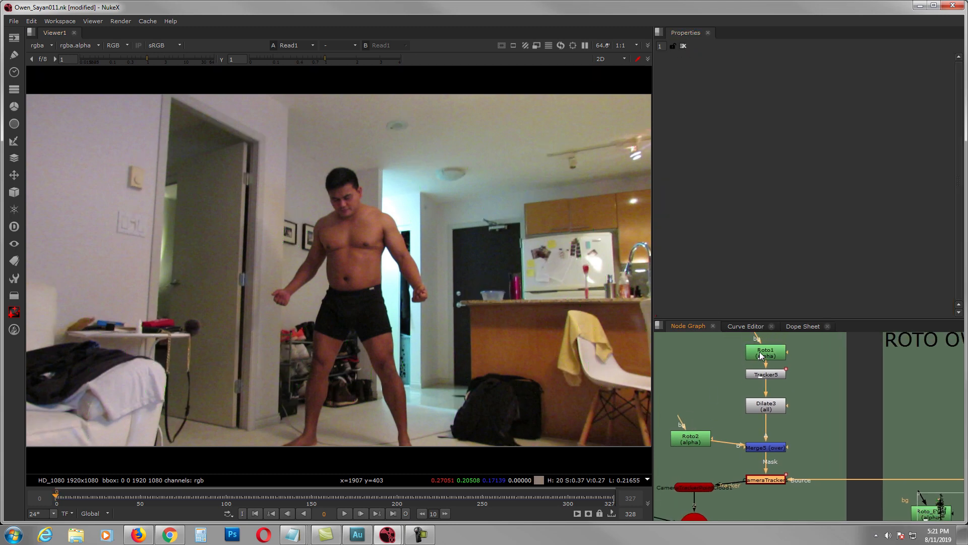
{"action": "double_click", "coordinate": [759, 350]}
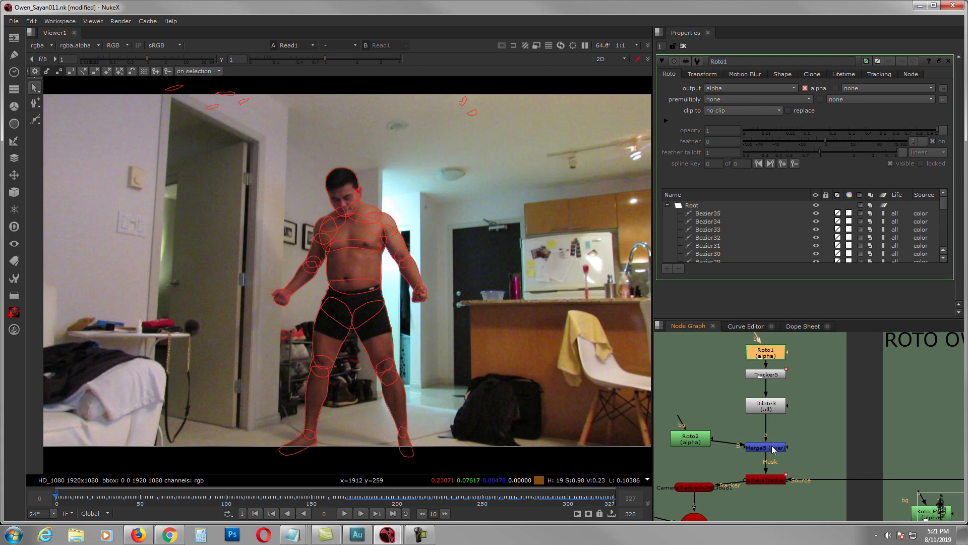
Move the Merge5 node up slightly to line up with Roto2, and reopen the CameraTracker1 settings.
{"action": "left_click_drag", "start_coordinate": [771, 449], "coordinate": [771, 440]}
{"action": "left_click", "coordinate": [768, 480]}
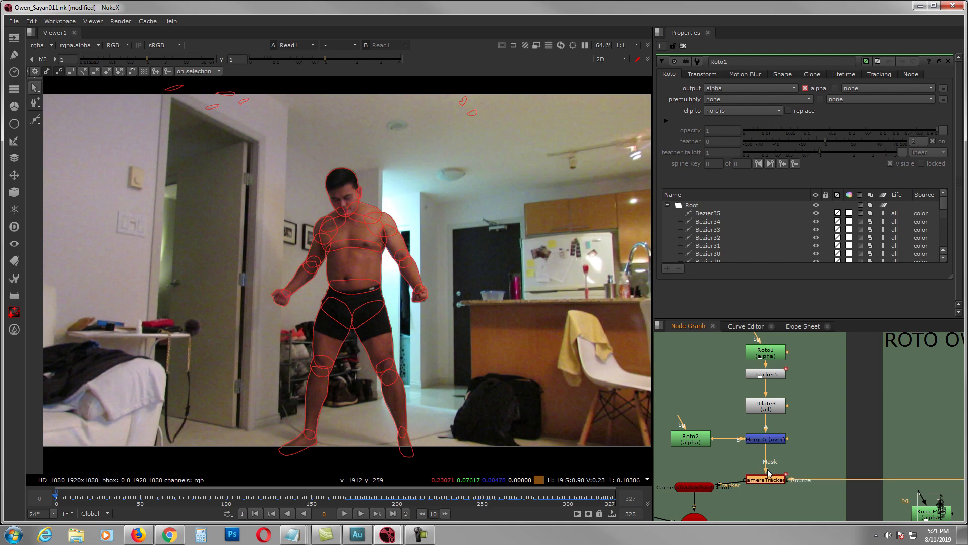
{"action": "double_click", "coordinate": [768, 479]}
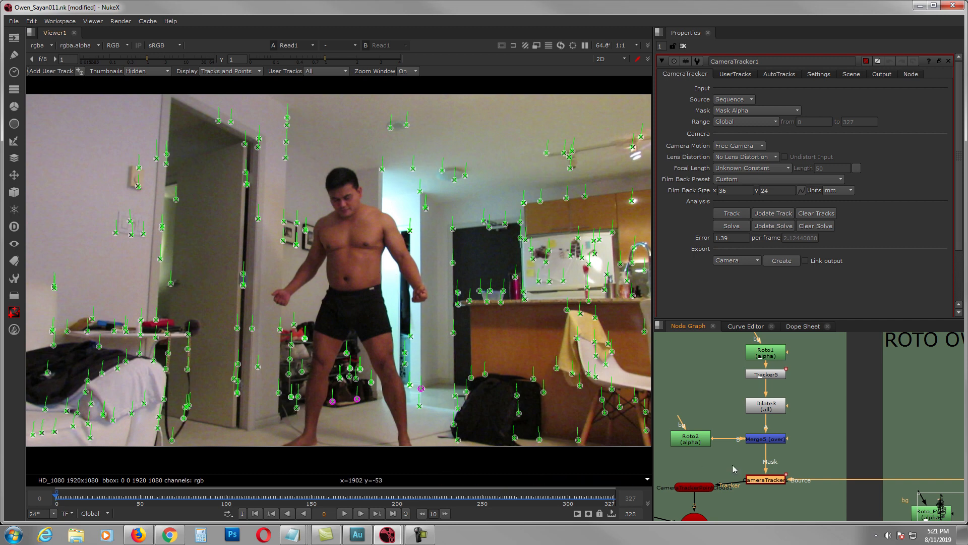
Display the alpha channel of the Merge5 node that masks the camera tracker, with its settings open.
{"action": "left_click", "coordinate": [761, 440]}
{"action": "key", "text": "1"}
{"action": "double_click", "coordinate": [761, 440]}
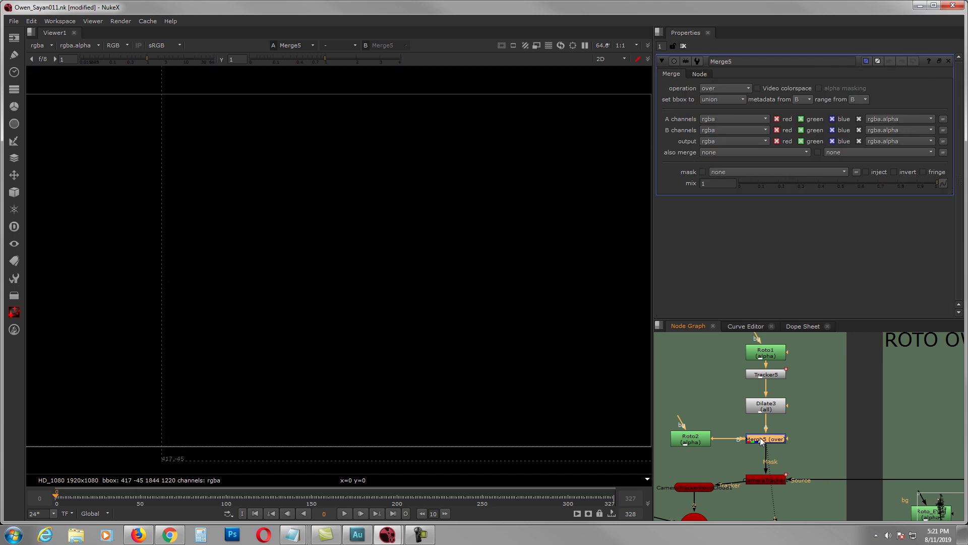
{"action": "key", "text": "a"}
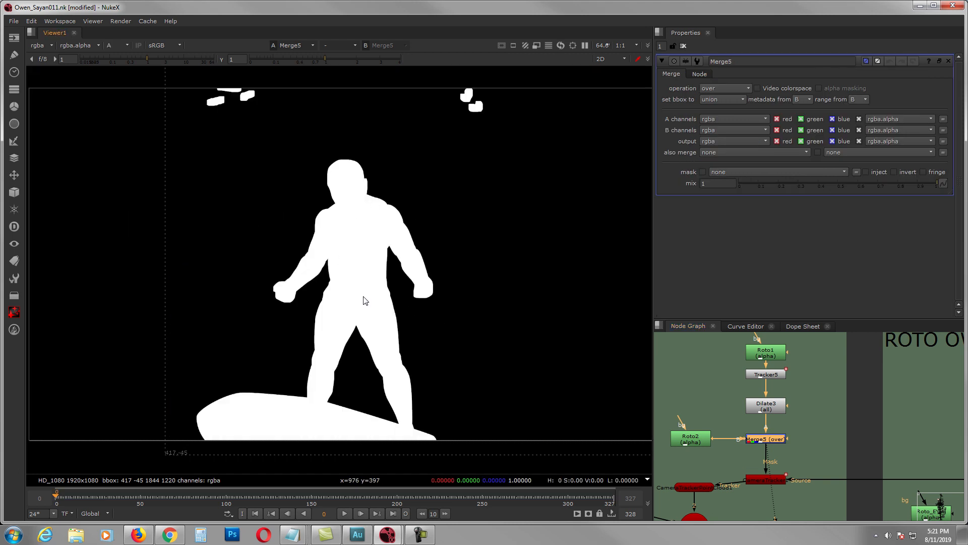
Inspect the Roto1 and Roto2 shapes over the merged matte, selecting the upper-leg shape Bezier20 in Roto1.
{"action": "double_click", "coordinate": [764, 355]}
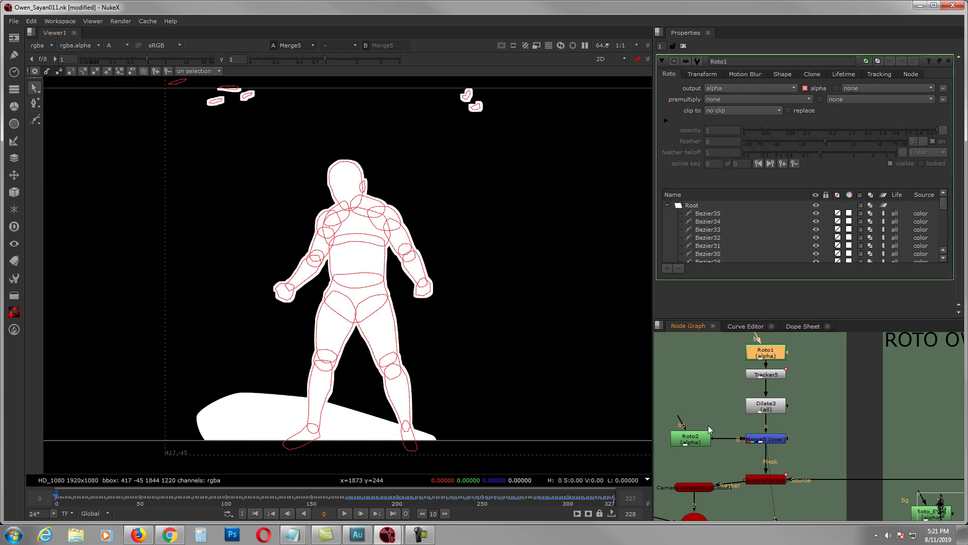
{"action": "double_click", "coordinate": [695, 437]}
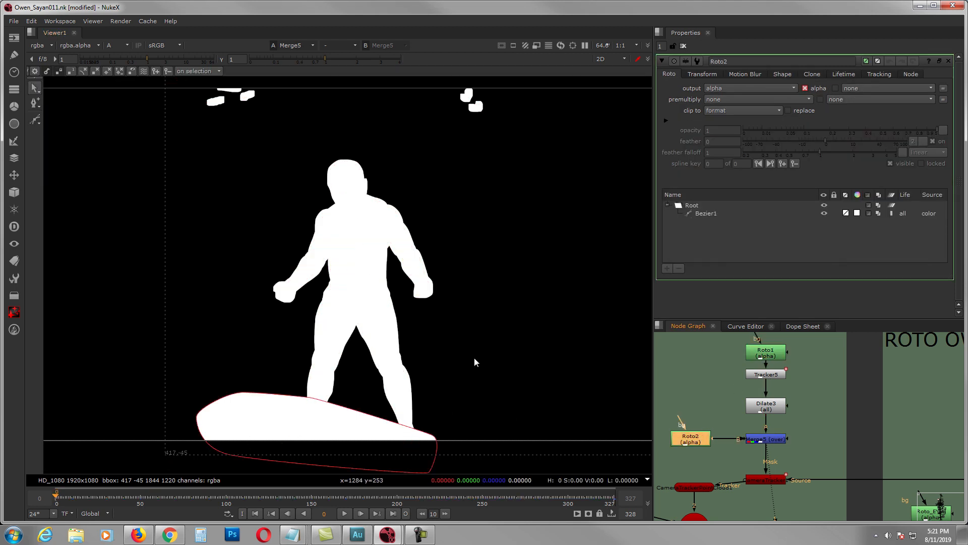
{"action": "double_click", "coordinate": [775, 353]}
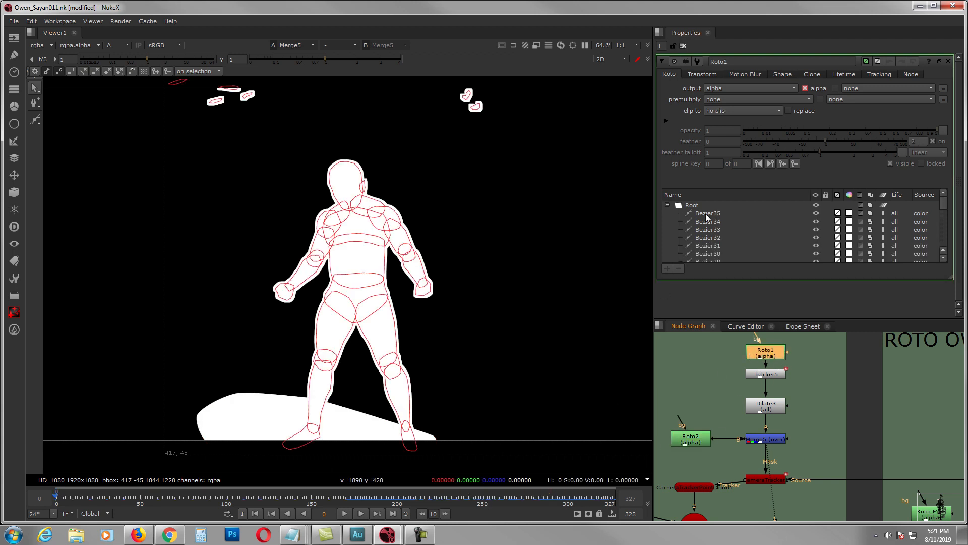
{"action": "left_click", "coordinate": [706, 214]}
{"action": "left_click", "coordinate": [396, 337]}
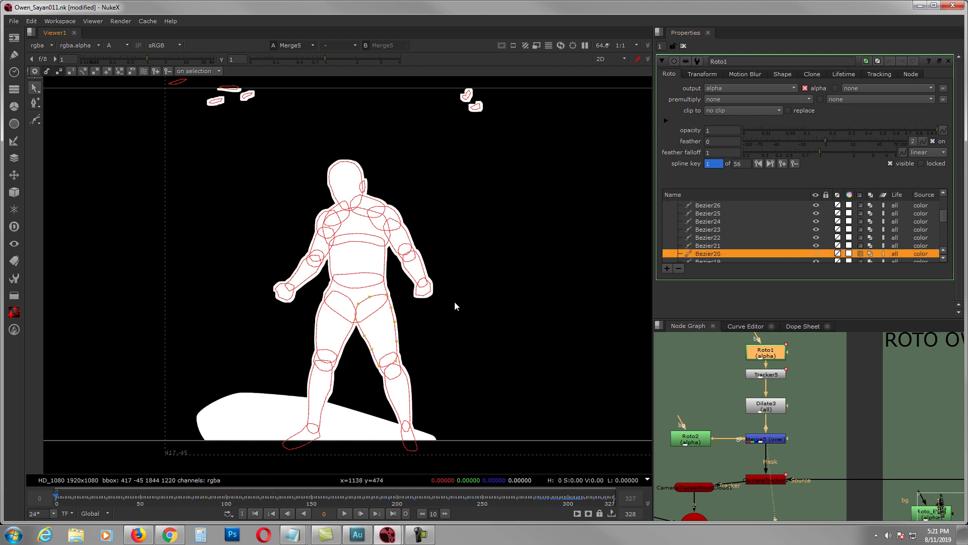
{"action": "left_click", "coordinate": [816, 379]}
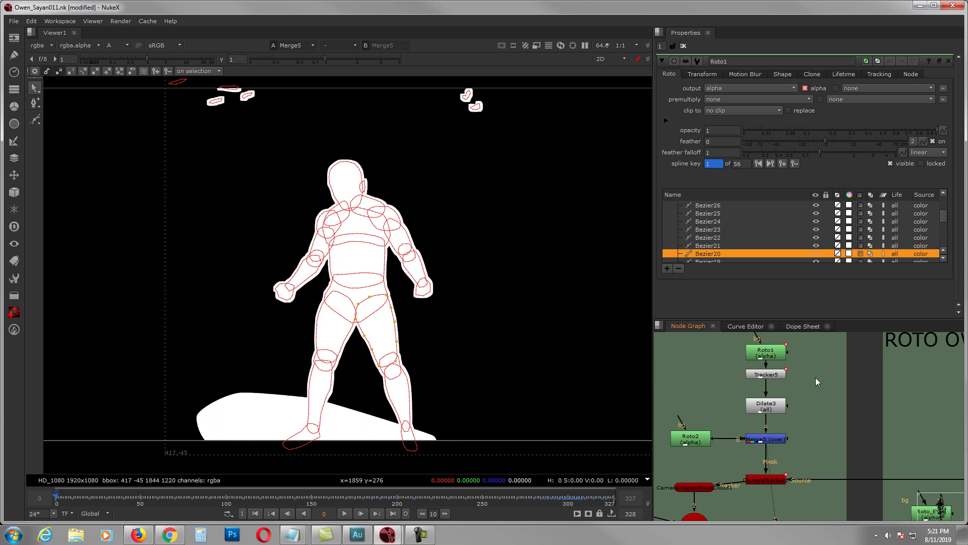
Clear all open node settings and display CameraTracker1 in RGB with its settings and track points shown.
{"action": "left_click", "coordinate": [683, 46]}
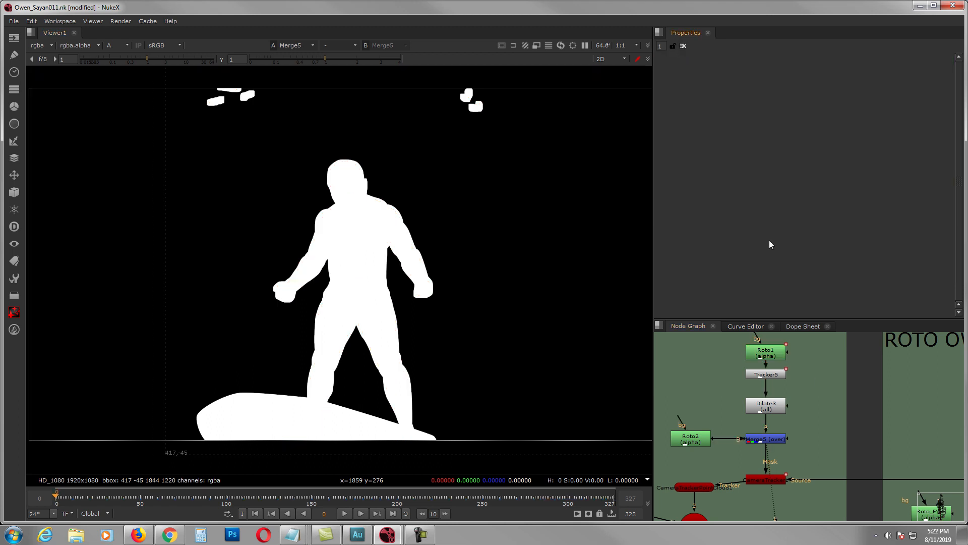
{"action": "key", "text": "f"}
{"action": "key", "text": "a"}
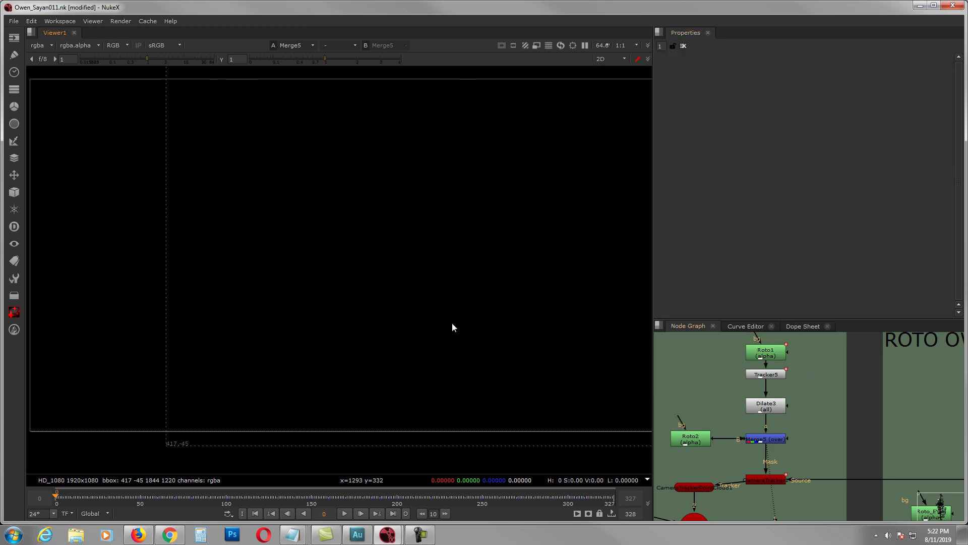
{"action": "left_click", "coordinate": [768, 480]}
{"action": "key", "text": "1"}
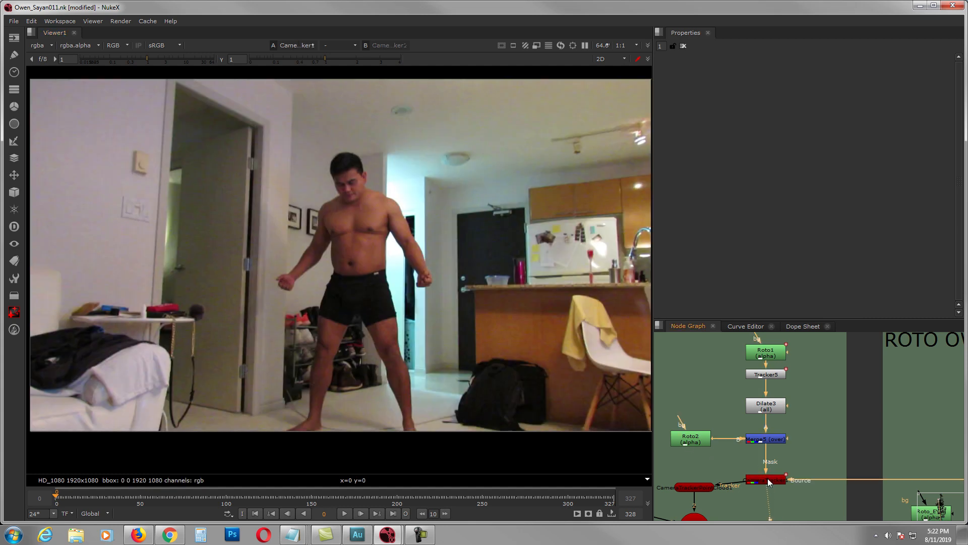
{"action": "double_click", "coordinate": [767, 480]}
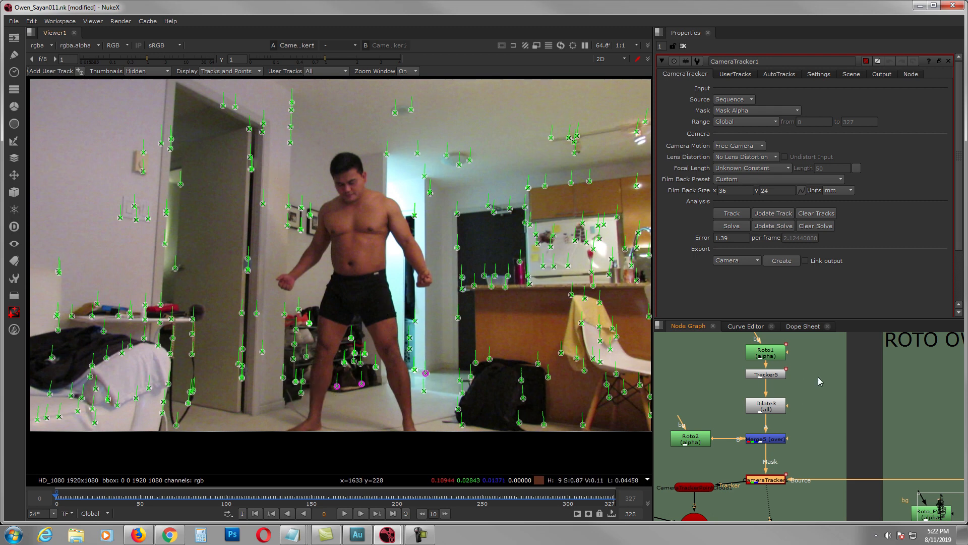
Set the CameraTracker1 export type to Scene.
{"action": "scroll", "coordinate": [800, 444], "scroll_direction": "down", "scroll_amount": 1}
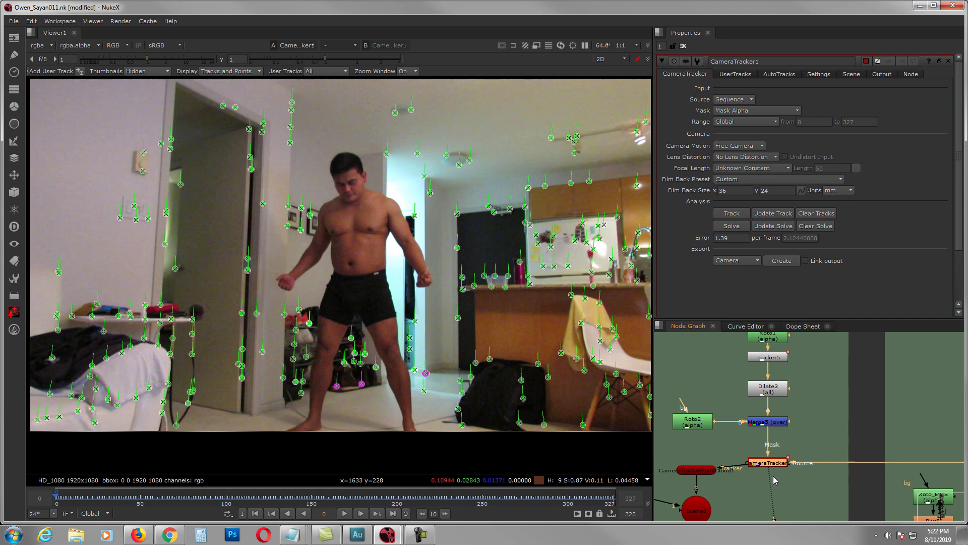
{"action": "middle_click_drag", "start_coordinate": [775, 473], "coordinate": [806, 444]}
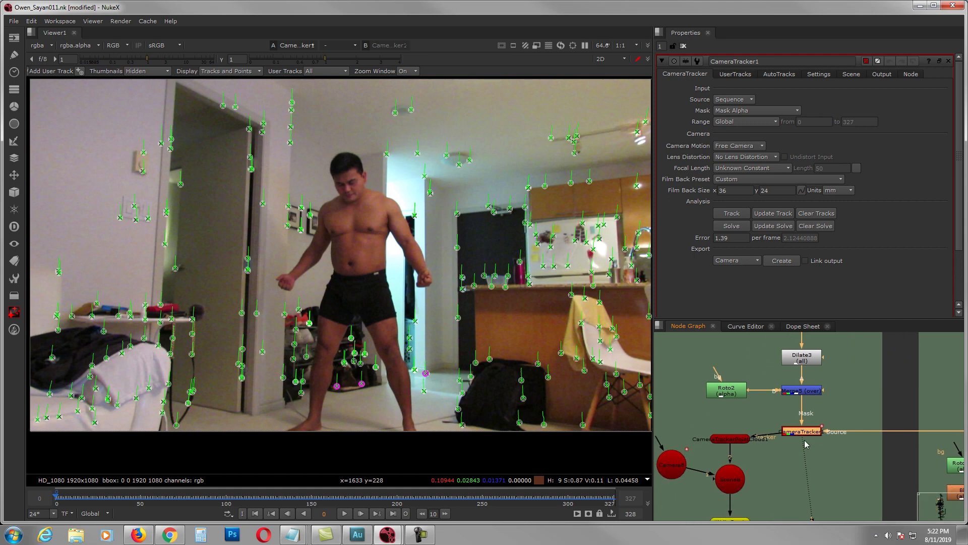
{"action": "middle_click_drag", "start_coordinate": [808, 445], "coordinate": [822, 440]}
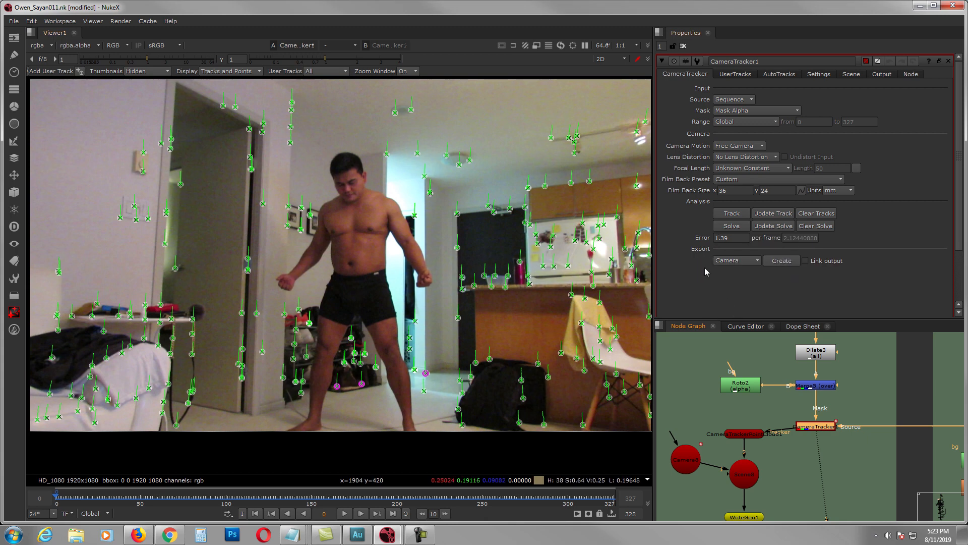
{"action": "left_click", "coordinate": [757, 261]}
{"action": "left_click", "coordinate": [733, 291]}
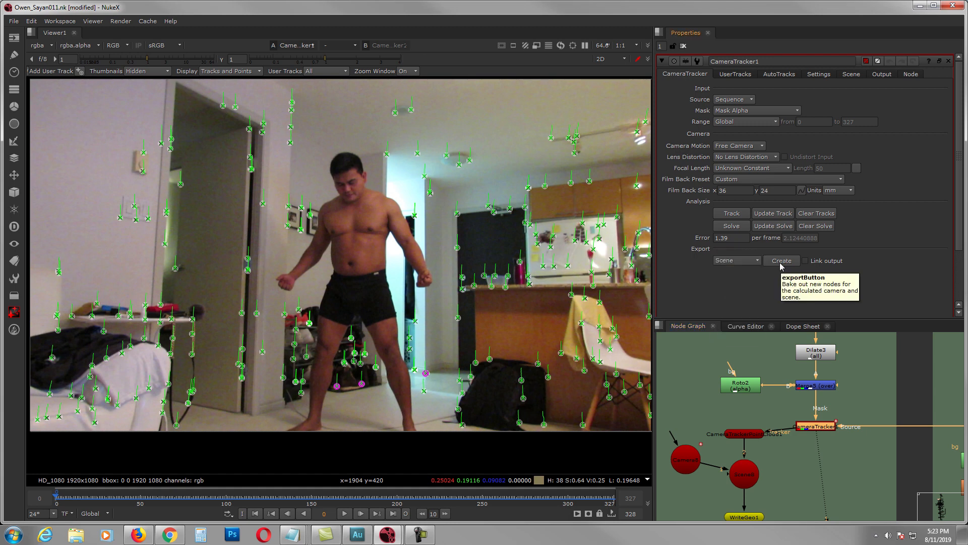
Select the camera, point cloud and scene nodes exported below CameraTracker1, and clear the selection.
{"action": "middle_click_drag", "start_coordinate": [760, 402], "coordinate": [790, 362]}
{"action": "scroll", "coordinate": [769, 410], "scroll_direction": "up", "scroll_amount": 1}
{"action": "left_click_drag", "start_coordinate": [679, 372], "coordinate": [808, 460]}
{"action": "left_click", "coordinate": [816, 453]}
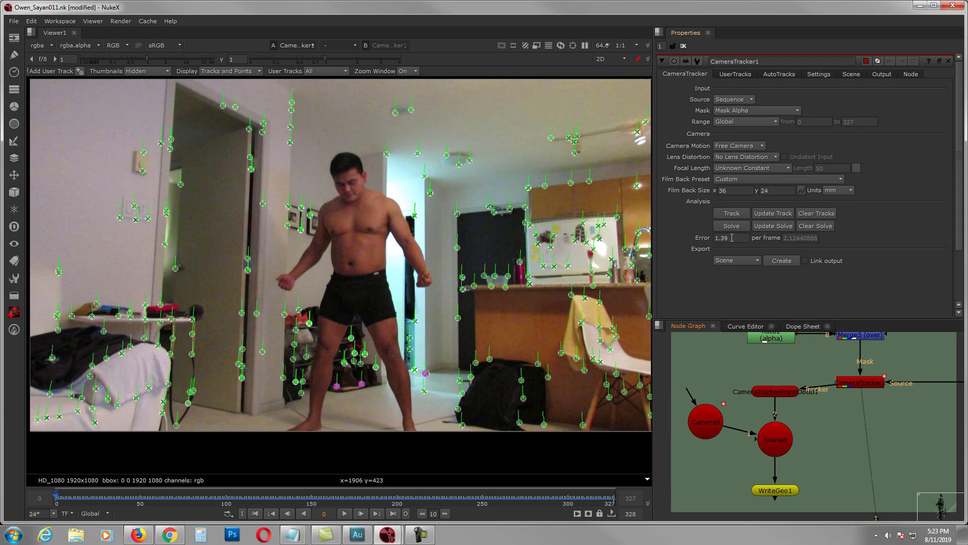
Review the CameraTracker1 solve error and the AutoTracks error curves, thresholds and refinement options, and return to the main tracker settings.
{"action": "mouse_move", "coordinate": [732, 238]}
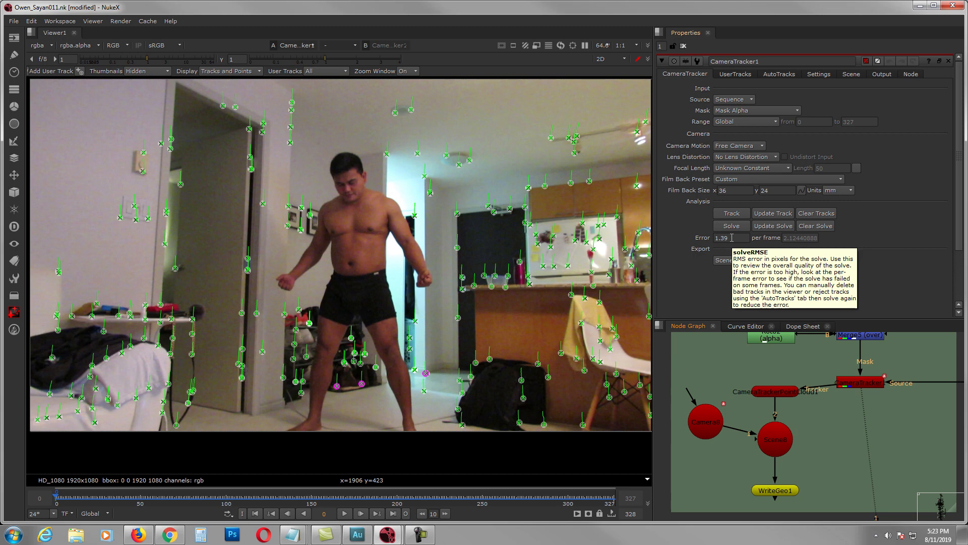
{"action": "left_click", "coordinate": [819, 77]}
{"action": "left_click", "coordinate": [778, 75]}
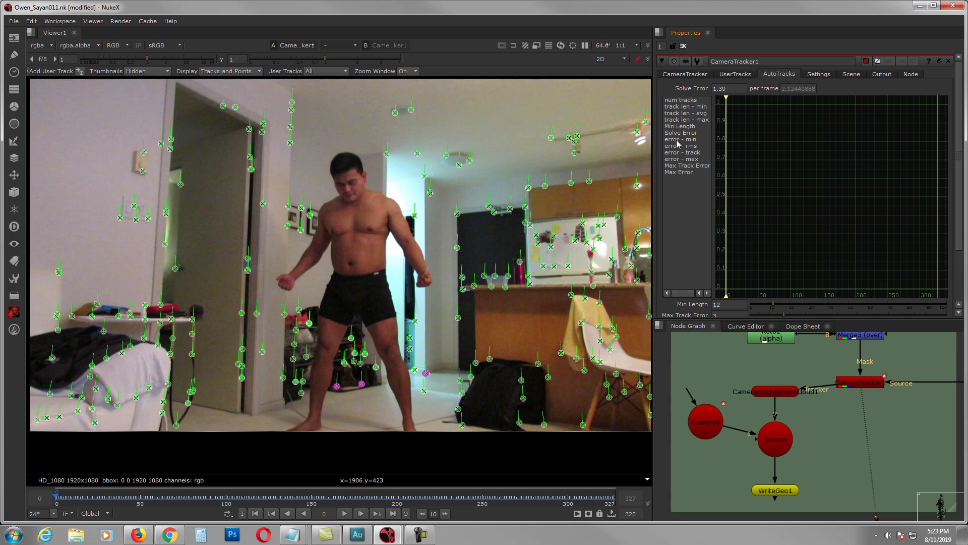
{"action": "left_click_drag", "start_coordinate": [960, 185], "coordinate": [960, 241]}
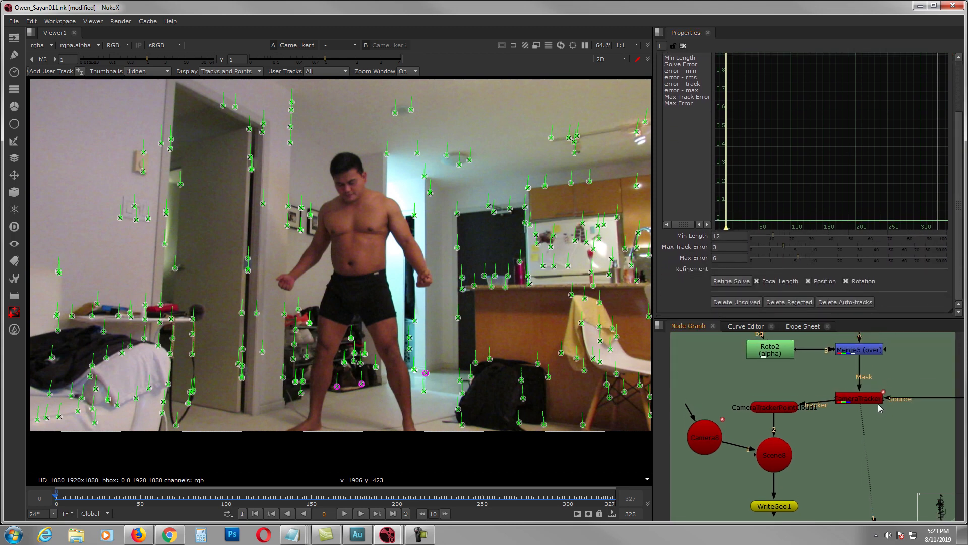
{"action": "left_click_drag", "start_coordinate": [961, 262], "coordinate": [955, 199]}
{"action": "mouse_move", "coordinate": [841, 421]}
{"action": "middle_mouse_down"}
{"action": "mouse_move", "coordinate": [846, 397]}
{"action": "mouse_move", "coordinate": [839, 408]}
{"action": "middle_mouse_up"}
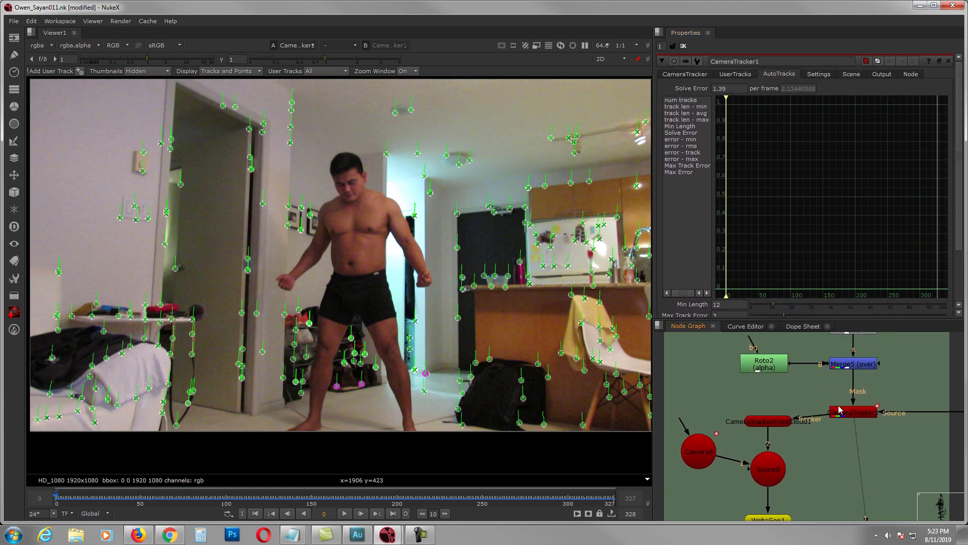
{"action": "left_click_drag", "start_coordinate": [960, 248], "coordinate": [962, 271]}
{"action": "middle_click_drag", "start_coordinate": [860, 411], "coordinate": [854, 433]}
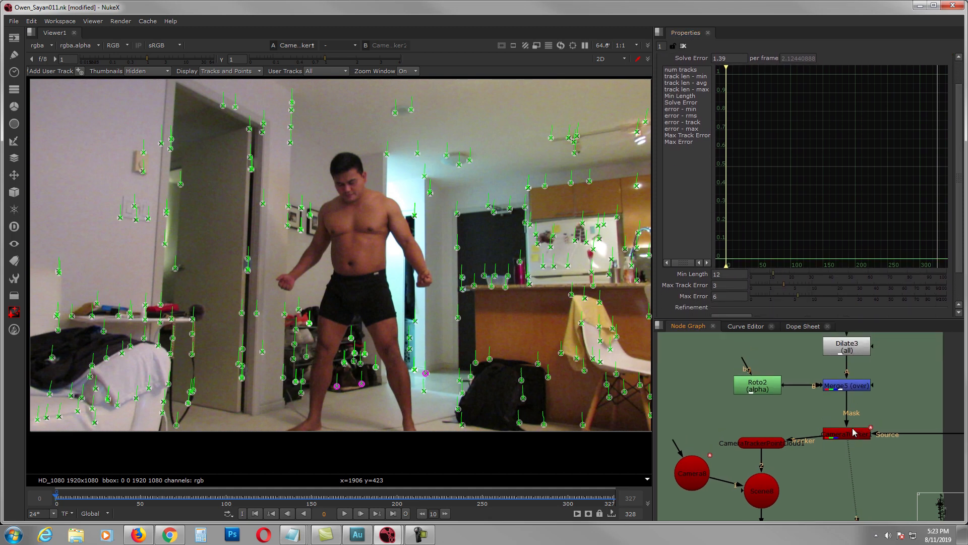
{"action": "left_click_drag", "start_coordinate": [959, 257], "coordinate": [960, 232]}
{"action": "left_click", "coordinate": [678, 76]}
Open the settings of the WriteGeo1 node connected below Scene8.
{"action": "middle_click_drag", "start_coordinate": [769, 446], "coordinate": [779, 407]}
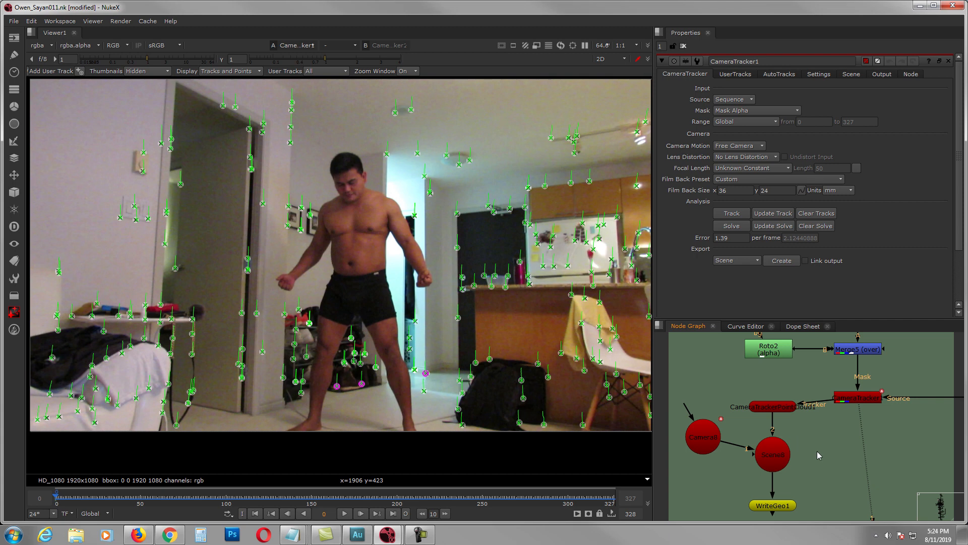
{"action": "scroll", "coordinate": [802, 449], "scroll_direction": "down", "scroll_amount": 2}
{"action": "left_click", "coordinate": [781, 436]}
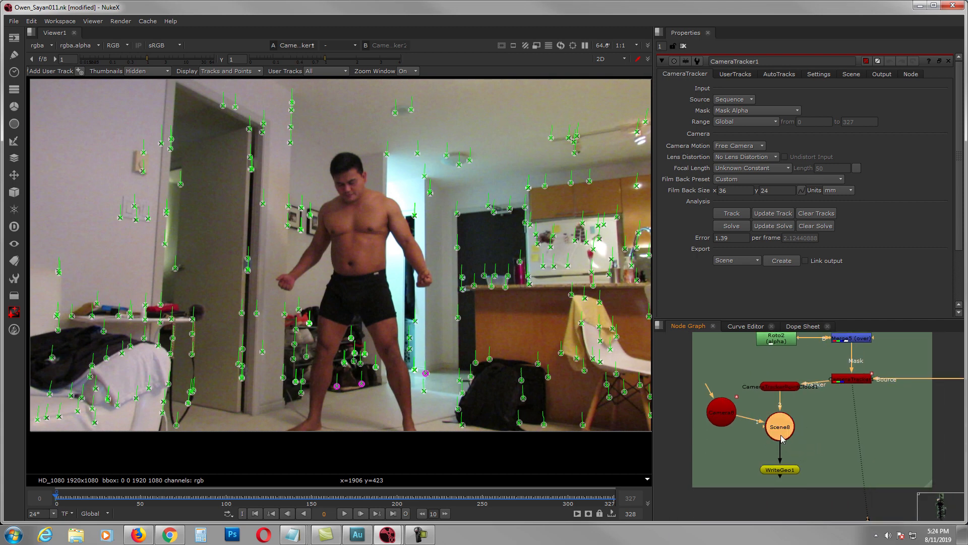
{"action": "left_click", "coordinate": [781, 469]}
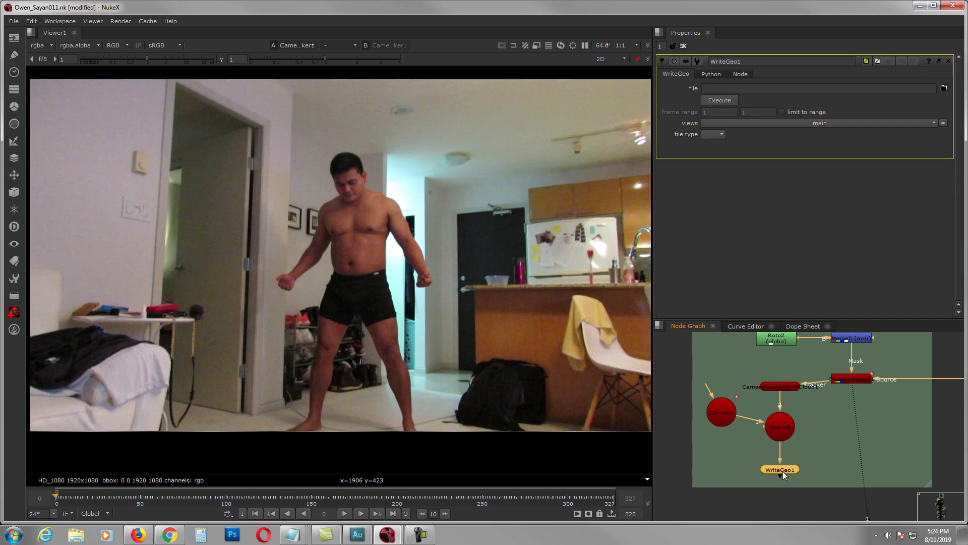
{"action": "scroll", "coordinate": [783, 469], "scroll_direction": "up", "scroll_amount": 3}
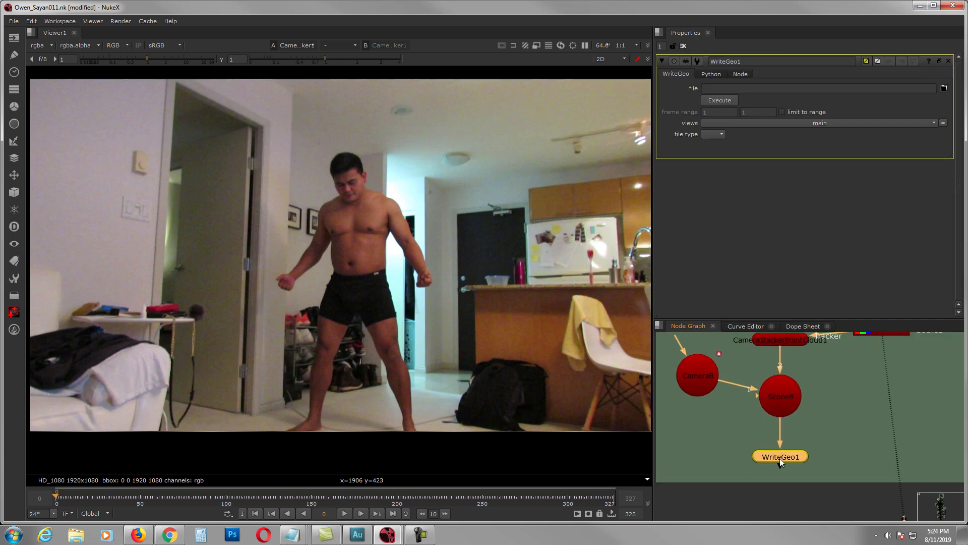
{"action": "scroll", "coordinate": [780, 460], "scroll_direction": "up", "scroll_amount": 3}
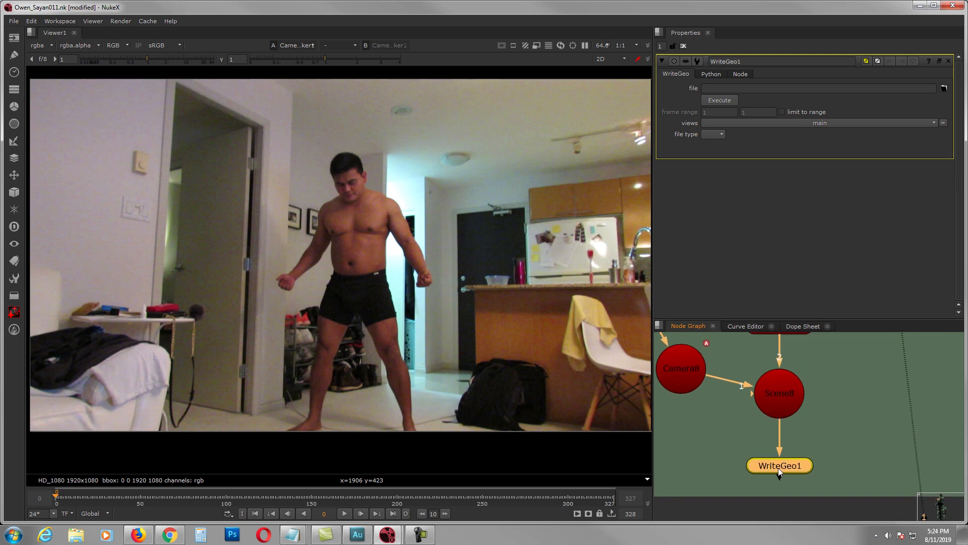
{"action": "middle_click_drag", "start_coordinate": [777, 464], "coordinate": [783, 447]}
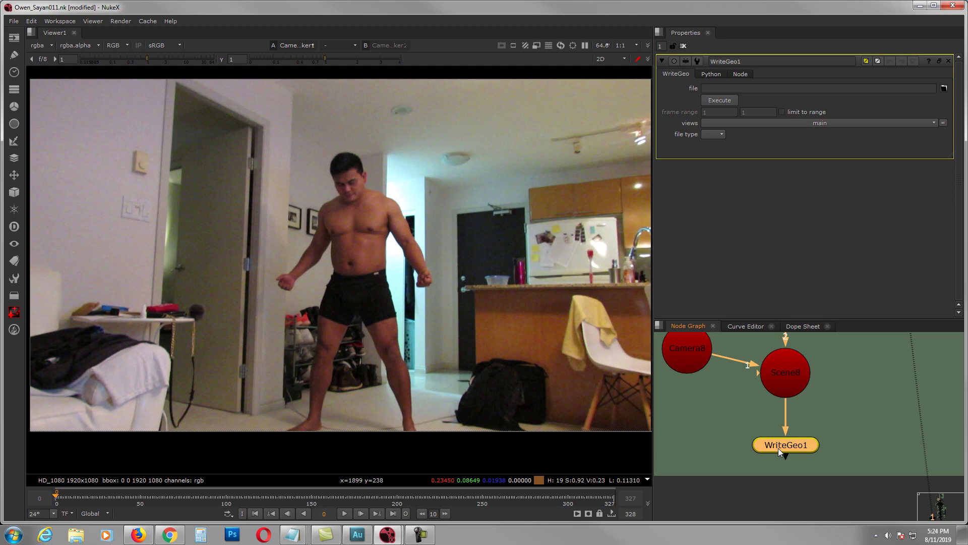
{"action": "middle_click_drag", "start_coordinate": [778, 448], "coordinate": [772, 431]}
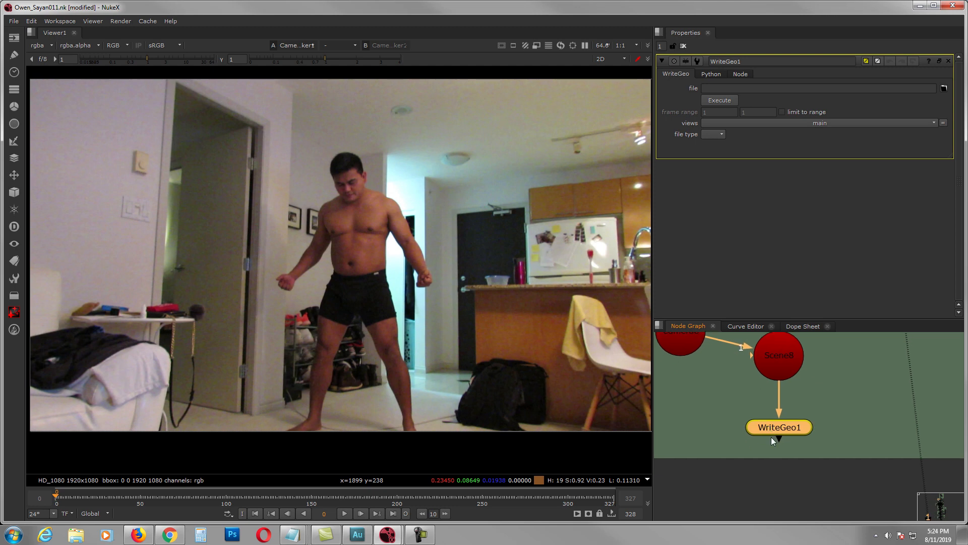
{"action": "middle_click_drag", "start_coordinate": [782, 429], "coordinate": [782, 451]}
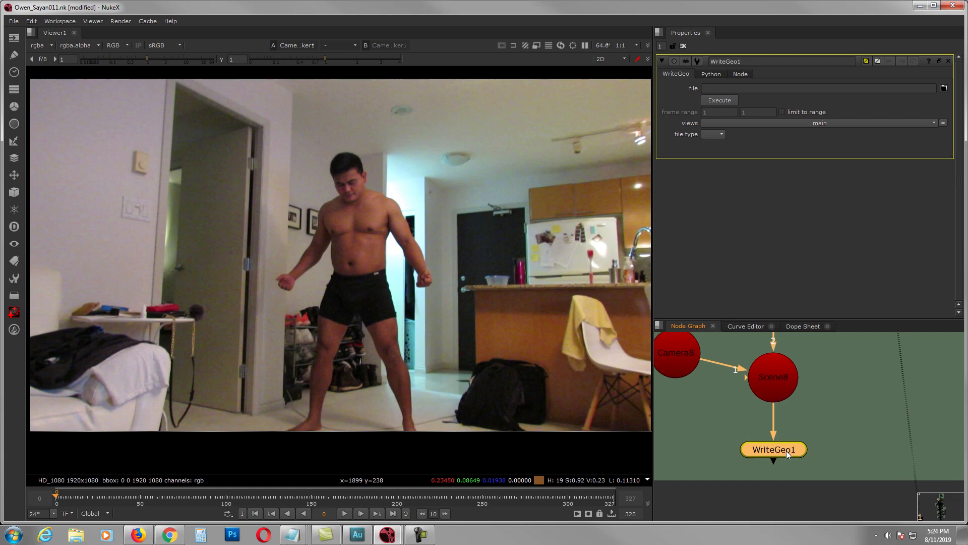
Browse for the WriteGeo1 output file to the Nuke folder of the DEMOREEL/Sayan project on drive F.
{"action": "left_click", "coordinate": [945, 89]}
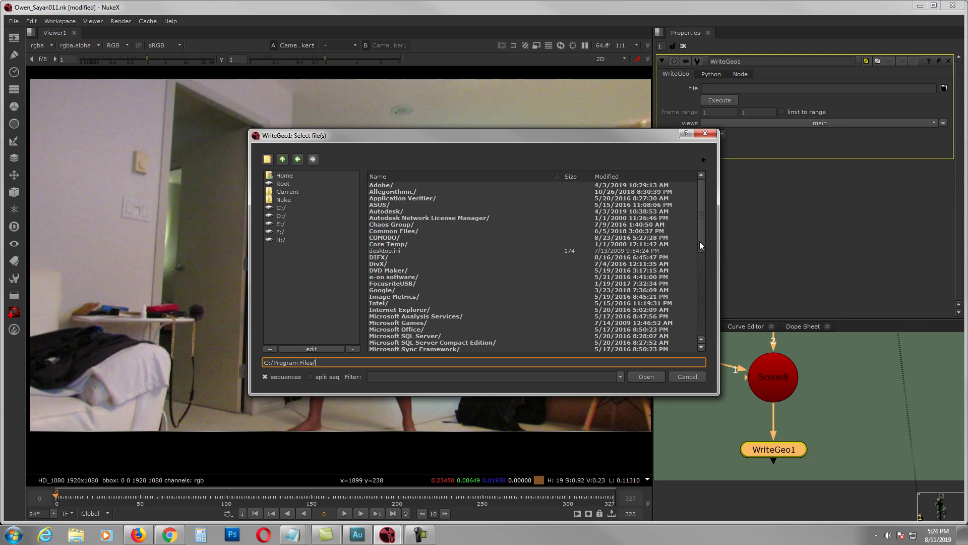
{"action": "left_click", "coordinate": [280, 232]}
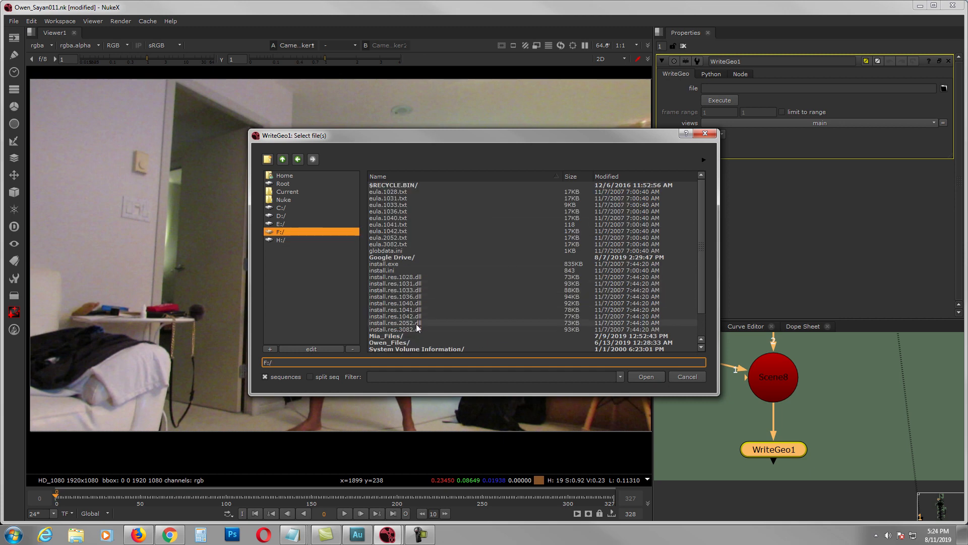
{"action": "double_click", "coordinate": [398, 342]}
{"action": "double_click", "coordinate": [390, 232]}
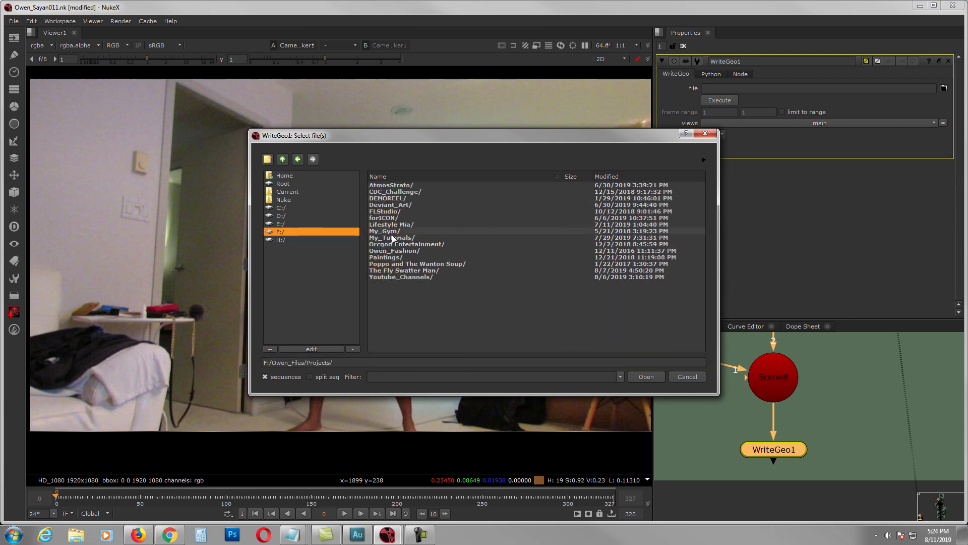
{"action": "double_click", "coordinate": [387, 198]}
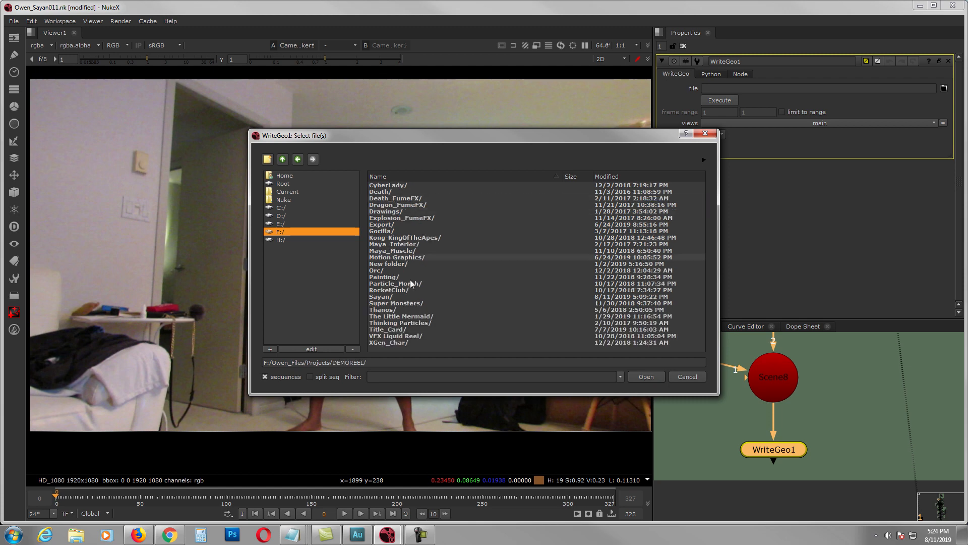
{"action": "double_click", "coordinate": [391, 296]}
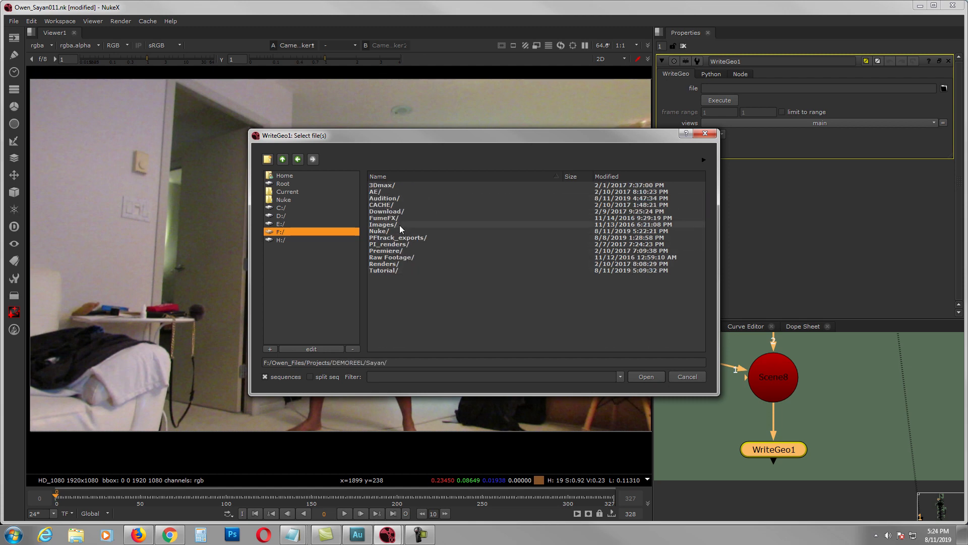
{"action": "left_click", "coordinate": [386, 231]}
{"action": "double_click", "coordinate": [385, 231]}
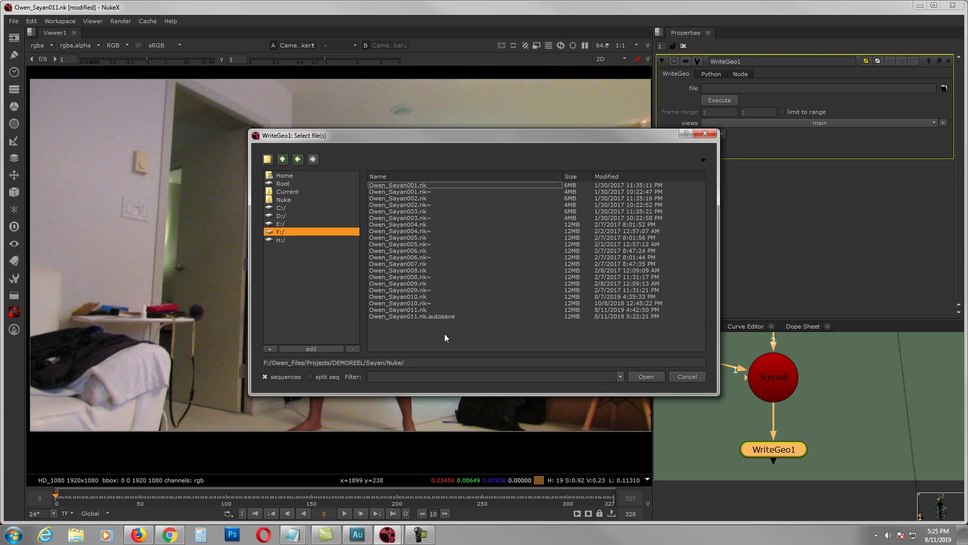
Create a new folder named FBX inside the Nuke project folder.
{"action": "left_click", "coordinate": [267, 161]}
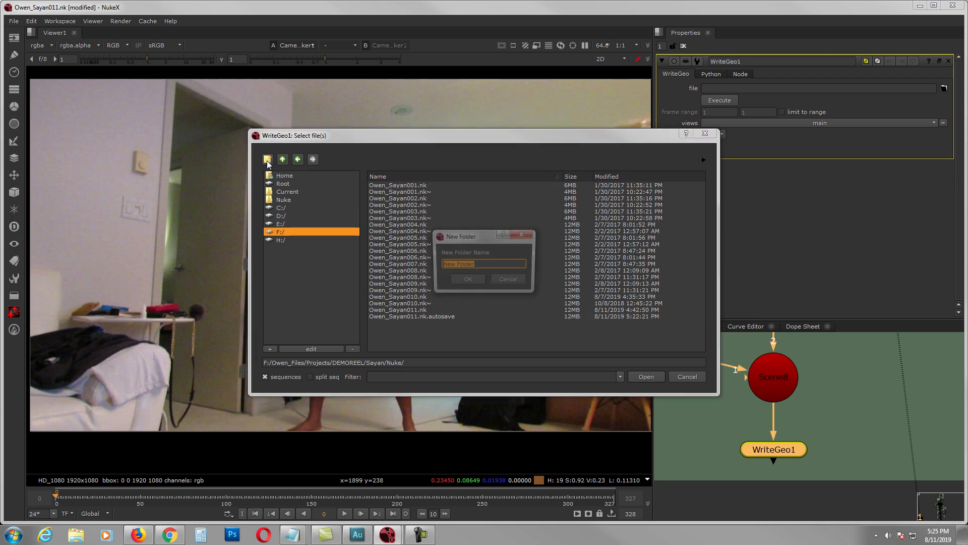
{"action": "type", "text": "FBC"}
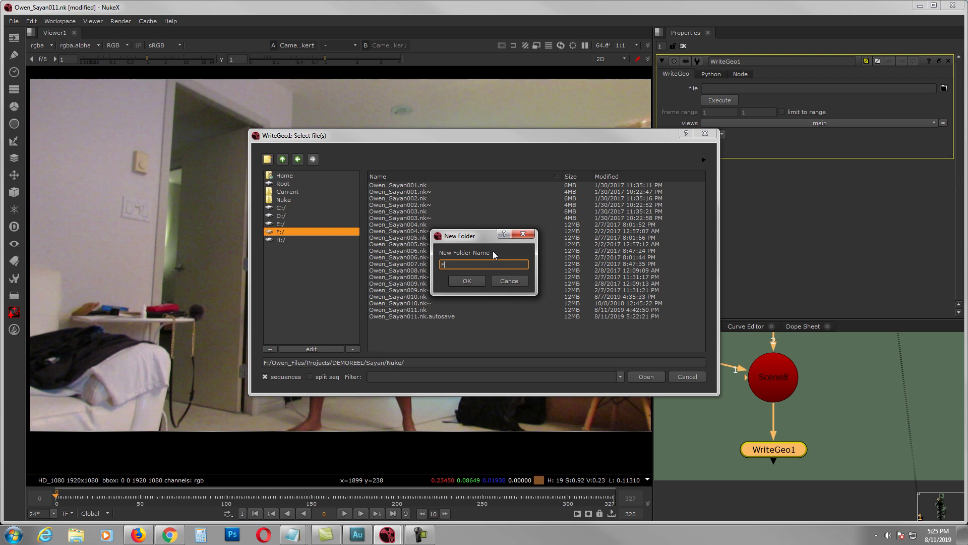
{"action": "left_click", "coordinate": [468, 282]}
Name the output file SayanCam.%04d.fbx in the FBX folder and accept it as the WriteGeo1 file path.
{"action": "left_click", "coordinate": [470, 360]}
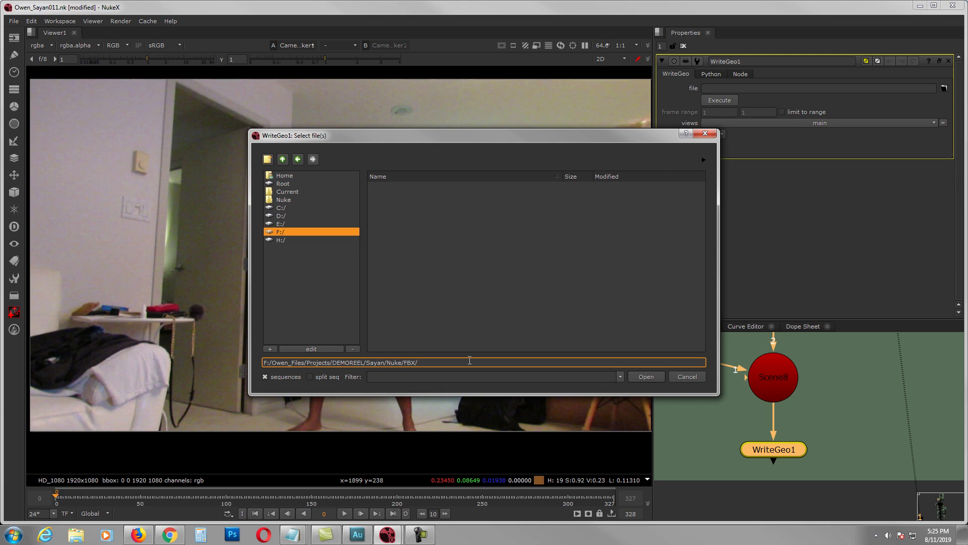
{"action": "type", "text": "Sayan"}
{"action": "type", "text": "Cam.%0"}
{"action": "type", "text": "fbx"}
{"action": "left_click", "coordinate": [645, 377]}
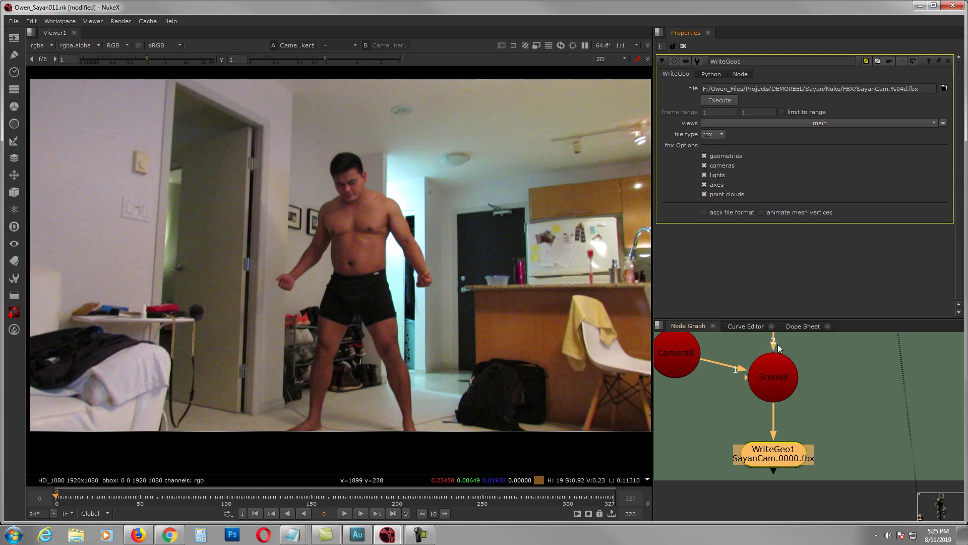
Limit the WriteGeo1 export to the frame range 0 to 327.
{"action": "left_click", "coordinate": [783, 112]}
{"action": "left_click", "coordinate": [705, 112]}
{"action": "type", "text": "0"}
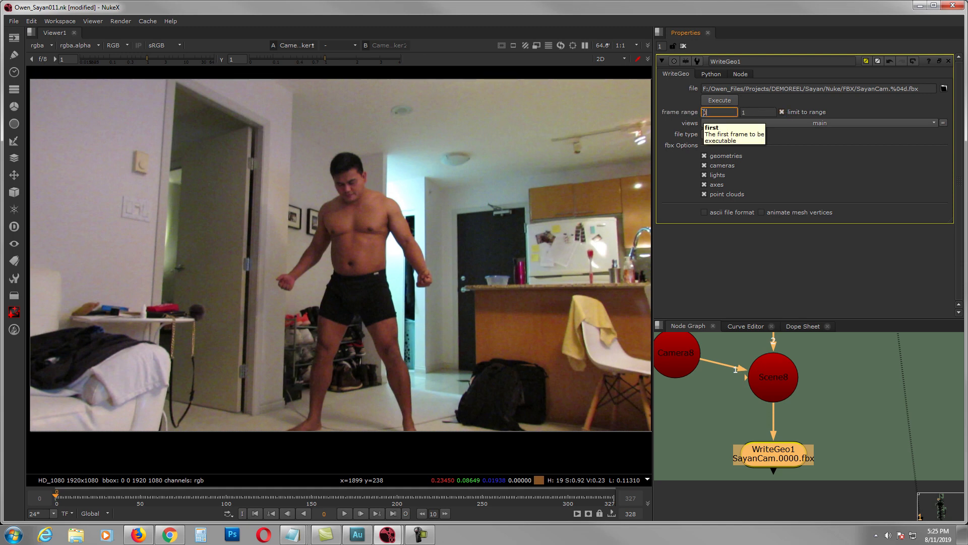
{"action": "left_click", "coordinate": [747, 113]}
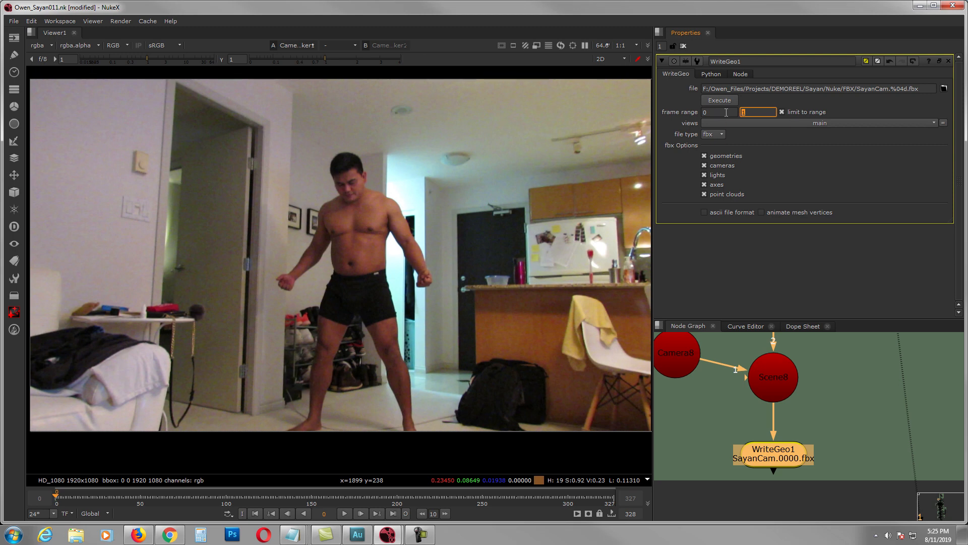
{"action": "type", "text": "327"}
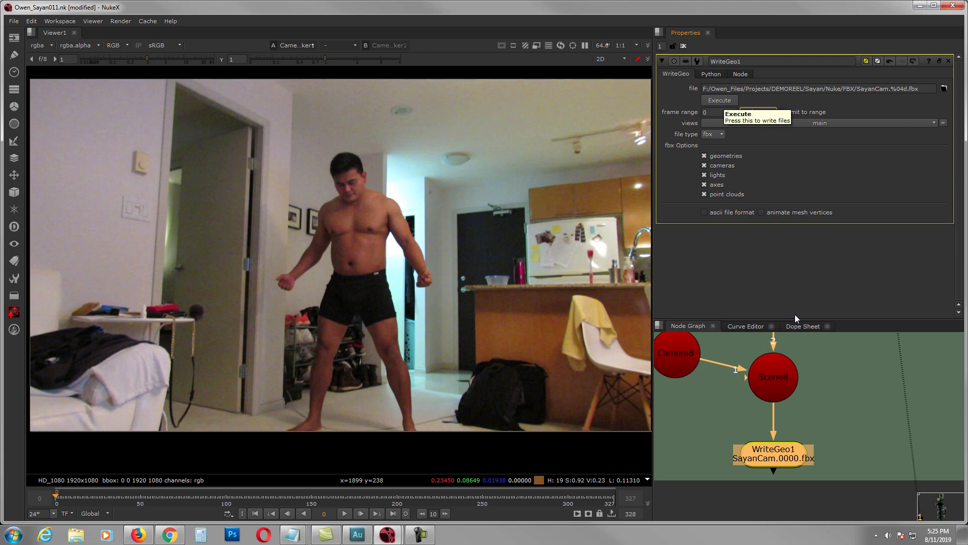
Close the WriteGeo1 settings and inspect the Roto1 and Roto2 mask nodes feeding the camera tracker, leaving no node properties open.
{"action": "left_click", "coordinate": [832, 424]}
{"action": "left_click", "coordinate": [683, 46]}
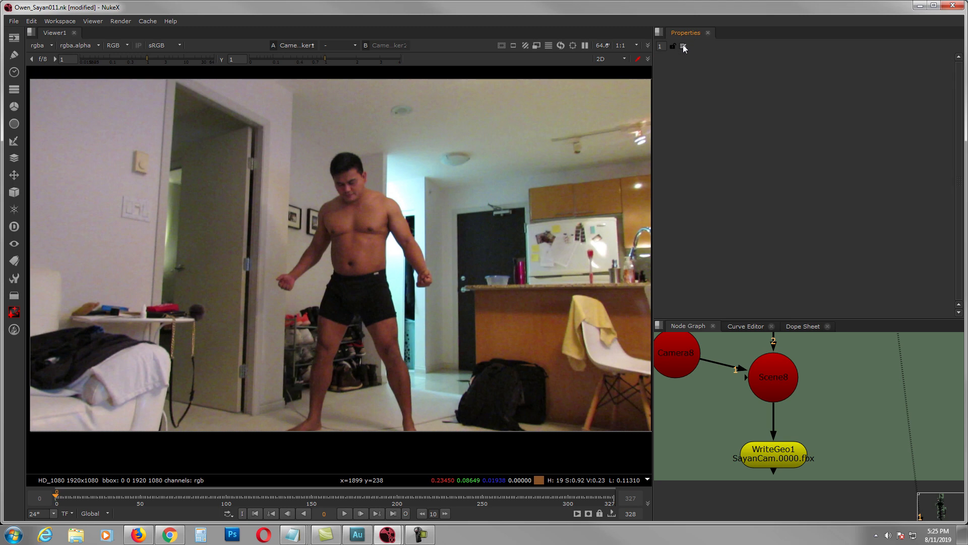
{"action": "scroll", "coordinate": [789, 408], "scroll_direction": "down", "scroll_amount": 2}
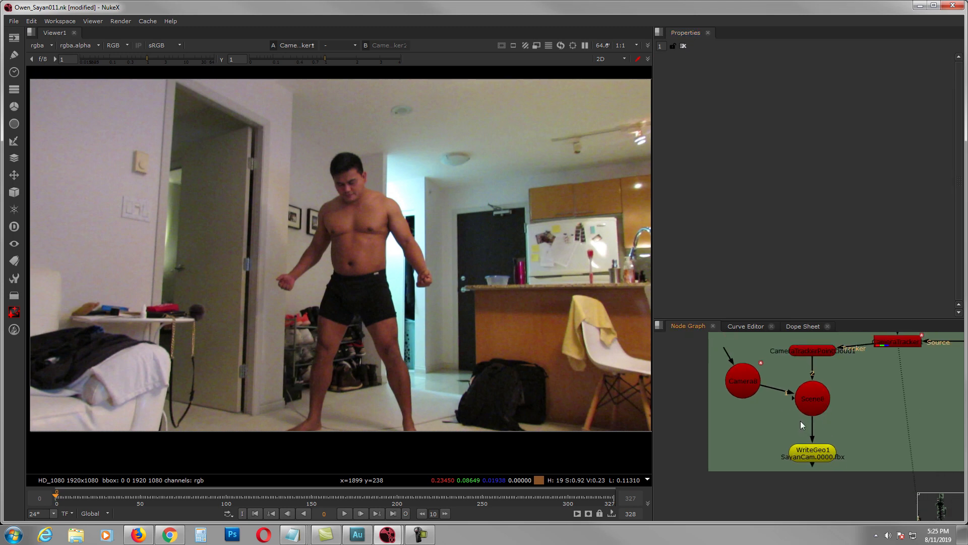
{"action": "scroll", "coordinate": [826, 399], "scroll_direction": "down", "scroll_amount": 3}
{"action": "middle_click_drag", "start_coordinate": [811, 408], "coordinate": [779, 447]}
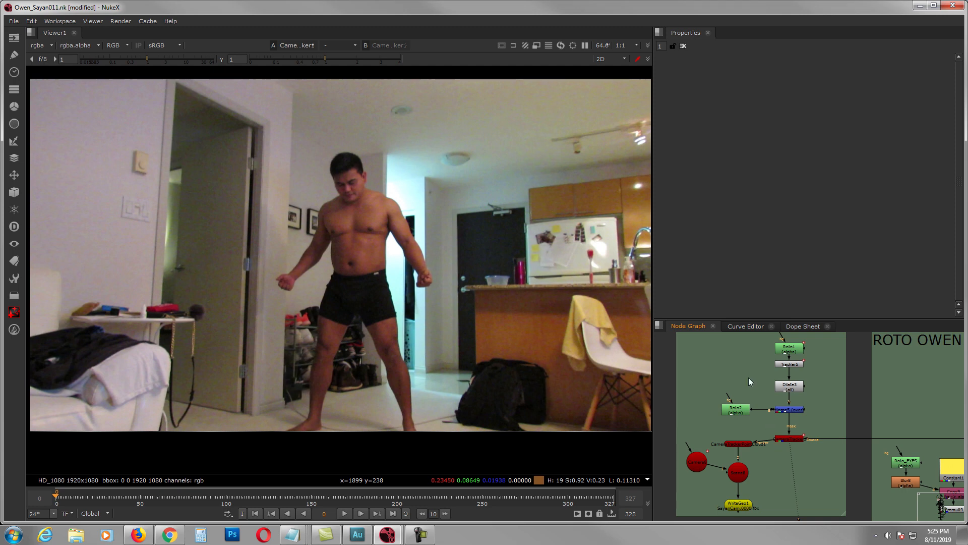
{"action": "scroll", "coordinate": [748, 379], "scroll_direction": "up", "scroll_amount": 2}
{"action": "double_click", "coordinate": [797, 341]}
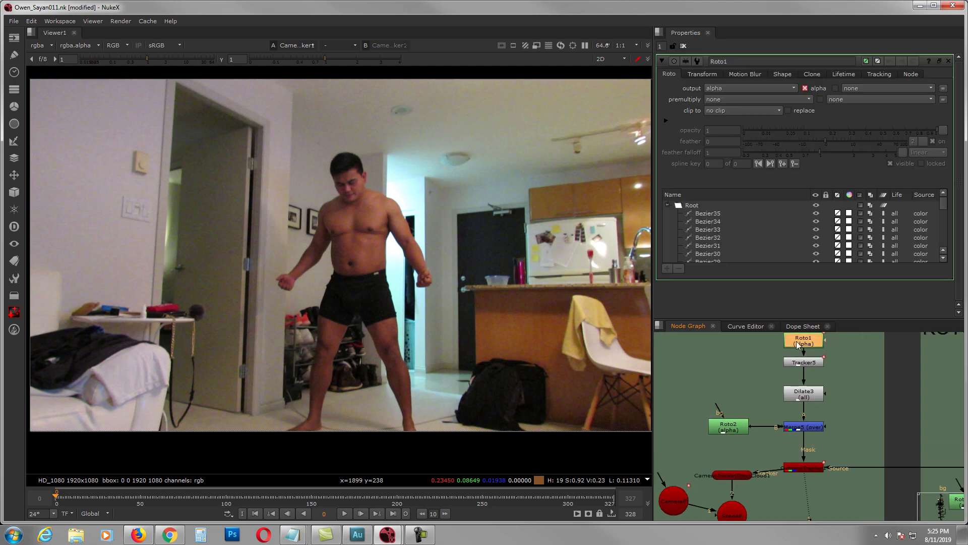
{"action": "double_click", "coordinate": [717, 430]}
{"action": "left_click", "coordinate": [684, 46]}
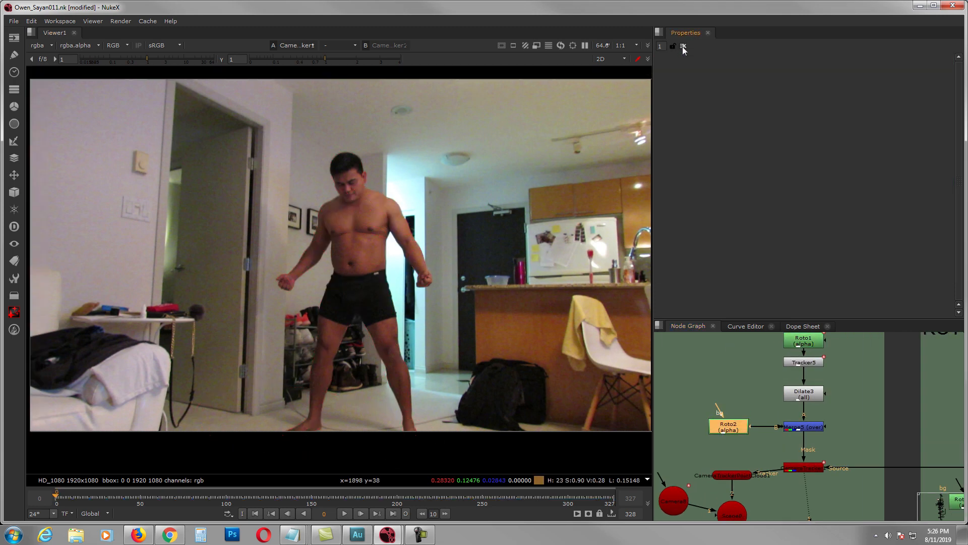
Reopen the WriteGeo1 node's export settings at the end of the camera scene branch.
{"action": "middle_click_drag", "start_coordinate": [762, 435], "coordinate": [764, 386]}
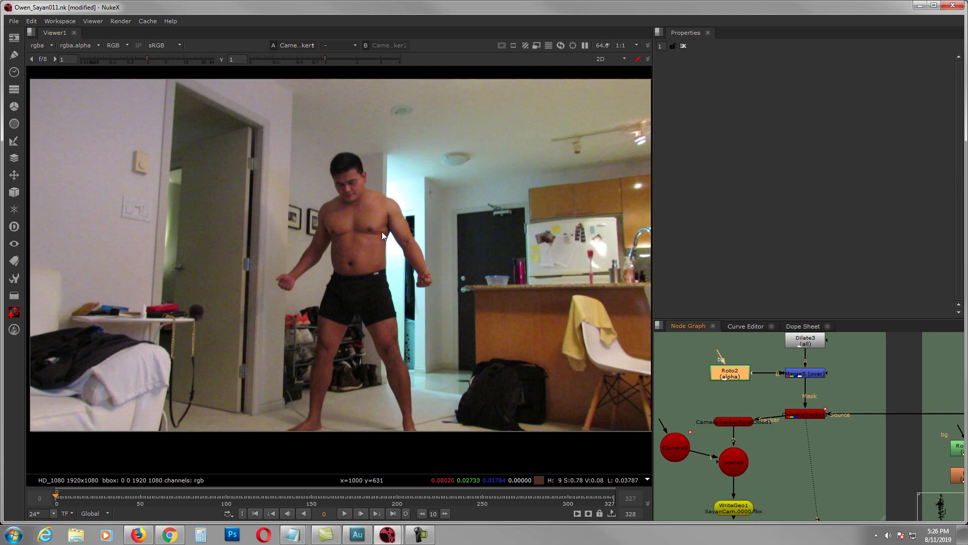
{"action": "middle_click_drag", "start_coordinate": [811, 443], "coordinate": [815, 399]}
{"action": "double_click", "coordinate": [743, 460]}
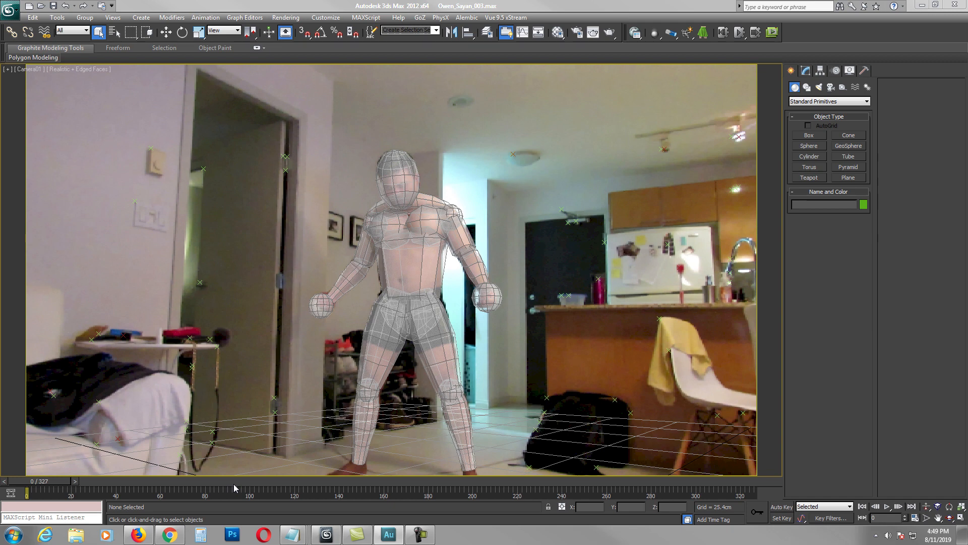
In 3ds Max, bring up the dialog for importing non-native files and dismiss it without importing anything.
{"action": "left_click", "coordinate": [9, 9]}
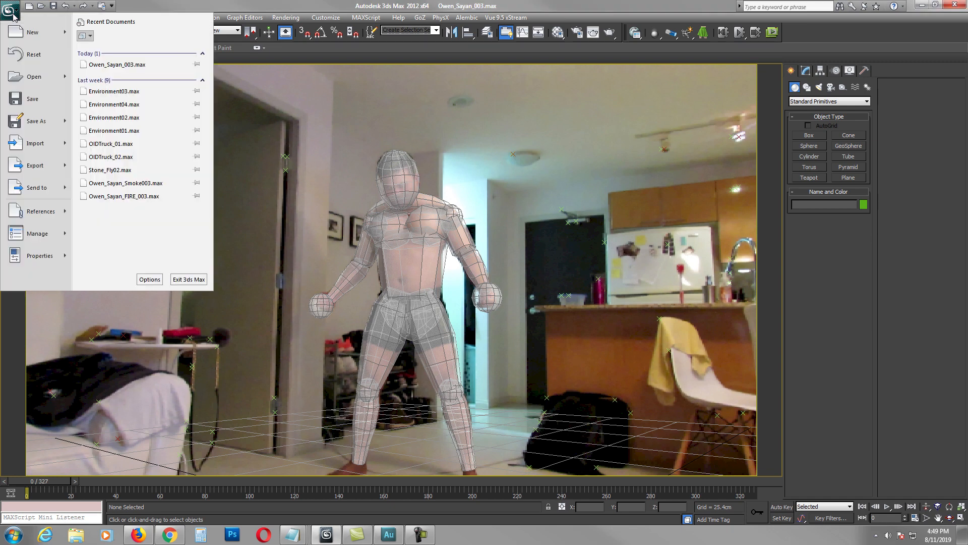
{"action": "mouse_move", "coordinate": [32, 145]}
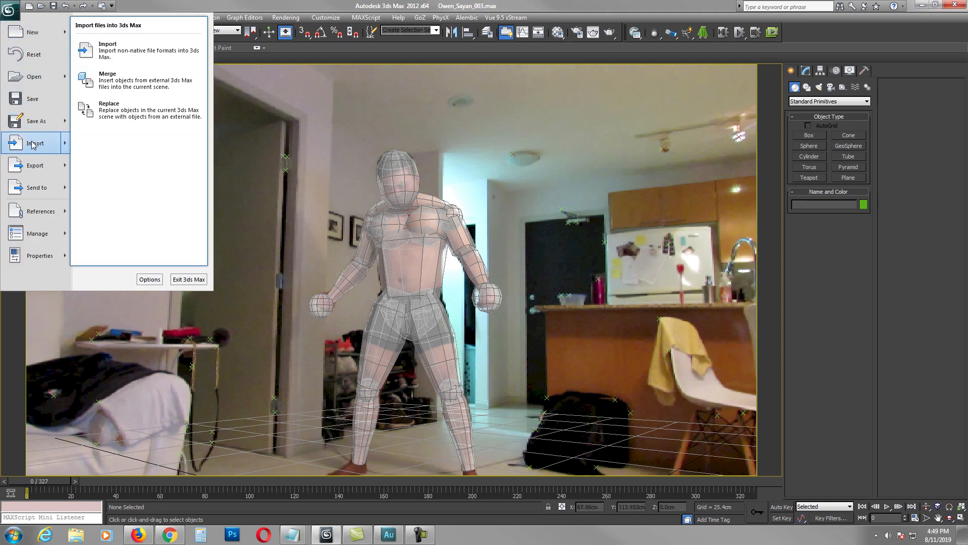
{"action": "left_click", "coordinate": [105, 57]}
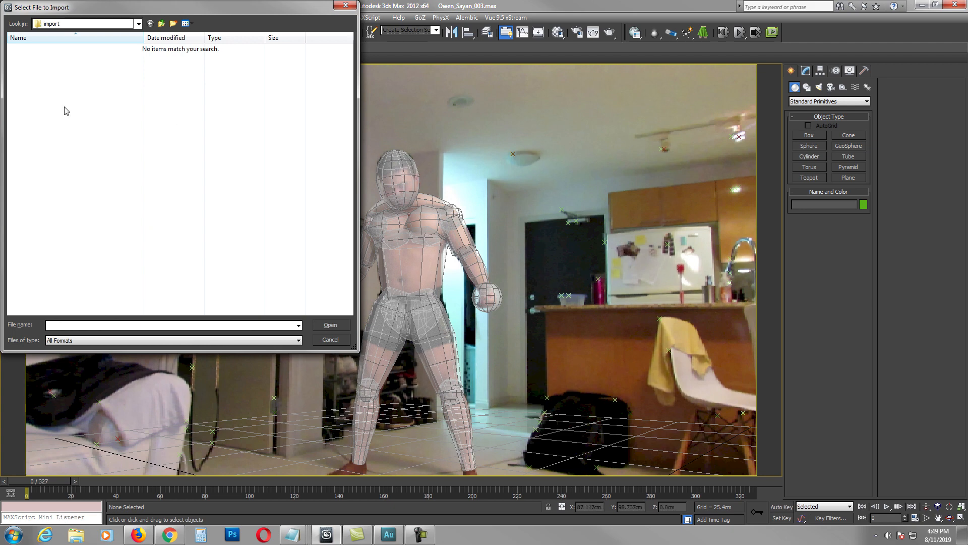
{"action": "left_click", "coordinate": [330, 340]}
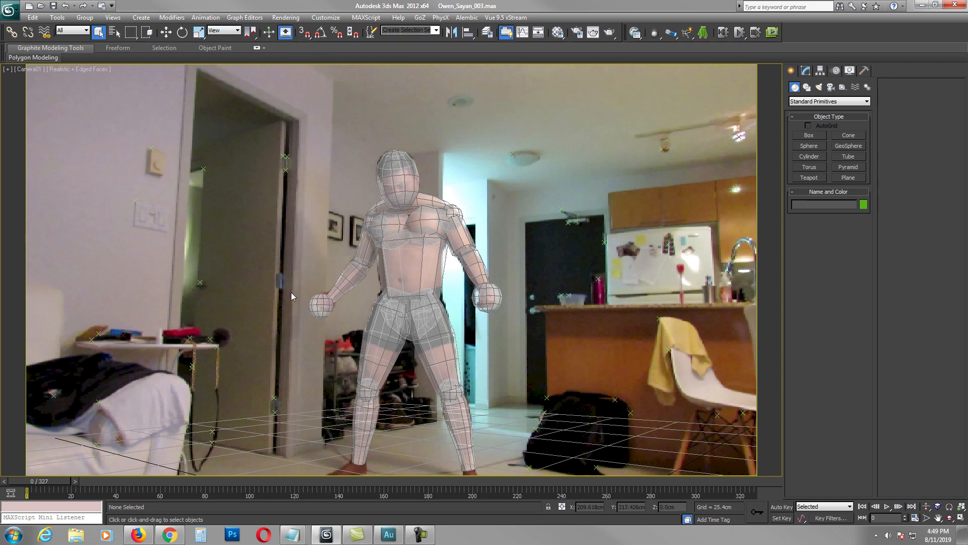
Review the Camera01 viewport background settings and its JPG footage sequence source, closing both dialogs without changes.
{"action": "key", "text": "alt+b"}
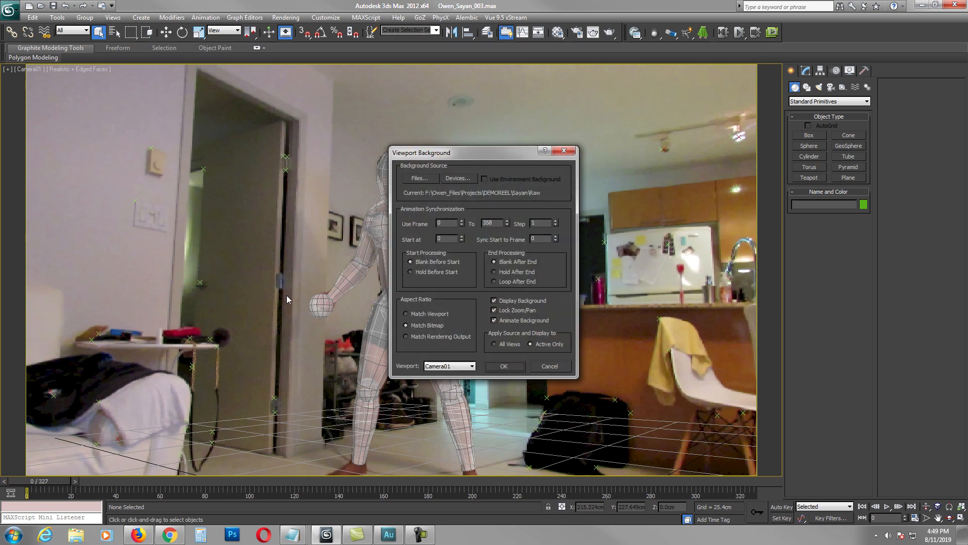
{"action": "left_click", "coordinate": [417, 179]}
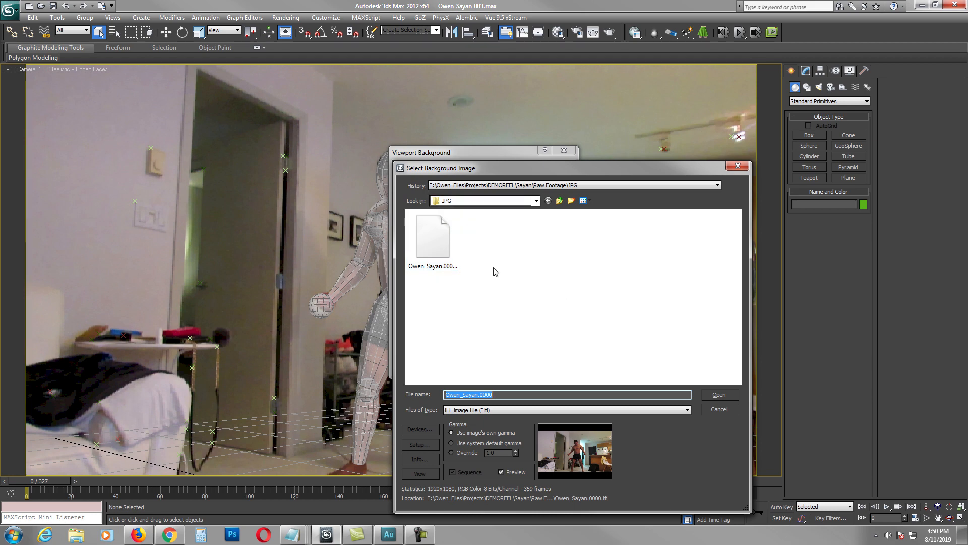
{"action": "left_click", "coordinate": [712, 410]}
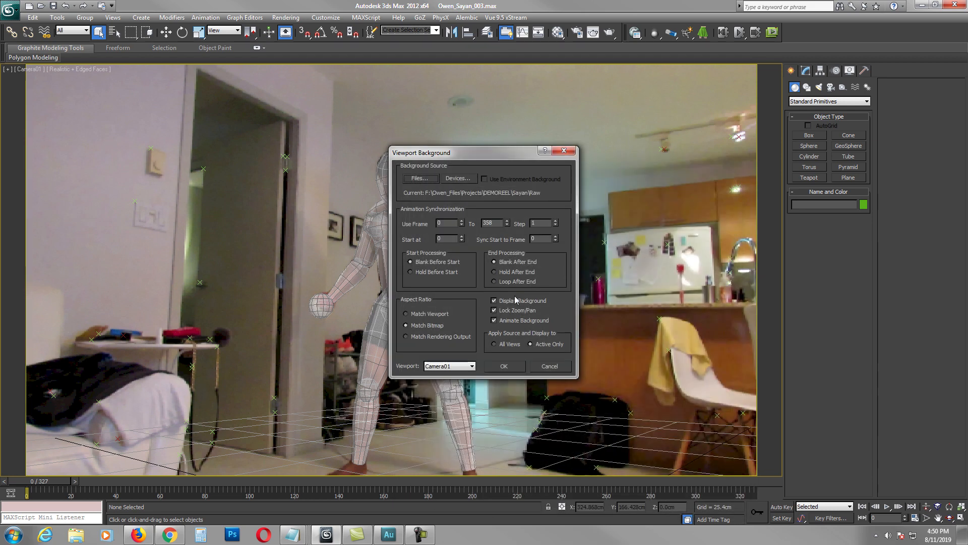
{"action": "left_click", "coordinate": [565, 153]}
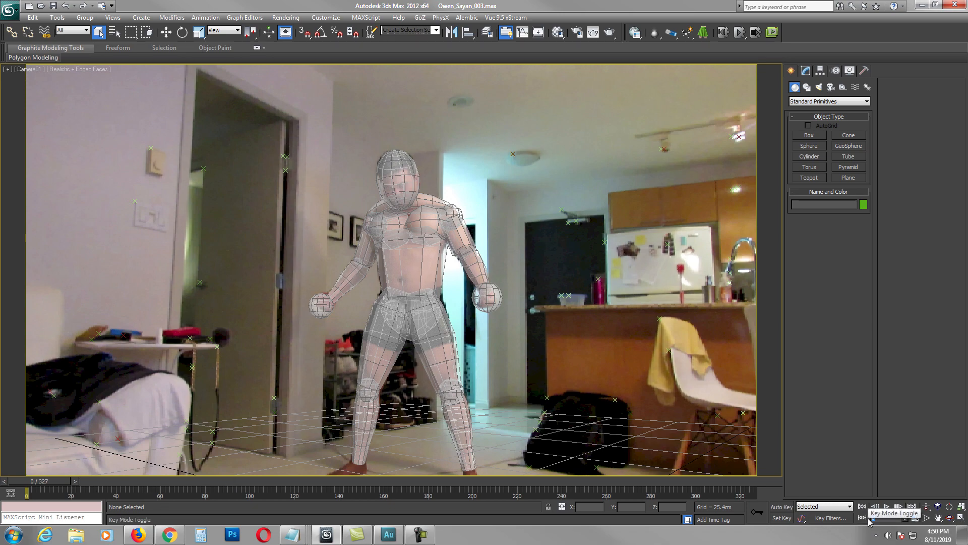
Check how the body model matches the footage at frames 40, 100, 150, 200, 250 and 300, and return to frame 0.
{"action": "type", "text": "40"}
{"action": "key", "text": "Return"}
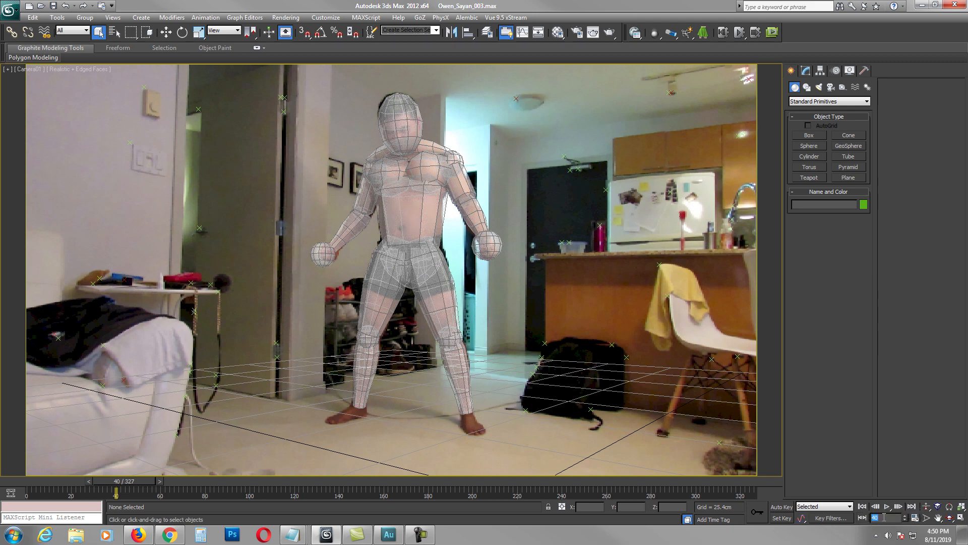
{"action": "type", "text": "100"}
{"action": "key", "text": "Return"}
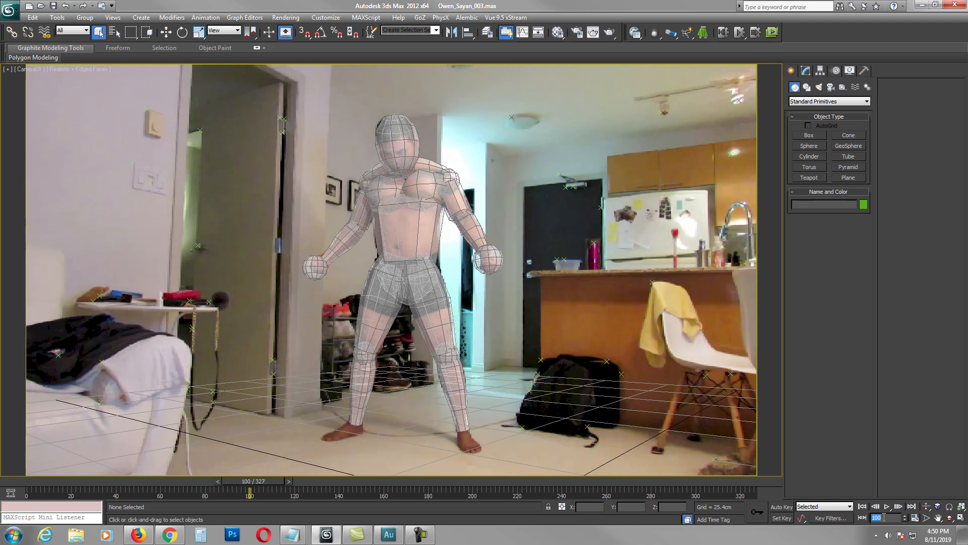
{"action": "type", "text": "150"}
{"action": "key", "text": "Return"}
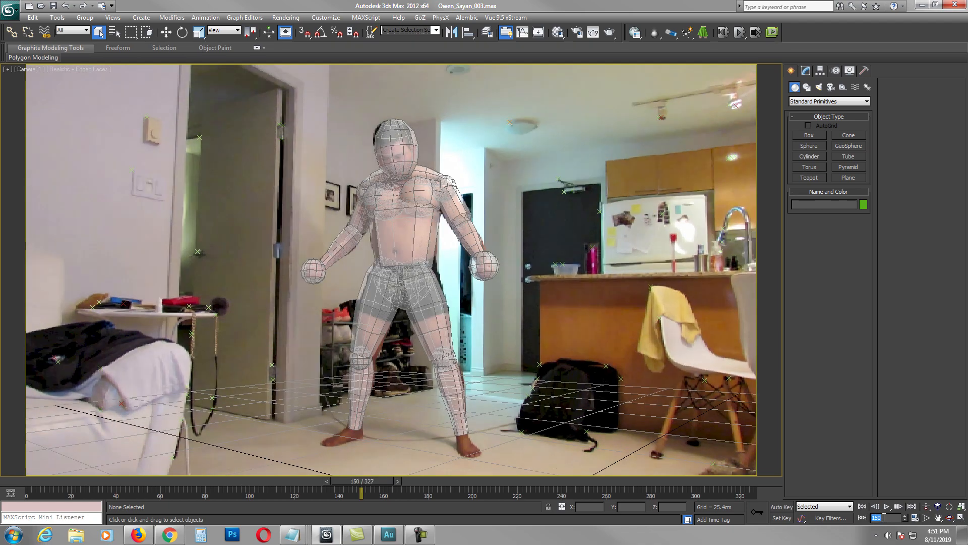
{"action": "type", "text": "200"}
{"action": "key", "text": "Return"}
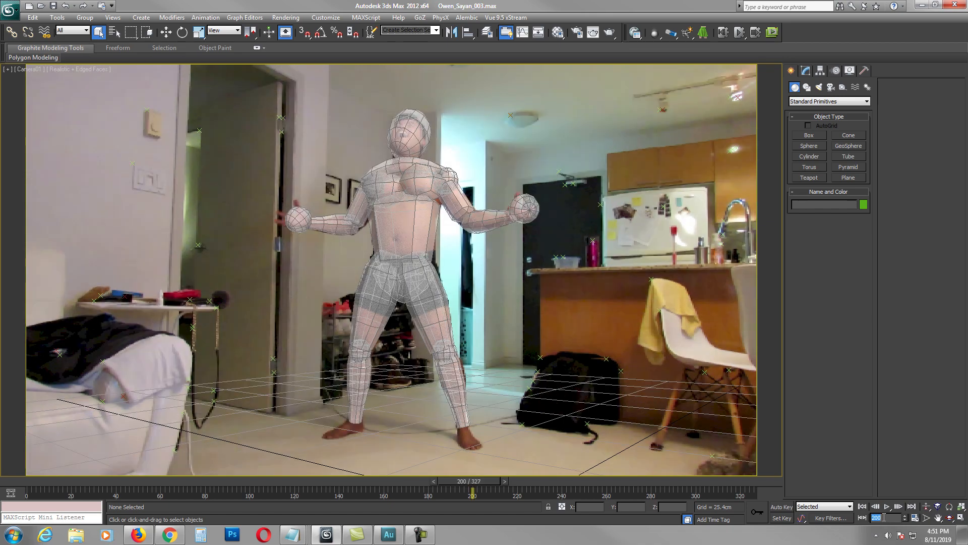
{"action": "type", "text": "250"}
{"action": "key", "text": "Return"}
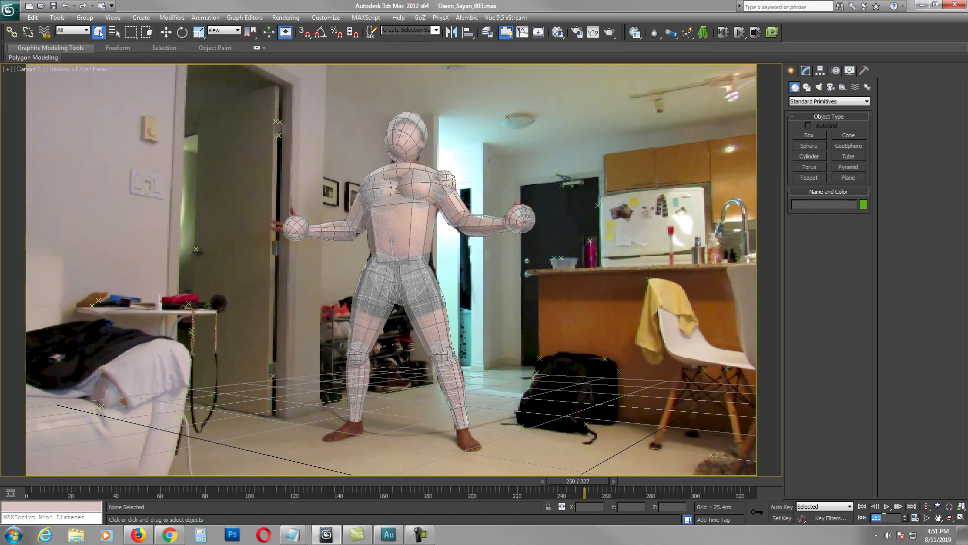
{"action": "type", "text": "300"}
{"action": "key", "text": "Return"}
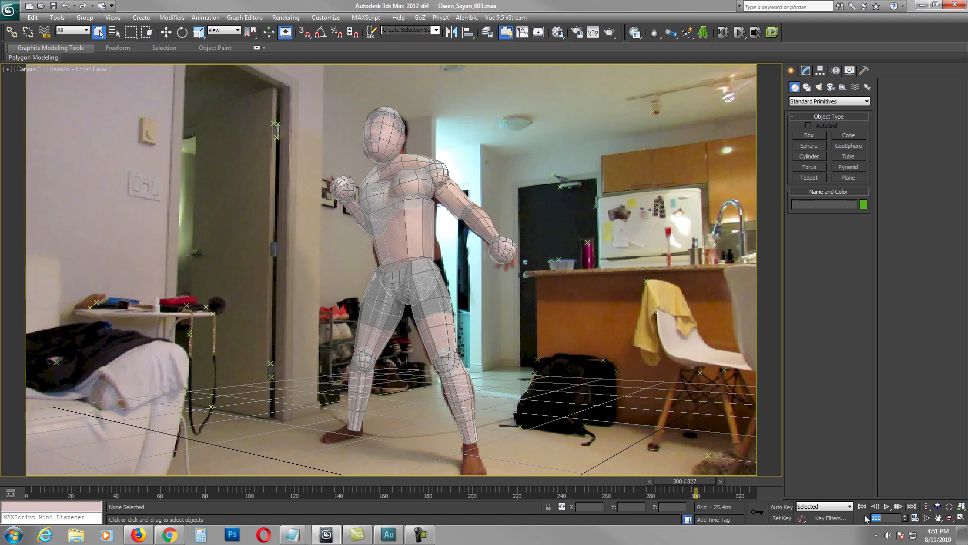
{"action": "left_click", "coordinate": [862, 507]}
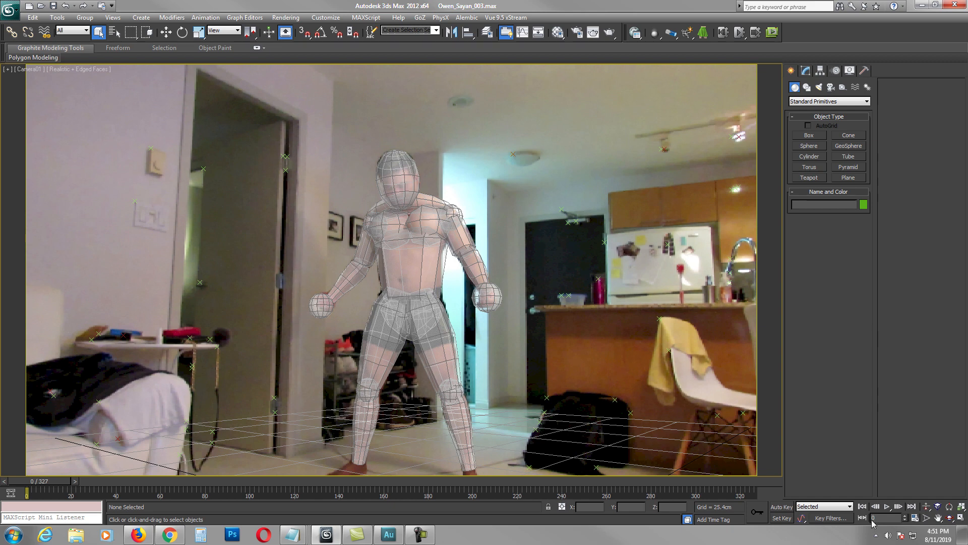
Select the thigh piece Box007 and show the scene in a maximized Perspective view.
{"action": "left_click", "coordinate": [444, 340]}
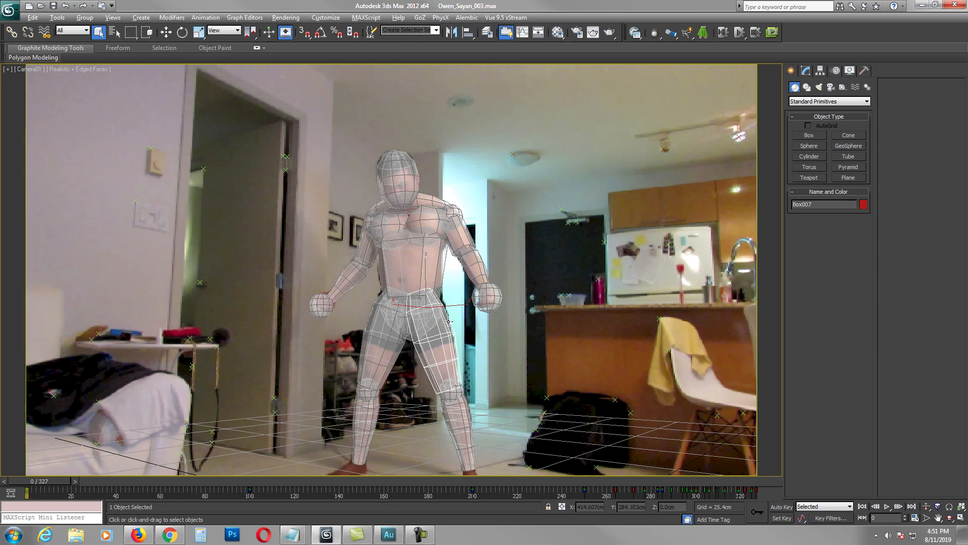
{"action": "key", "text": "alt+w"}
{"action": "right_click", "coordinate": [524, 209]}
{"action": "key", "text": "alt+w"}
{"action": "scroll", "coordinate": [510, 203], "scroll_direction": "down", "scroll_amount": 10}
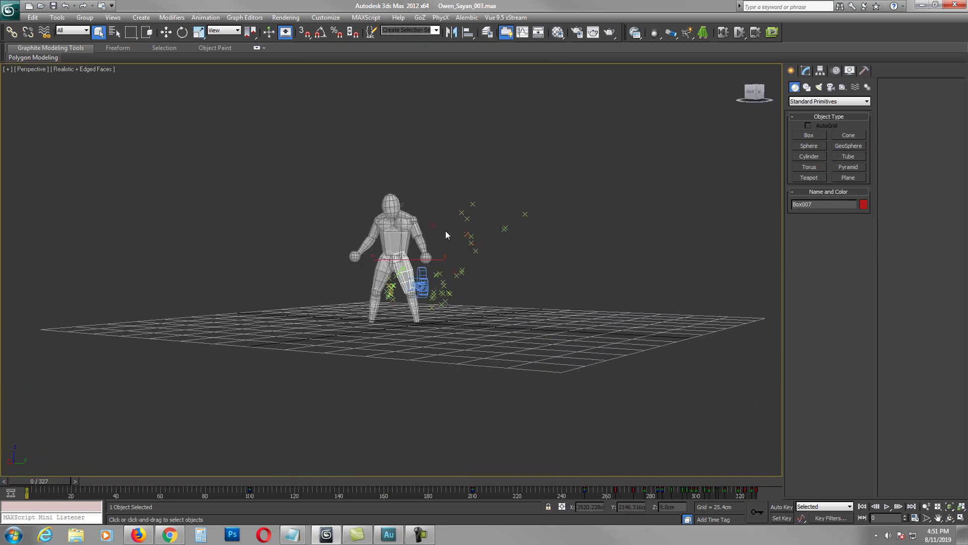
Examine the segmented body model around the selected thigh from several angles and activate the Move tool to show its pivot.
{"action": "scroll", "coordinate": [446, 231], "scroll_direction": "up", "scroll_amount": 4}
{"action": "left_click", "coordinate": [950, 507]}
{"action": "scroll", "coordinate": [509, 300], "scroll_direction": "down", "scroll_amount": 6}
{"action": "middle_click_drag", "start_coordinate": [511, 315], "coordinate": [504, 296], "text": "alt"}
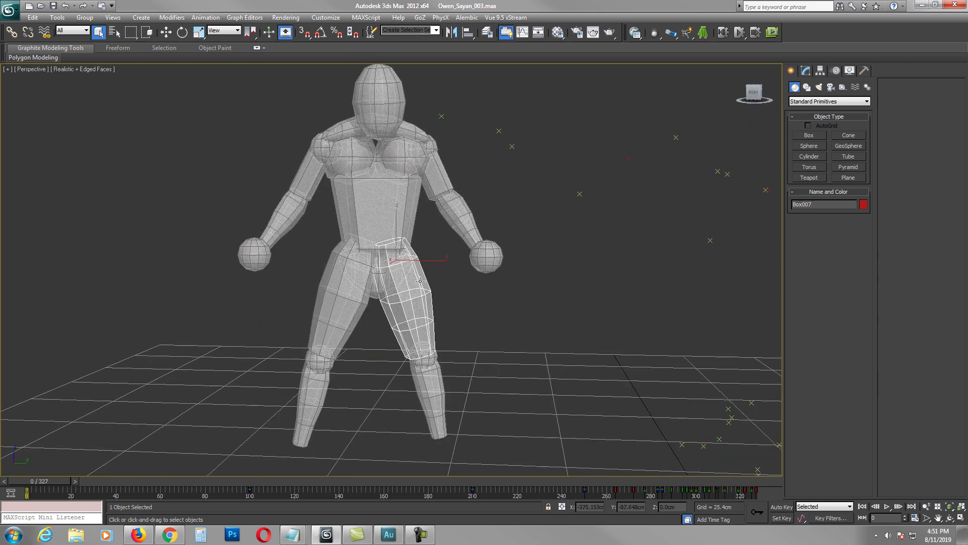
{"action": "scroll", "coordinate": [392, 254], "scroll_direction": "up", "scroll_amount": 5}
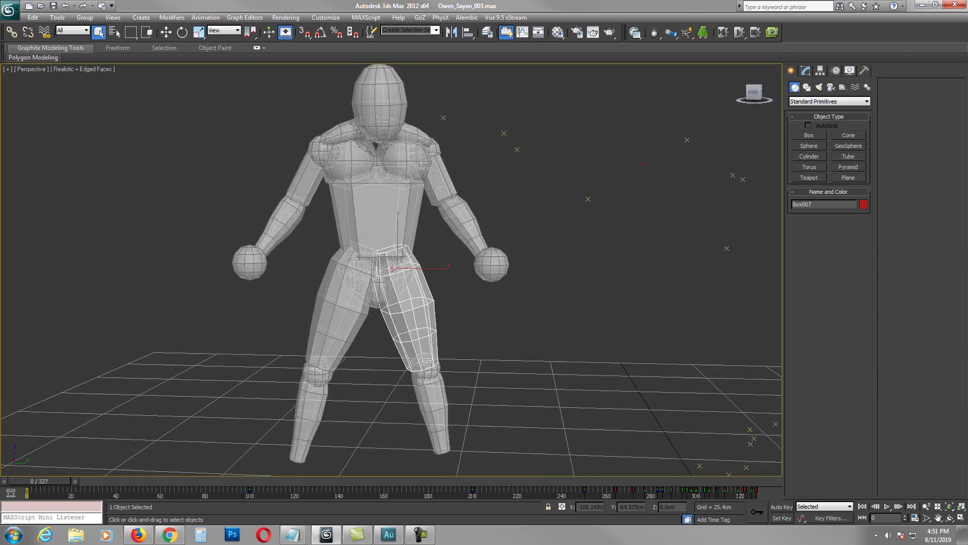
{"action": "scroll", "coordinate": [455, 308], "scroll_direction": "down", "scroll_amount": 5}
{"action": "middle_click_drag", "start_coordinate": [455, 308], "coordinate": [443, 313], "text": "alt"}
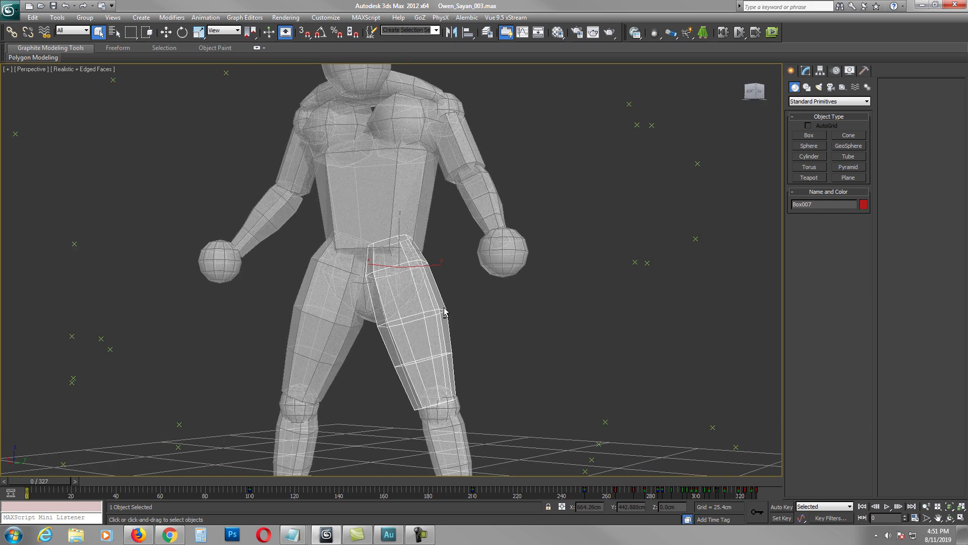
{"action": "key", "text": "w"}
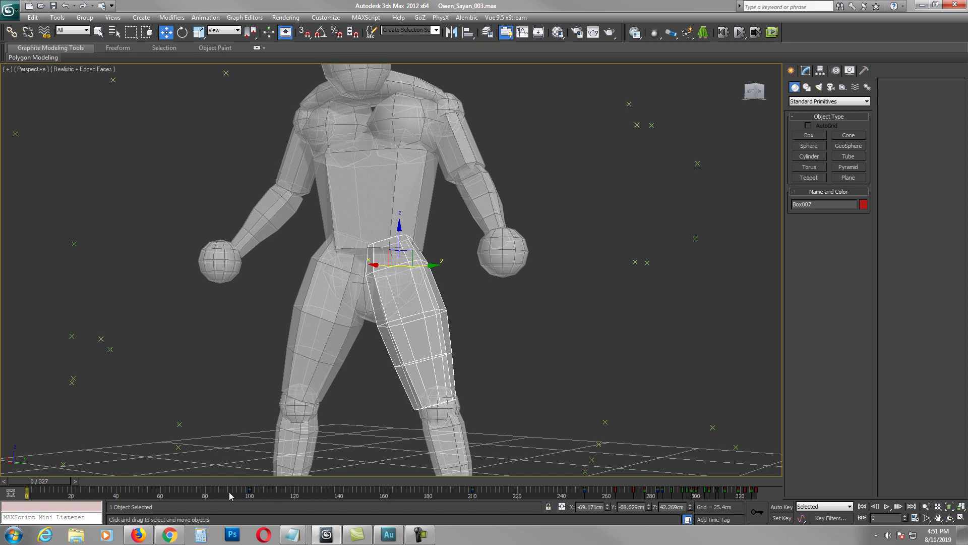
Return to the maximized Camera01 view and check the selected thigh's alignment with the footage at frames 100 and 200.
{"action": "key", "text": "alt+w"}
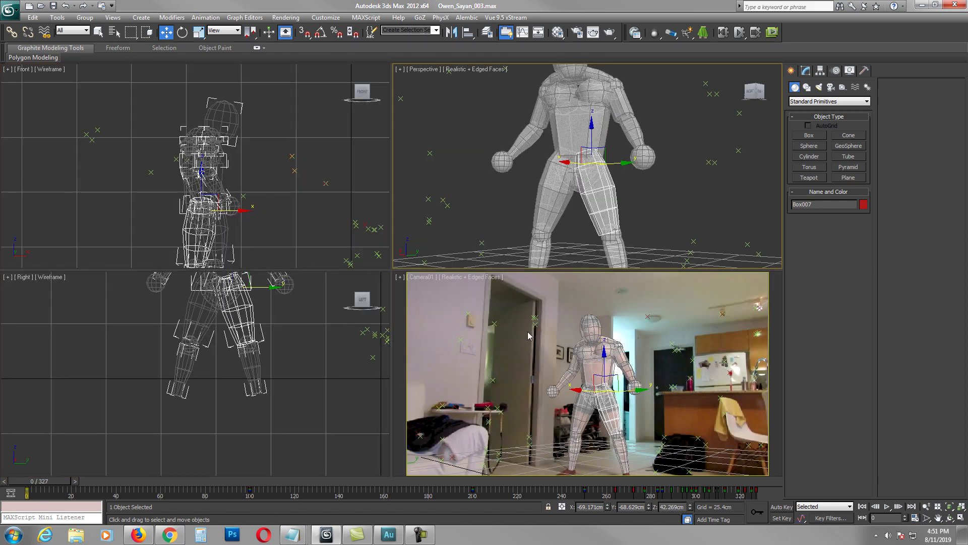
{"action": "right_click", "coordinate": [557, 306]}
{"action": "key", "text": "alt+w"}
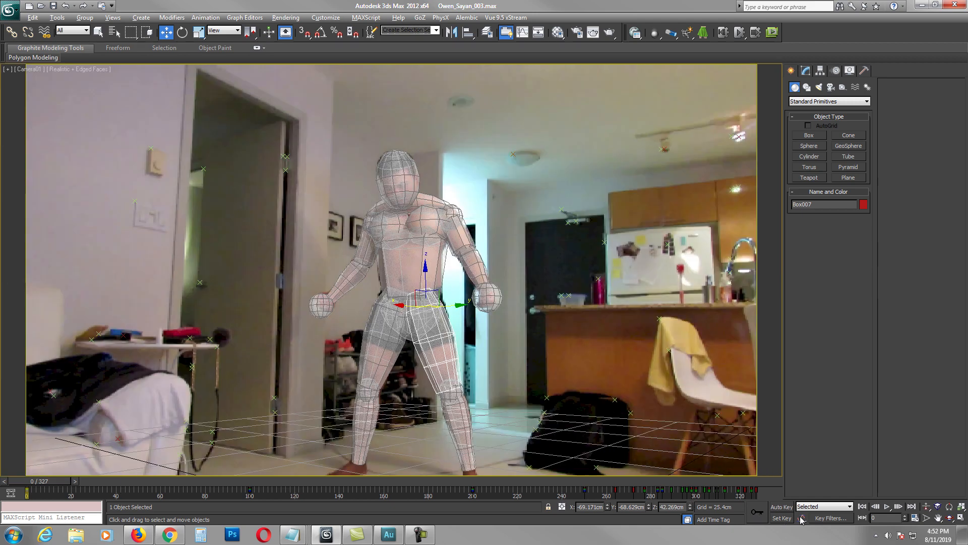
{"action": "double_click", "coordinate": [875, 517]}
{"action": "type", "text": "100"}
{"action": "key", "text": "Return"}
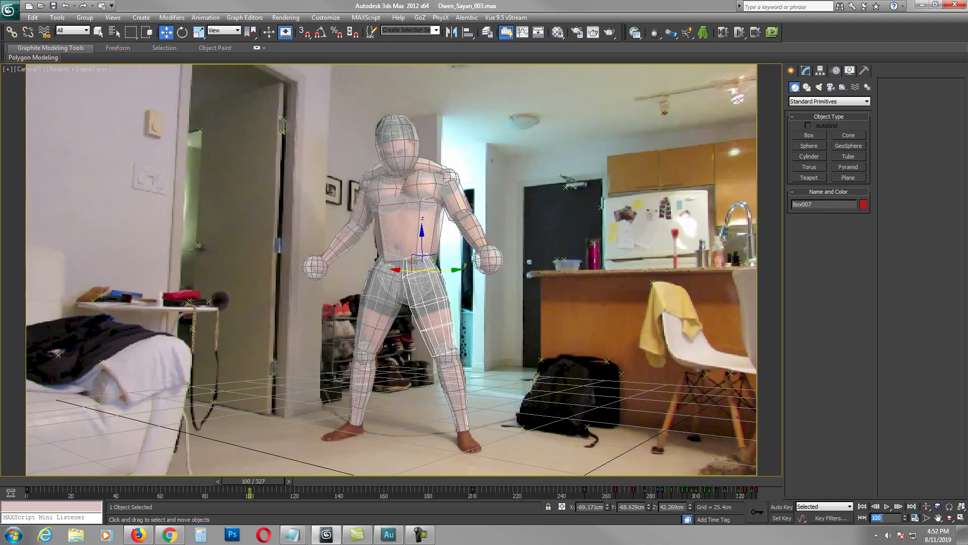
{"action": "type", "text": "200"}
{"action": "key", "text": "Return"}
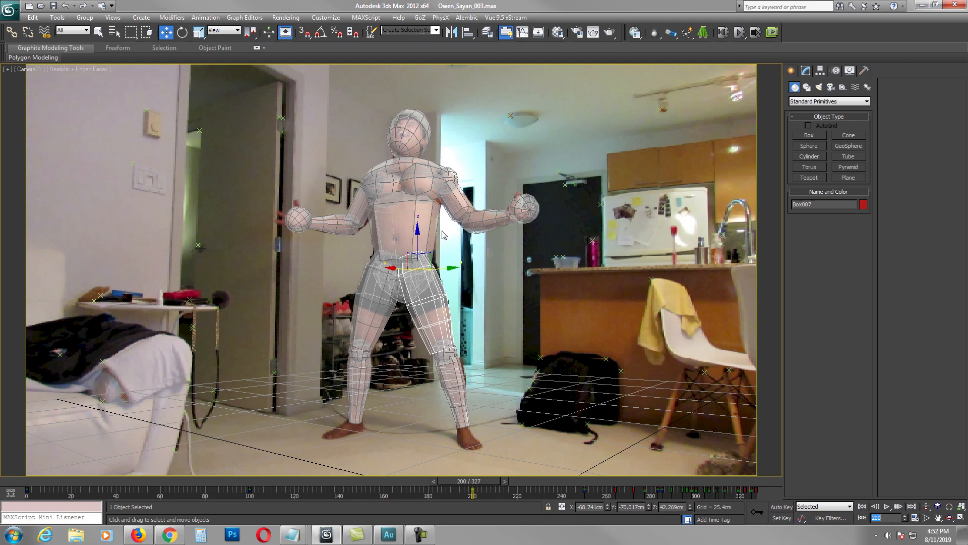
Select the lower-leg pieces Box010 and Box009 and the thigh Box008 in turn to examine their keyframes.
{"action": "left_click", "coordinate": [363, 374]}
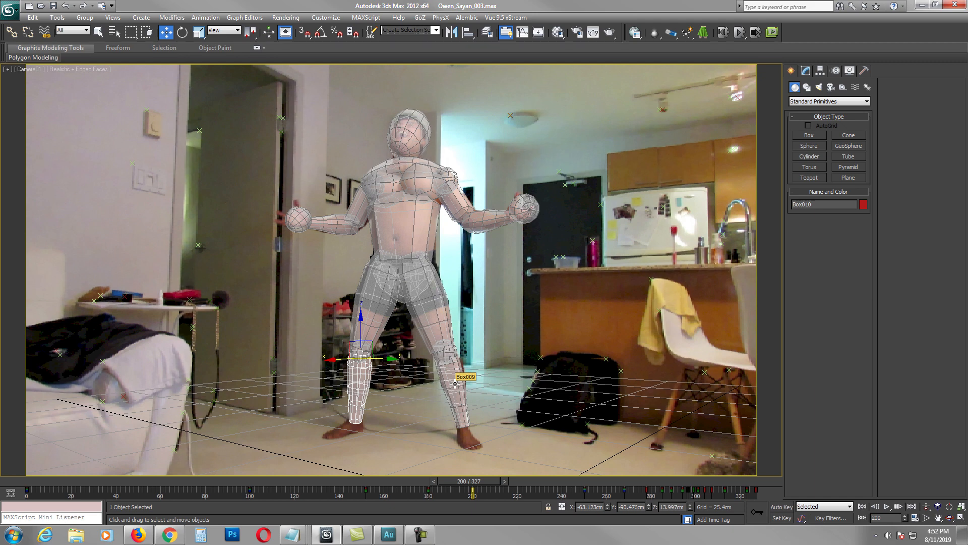
{"action": "left_click", "coordinate": [455, 383]}
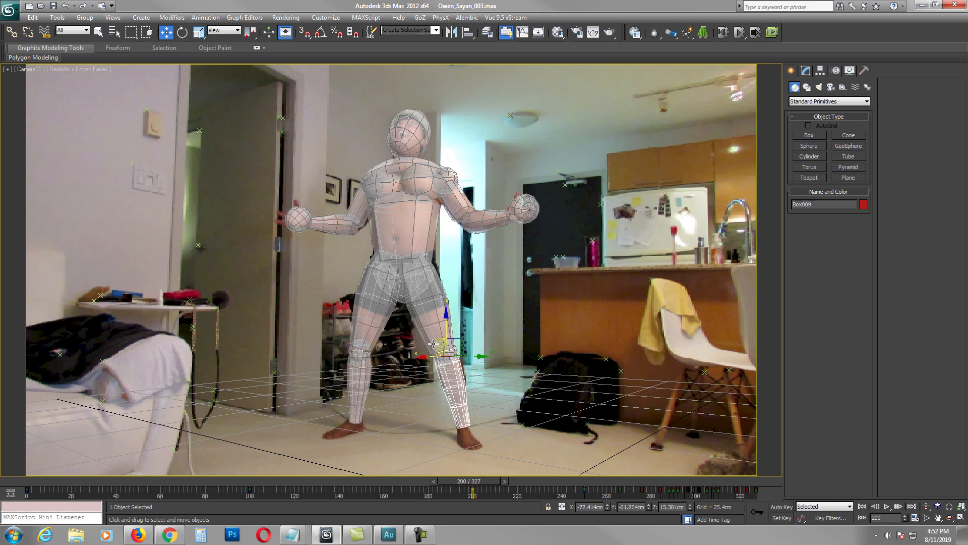
{"action": "left_click", "coordinate": [384, 312]}
{"action": "left_click", "coordinate": [383, 314]}
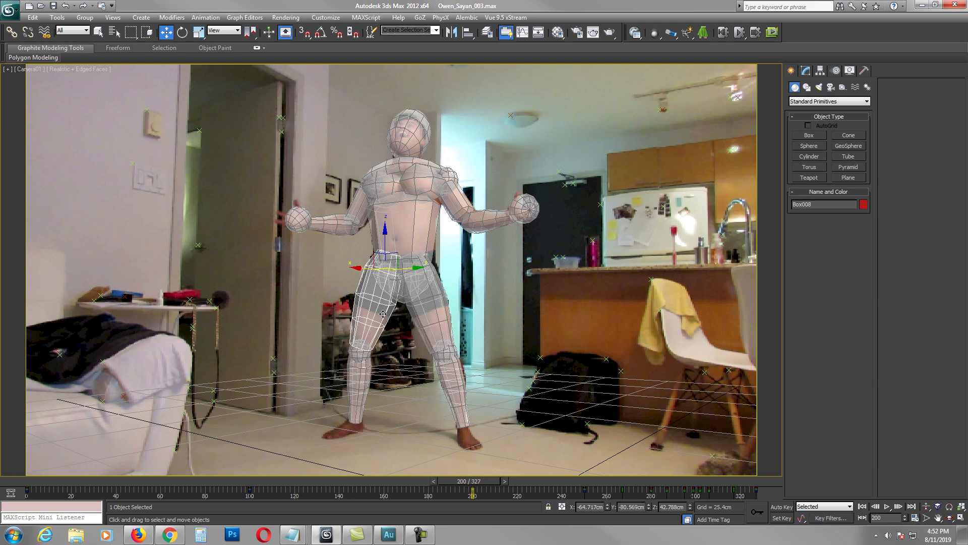
Select the torso, the upper-arm piece Box004 and FOREARM_RIGHT in turn to examine their keyframes, finishing with nothing selected.
{"action": "left_click", "coordinate": [404, 235]}
{"action": "left_click", "coordinate": [449, 207]}
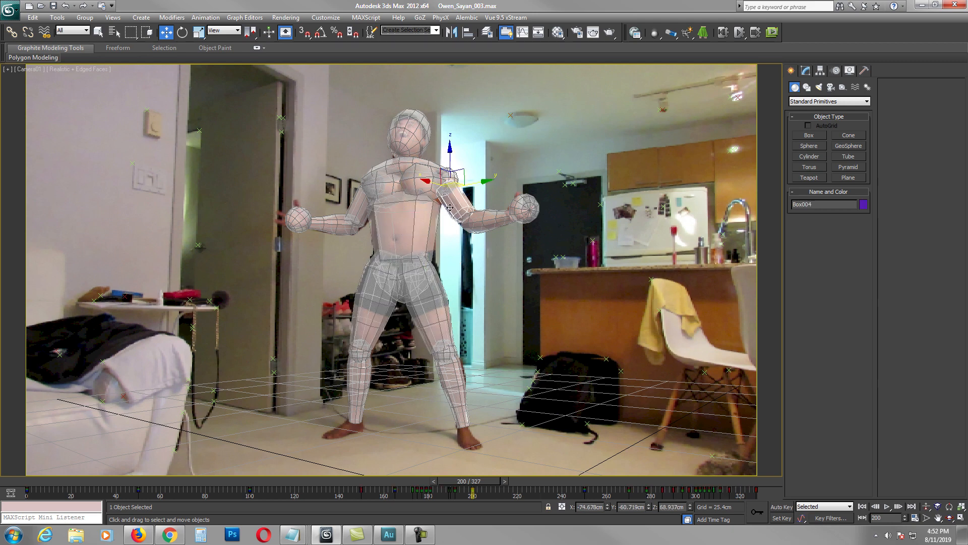
{"action": "left_click", "coordinate": [489, 223]}
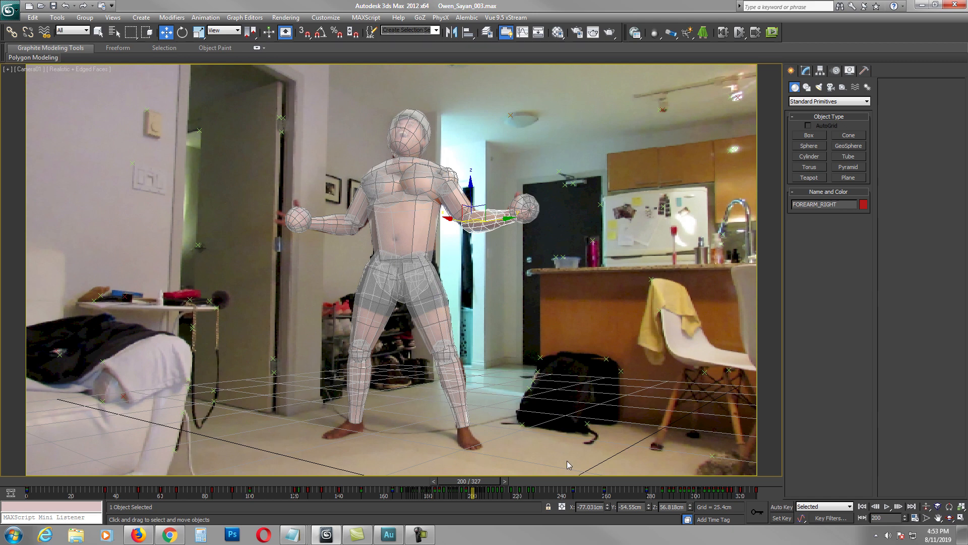
{"action": "left_click", "coordinate": [262, 171]}
Open the scene file Owen_Sayan_Cloth_009.max from the 3Dmax project folder.
{"action": "left_click", "coordinate": [9, 9]}
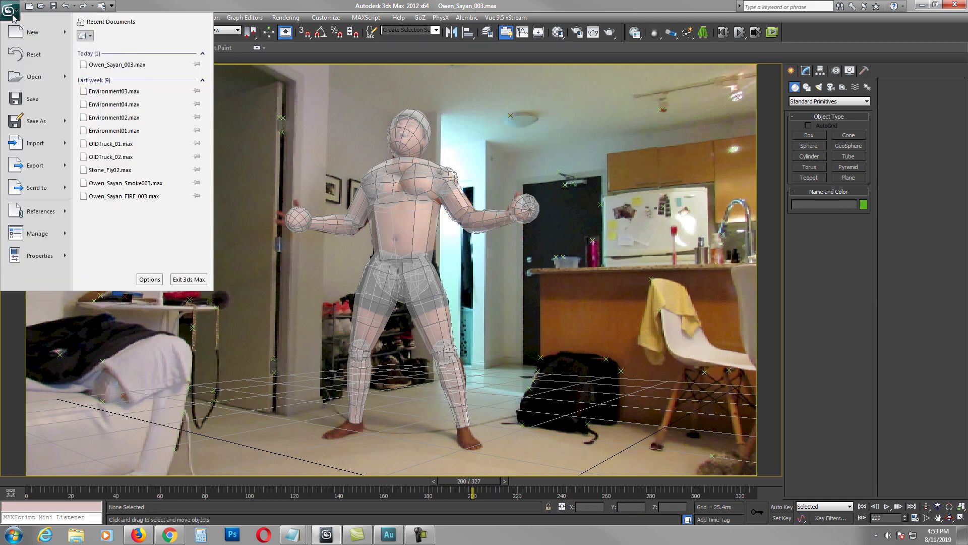
{"action": "left_click", "coordinate": [34, 80]}
{"action": "left_click", "coordinate": [490, 301]}
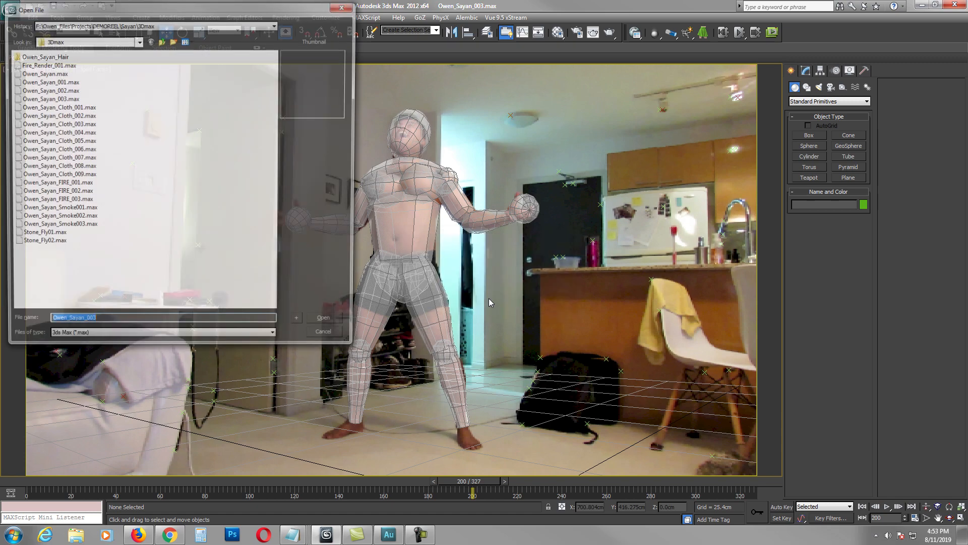
{"action": "left_click", "coordinate": [76, 175]}
{"action": "left_click", "coordinate": [321, 325]}
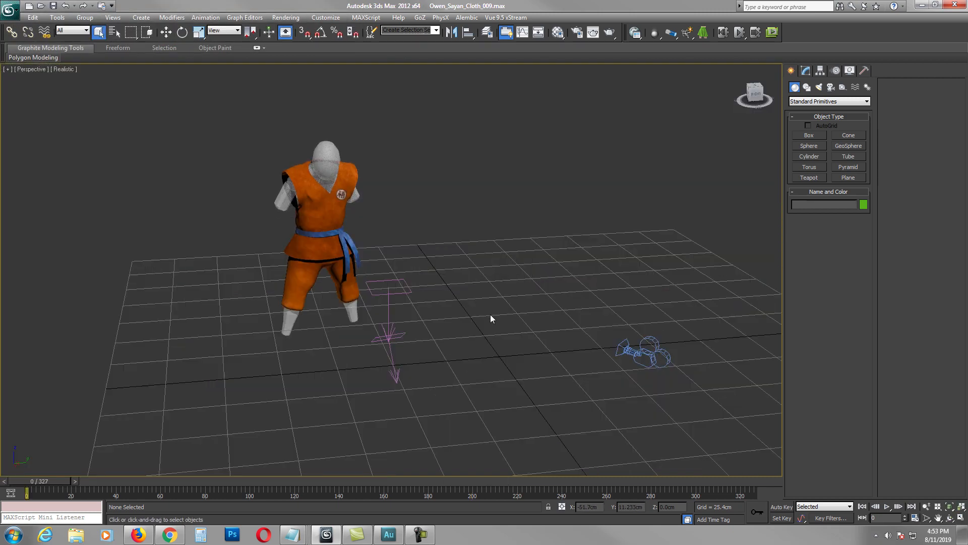
Maximize the Camera01 view and check the clothing against the footage at frames 100, 200 and 300.
{"action": "key", "text": "alt+w"}
{"action": "left_click", "coordinate": [489, 316]}
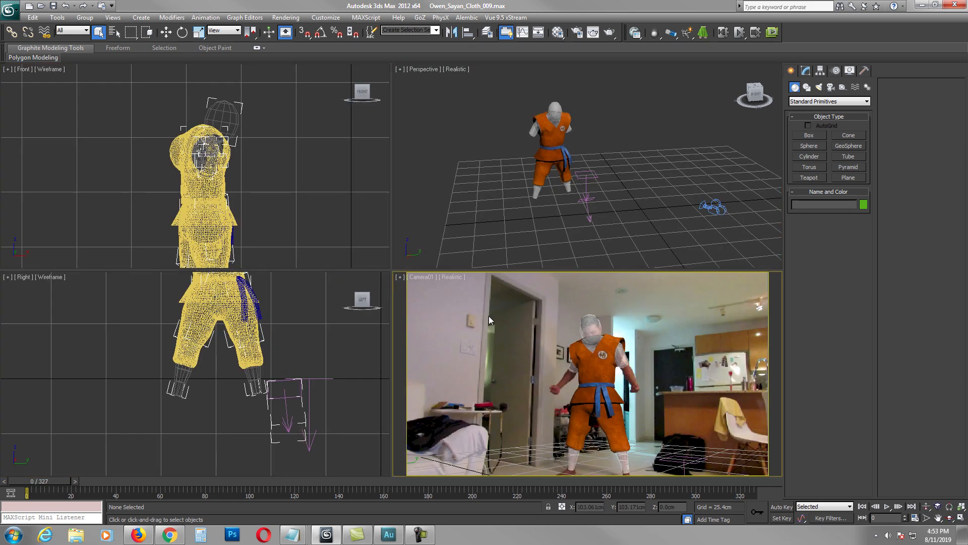
{"action": "key", "text": "alt+w"}
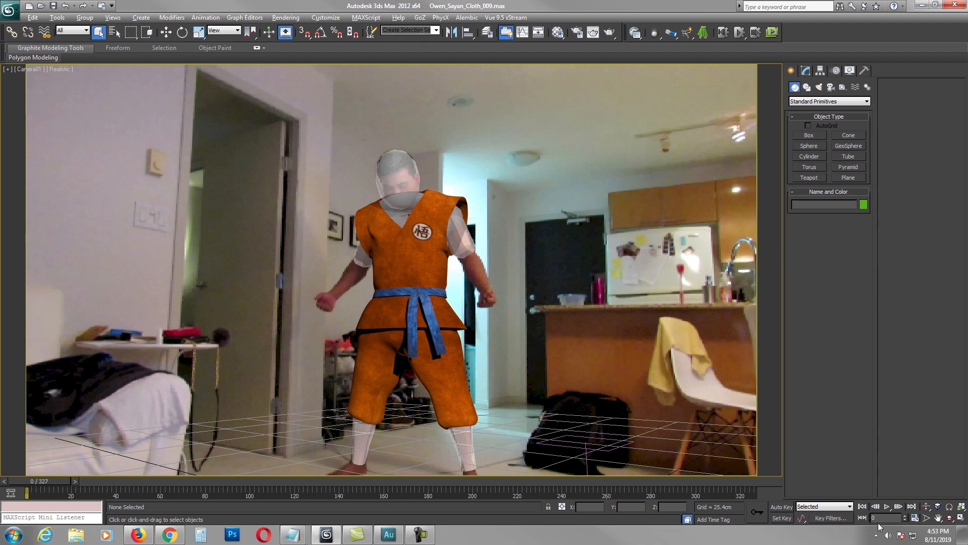
{"action": "left_click_drag", "start_coordinate": [881, 518], "coordinate": [871, 520]}
{"action": "type", "text": "100"}
{"action": "key", "text": "Return"}
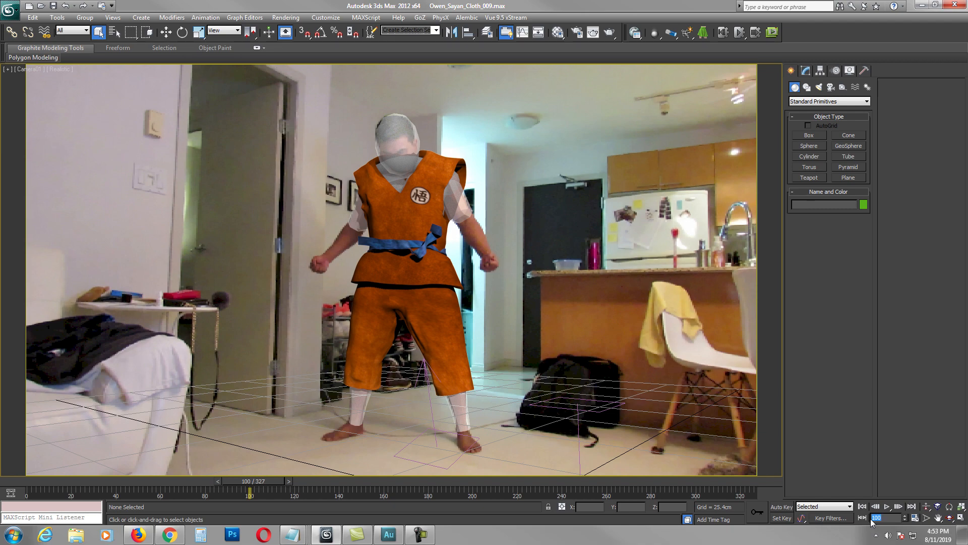
{"action": "type", "text": "200"}
{"action": "key", "text": "Return"}
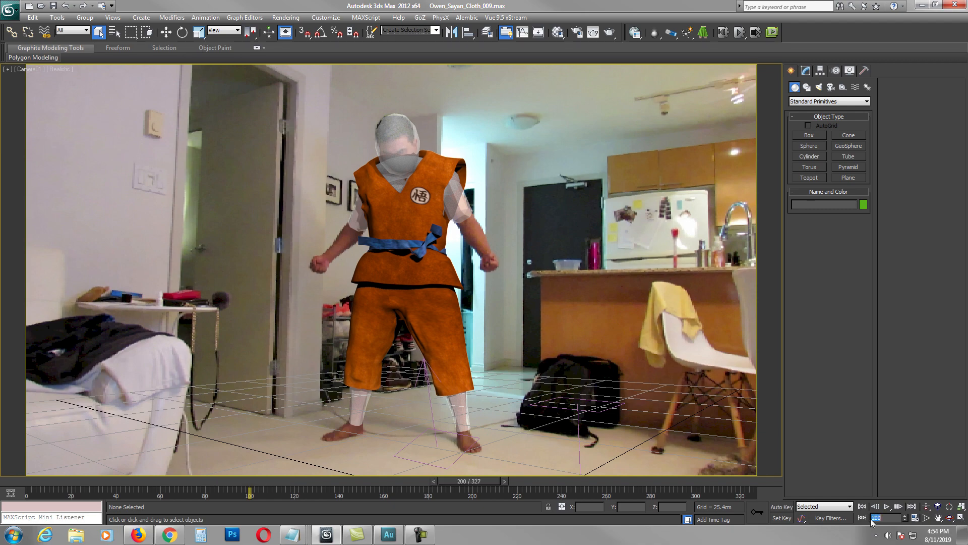
{"action": "type", "text": "300"}
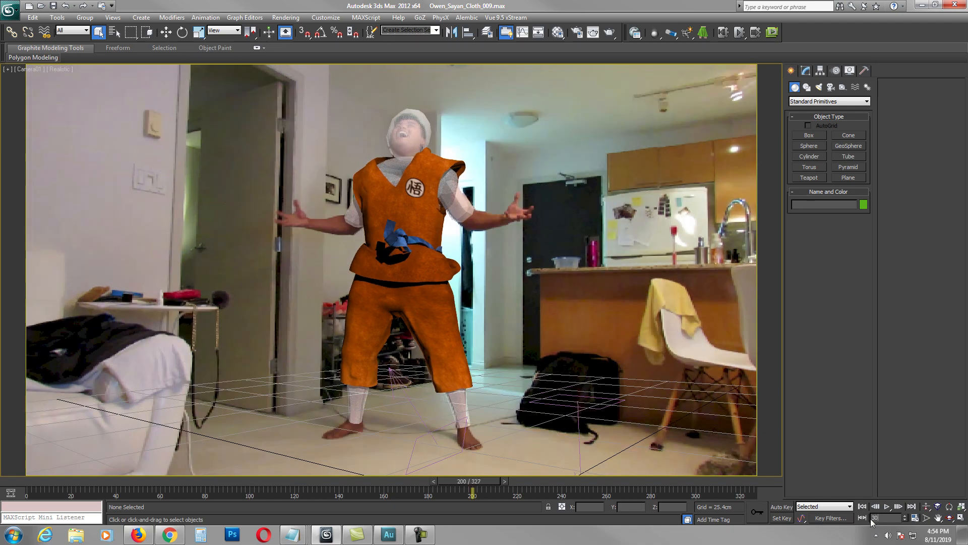
{"action": "key", "text": "Return"}
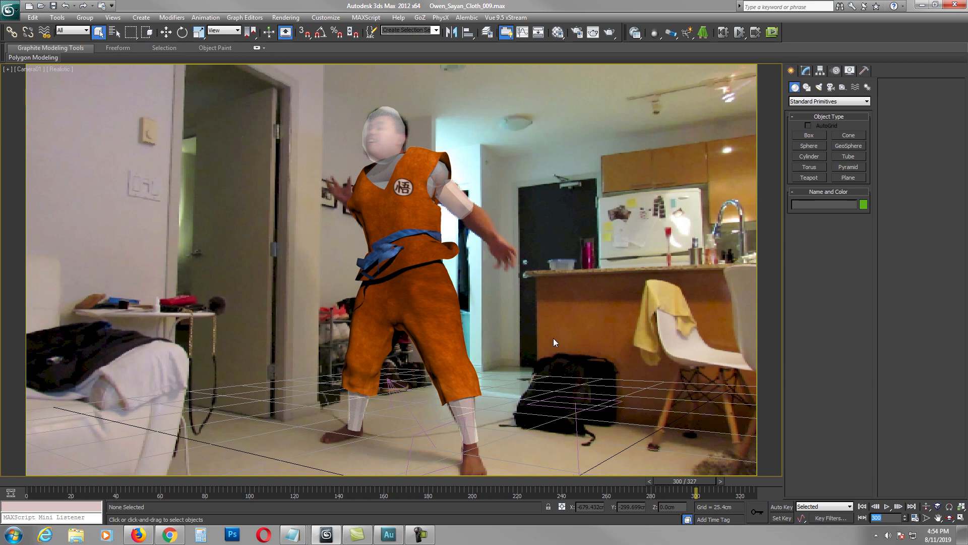
Maximize the Perspective view and select the Sayan Shirt for a close look.
{"action": "key", "text": "alt+w"}
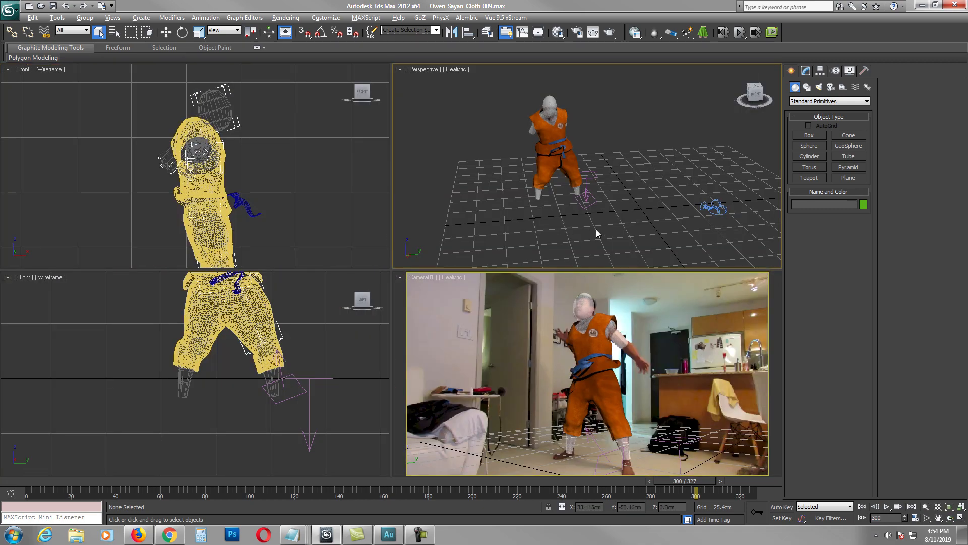
{"action": "key", "text": "alt+w"}
{"action": "left_click", "coordinate": [359, 270]}
{"action": "middle_click_drag", "start_coordinate": [398, 277], "coordinate": [433, 281], "text": "alt"}
{"action": "scroll", "coordinate": [423, 283], "scroll_direction": "up", "scroll_amount": 4}
{"action": "left_click", "coordinate": [399, 259]}
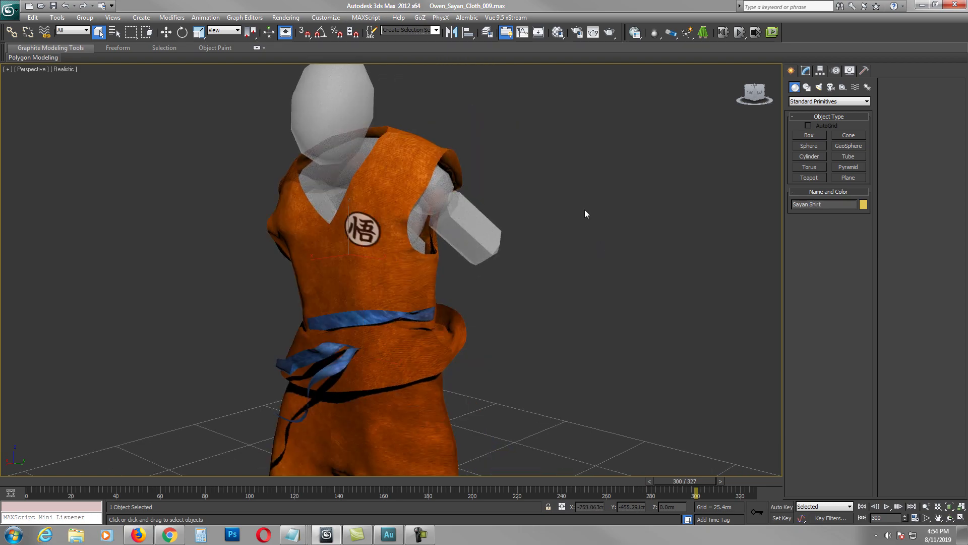
Display edged faces and the Sayan Shirt's modifier stack, and examine the shirt mesh from different angles.
{"action": "key", "text": "w"}
{"action": "key", "text": "F4"}
{"action": "middle_click_drag", "start_coordinate": [574, 216], "coordinate": [664, 199], "text": "alt"}
{"action": "left_click", "coordinate": [805, 71]}
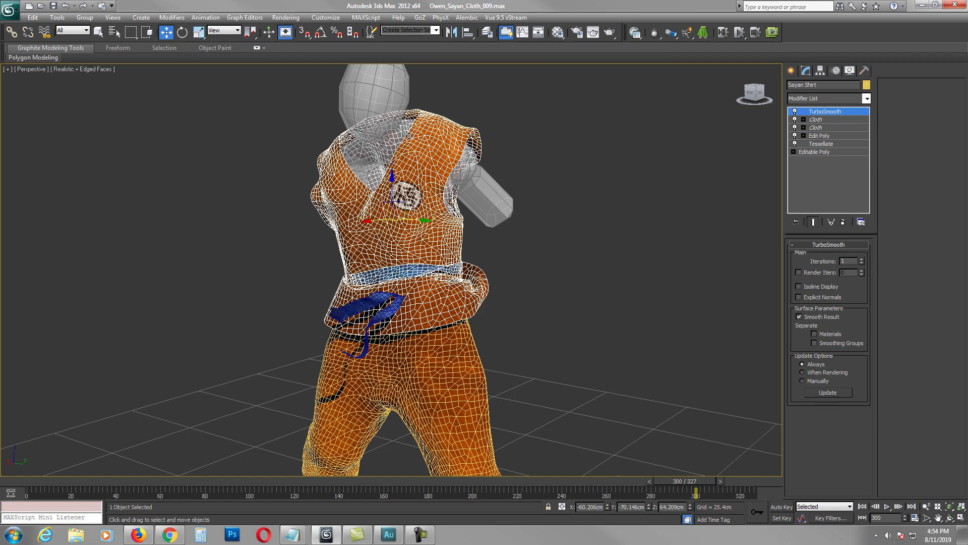
{"action": "middle_click_drag", "start_coordinate": [545, 228], "coordinate": [438, 217], "text": "alt"}
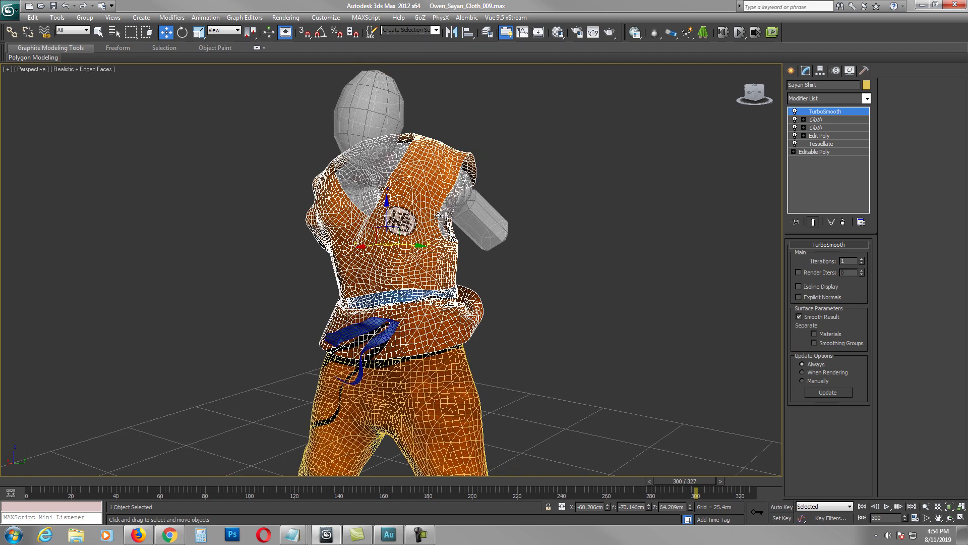
Set the Perspective view to Shaded without edged faces and inspect the folds of the outfit.
{"action": "left_click", "coordinate": [78, 72]}
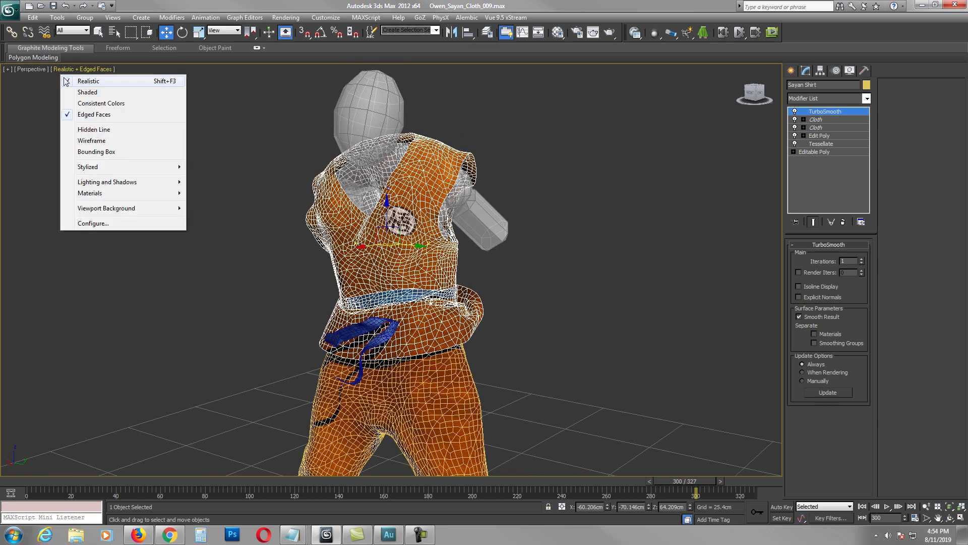
{"action": "left_click", "coordinate": [87, 93]}
{"action": "middle_click_drag", "start_coordinate": [500, 260], "coordinate": [515, 262], "text": "alt"}
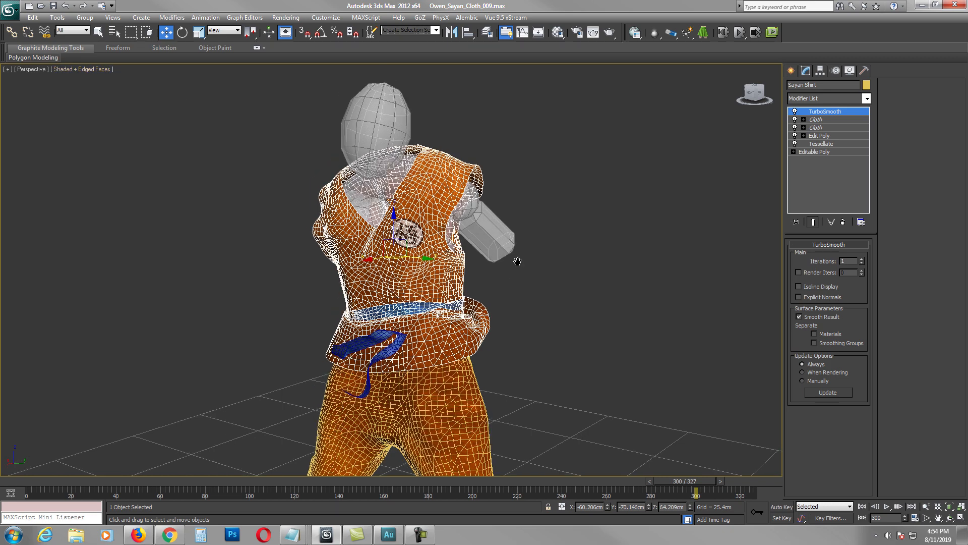
{"action": "key", "text": "F4"}
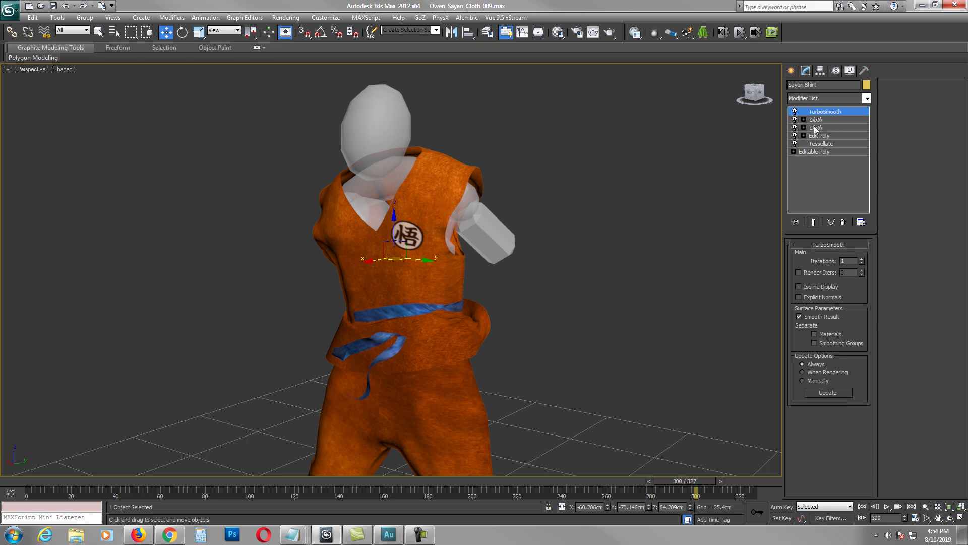
{"action": "middle_click_drag", "start_coordinate": [631, 243], "coordinate": [631, 239]}
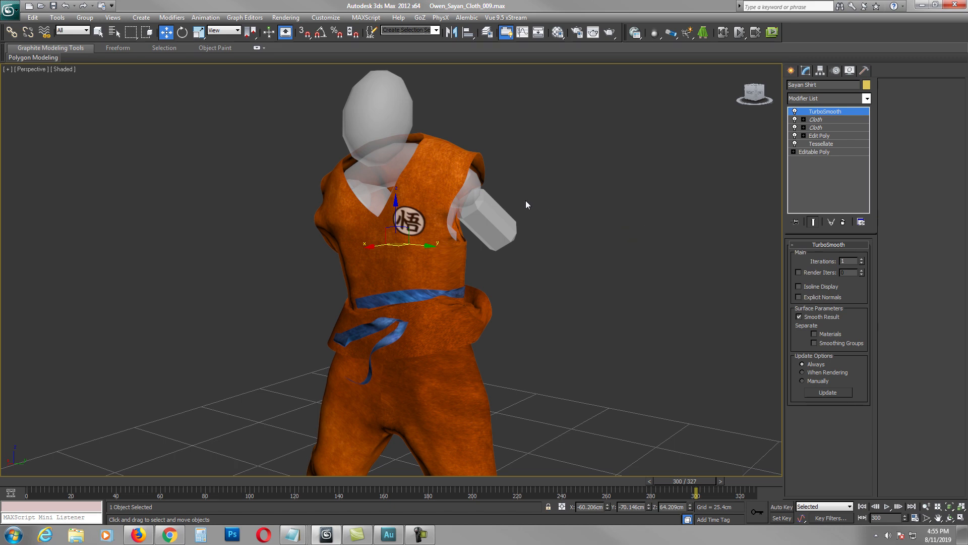
{"action": "mouse_move", "coordinate": [537, 206]}
{"action": "middle_mouse_down", "text": "alt"}
{"action": "mouse_move", "coordinate": [536, 195]}
{"action": "mouse_move", "coordinate": [507, 183]}
{"action": "mouse_move", "coordinate": [473, 186]}
{"action": "mouse_move", "coordinate": [633, 198]}
{"action": "mouse_move", "coordinate": [534, 201]}
{"action": "mouse_move", "coordinate": [543, 222]}
{"action": "mouse_move", "coordinate": [550, 201]}
{"action": "mouse_move", "coordinate": [550, 210]}
{"action": "middle_mouse_up", "text": "alt"}
{"action": "middle_click_drag", "start_coordinate": [484, 288], "coordinate": [508, 249]}
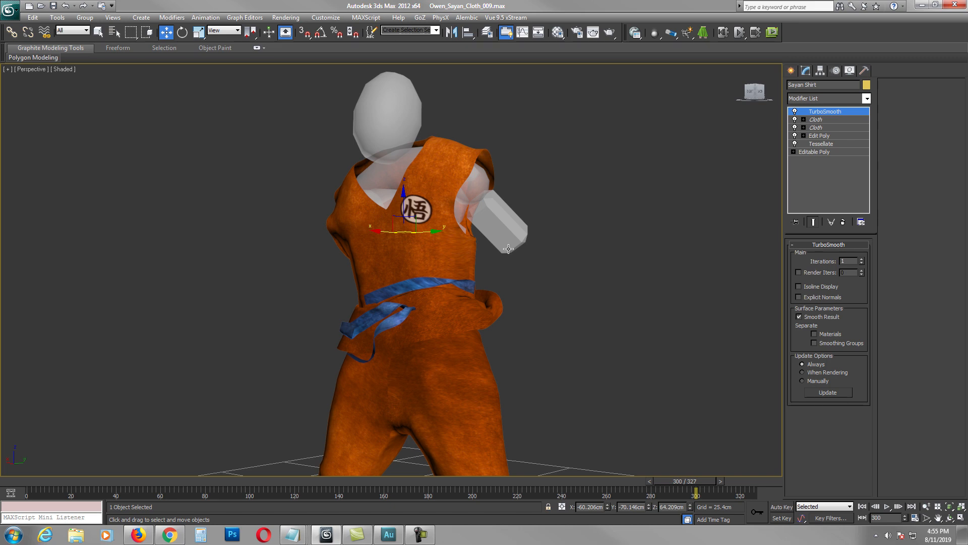
Return to the maximized Camera01 view, rewind the animation and check the outfit at frames 100 and 200.
{"action": "key", "text": "alt+w"}
{"action": "right_click", "coordinate": [510, 334]}
{"action": "key", "text": "alt+w"}
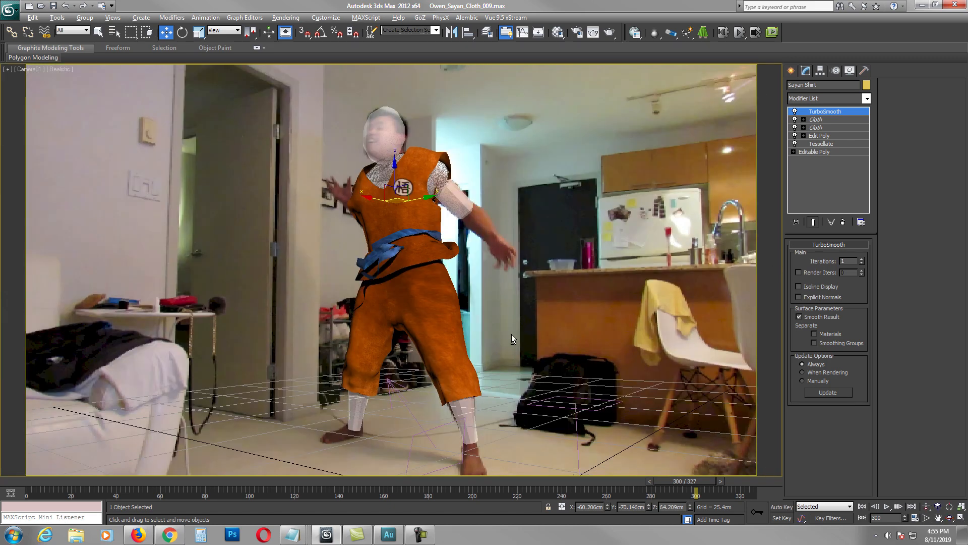
{"action": "left_click", "coordinate": [862, 506]}
{"action": "double_click", "coordinate": [880, 518]}
{"action": "type", "text": "100"}
{"action": "key", "text": "Return"}
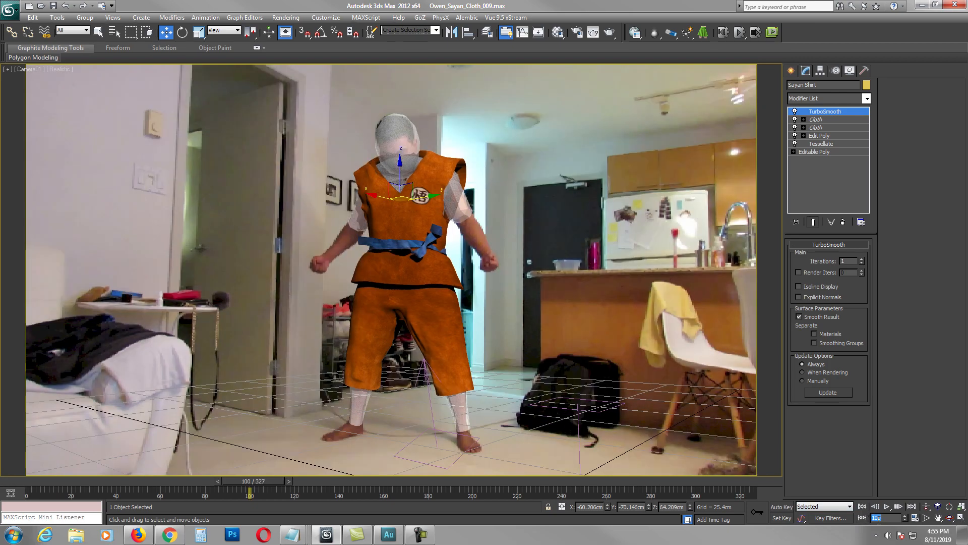
{"action": "type", "text": "200"}
{"action": "key", "text": "Return"}
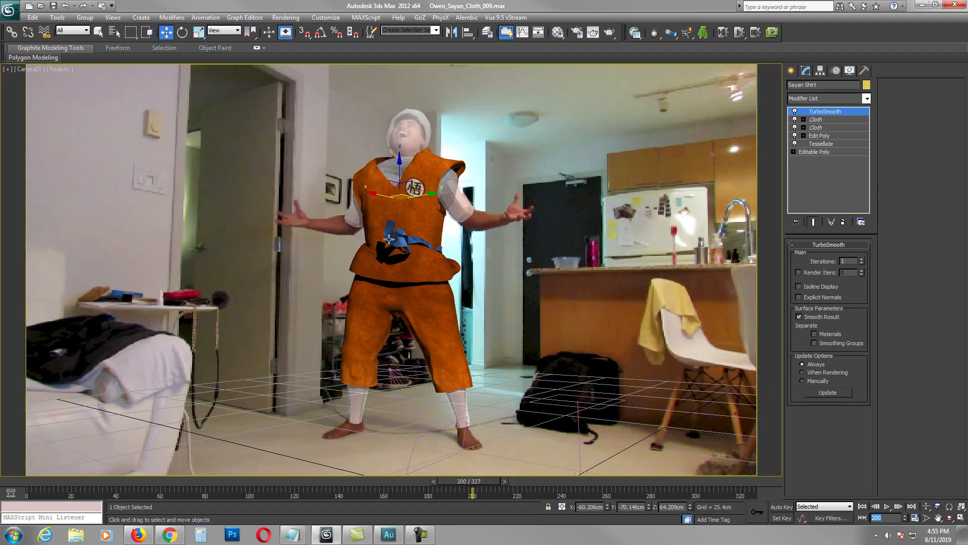
Select the Wind001 space warp at the feet to examine its settings and orientation, and reselect the Sayan Shirt.
{"action": "left_click", "coordinate": [400, 380]}
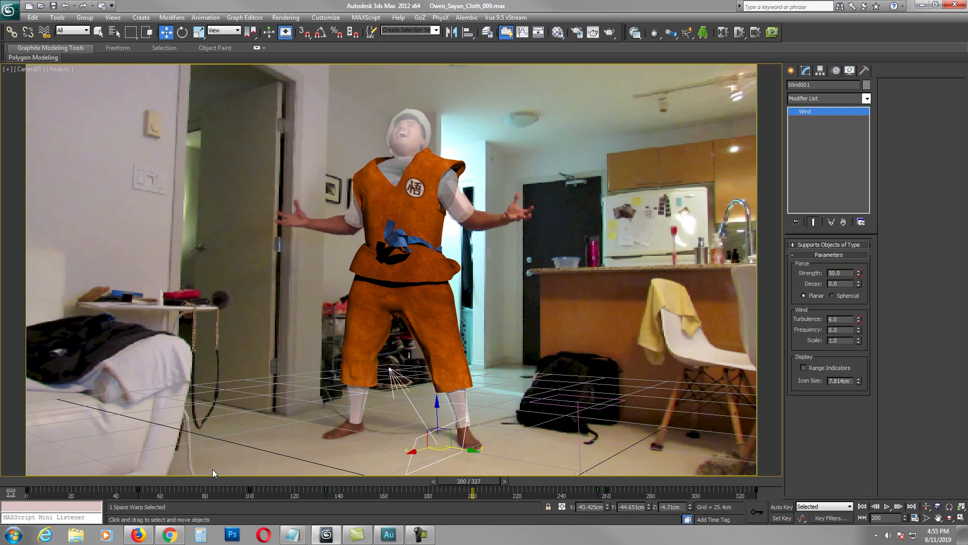
{"action": "key", "text": "e"}
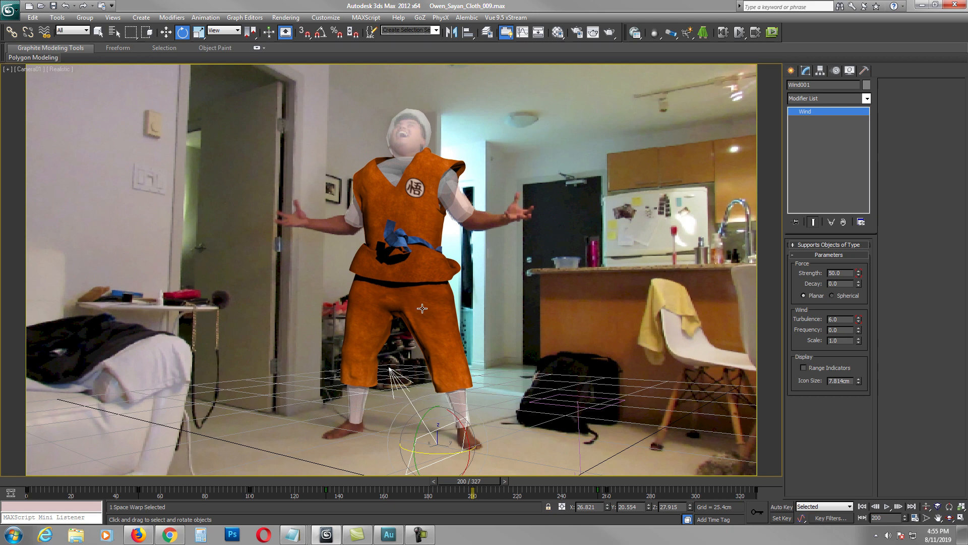
{"action": "left_click", "coordinate": [578, 252]}
{"action": "left_click", "coordinate": [413, 213]}
{"action": "key", "text": "w"}
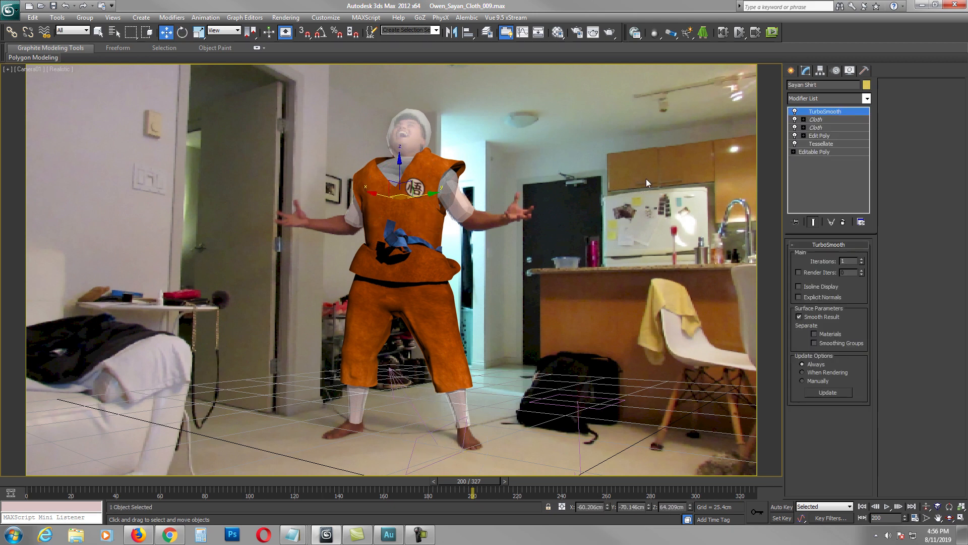
Open the shirt's lower Cloth modifier and review the forces in its simulation, highlighting Wind001, leaving the list unchanged.
{"action": "left_click", "coordinate": [817, 128]}
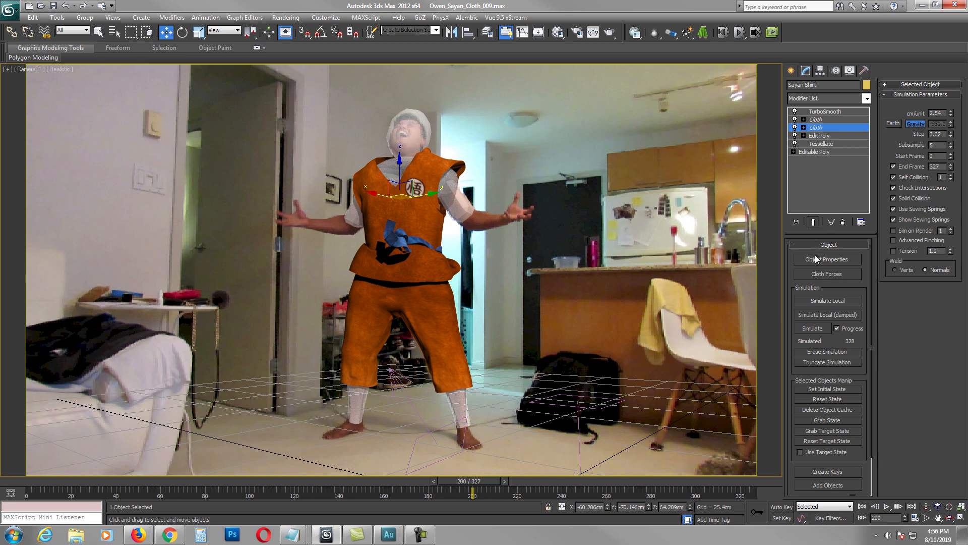
{"action": "left_click", "coordinate": [827, 274]}
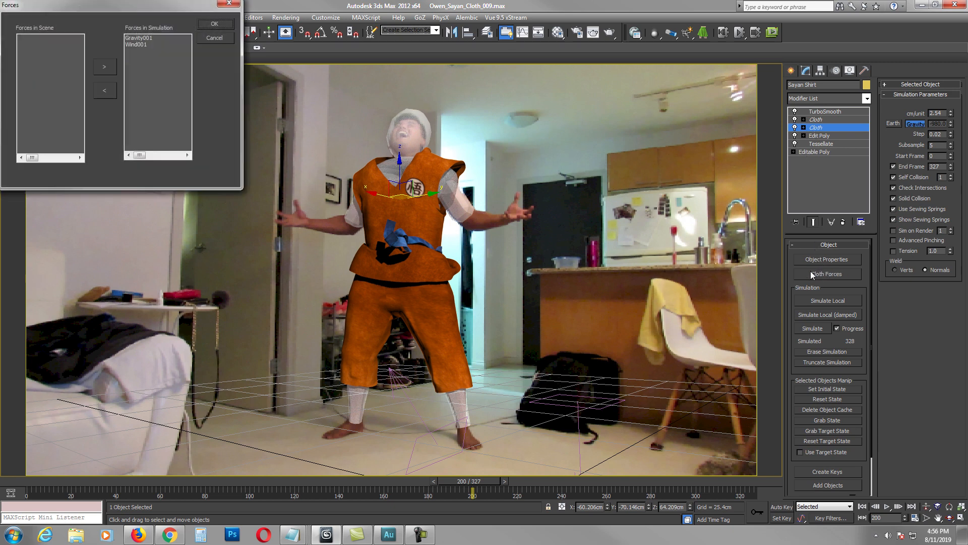
{"action": "left_click", "coordinate": [139, 47]}
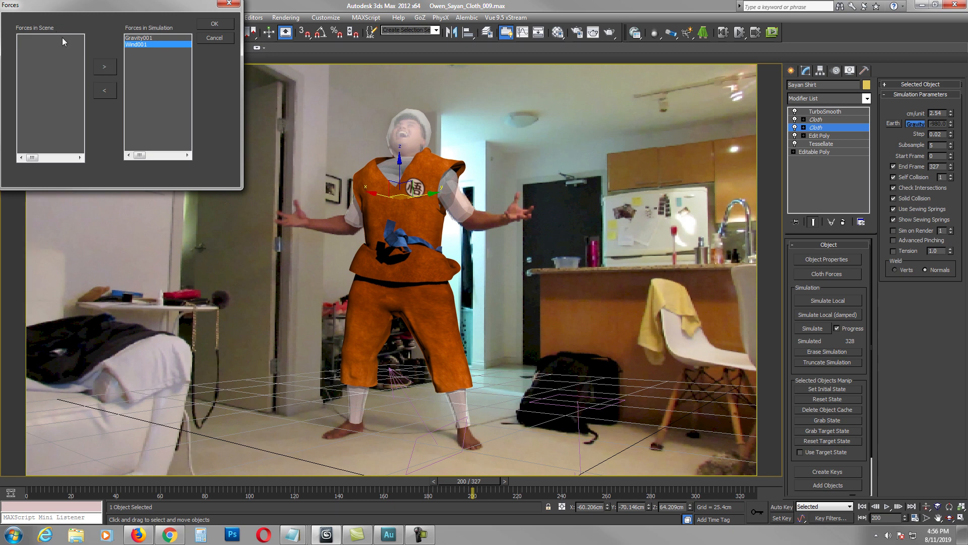
{"action": "left_click", "coordinate": [228, 3]}
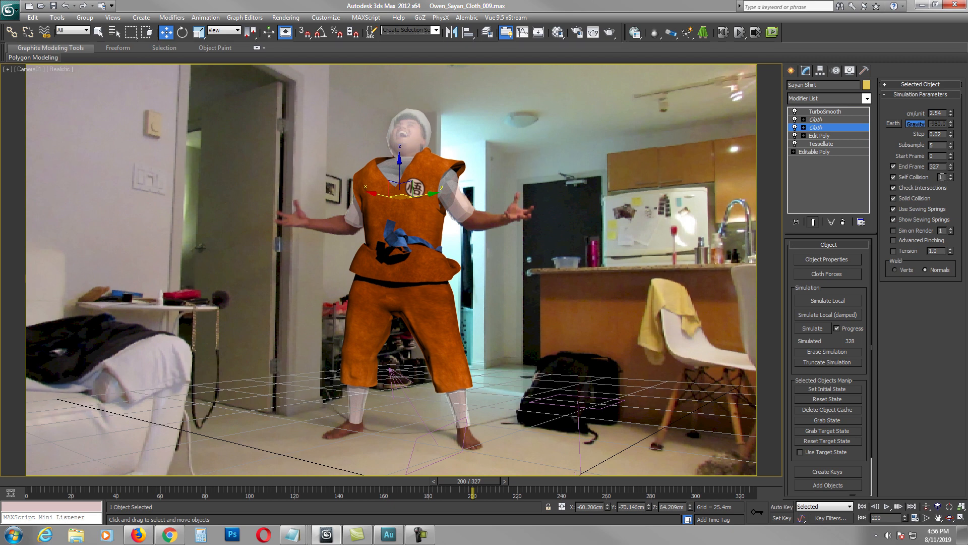
Deselect the shirt and scrub the animation to frame 312 and back to frame 290 to review the cloth motion.
{"action": "left_click", "coordinate": [567, 170]}
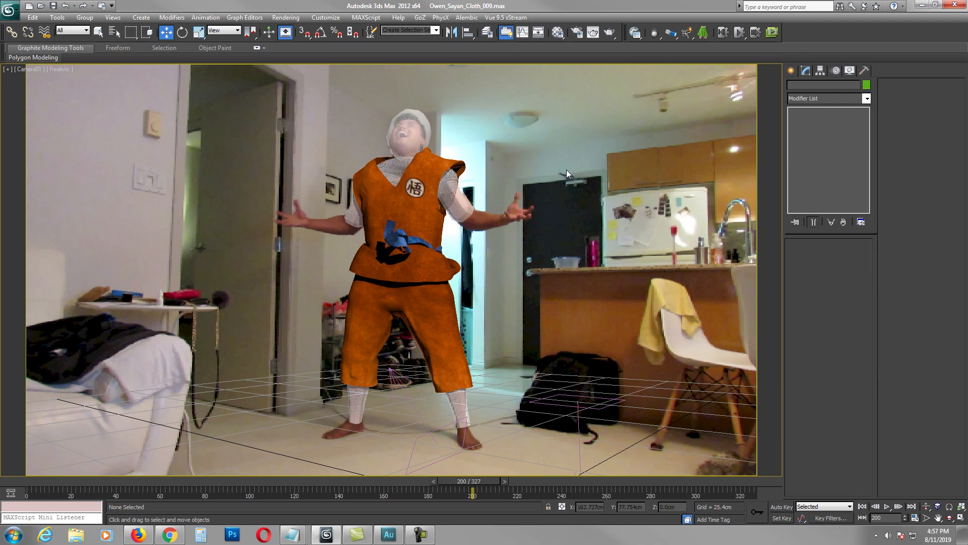
{"action": "left_click_drag", "start_coordinate": [488, 482], "coordinate": [734, 483]}
{"action": "key", "text": "w"}
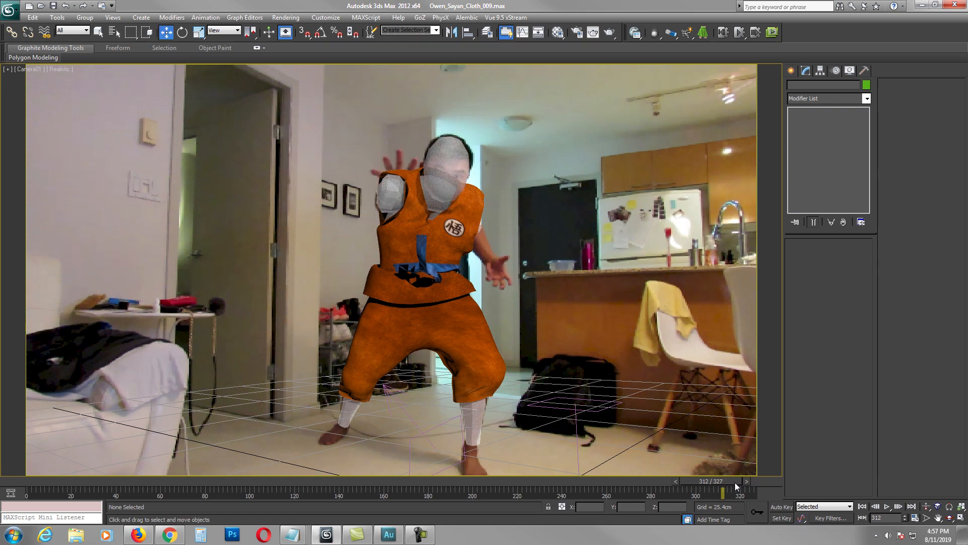
{"action": "left_click_drag", "start_coordinate": [735, 482], "coordinate": [686, 482]}
{"action": "key", "text": "w"}
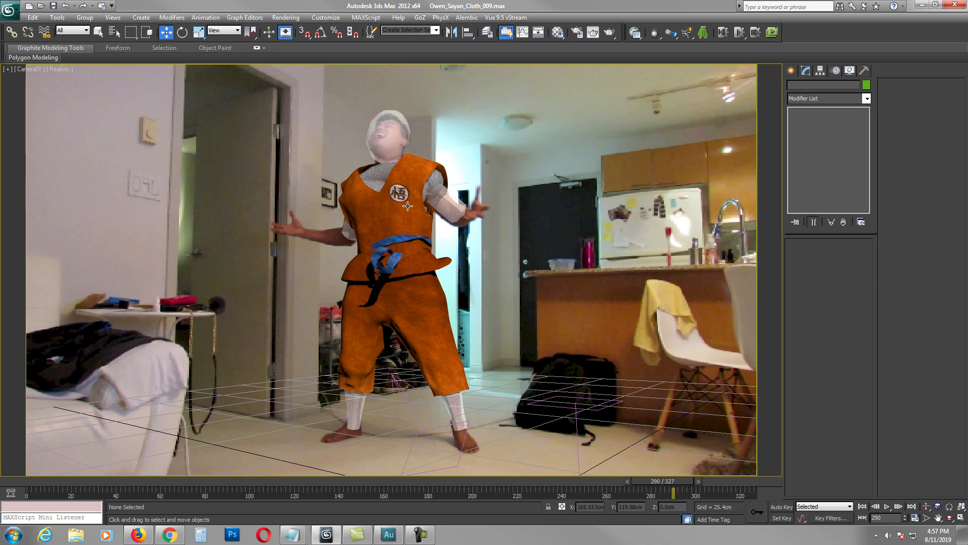
Hide the HEAD mesh so the actor's face in the footage is uncovered.
{"action": "left_click", "coordinate": [392, 126]}
{"action": "right_click", "coordinate": [392, 126]}
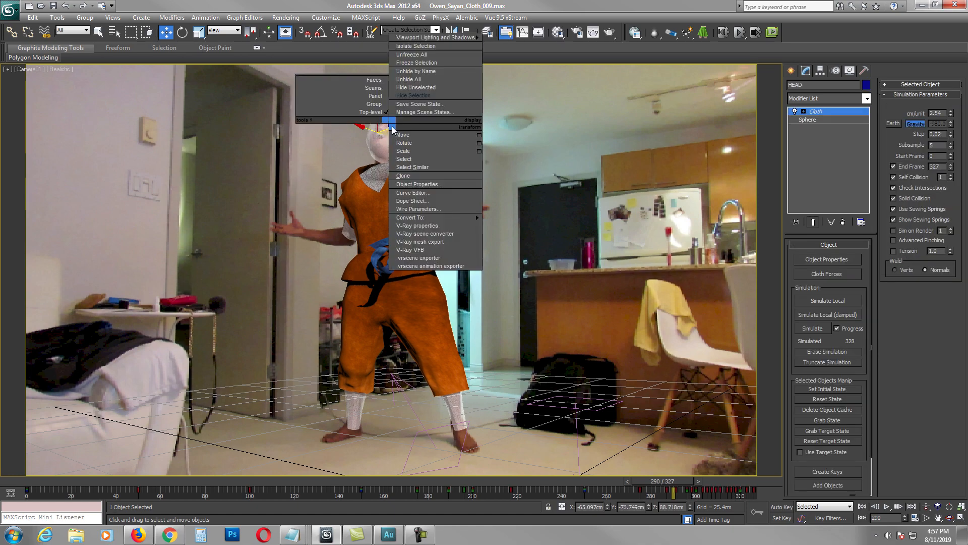
{"action": "left_click", "coordinate": [427, 112]}
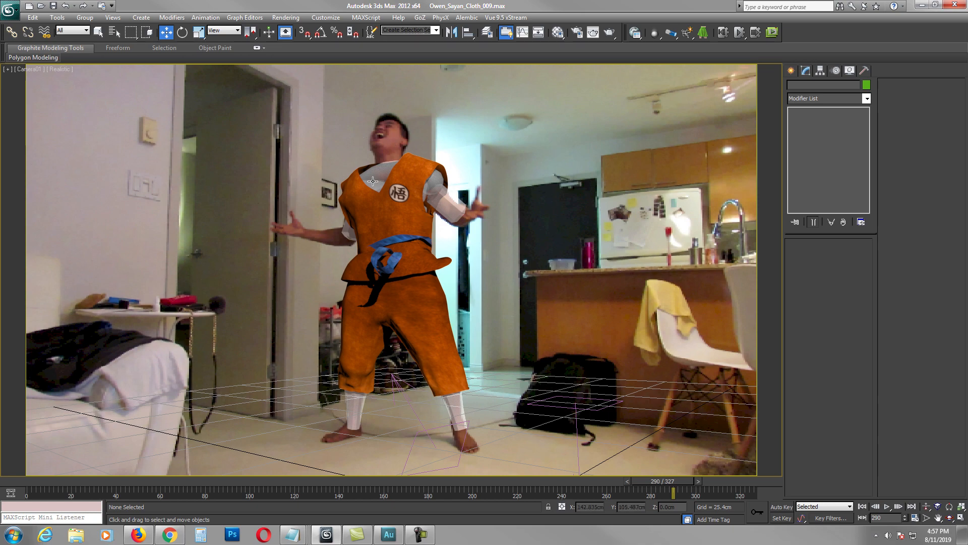
Return the animation to frame 0 and open the scene file Owen_Sayan_FIRE_003.max.
{"action": "left_click", "coordinate": [862, 506]}
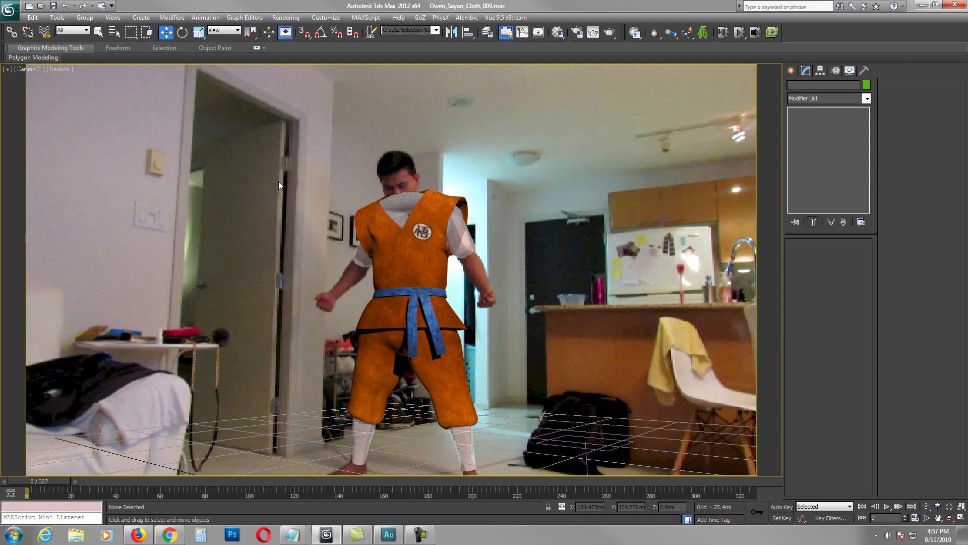
{"action": "left_click", "coordinate": [10, 9]}
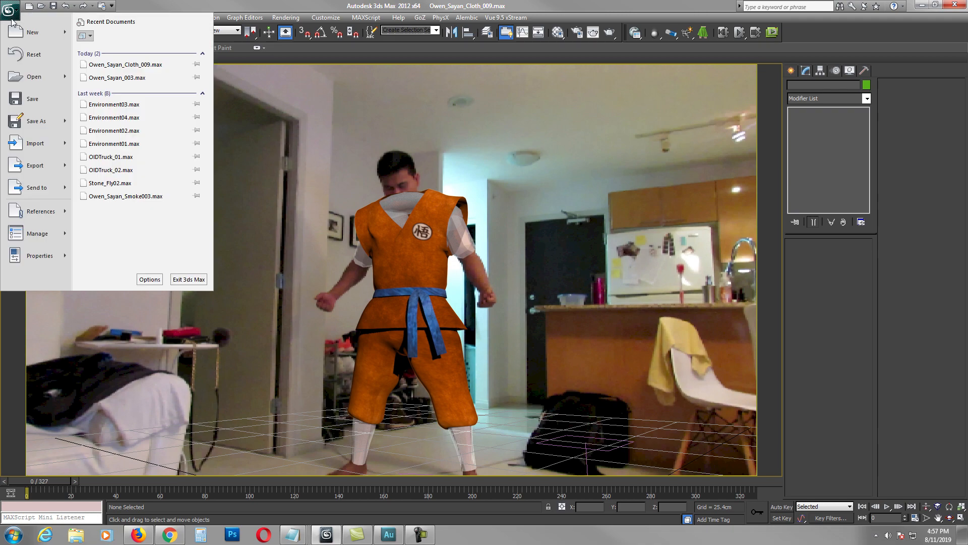
{"action": "left_click", "coordinate": [34, 75]}
{"action": "left_click", "coordinate": [488, 301]}
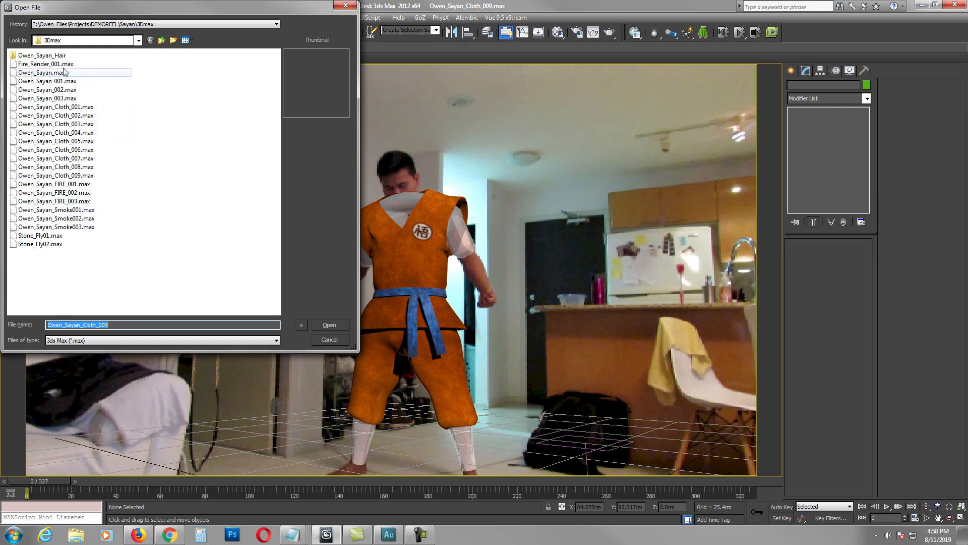
{"action": "left_click", "coordinate": [62, 65]}
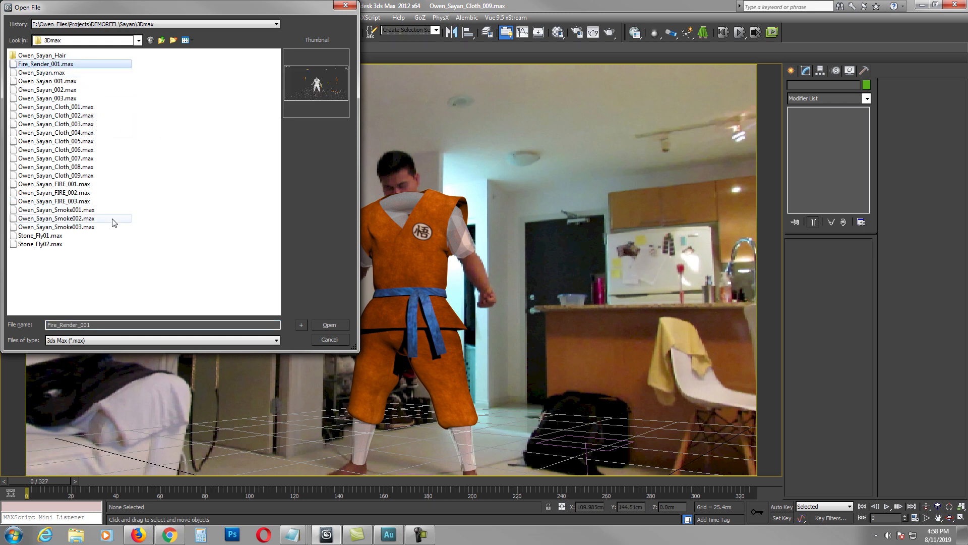
{"action": "left_click", "coordinate": [73, 201]}
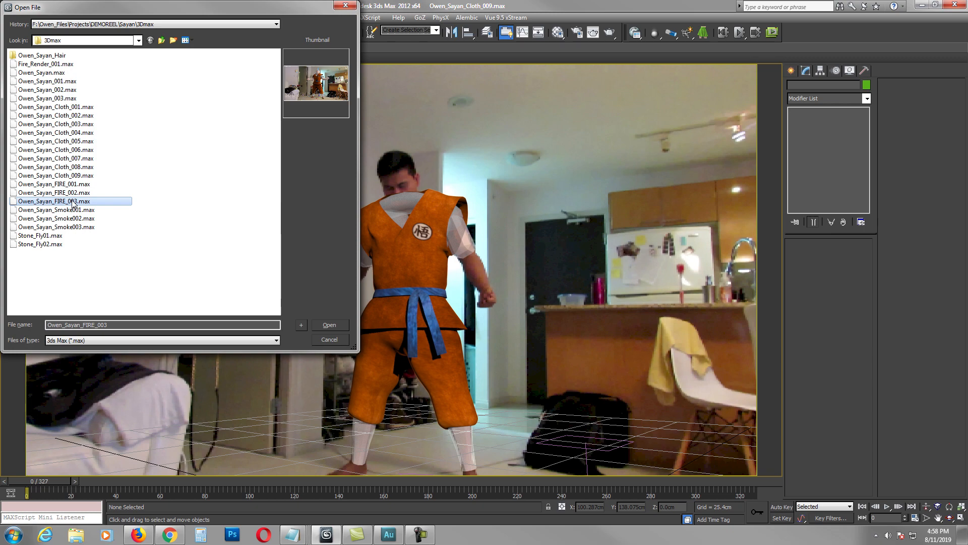
{"action": "left_click", "coordinate": [332, 326]}
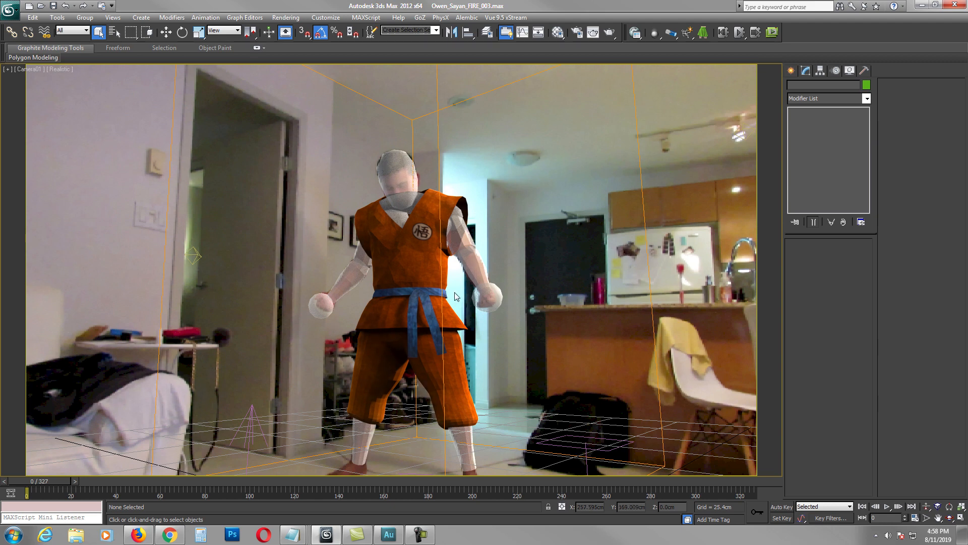
Select the Sayan Shirt and switch from the camera view to a maximized Perspective view of the whole fire setup.
{"action": "left_click", "coordinate": [417, 258]}
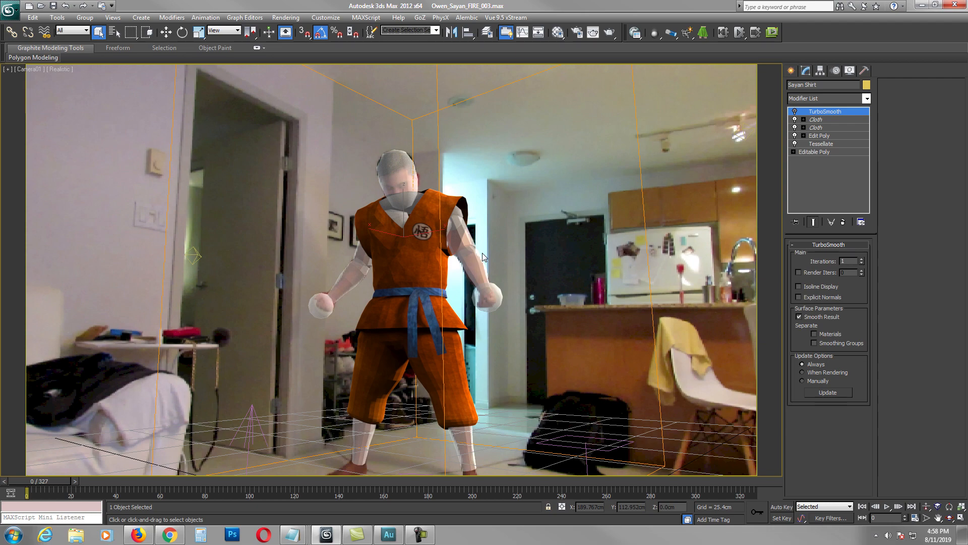
{"action": "key", "text": "alt+w"}
{"action": "right_click", "coordinate": [497, 187]}
{"action": "key", "text": "alt+w"}
{"action": "middle_click_drag", "start_coordinate": [497, 222], "coordinate": [486, 219], "text": "alt"}
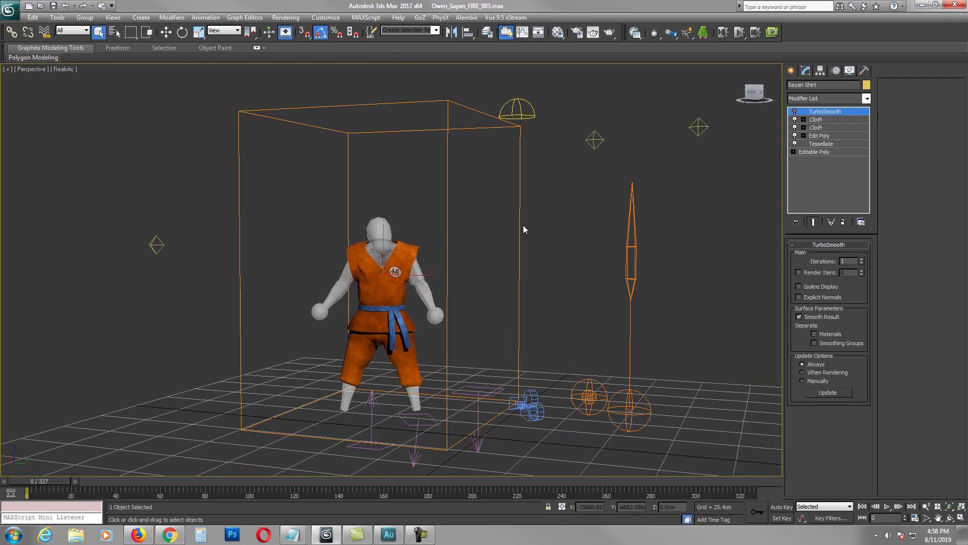
{"action": "middle_click_drag", "start_coordinate": [569, 252], "coordinate": [573, 233]}
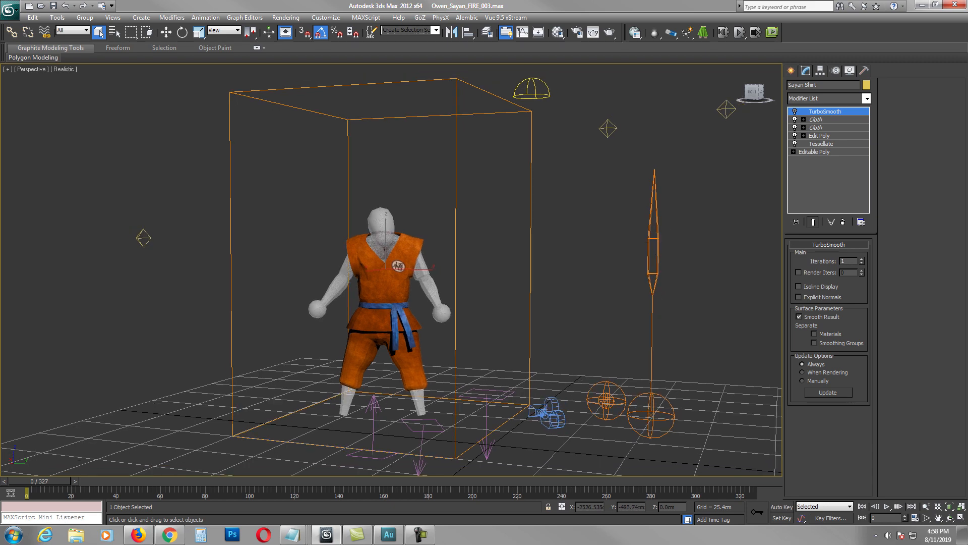
Select the SM-Container box around the character to examine its FumeFX parameters, and deselect it.
{"action": "key", "text": "w"}
{"action": "left_click", "coordinate": [543, 230]}
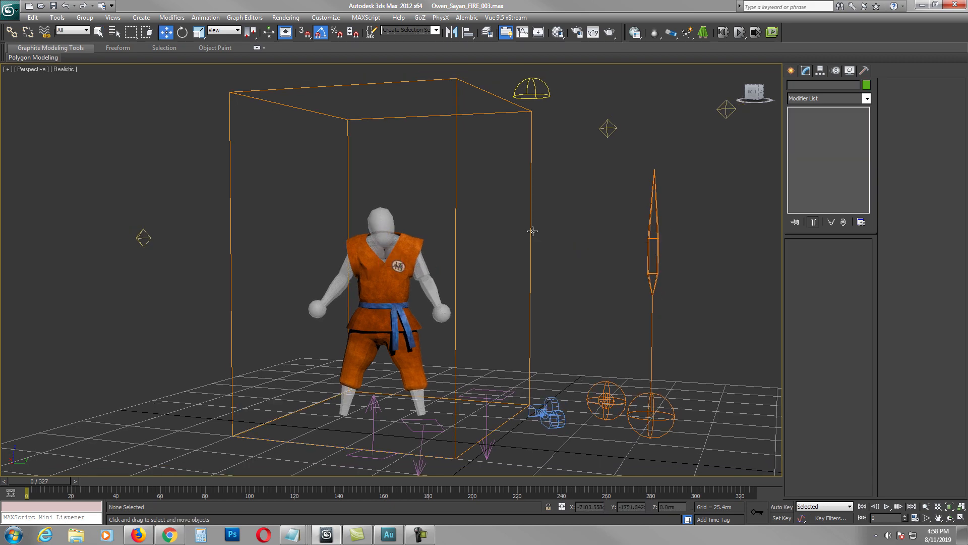
{"action": "left_click", "coordinate": [531, 231]}
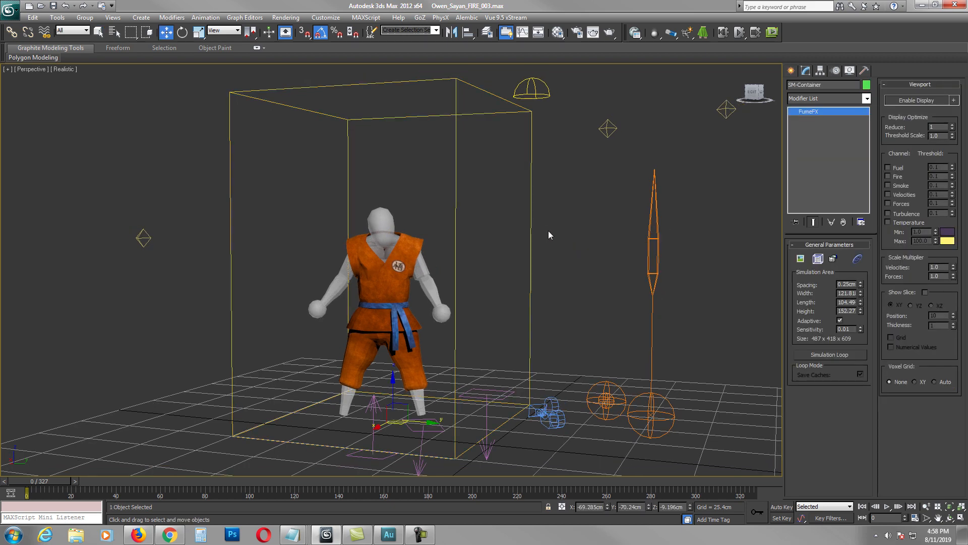
{"action": "left_click", "coordinate": [575, 207]}
Show the FumeFX category of geometry objects and its FumeFX container type, without creating a new container.
{"action": "left_click", "coordinate": [791, 71]}
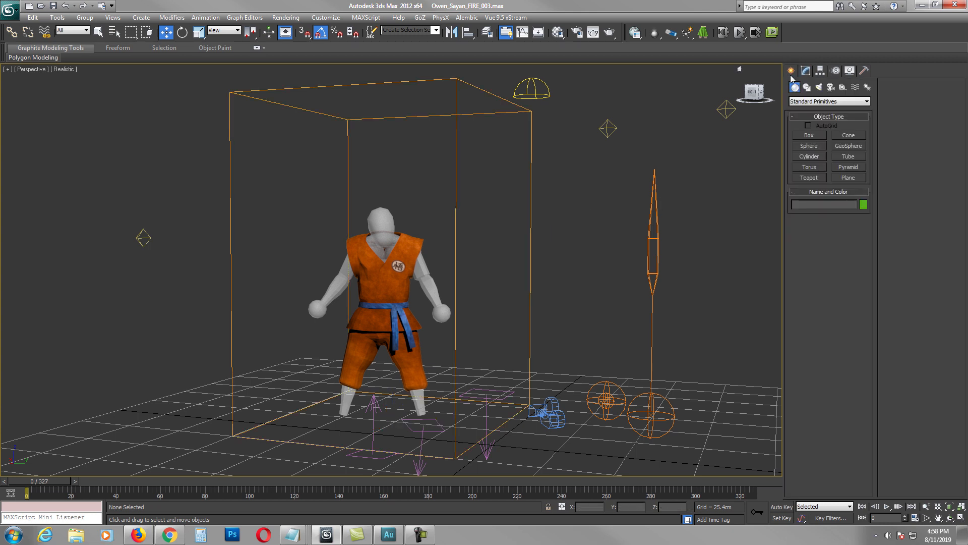
{"action": "middle_click_drag", "start_coordinate": [637, 184], "coordinate": [675, 178]}
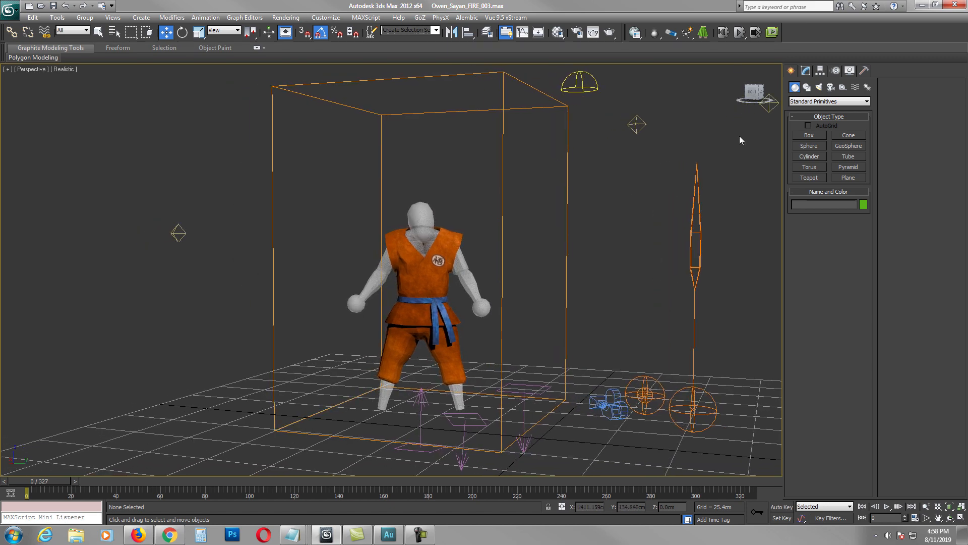
{"action": "left_click", "coordinate": [801, 103]}
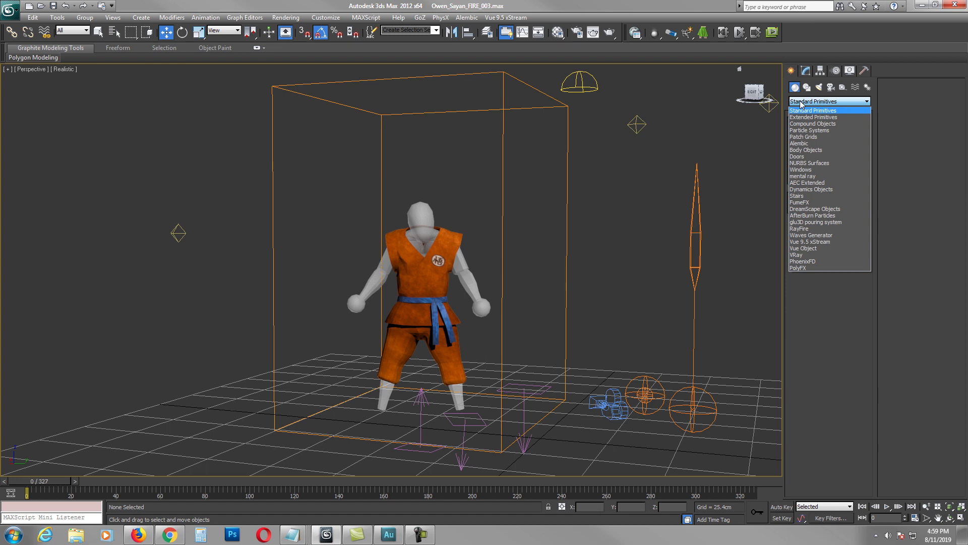
{"action": "left_click", "coordinate": [802, 202]}
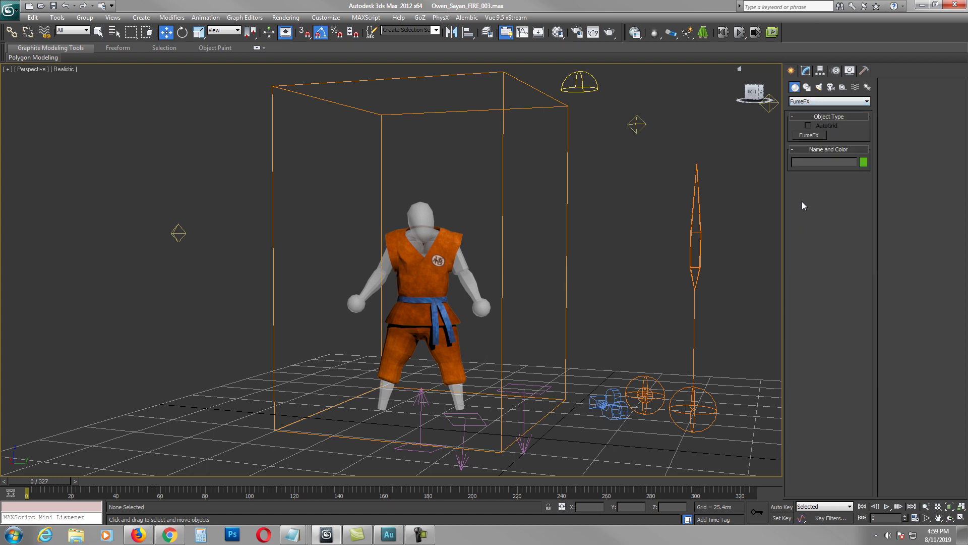
{"action": "left_click", "coordinate": [808, 135]}
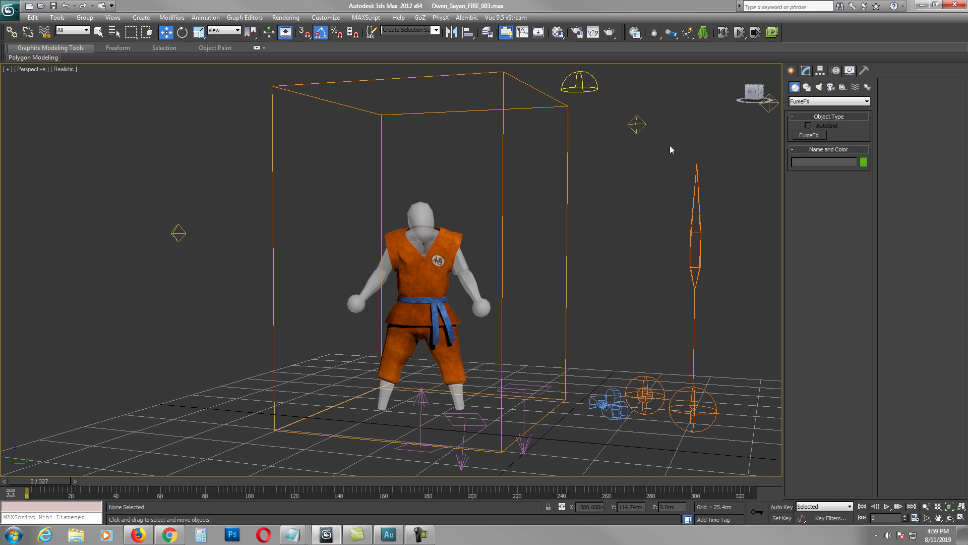
Select SM-Container and open its FumeFX UI window to review the general simulation, output and playback parameters.
{"action": "left_click", "coordinate": [569, 161]}
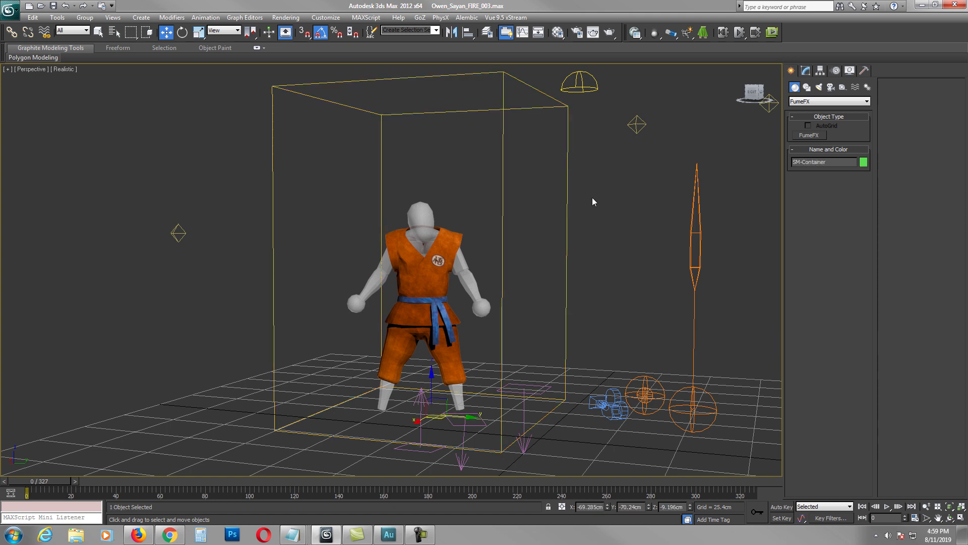
{"action": "left_click", "coordinate": [806, 72]}
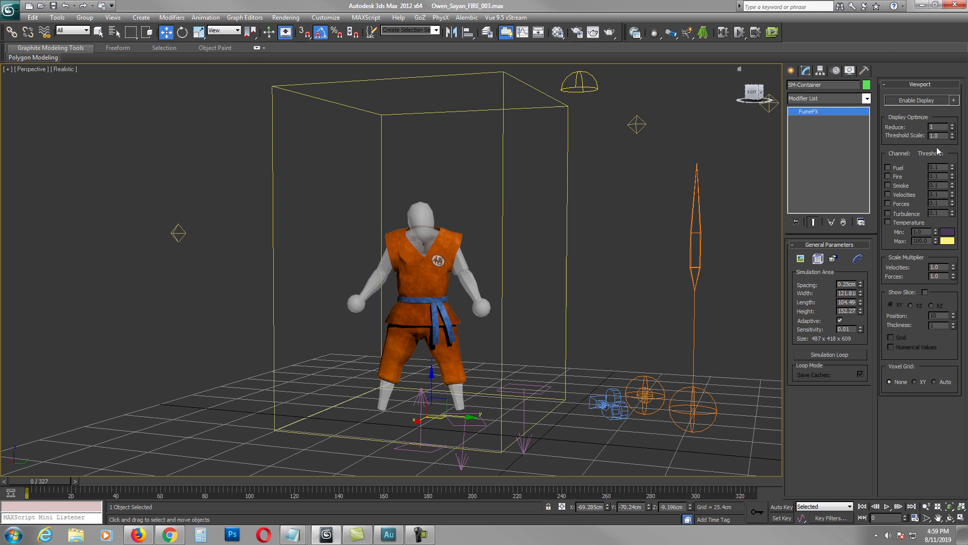
{"action": "left_click", "coordinate": [818, 260]}
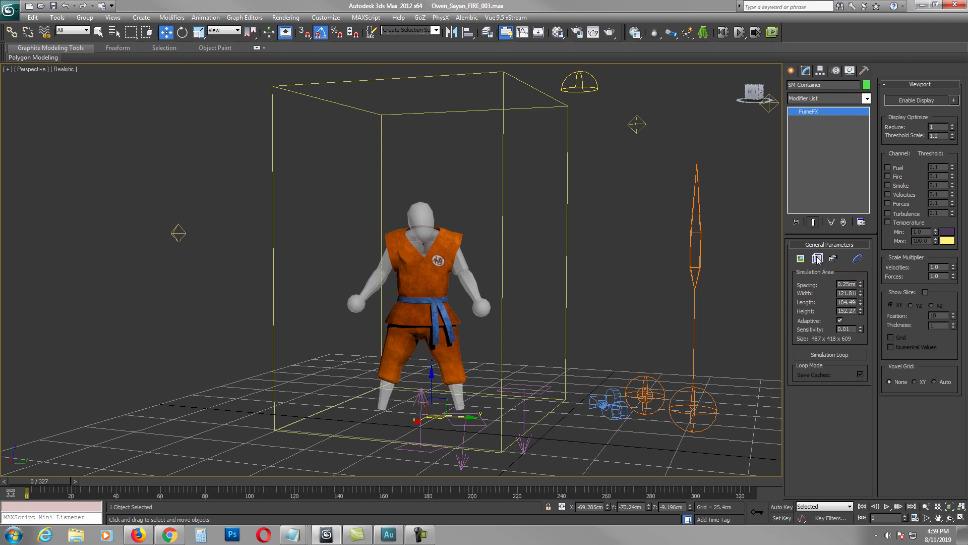
{"action": "left_click_drag", "start_coordinate": [477, 64], "coordinate": [95, 76]}
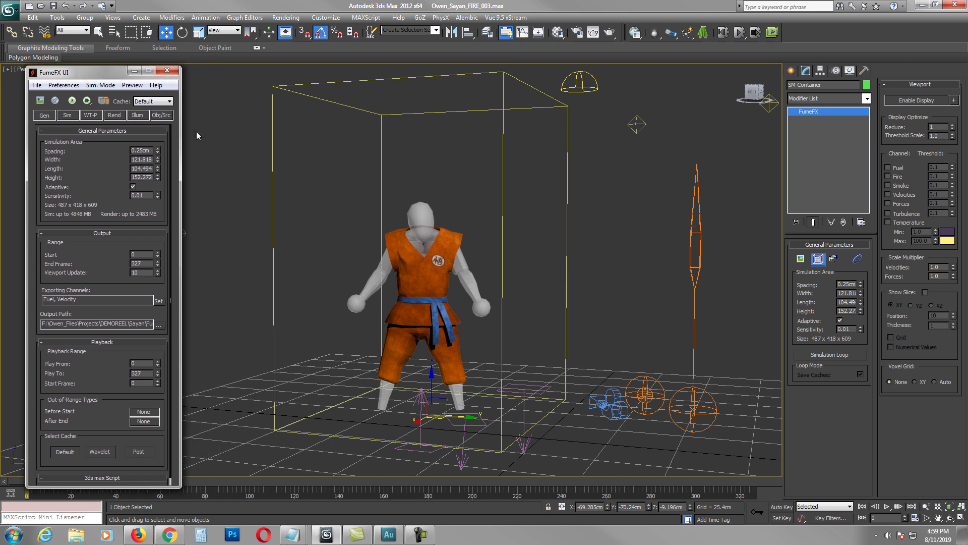
Deselect the container and select the SM-Src object source to view its parameters, ending with nothing selected.
{"action": "left_click", "coordinate": [633, 233]}
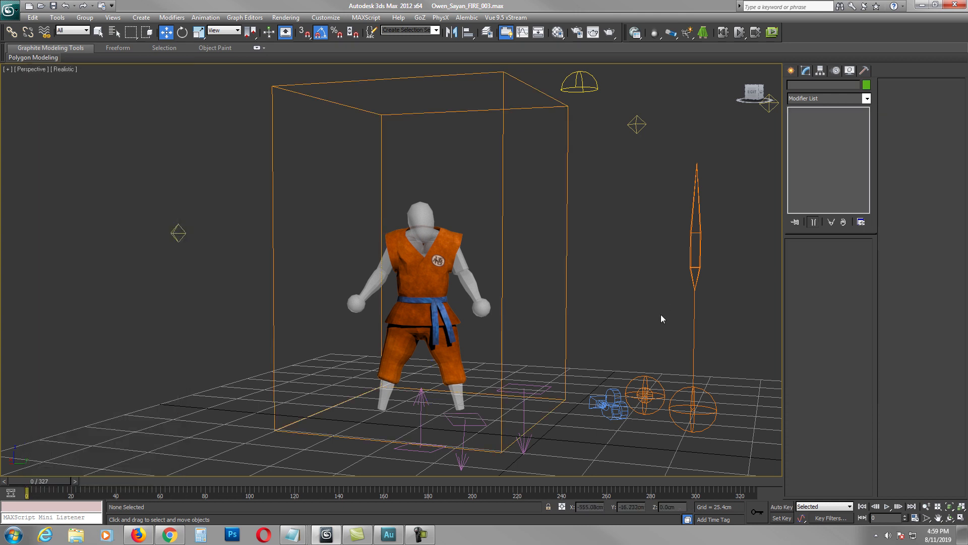
{"action": "left_click", "coordinate": [692, 392]}
{"action": "left_click", "coordinate": [647, 382]}
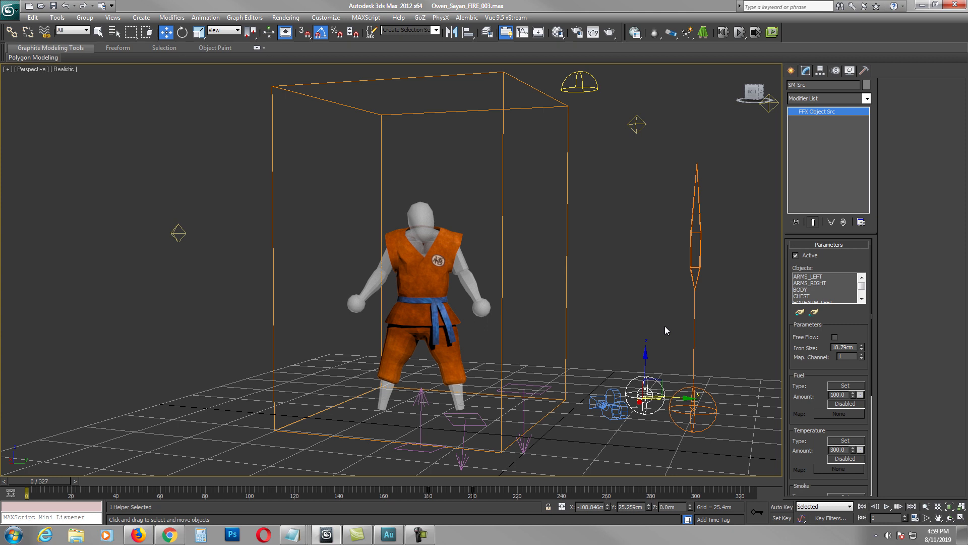
{"action": "left_click", "coordinate": [661, 204]}
Browse the creation categories from geometry through space warps to the FumeFX helpers, showing the available source types.
{"action": "left_click", "coordinate": [791, 70]}
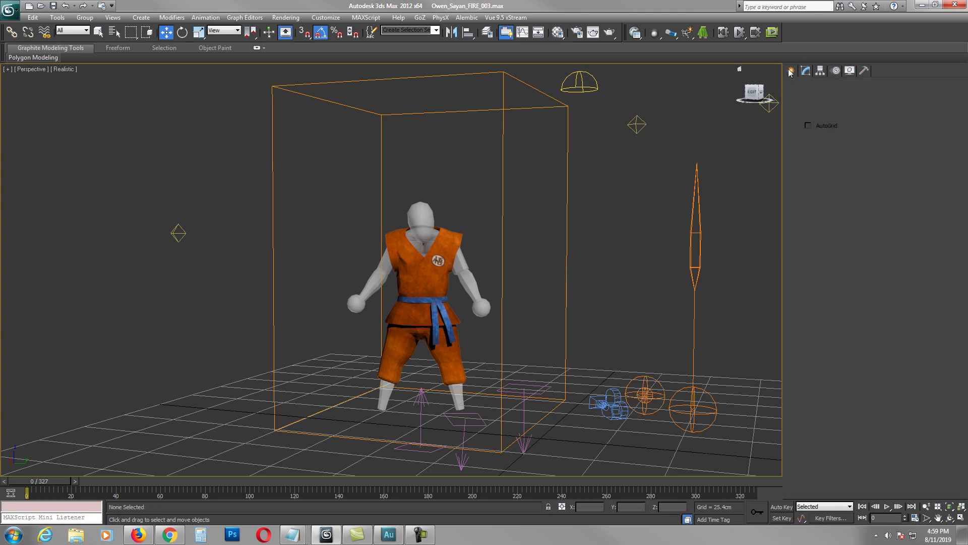
{"action": "left_click", "coordinate": [817, 101]}
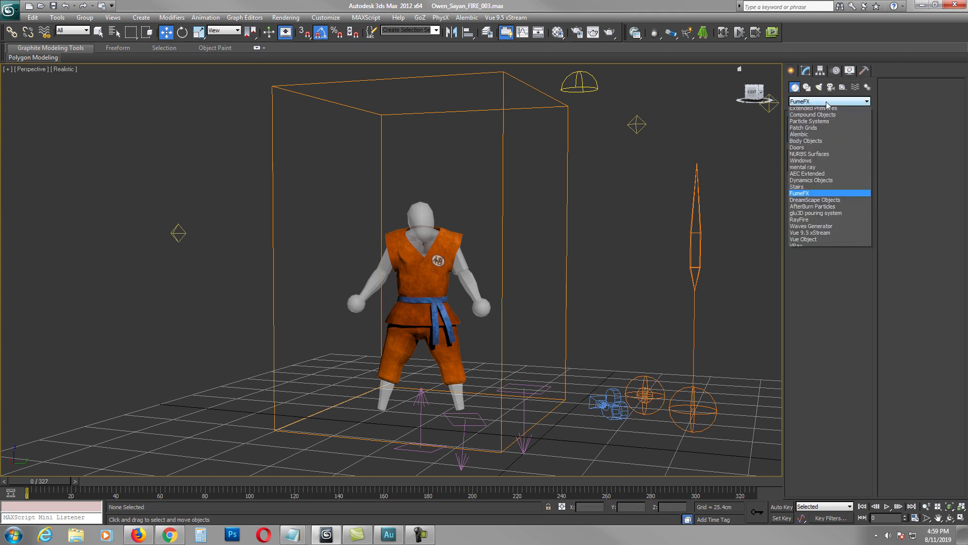
{"action": "left_click", "coordinate": [815, 110]}
{"action": "left_click", "coordinate": [856, 88]}
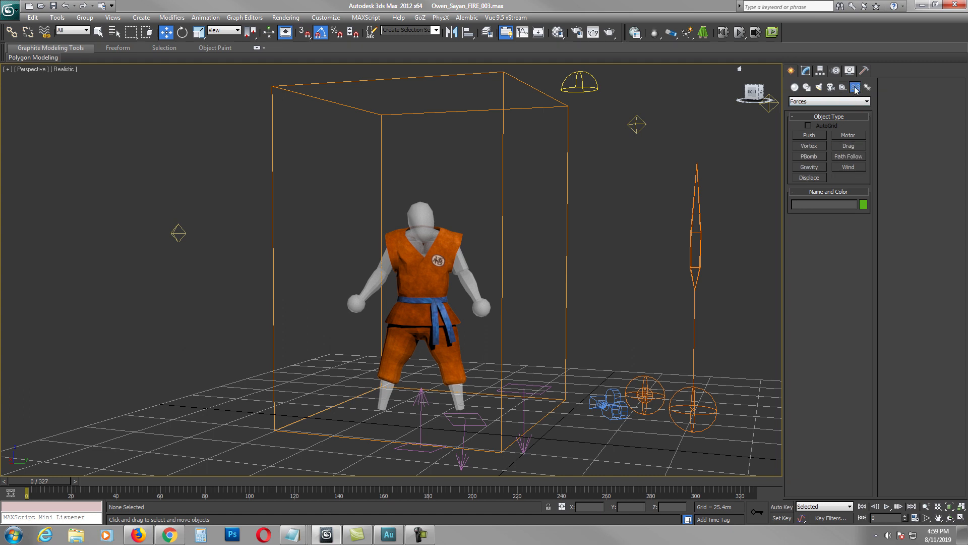
{"action": "left_click", "coordinate": [845, 102]}
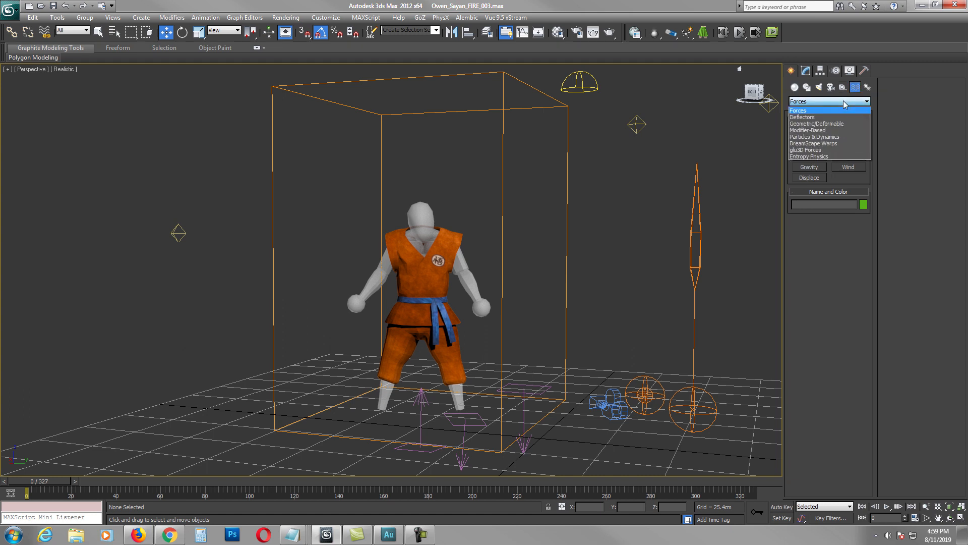
{"action": "left_click", "coordinate": [844, 90]}
{"action": "left_click", "coordinate": [844, 89]}
{"action": "left_click", "coordinate": [839, 103]}
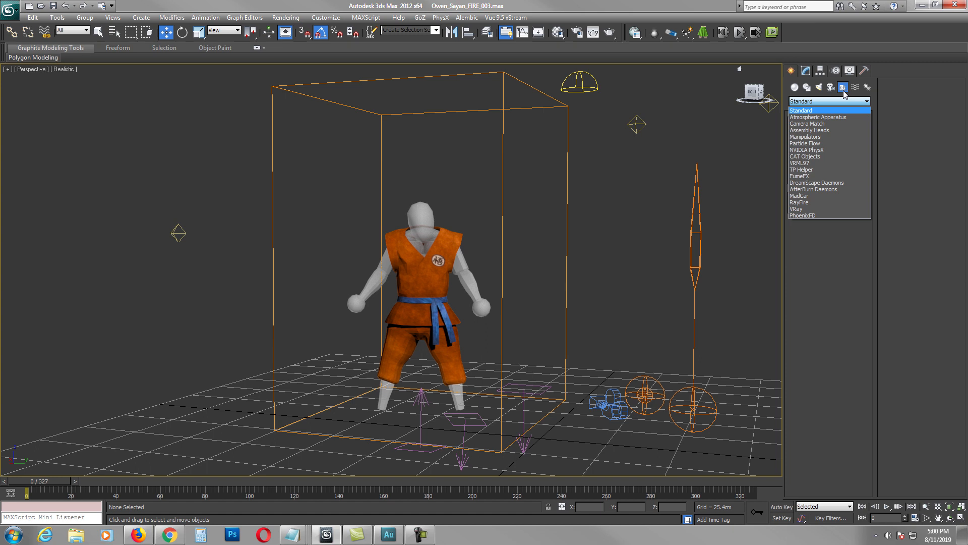
{"action": "left_click", "coordinate": [805, 177]}
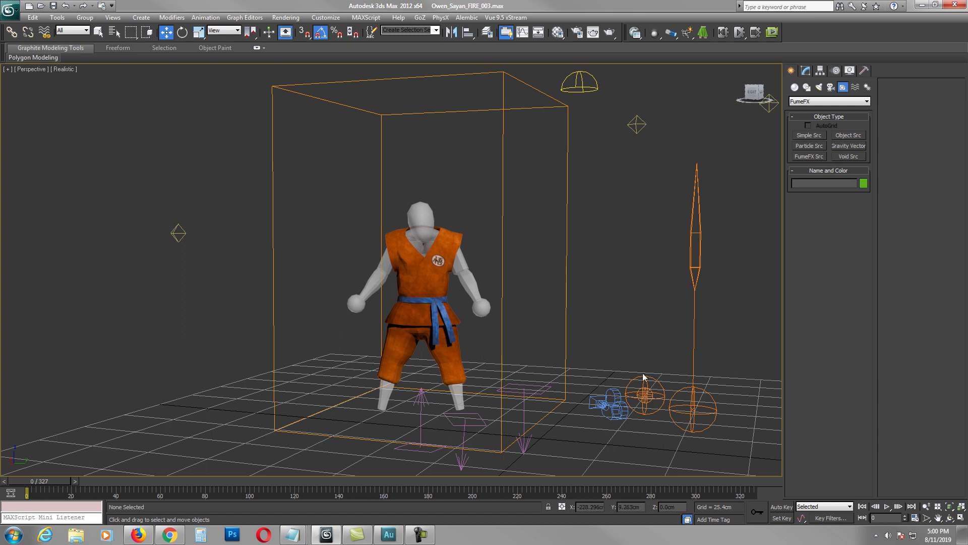
Select the SM-Src helper and review the body parts in its Objects list and its fuel and temperature settings, and deselect it.
{"action": "left_click", "coordinate": [642, 388]}
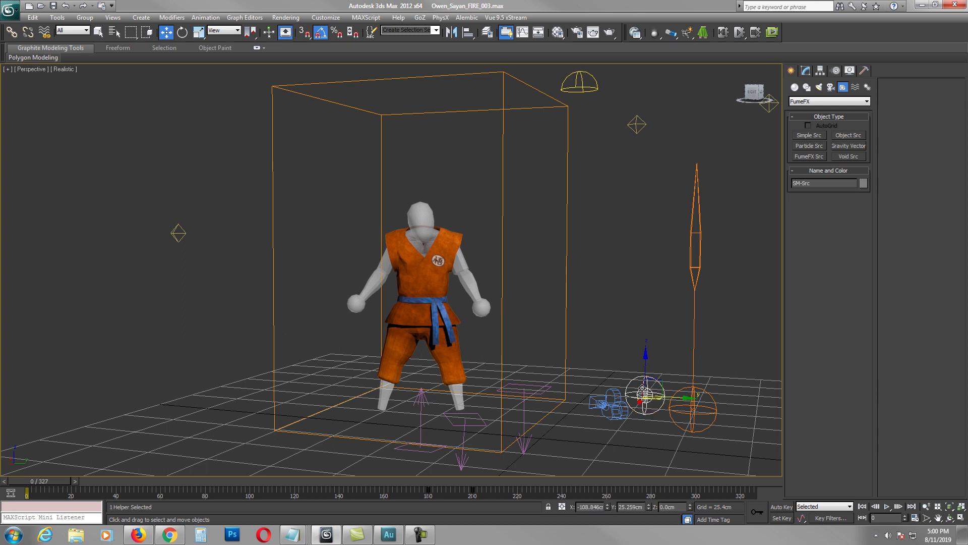
{"action": "left_click", "coordinate": [806, 71]}
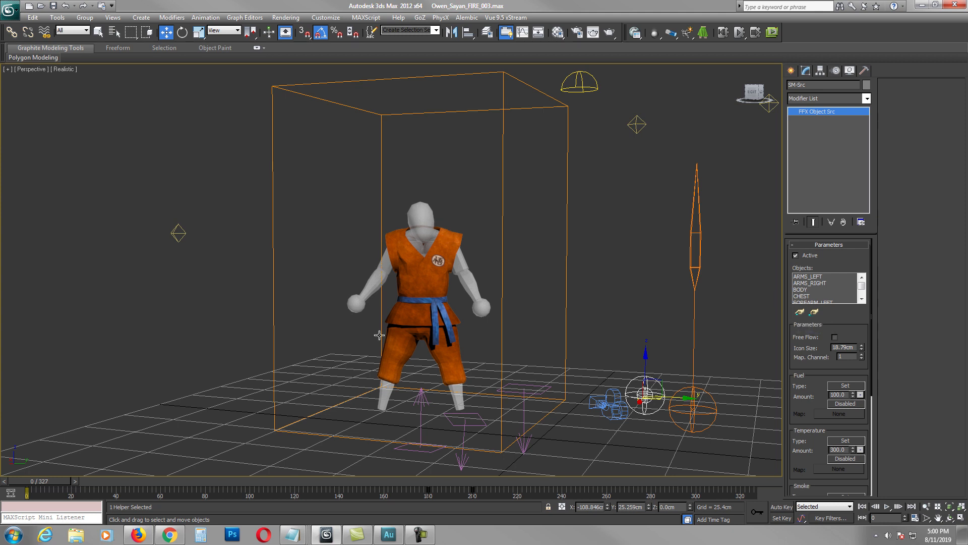
{"action": "left_click", "coordinate": [636, 268]}
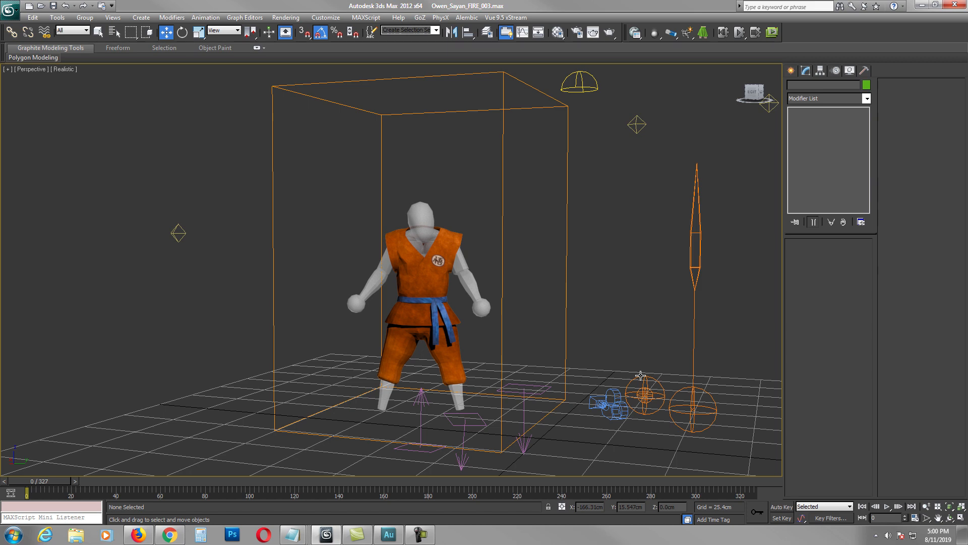
Reopen the FumeFX UI for SM-Container and review its sources and space warps, the object source parameters, and the illumination lights.
{"action": "left_click", "coordinate": [566, 220]}
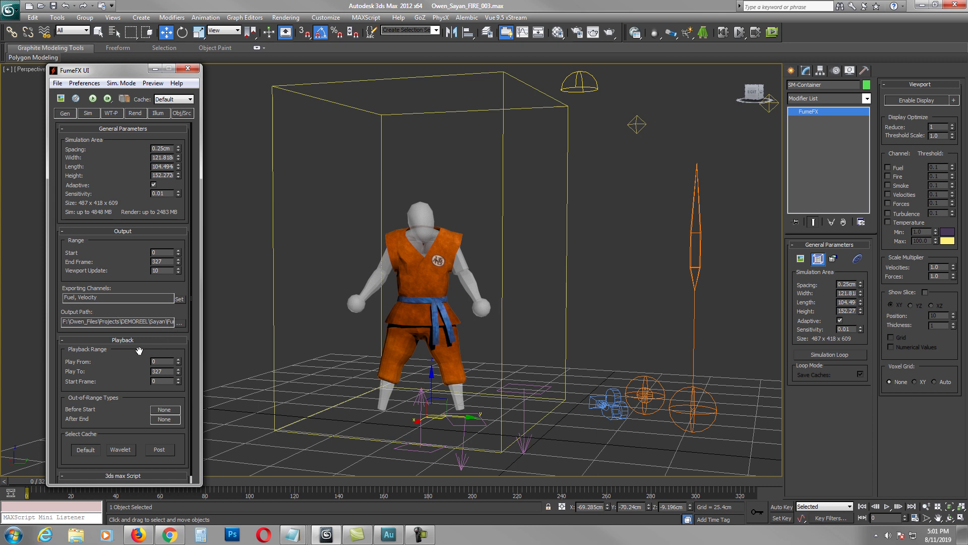
{"action": "left_click", "coordinate": [180, 115]}
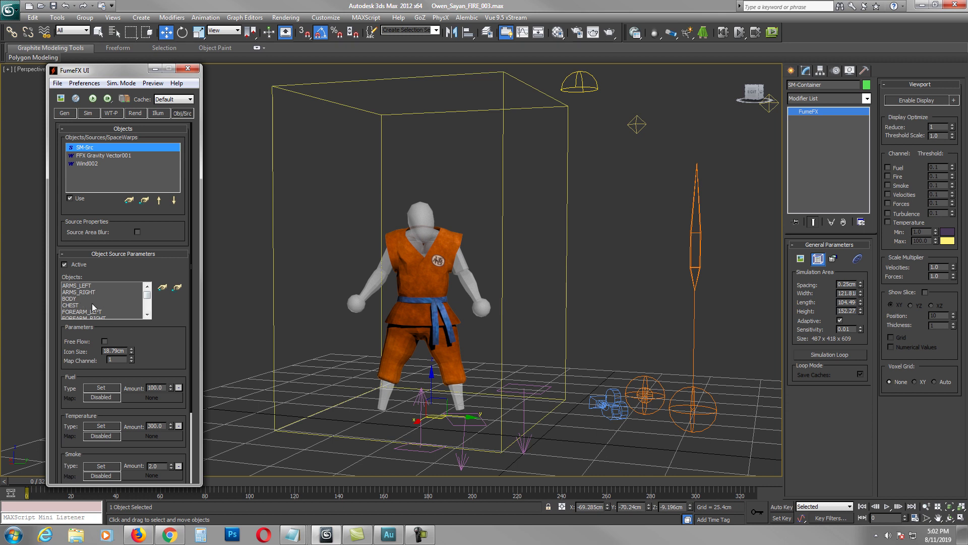
{"action": "left_click_drag", "start_coordinate": [173, 347], "coordinate": [173, 248]}
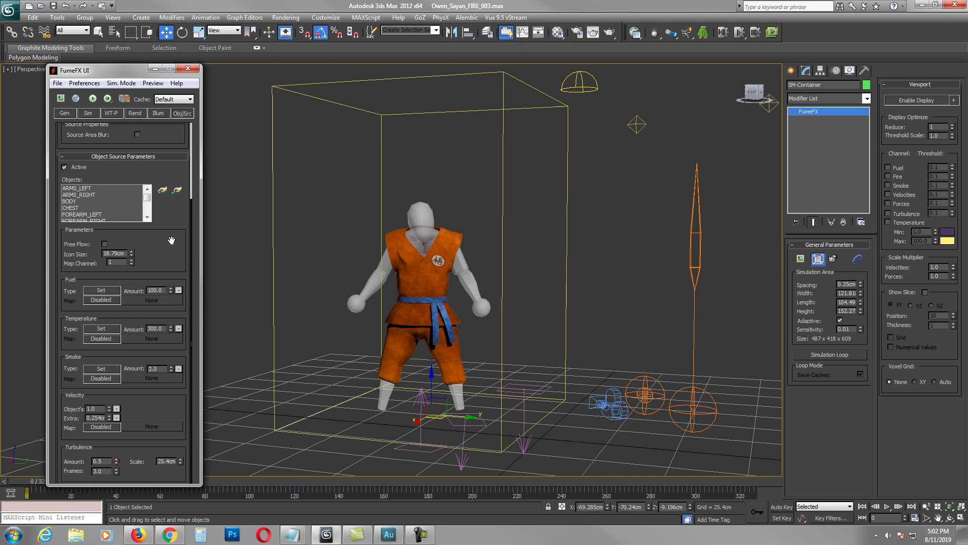
{"action": "left_click_drag", "start_coordinate": [172, 240], "coordinate": [170, 289]}
{"action": "left_click", "coordinate": [159, 114]}
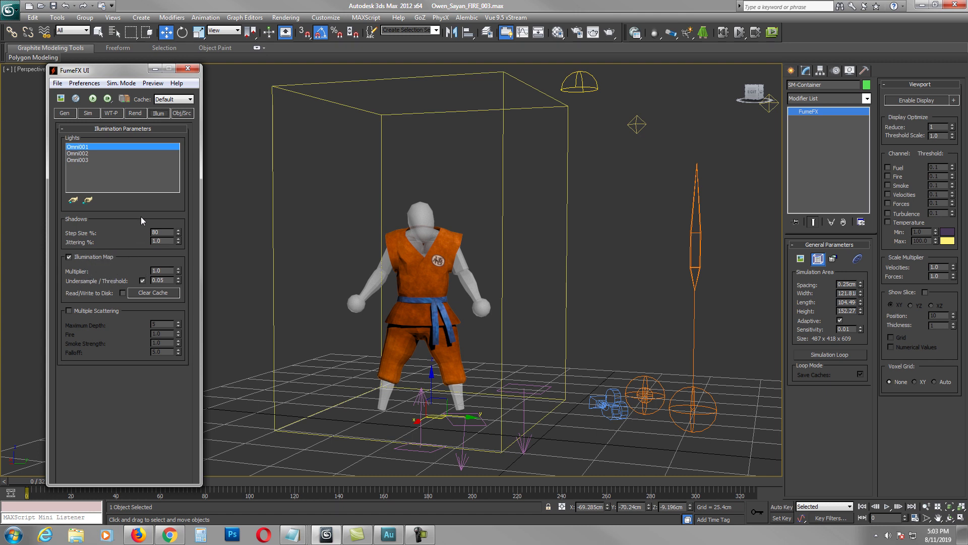
Review the FumeFX rendering parameters of SM-Container, including its fire, smoke and fuel shading settings.
{"action": "left_click", "coordinate": [137, 113]}
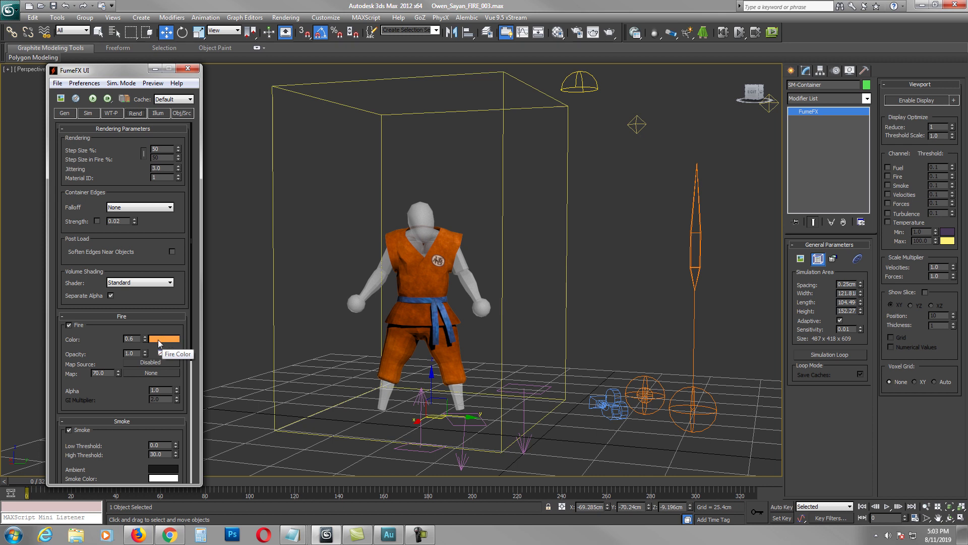
{"action": "left_click_drag", "start_coordinate": [95, 341], "coordinate": [103, 246]}
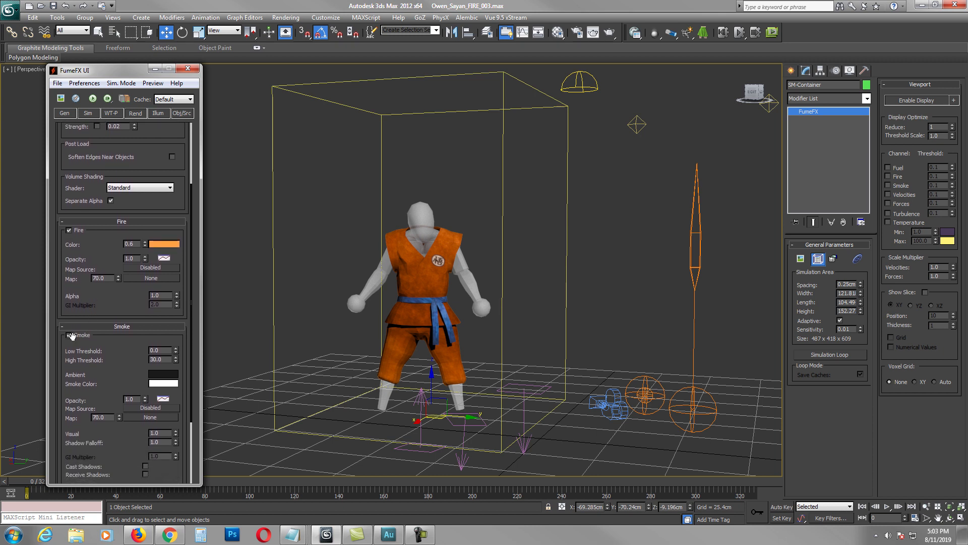
{"action": "left_click_drag", "start_coordinate": [120, 294], "coordinate": [121, 193]}
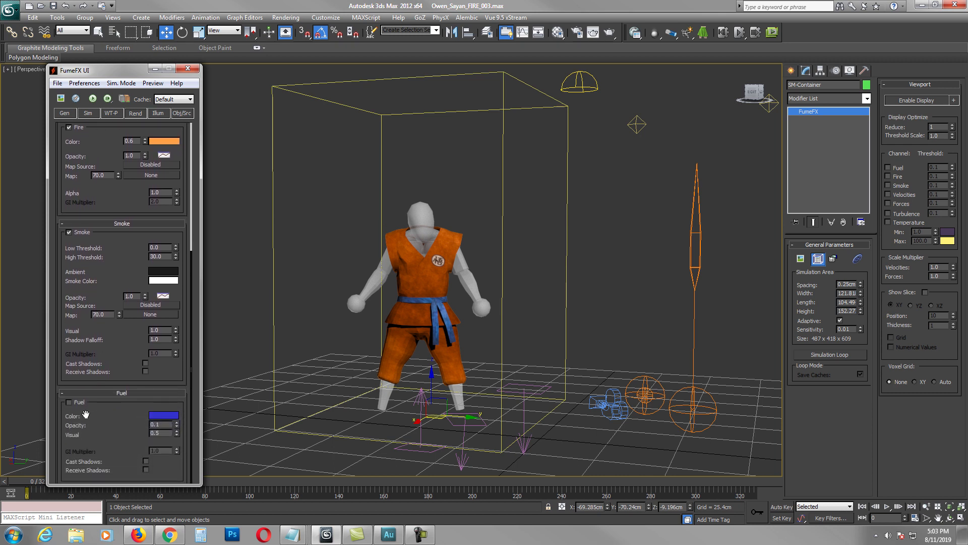
{"action": "left_click_drag", "start_coordinate": [112, 345], "coordinate": [114, 428]}
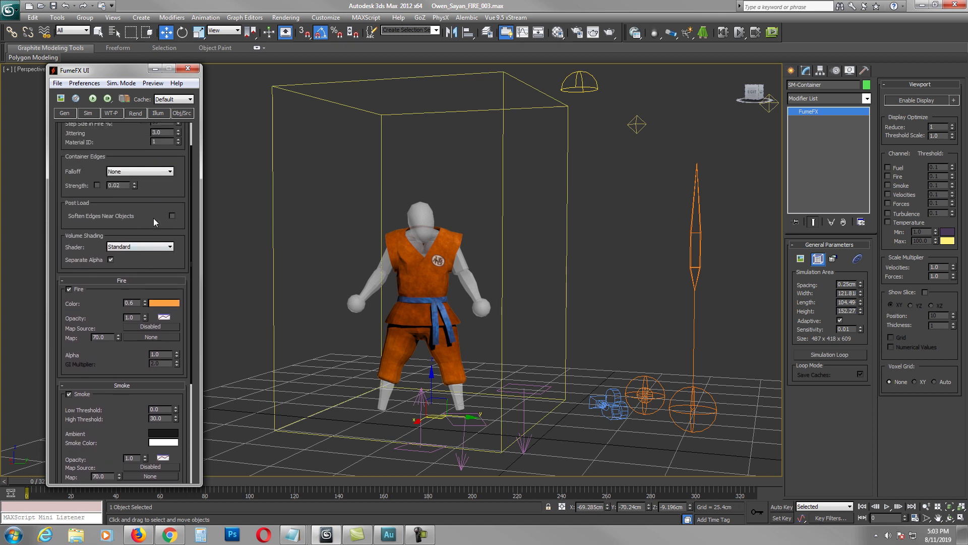
Examine the container's simulation, wavelet turbulence, fuel, smoke and temperature settings, and close the FumeFX UI.
{"action": "left_click", "coordinate": [90, 114]}
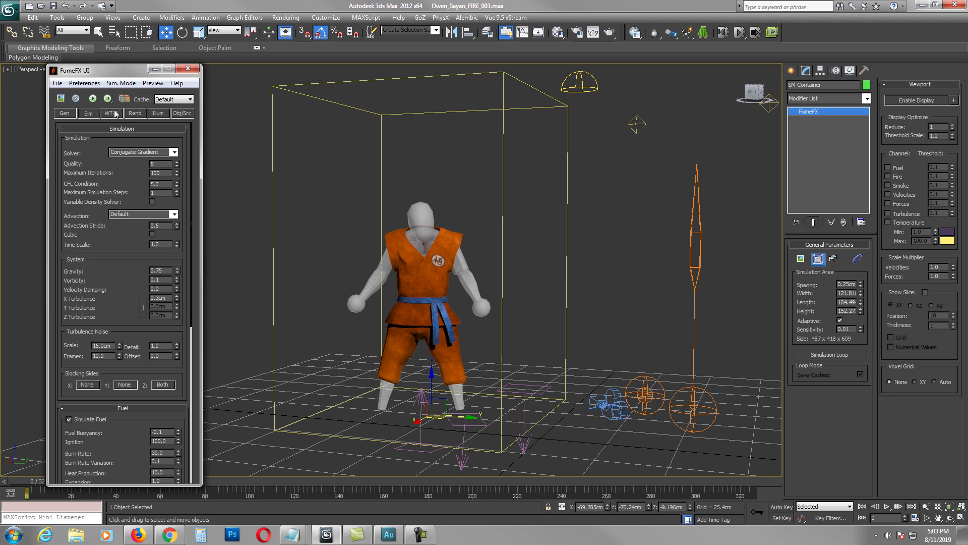
{"action": "left_click", "coordinate": [111, 114]}
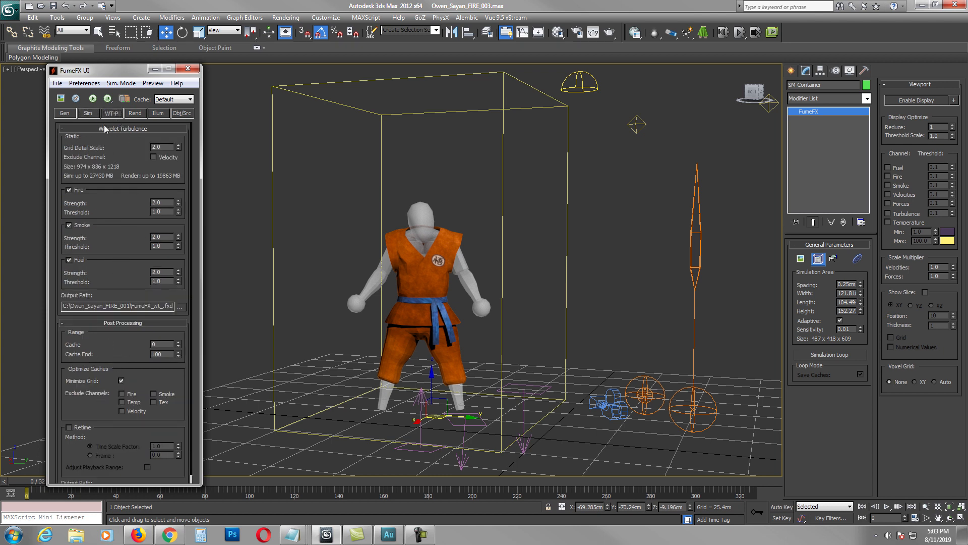
{"action": "left_click_drag", "start_coordinate": [126, 279], "coordinate": [126, 243]}
{"action": "left_click", "coordinate": [90, 114]}
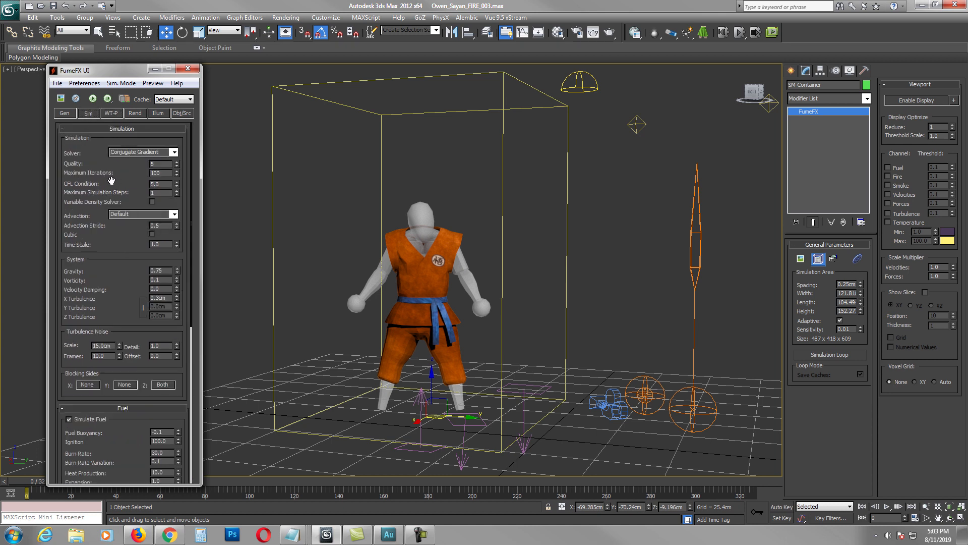
{"action": "left_click_drag", "start_coordinate": [122, 442], "coordinate": [138, 227]}
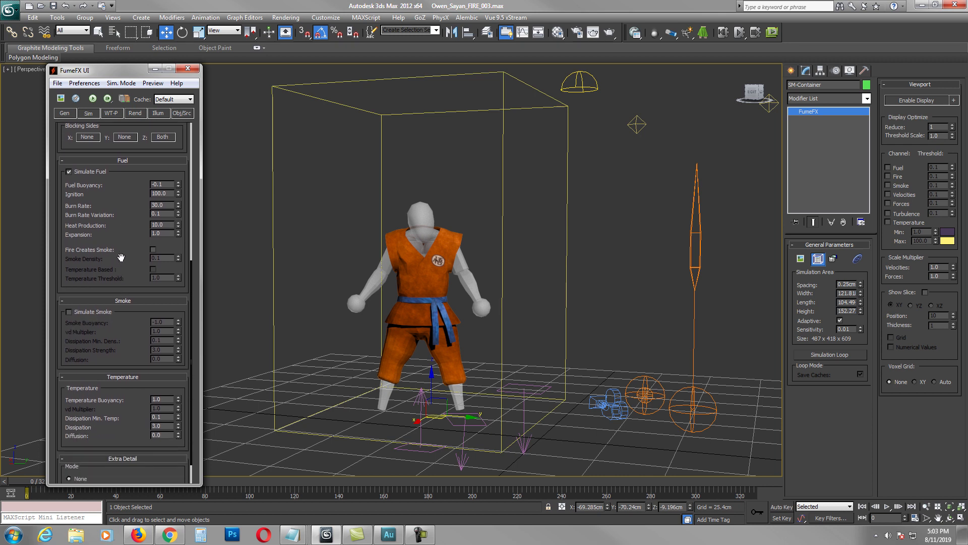
{"action": "left_click_drag", "start_coordinate": [128, 214], "coordinate": [109, 317]}
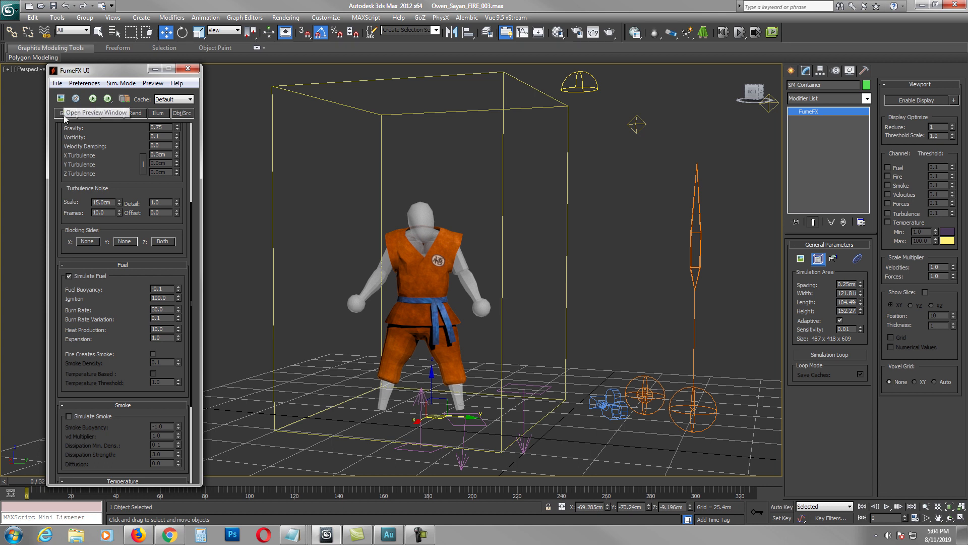
{"action": "left_click_drag", "start_coordinate": [125, 150], "coordinate": [126, 302]}
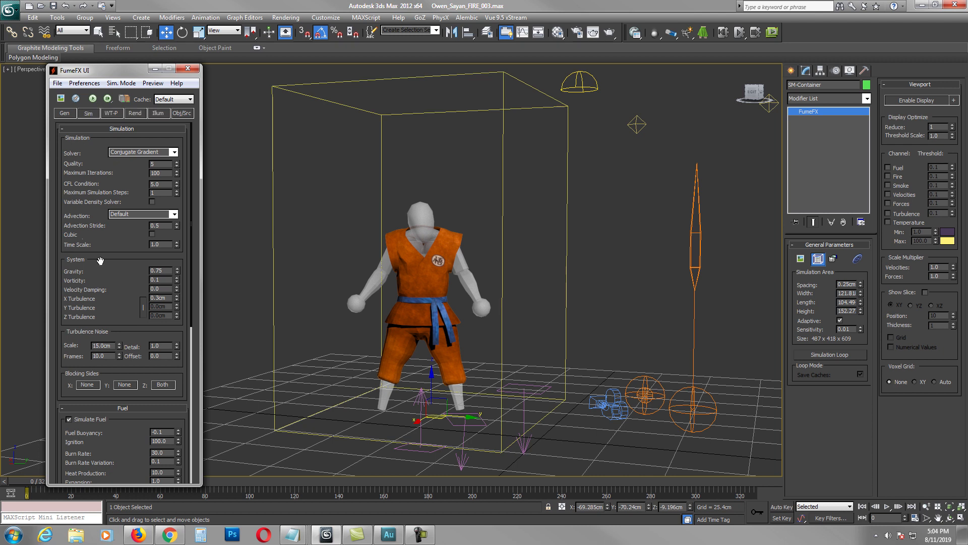
{"action": "left_click_drag", "start_coordinate": [116, 267], "coordinate": [124, 306]}
{"action": "left_click", "coordinate": [192, 72]}
Show the Camera01 view in a maximized viewport and move the timeline to frame 157.
{"action": "left_click_drag", "start_coordinate": [54, 480], "coordinate": [87, 480]}
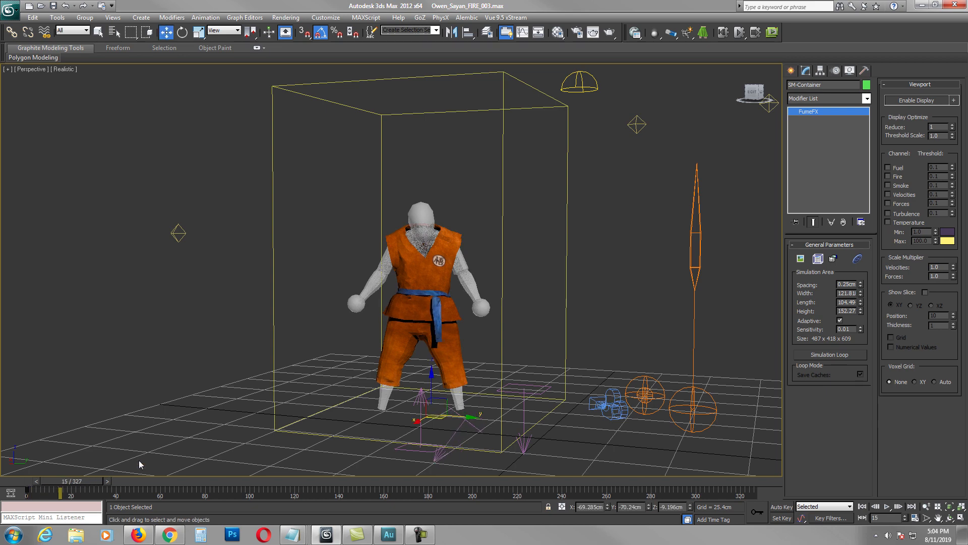
{"action": "left_click", "coordinate": [201, 332]}
{"action": "key", "text": "alt+w"}
{"action": "left_click", "coordinate": [483, 356]}
{"action": "key", "text": "alt+w"}
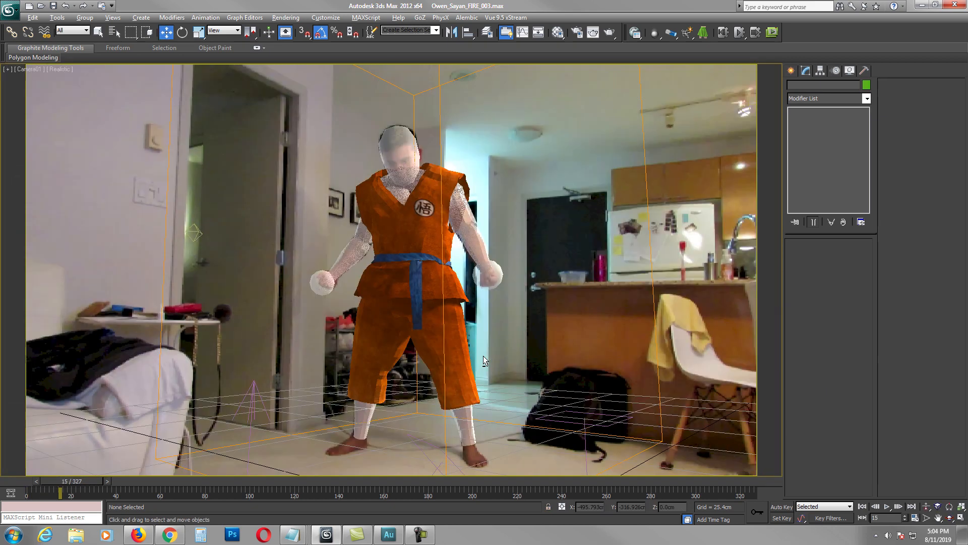
{"action": "left_click_drag", "start_coordinate": [102, 481], "coordinate": [406, 483]}
{"action": "key", "text": "w"}
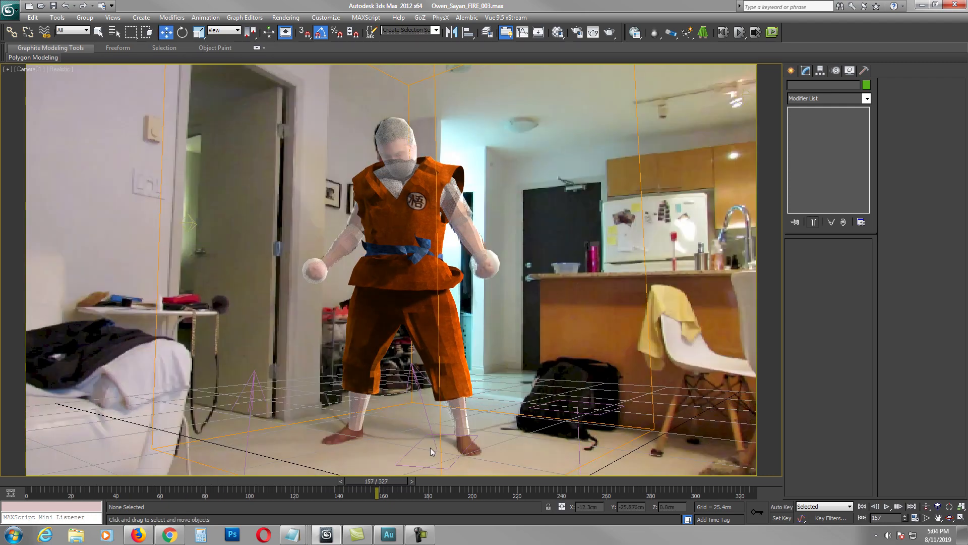
Render frame 157 from Camera01 at an output size of 720x486, and close the rendered image and render settings.
{"action": "left_click", "coordinate": [574, 35]}
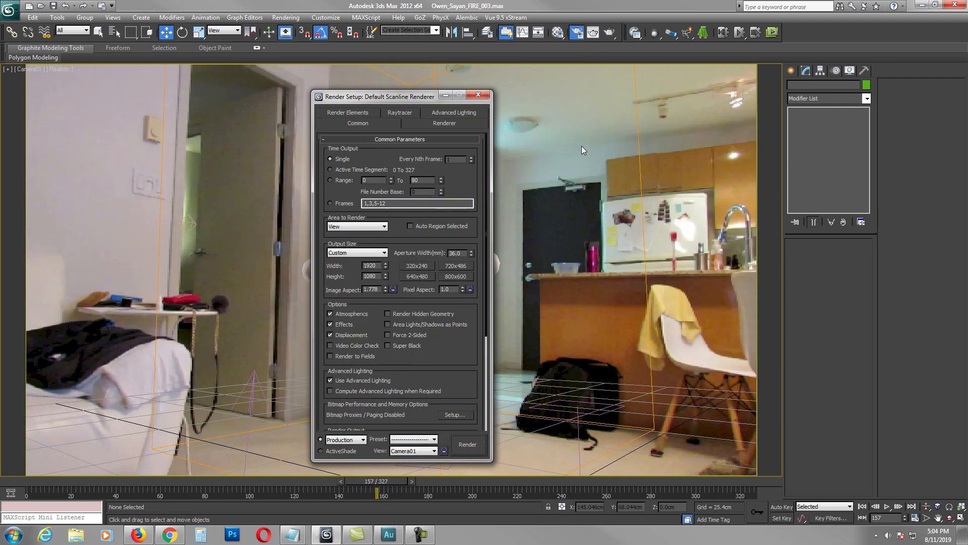
{"action": "left_click_drag", "start_coordinate": [411, 99], "coordinate": [580, 87]}
{"action": "left_click_drag", "start_coordinate": [637, 324], "coordinate": [621, 355]}
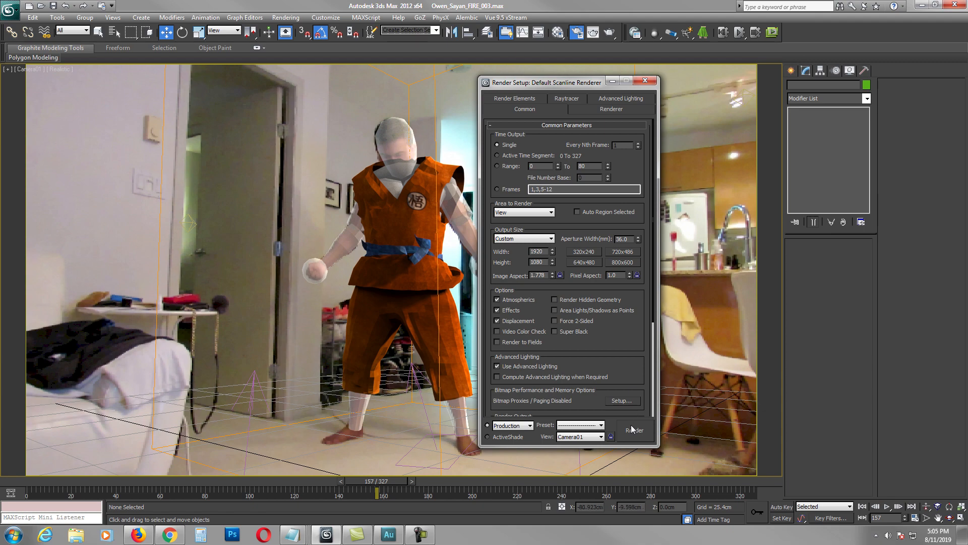
{"action": "left_click", "coordinate": [618, 252]}
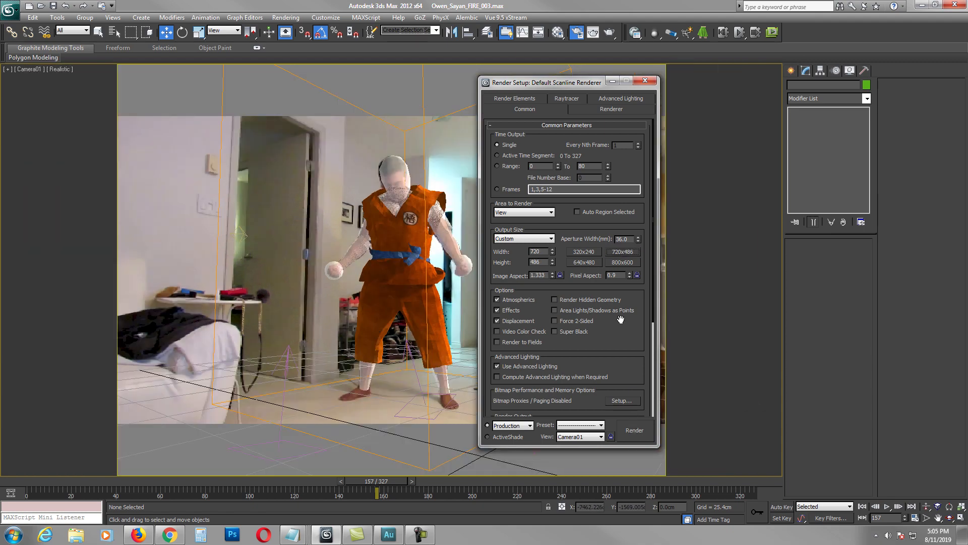
{"action": "left_click", "coordinate": [634, 430]}
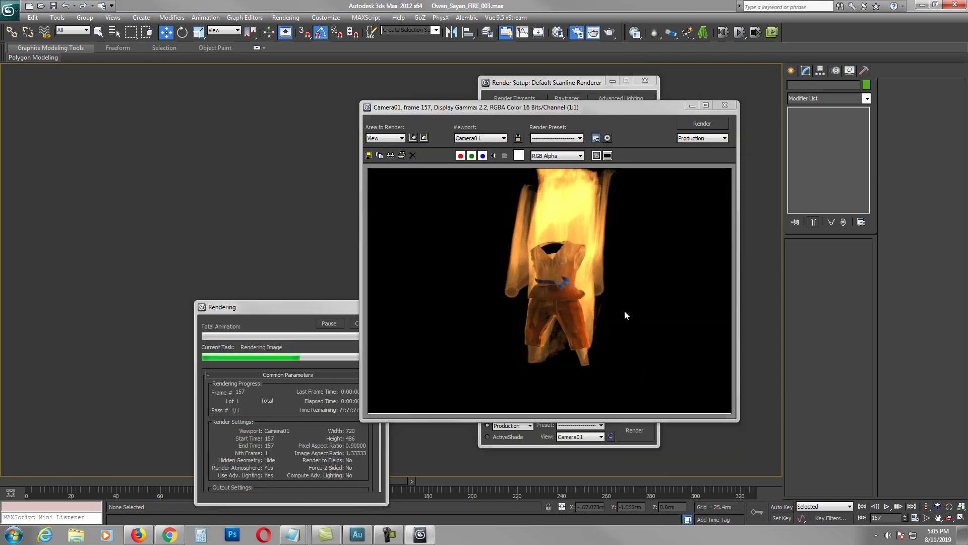
{"action": "left_click", "coordinate": [722, 107]}
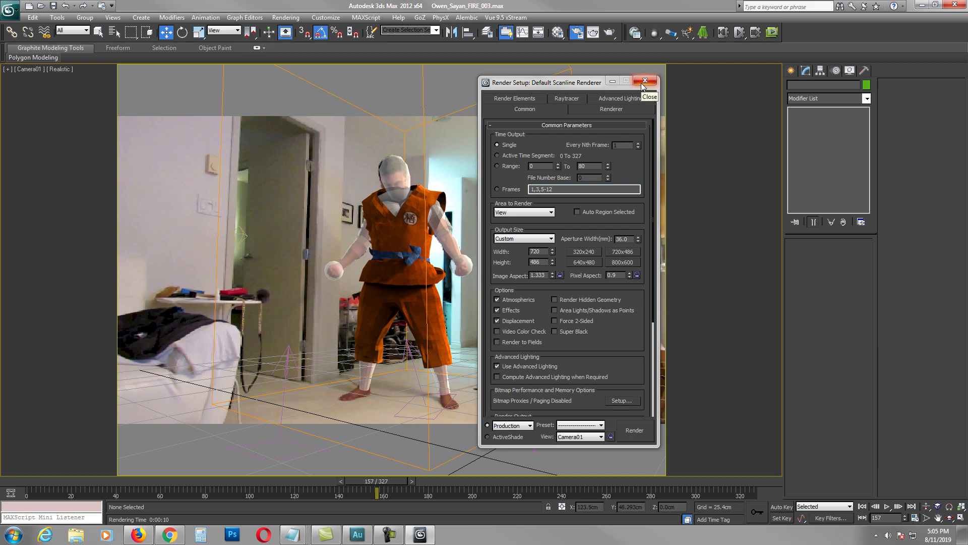
{"action": "left_click", "coordinate": [644, 81]}
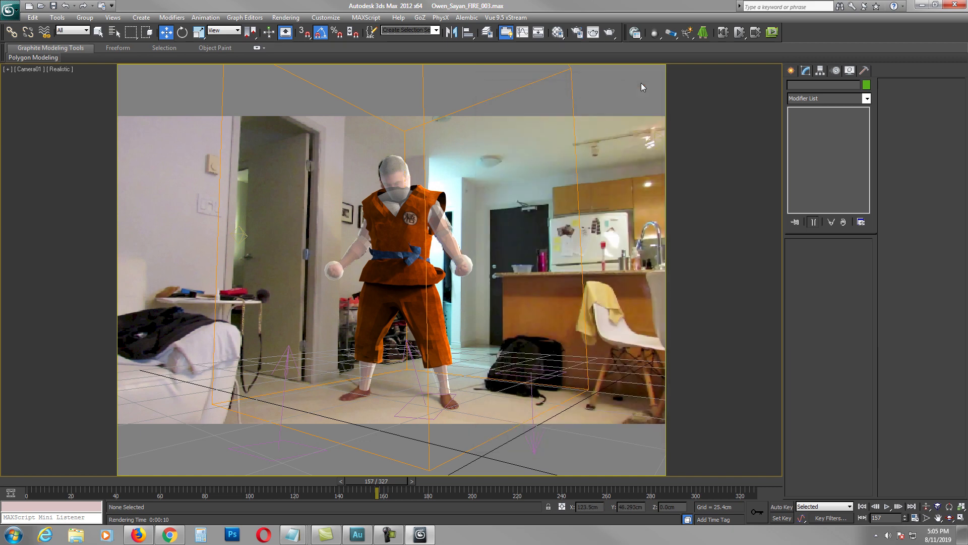
Set the render output size to the HDTV (video) preset at 1920x1080 and close the render settings.
{"action": "left_click", "coordinate": [575, 33]}
{"action": "left_click_drag", "start_coordinate": [567, 86], "coordinate": [700, 84]}
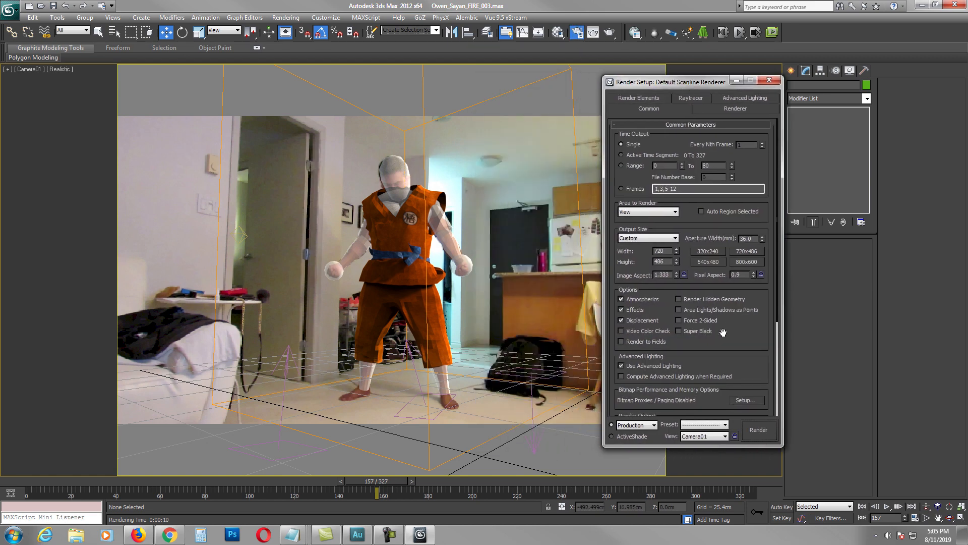
{"action": "left_click", "coordinate": [676, 240]}
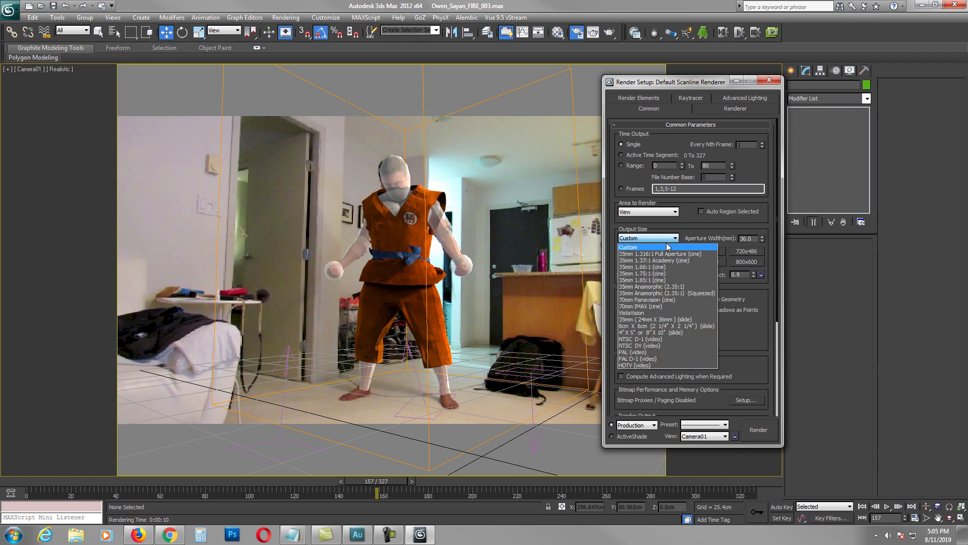
{"action": "left_click", "coordinate": [696, 363]}
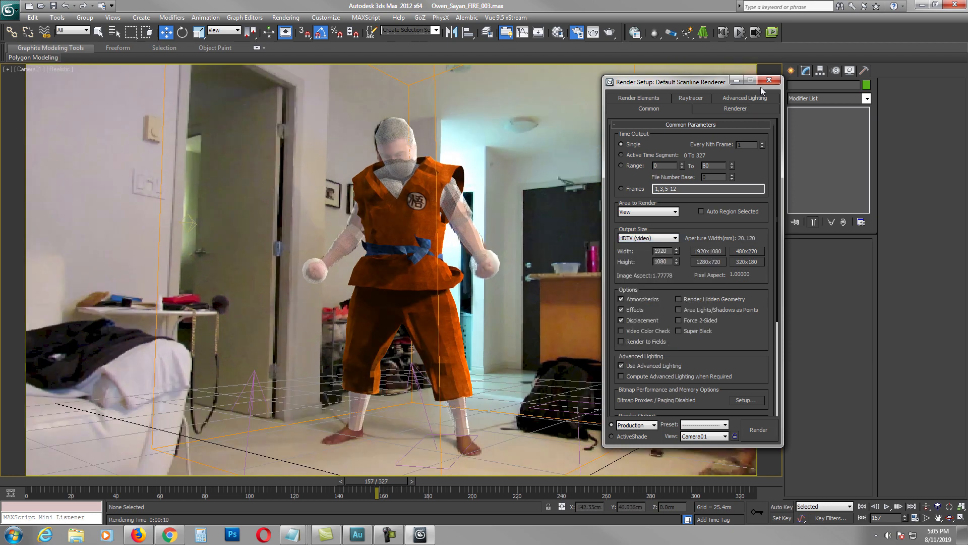
{"action": "left_click", "coordinate": [769, 80]}
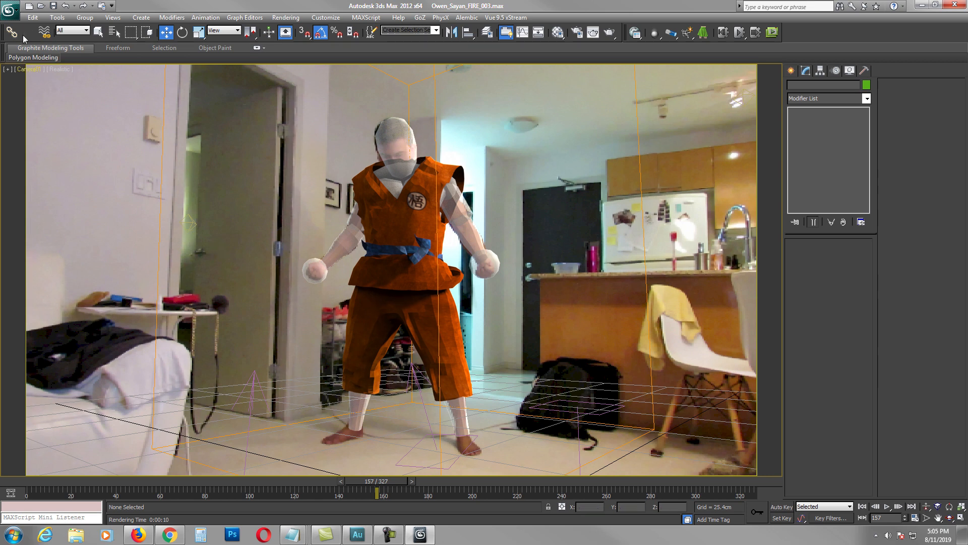
{"action": "left_click", "coordinate": [14, 15]}
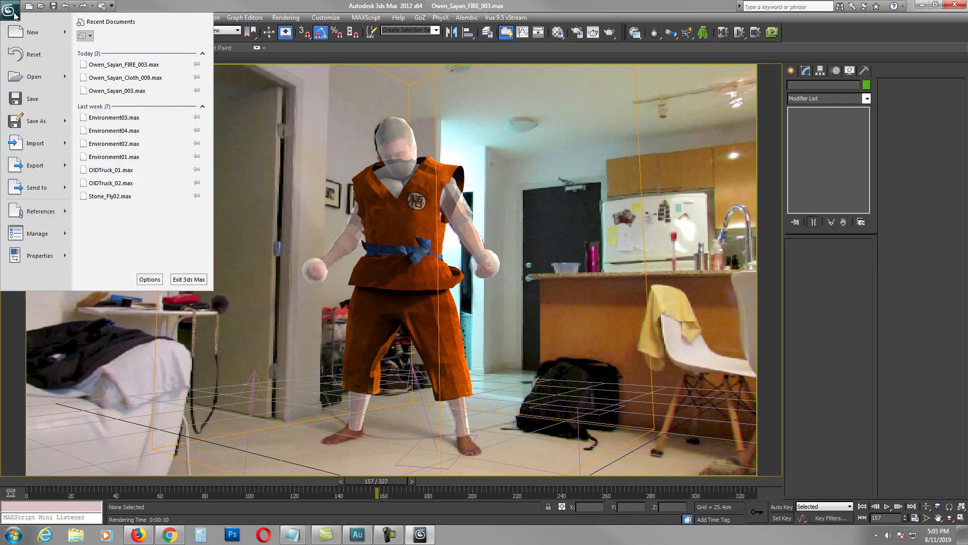
{"action": "left_click", "coordinate": [29, 73]}
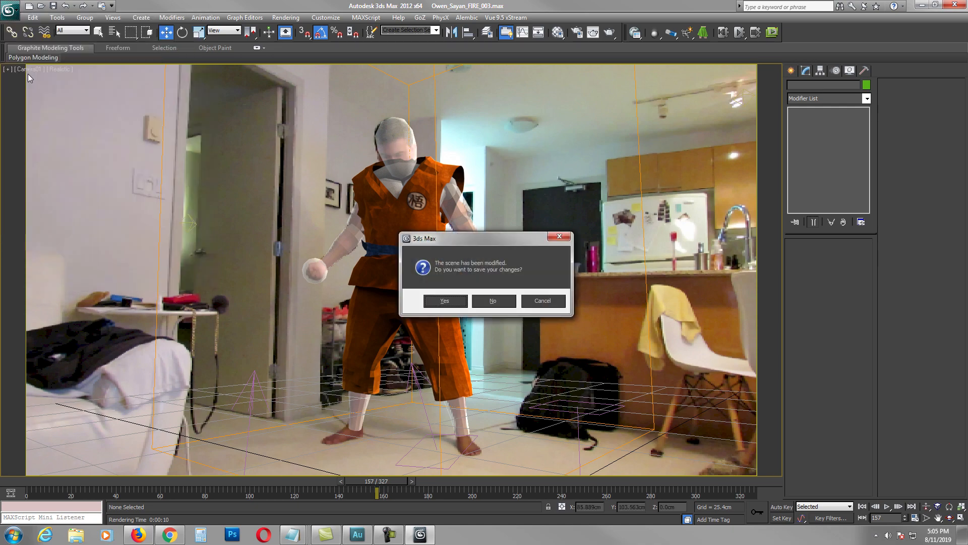
{"action": "left_click", "coordinate": [494, 300]}
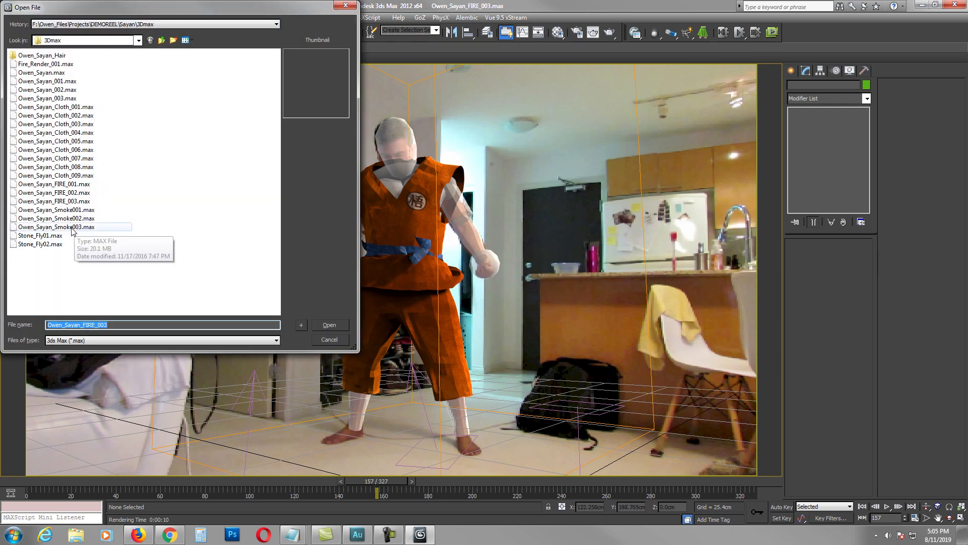
{"action": "left_click", "coordinate": [78, 228]}
{"action": "left_click", "coordinate": [329, 325]}
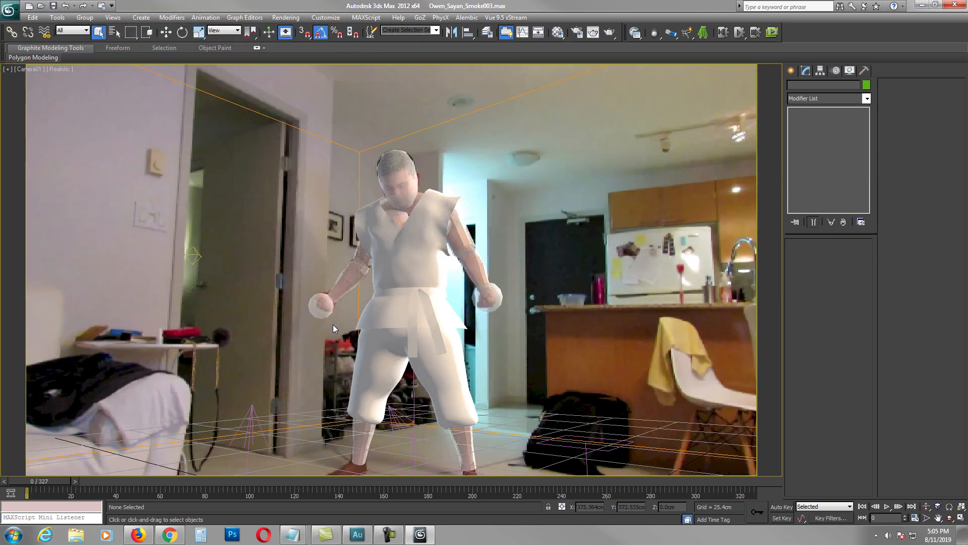
Render frame 207 of the smoke scene from Camera01 at 1920x1080, and close the rendered image and render settings.
{"action": "left_click_drag", "start_coordinate": [63, 482], "coordinate": [507, 500]}
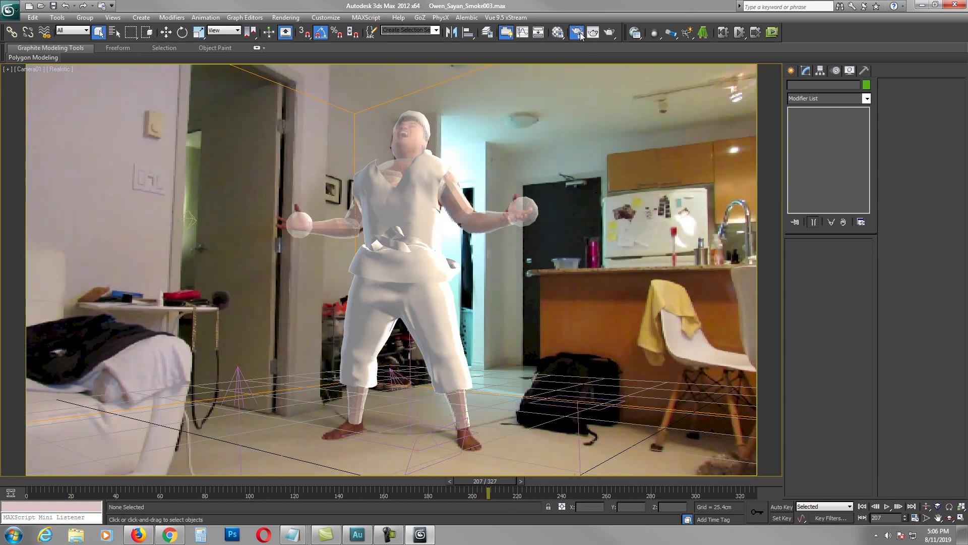
{"action": "left_click", "coordinate": [579, 34]}
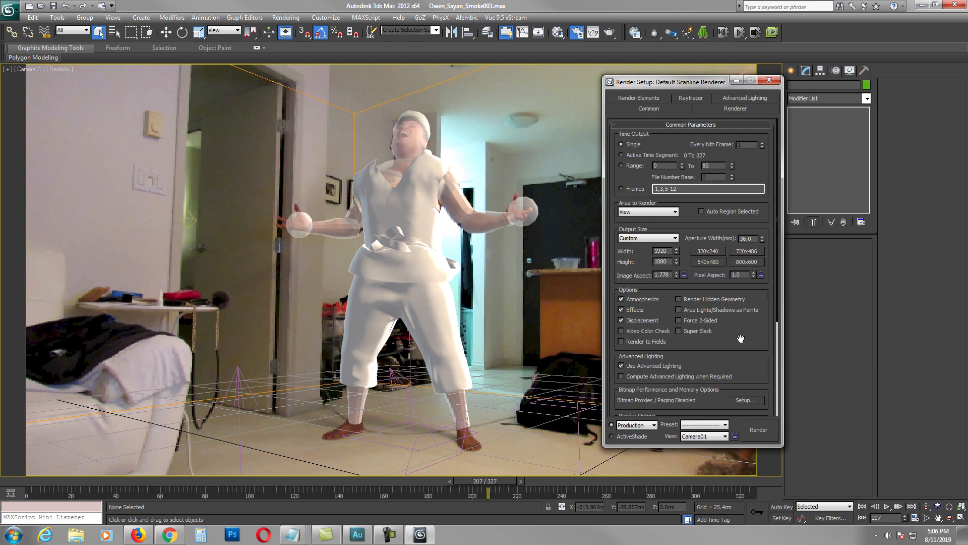
{"action": "scroll", "coordinate": [741, 337], "scroll_direction": "down", "scroll_amount": 4}
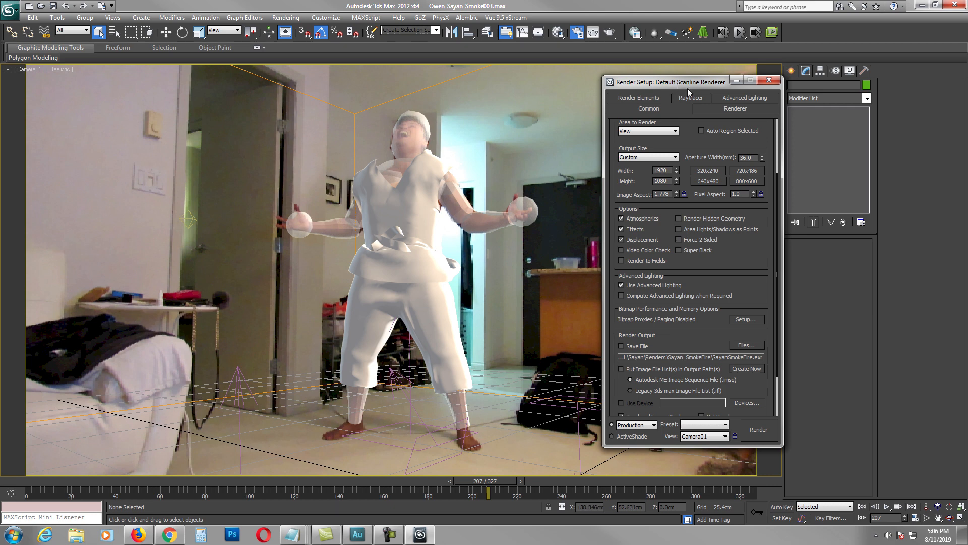
{"action": "scroll", "coordinate": [717, 237], "scroll_direction": "down", "scroll_amount": 3}
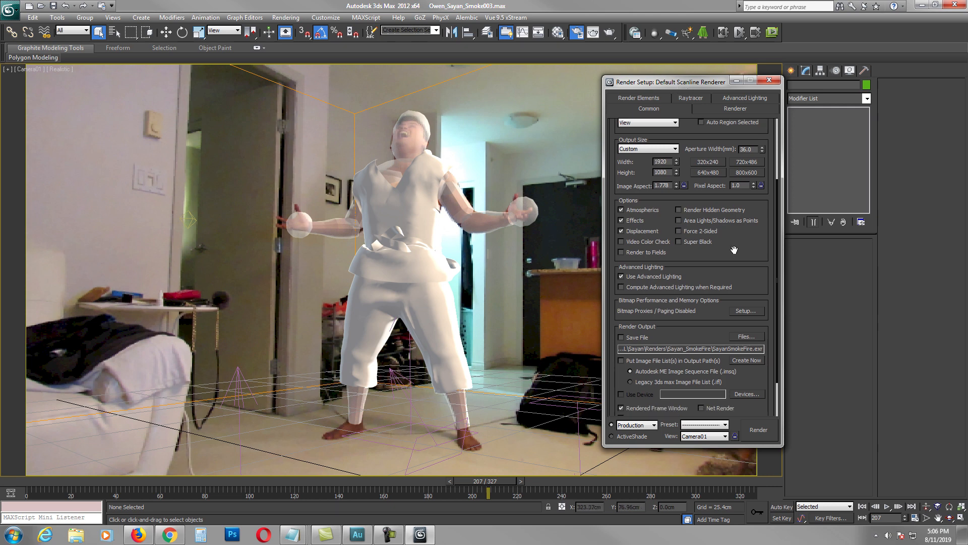
{"action": "scroll", "coordinate": [731, 211], "scroll_direction": "down", "scroll_amount": 1}
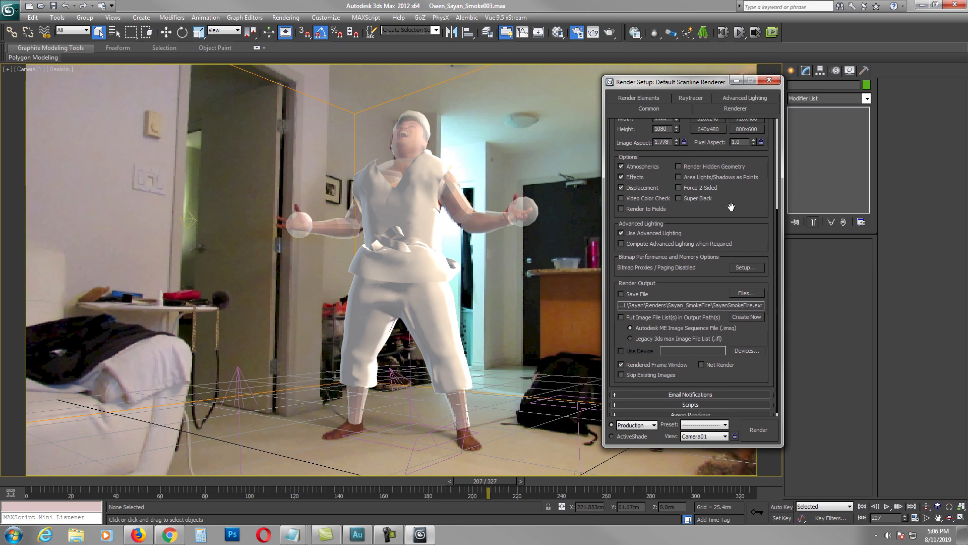
{"action": "left_click", "coordinate": [758, 429]}
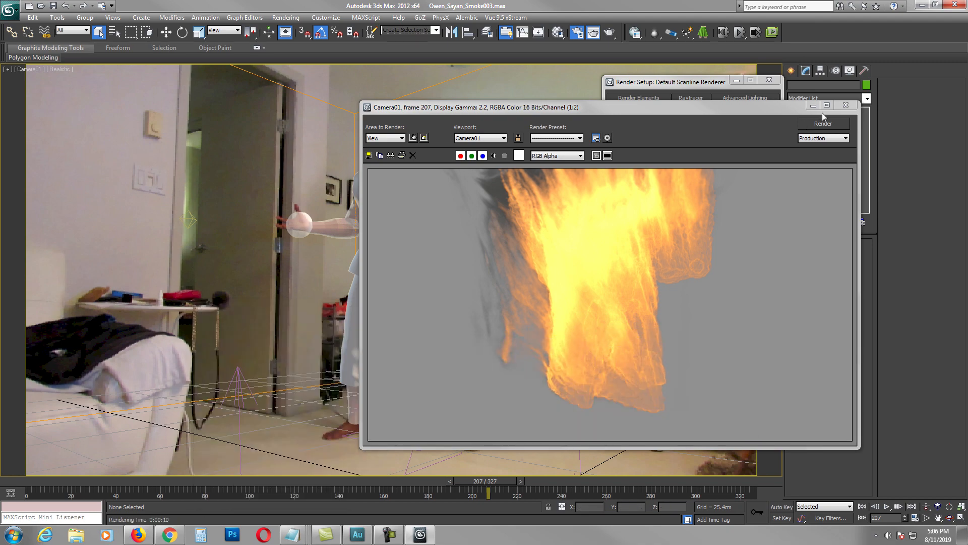
{"action": "left_click", "coordinate": [846, 106]}
{"action": "left_click", "coordinate": [769, 81]}
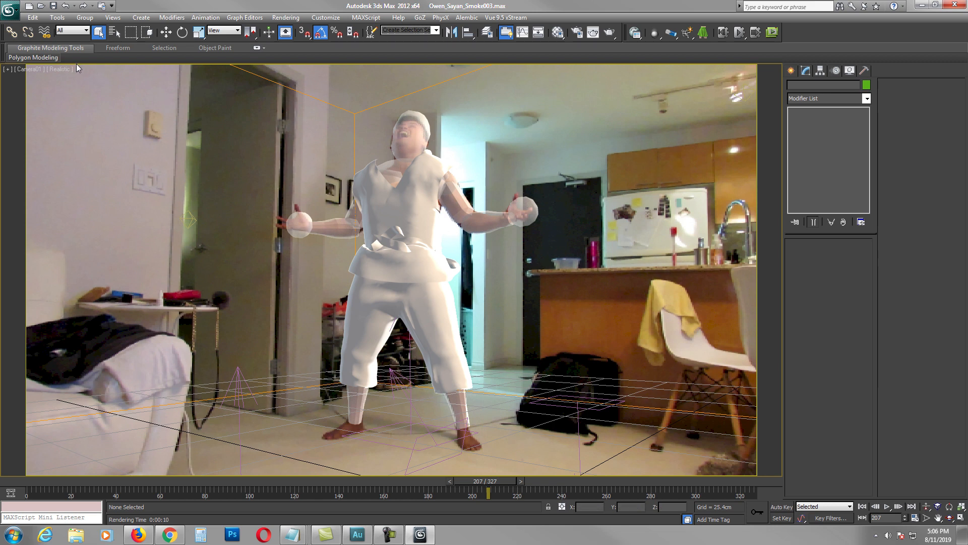
Open the scene Stone_Fly02.max without saving the changes to the smoke scene.
{"action": "left_click", "coordinate": [9, 9]}
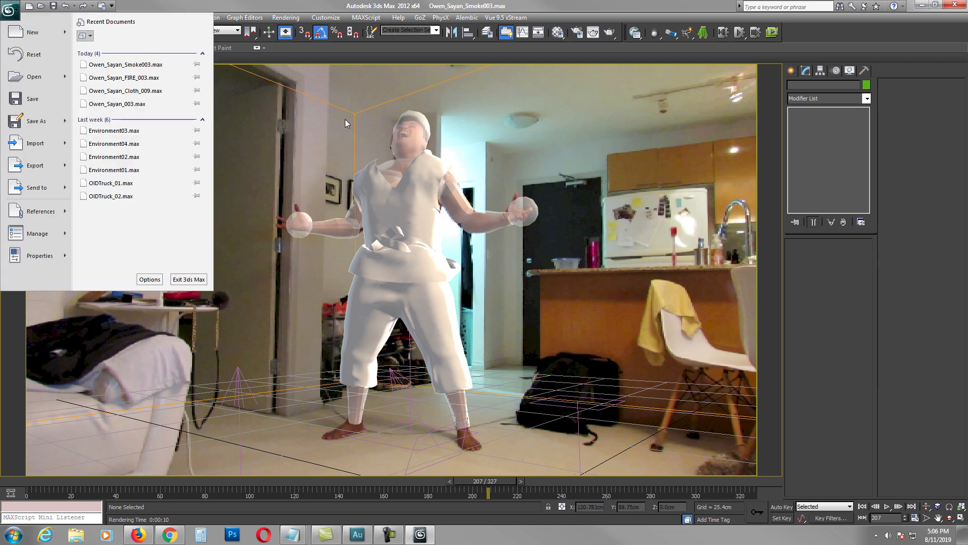
{"action": "left_click", "coordinate": [40, 80]}
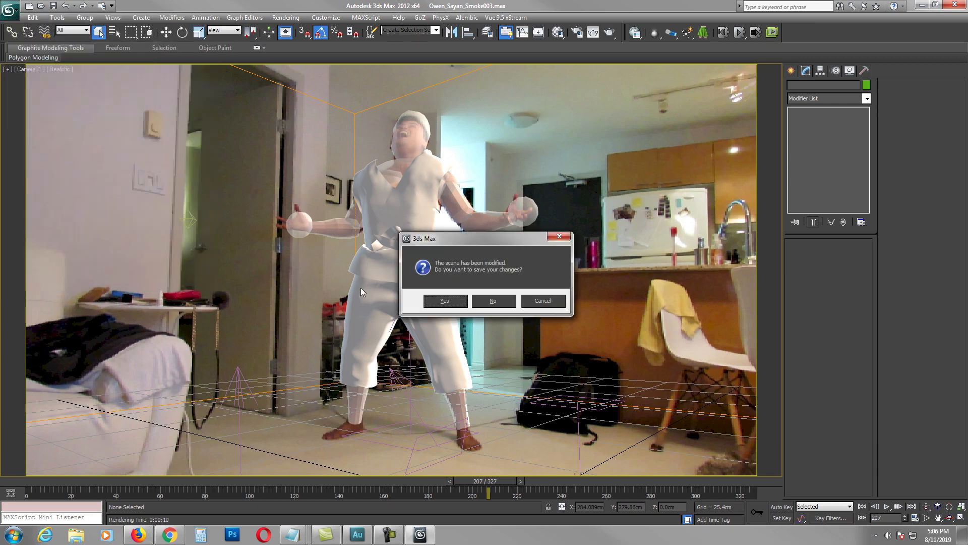
{"action": "left_click", "coordinate": [492, 298]}
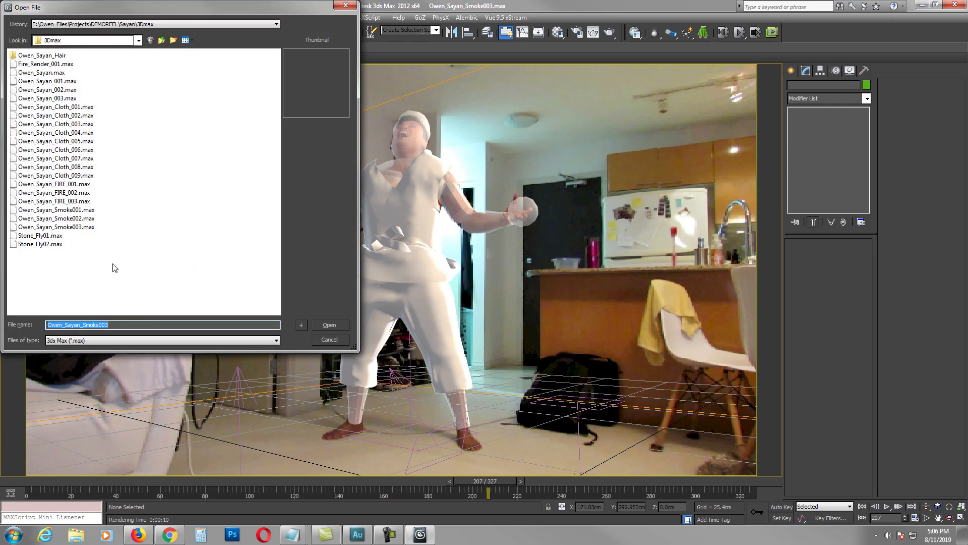
{"action": "left_click", "coordinate": [51, 244]}
{"action": "left_click", "coordinate": [328, 326]}
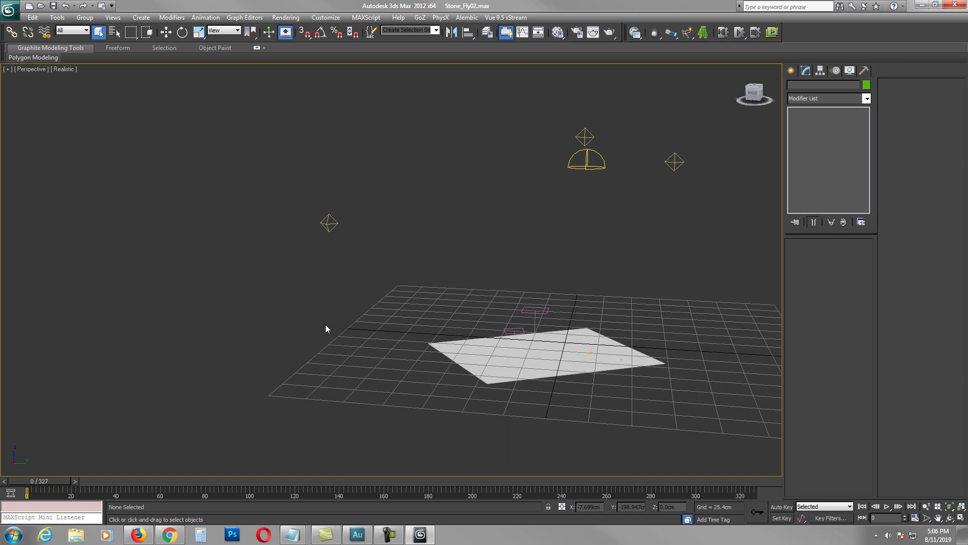
Show the Camera01 view at full size and scrub the flying stones animation to frame 167.
{"action": "key", "text": "alt+w"}
{"action": "left_click", "coordinate": [537, 341]}
{"action": "key", "text": "alt+w"}
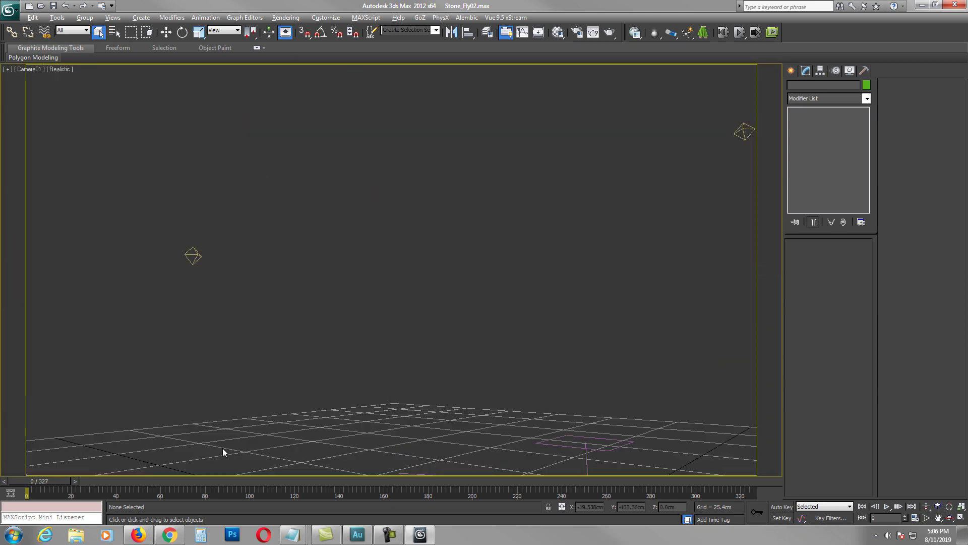
{"action": "left_click_drag", "start_coordinate": [55, 481], "coordinate": [405, 485]}
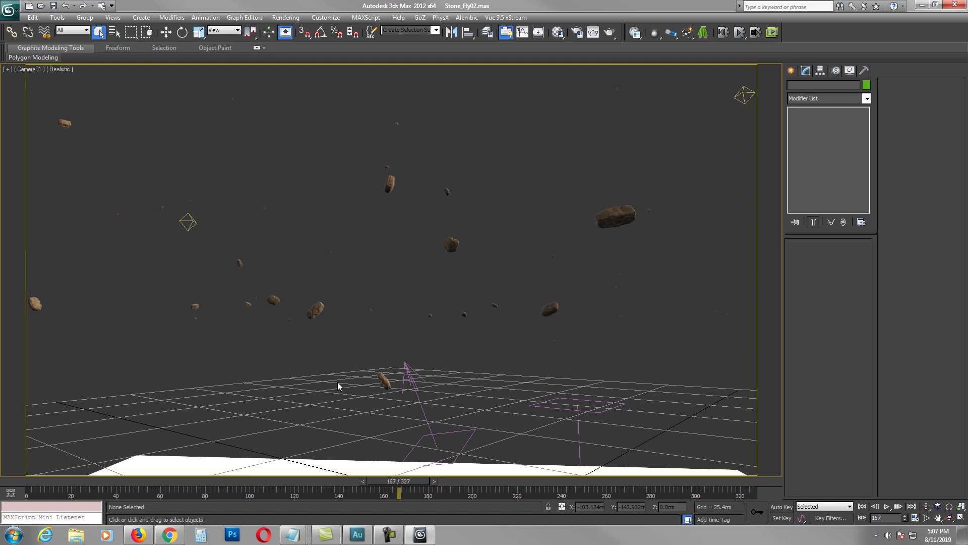
Show all four views, inspect the PF Source emitter's emission settings, and clear the selection.
{"action": "key", "text": "alt+w"}
{"action": "scroll", "coordinate": [575, 202], "scroll_direction": "up", "scroll_amount": 5}
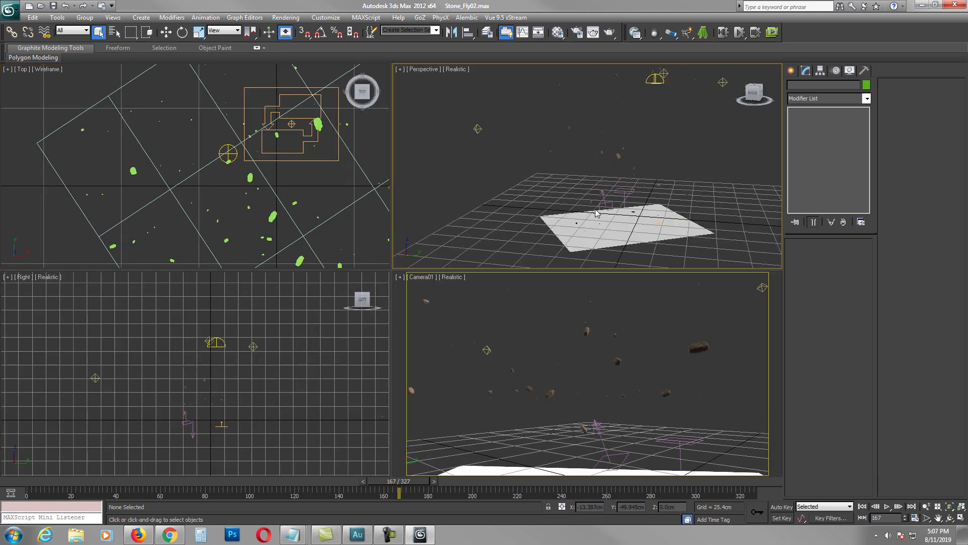
{"action": "left_click", "coordinate": [306, 159]}
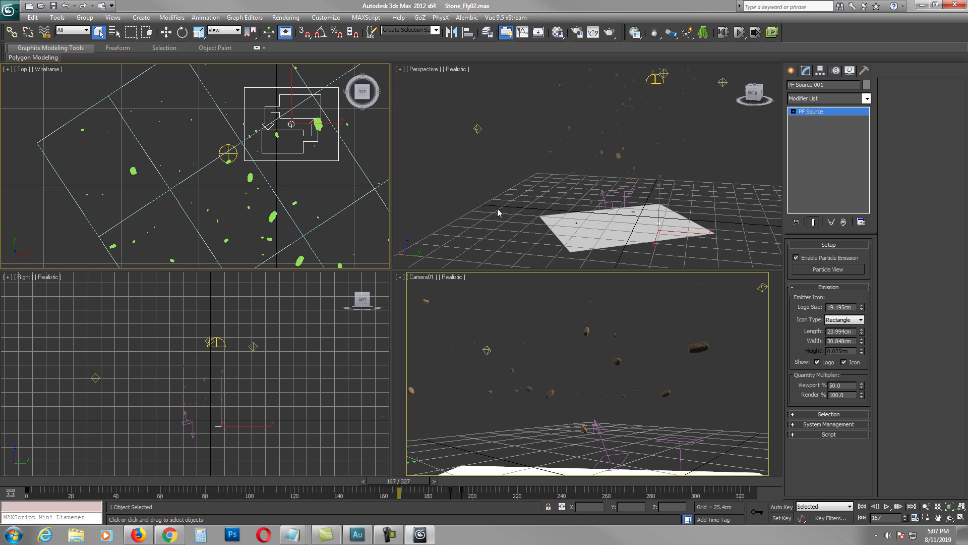
{"action": "left_click", "coordinate": [528, 305]}
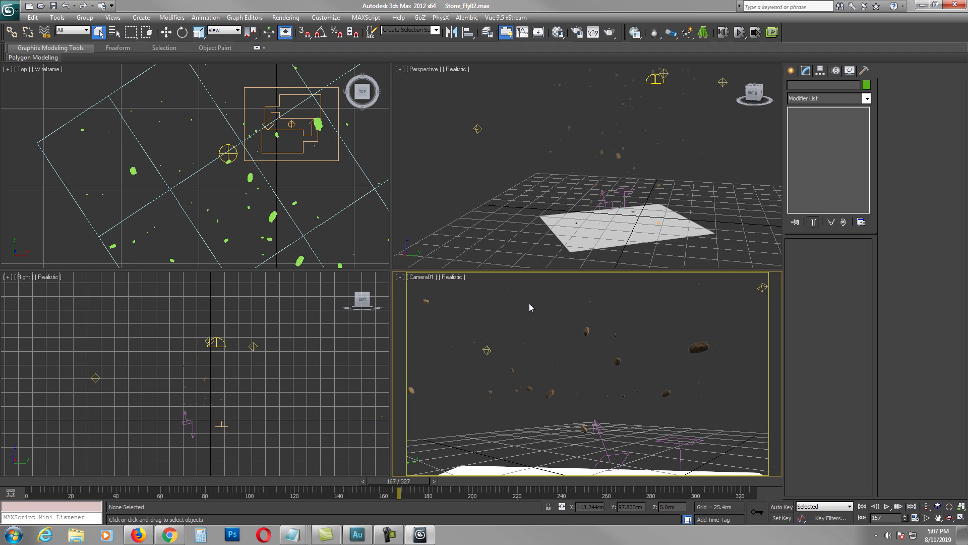
{"action": "left_click", "coordinate": [318, 161]}
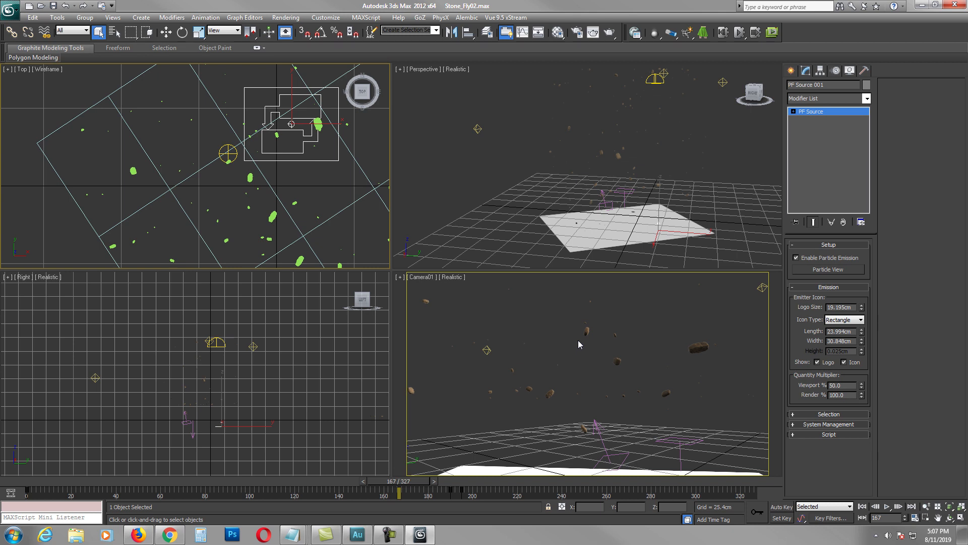
{"action": "left_click", "coordinate": [659, 305]}
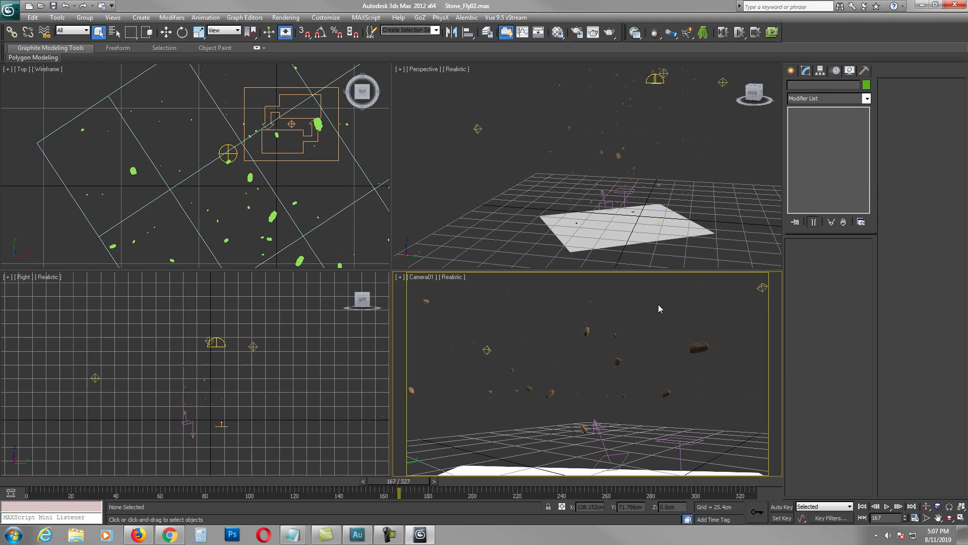
Scrub the maximized Camera01 view to frame 182 and return to the four-view layout.
{"action": "key", "text": "alt+w"}
{"action": "left_click_drag", "start_coordinate": [398, 481], "coordinate": [456, 482]}
{"action": "key", "text": "alt+w"}
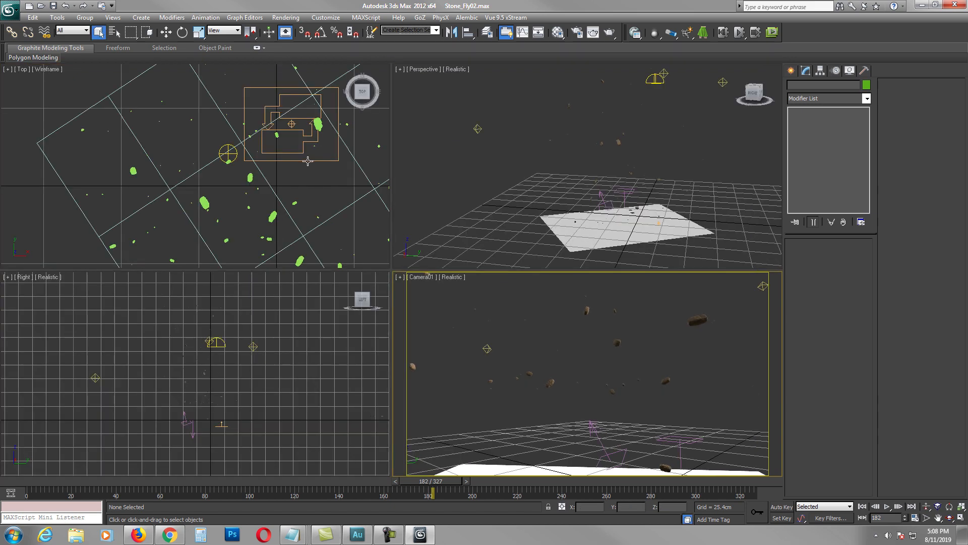
Try to open Particle View for the PF Source emitter and clear the selection.
{"action": "left_click", "coordinate": [307, 160]}
{"action": "left_click", "coordinate": [817, 271]}
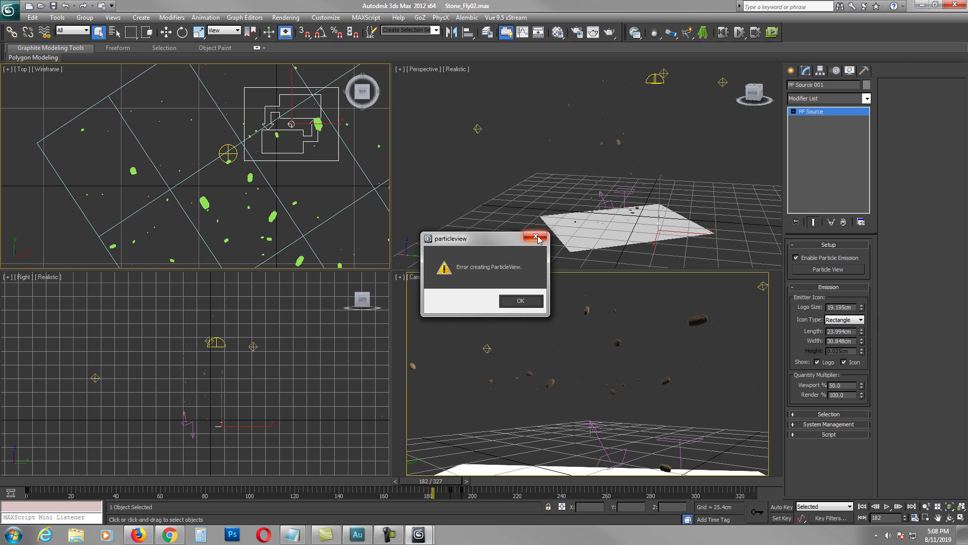
{"action": "left_click", "coordinate": [521, 301]}
{"action": "left_click", "coordinate": [559, 329]}
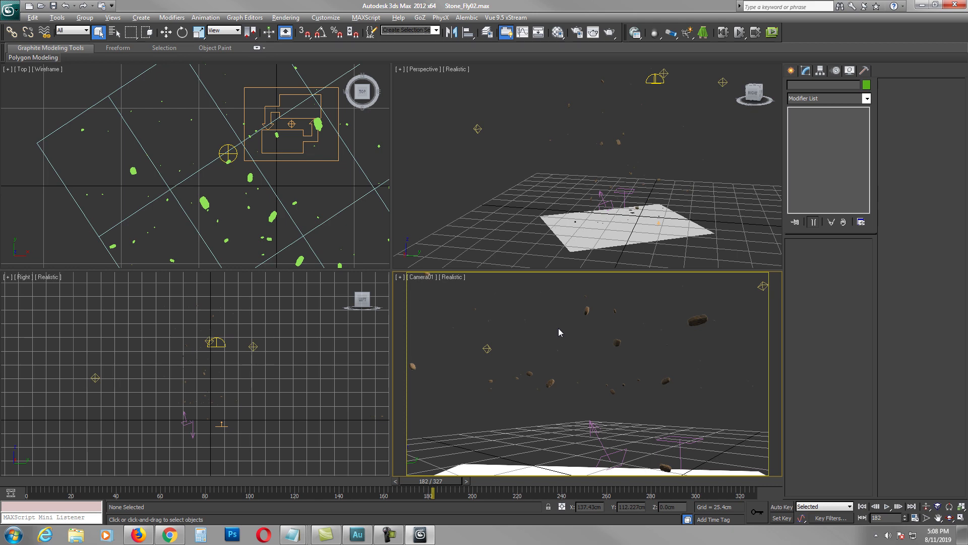
{"action": "key", "text": "alt+w"}
{"action": "key", "text": "alt+w"}
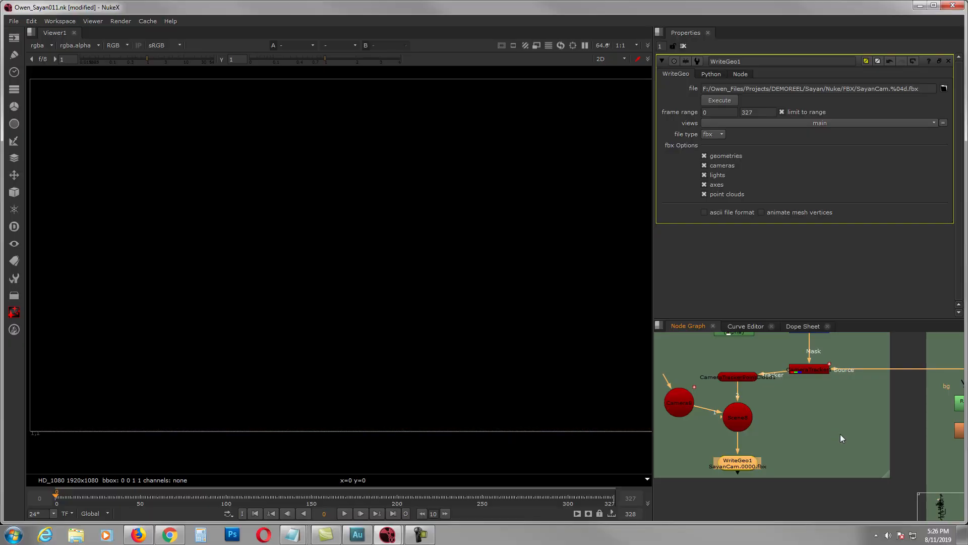
Examine the node graph of Owen_Sayan011.nk in NukeX, covering the Camera Track, ROTO OWEN, BG FIRE, BG SUIT and BG MATTE PAINT groups.
{"action": "scroll", "coordinate": [840, 434], "scroll_direction": "down", "scroll_amount": 6}
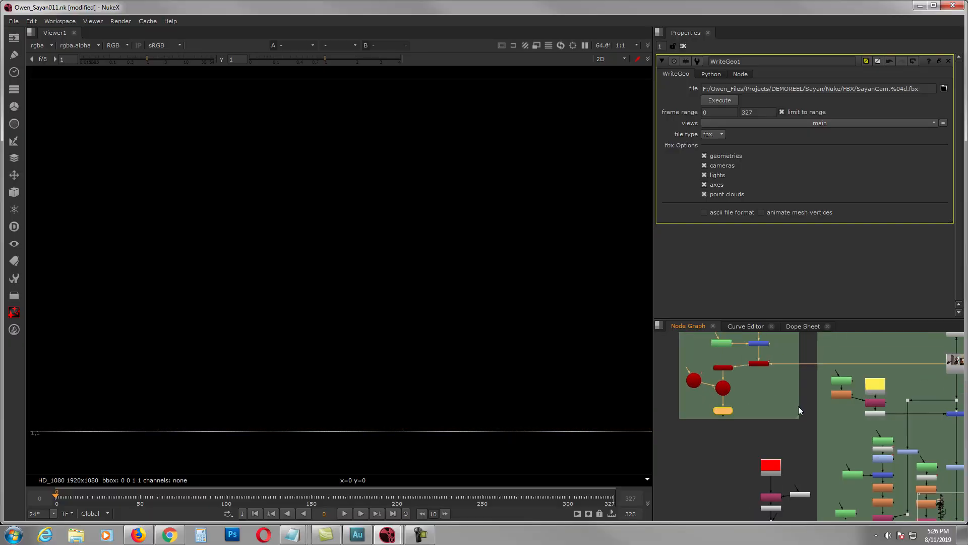
{"action": "middle_click_drag", "start_coordinate": [815, 422], "coordinate": [792, 415]}
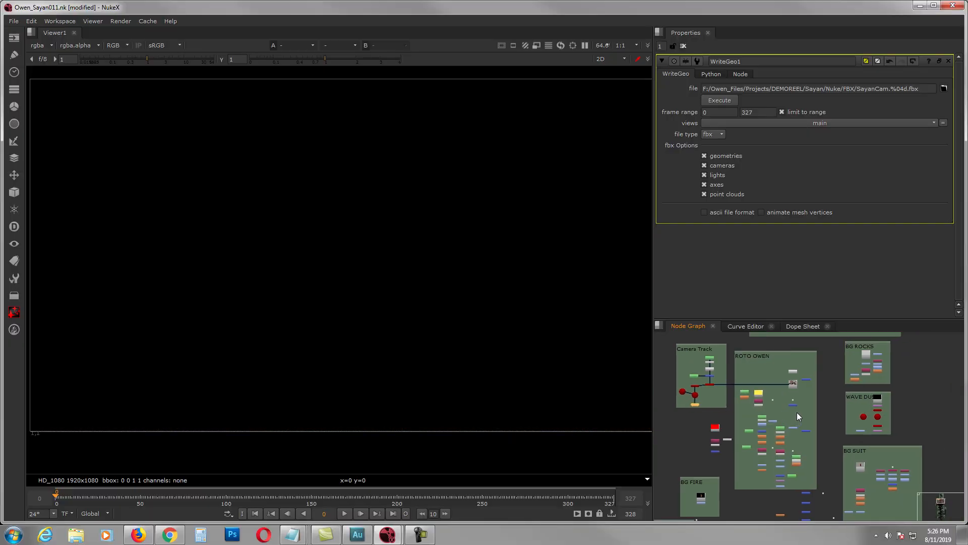
{"action": "scroll", "coordinate": [797, 413], "scroll_direction": "up", "scroll_amount": 2}
{"action": "middle_click_drag", "start_coordinate": [798, 412], "coordinate": [809, 391]}
{"action": "scroll", "coordinate": [809, 404], "scroll_direction": "down", "scroll_amount": 2}
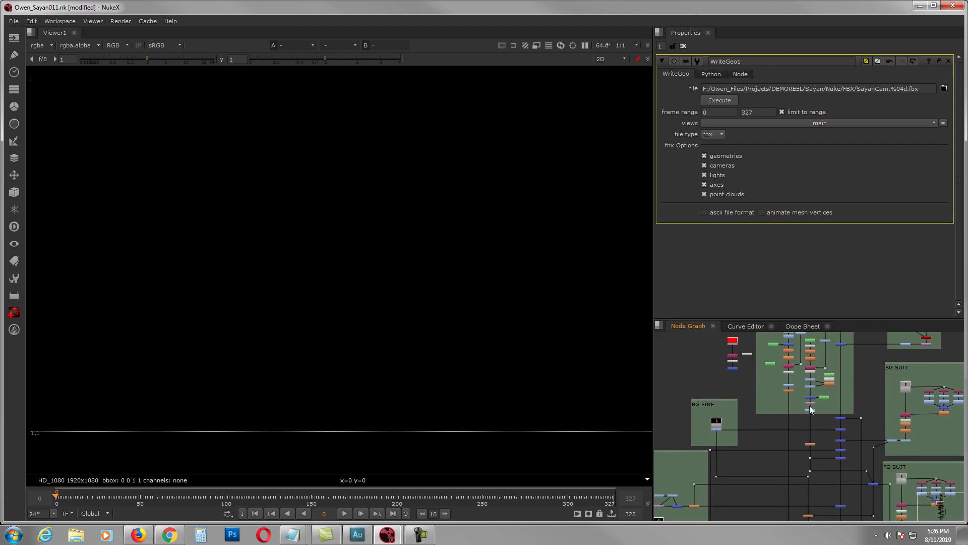
{"action": "scroll", "coordinate": [785, 434], "scroll_direction": "up", "scroll_amount": 3}
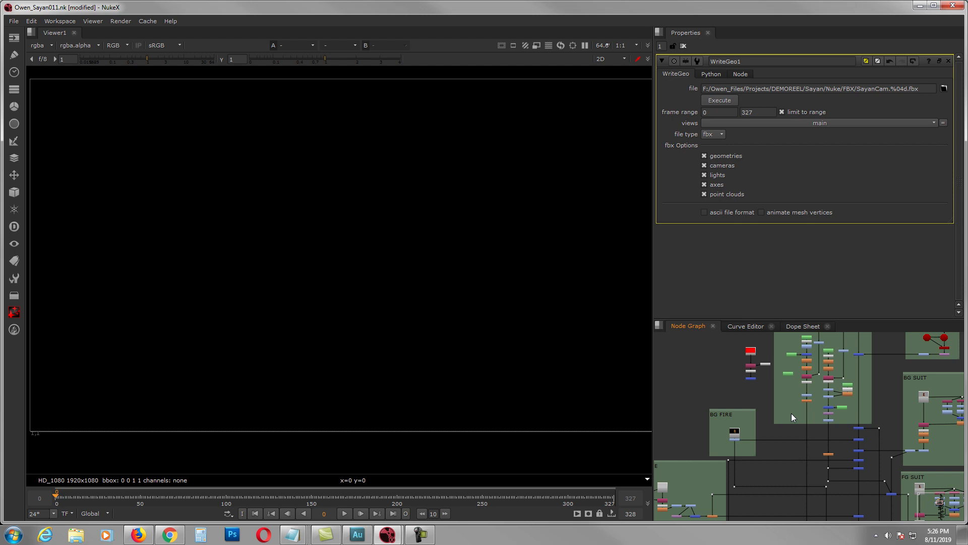
{"action": "scroll", "coordinate": [792, 415], "scroll_direction": "down", "scroll_amount": 5}
{"action": "scroll", "coordinate": [816, 403], "scroll_direction": "up", "scroll_amount": 5}
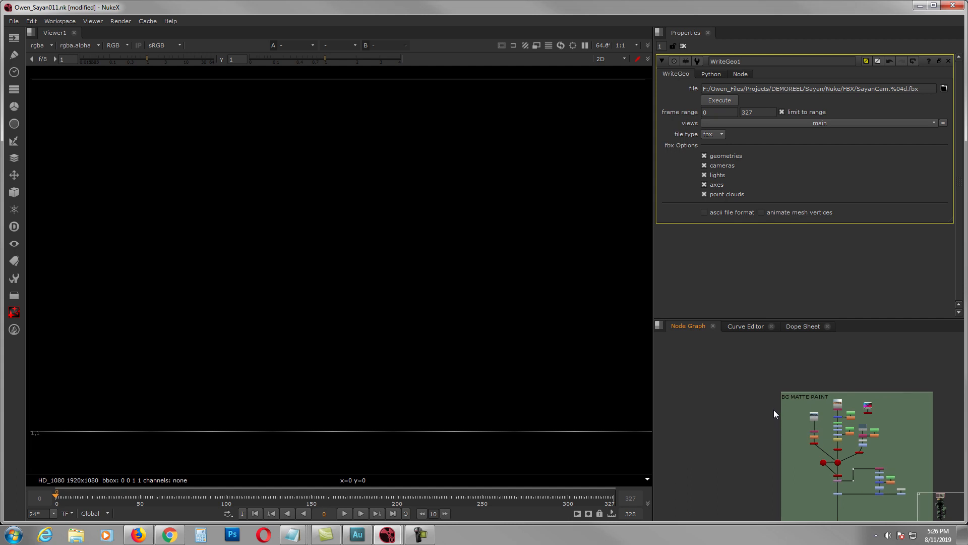
{"action": "scroll", "coordinate": [774, 410], "scroll_direction": "up", "scroll_amount": 3}
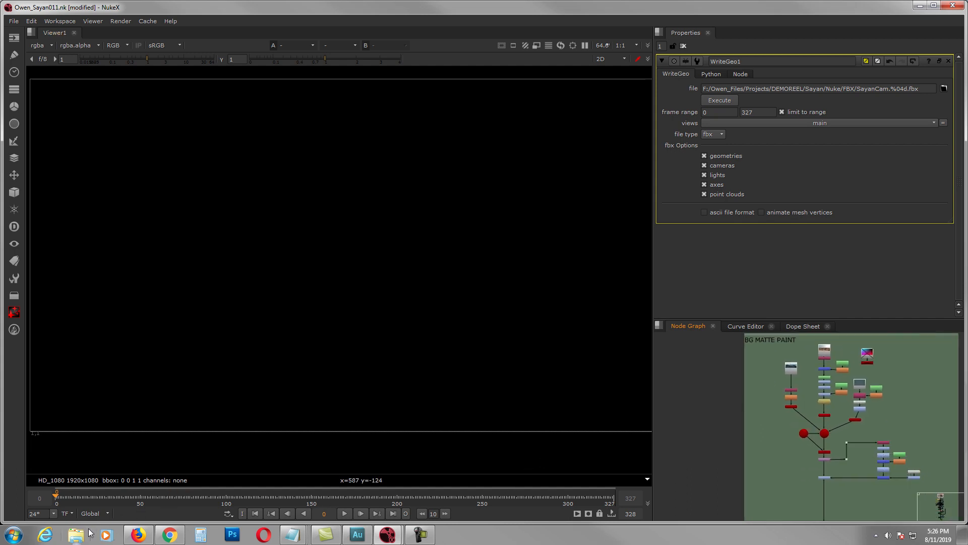
View the output of Premult10 in the BG ROCKS group, scrub through the shot, and return to the first frame.
{"action": "scroll", "coordinate": [799, 434], "scroll_direction": "down", "scroll_amount": 6}
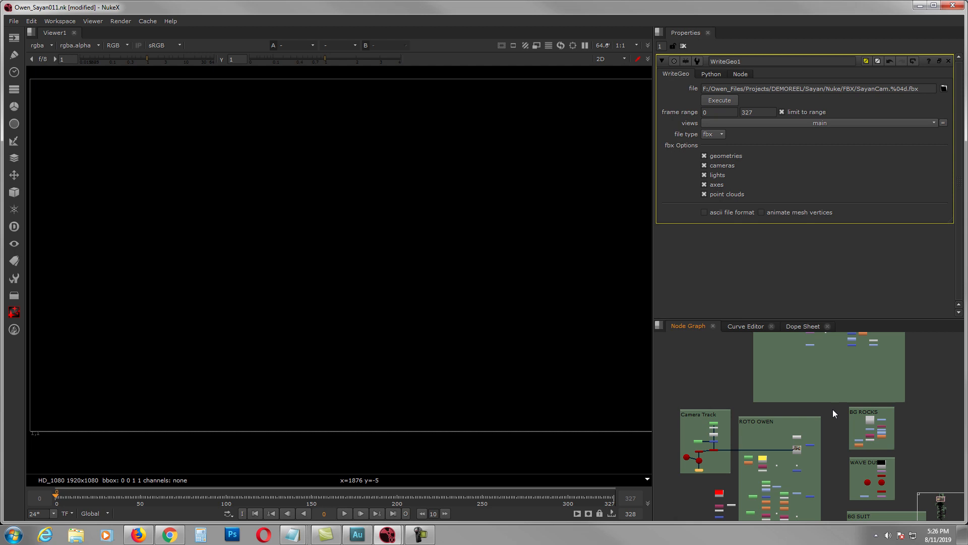
{"action": "scroll", "coordinate": [839, 415], "scroll_direction": "up", "scroll_amount": 8}
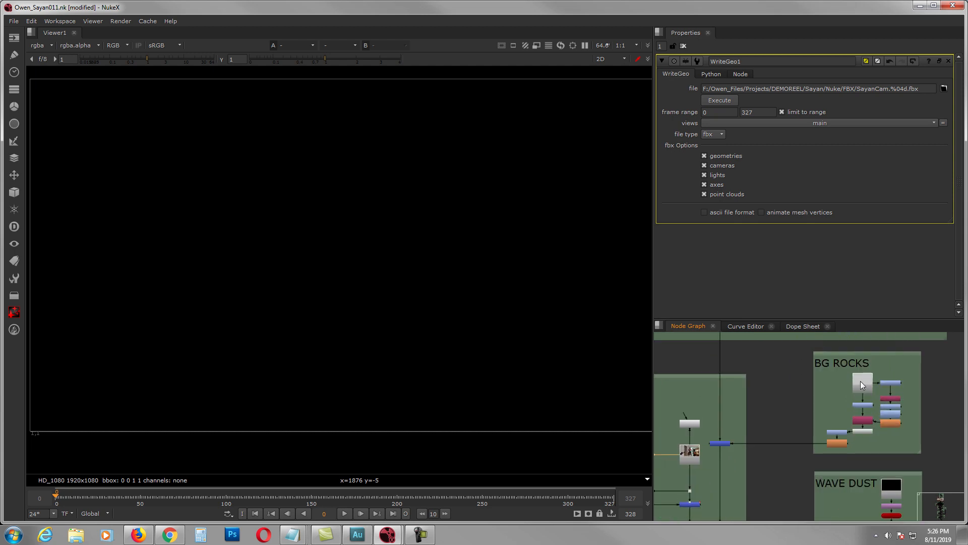
{"action": "middle_click_drag", "start_coordinate": [862, 386], "coordinate": [819, 383]}
{"action": "left_click", "coordinate": [837, 476]}
{"action": "key", "text": "1"}
{"action": "left_click", "coordinate": [218, 494]}
{"action": "left_click_drag", "start_coordinate": [258, 498], "coordinate": [587, 498]}
{"action": "left_click", "coordinate": [255, 513]}
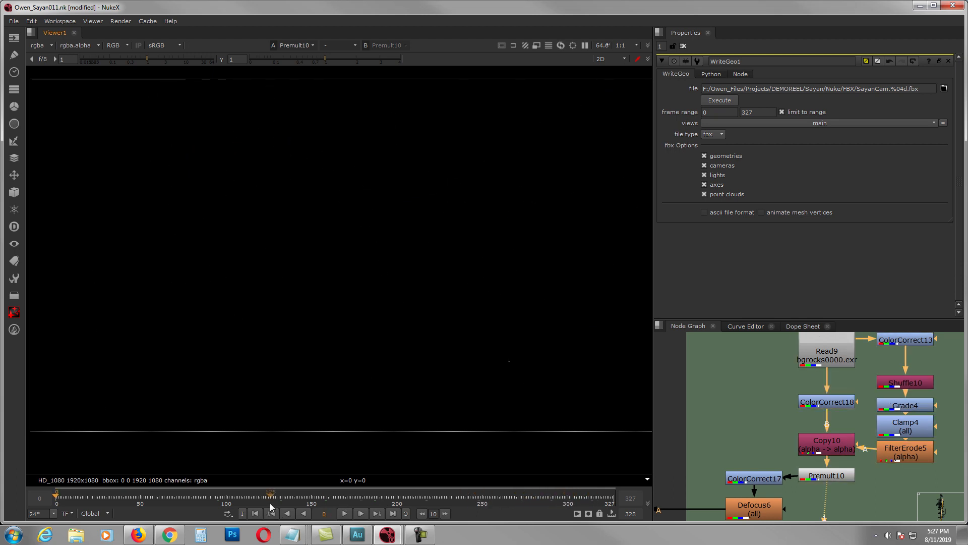
View the output of Premult2 in the BG SUIT group, scrub the suit render to frame 322, and return to the first frame.
{"action": "scroll", "coordinate": [762, 437], "scroll_direction": "down", "scroll_amount": 6}
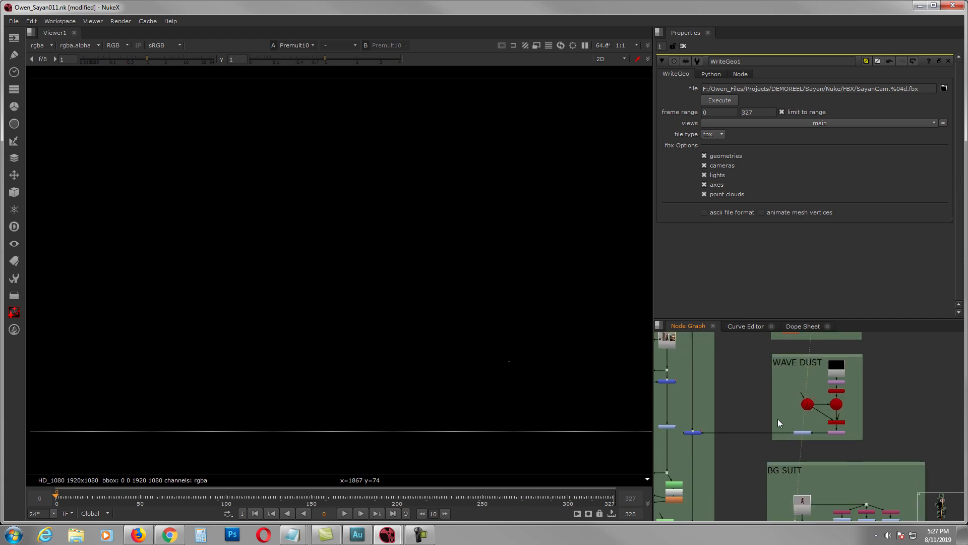
{"action": "scroll", "coordinate": [792, 434], "scroll_direction": "up", "scroll_amount": 5}
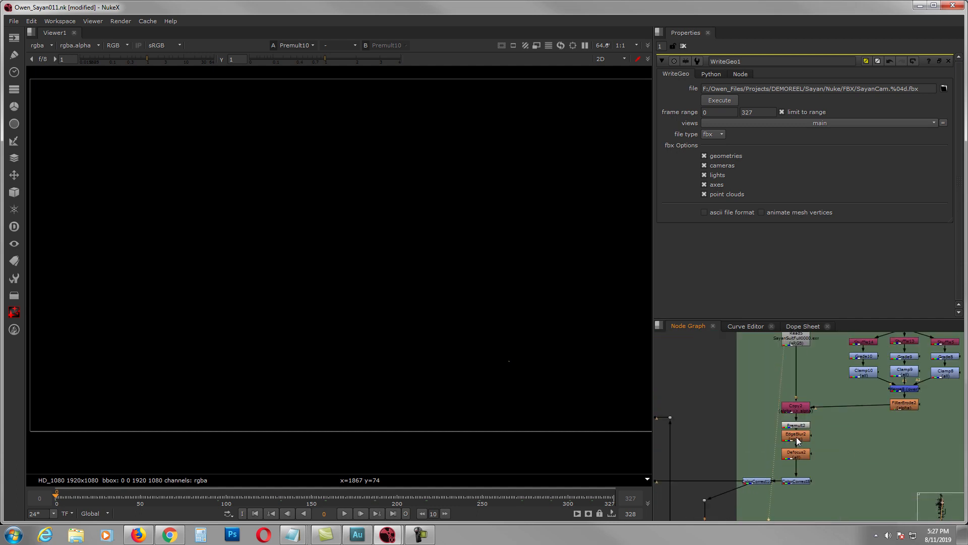
{"action": "key", "text": "1"}
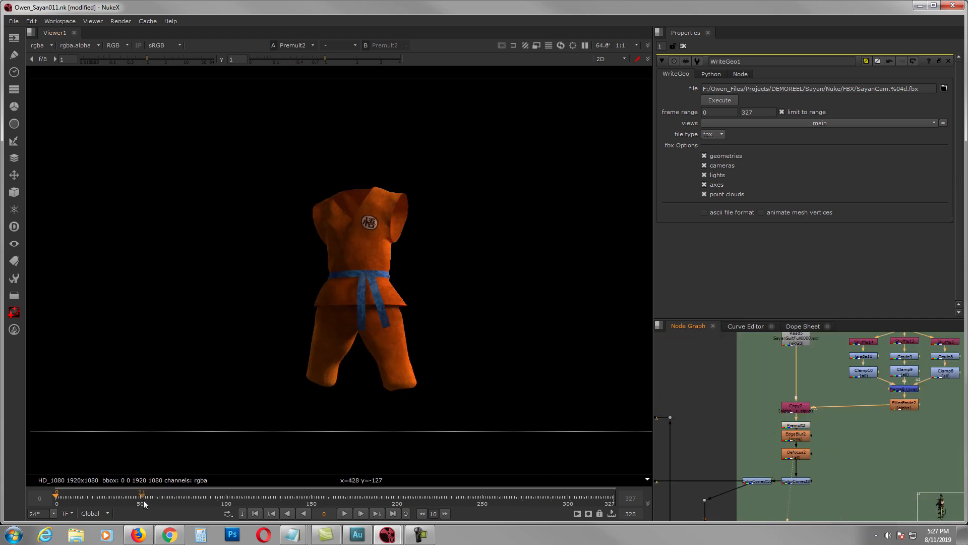
{"action": "left_click", "coordinate": [142, 500]}
{"action": "left_click_drag", "start_coordinate": [177, 499], "coordinate": [605, 498]}
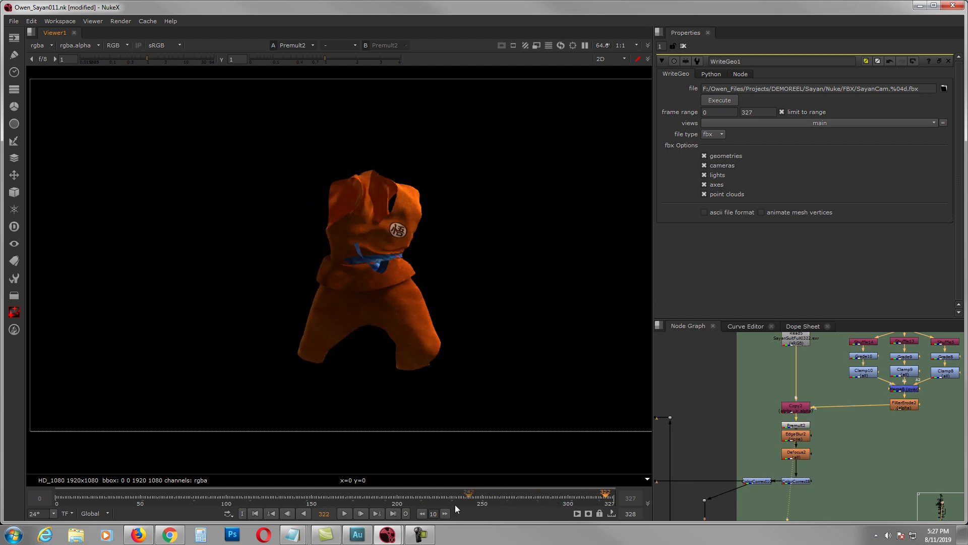
{"action": "left_click", "coordinate": [256, 513]}
{"action": "scroll", "coordinate": [846, 448], "scroll_direction": "down", "scroll_amount": 5}
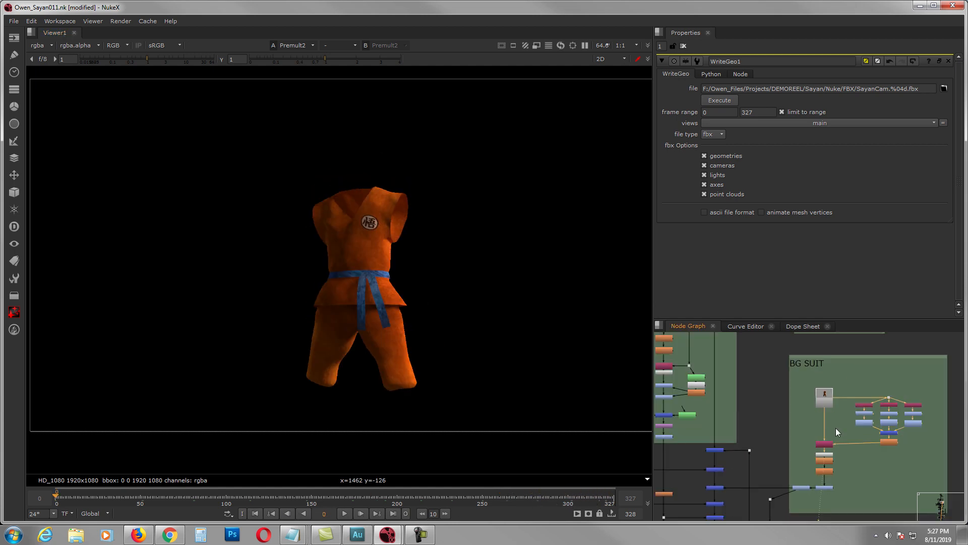
Show the BG FIRE group's colour-corrected result in the viewer, scrub through to frame 318, and return to the first frame.
{"action": "scroll", "coordinate": [828, 441], "scroll_direction": "down", "scroll_amount": 2}
{"action": "middle_click_drag", "start_coordinate": [822, 424], "coordinate": [831, 403]}
{"action": "middle_click_drag", "start_coordinate": [805, 458], "coordinate": [824, 407]}
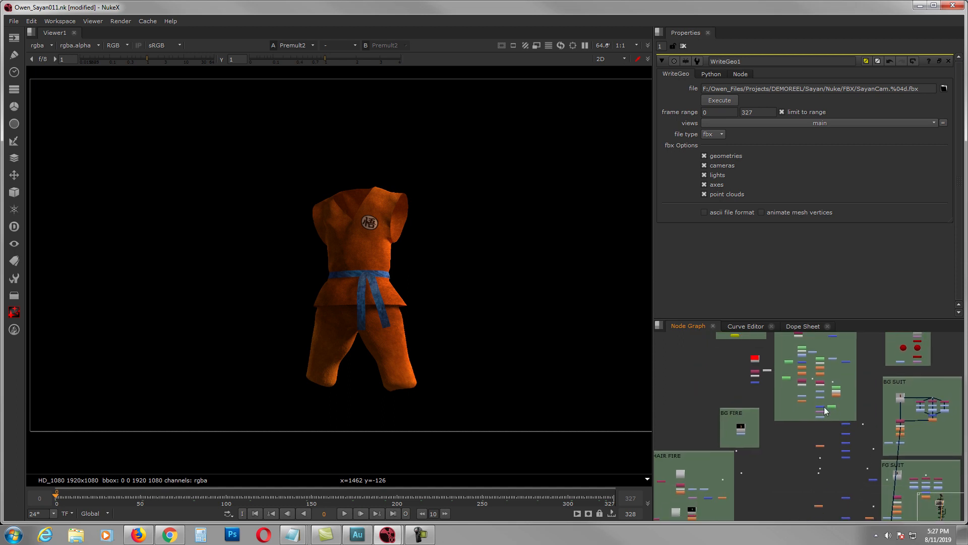
{"action": "scroll", "coordinate": [738, 441], "scroll_direction": "up", "scroll_amount": 5}
{"action": "scroll", "coordinate": [738, 441], "scroll_direction": "up", "scroll_amount": 1}
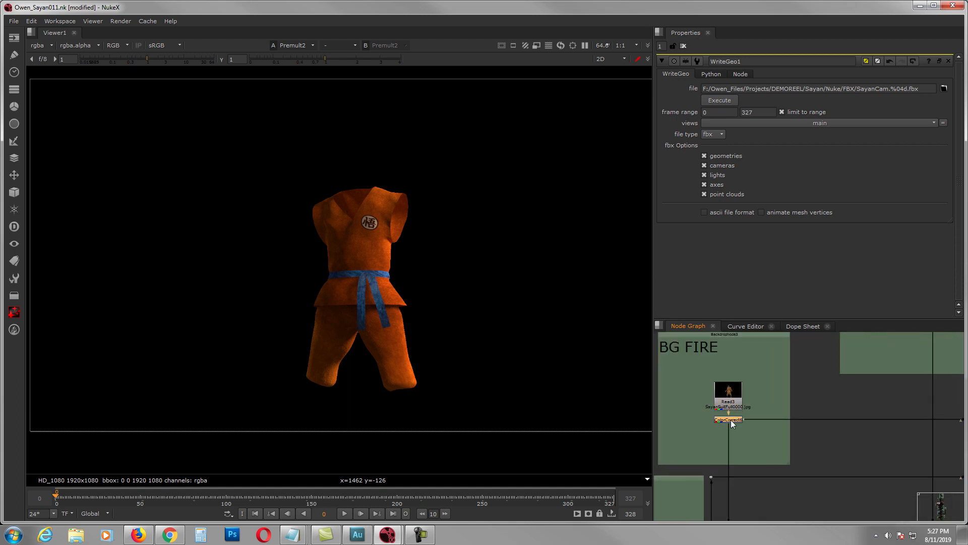
{"action": "key", "text": "1"}
{"action": "left_click_drag", "start_coordinate": [145, 495], "coordinate": [589, 500]}
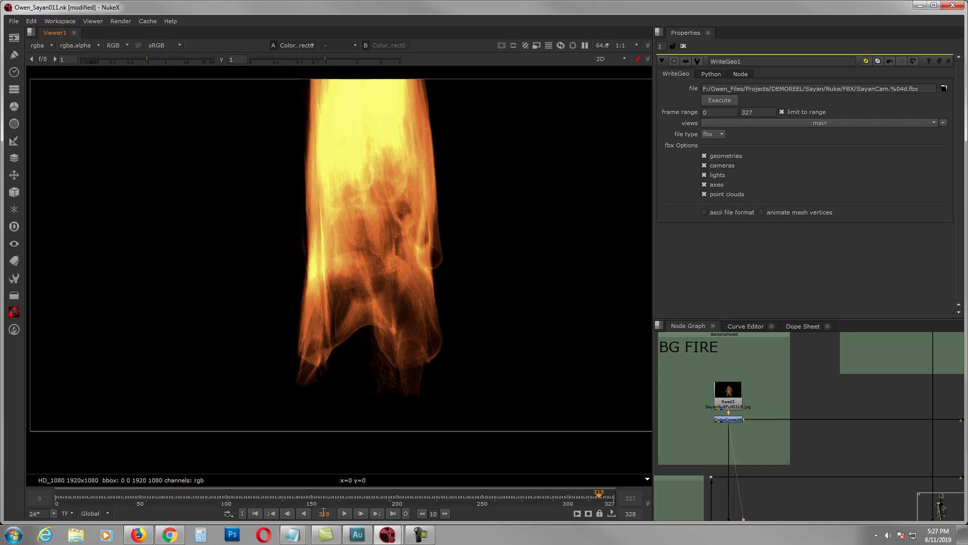
{"action": "left_click", "coordinate": [256, 513]}
Look over the HAIR FIRE, FG FIRE and SHADOW node groups and how they connect to the main composite.
{"action": "scroll", "coordinate": [807, 427], "scroll_direction": "down", "scroll_amount": 3}
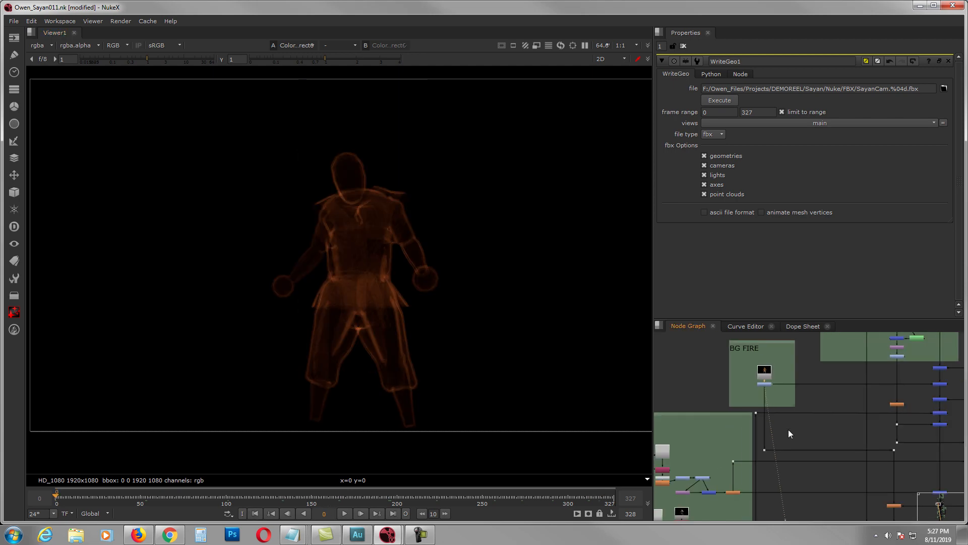
{"action": "scroll", "coordinate": [855, 391], "scroll_direction": "up", "scroll_amount": 4}
{"action": "middle_click_drag", "start_coordinate": [855, 439], "coordinate": [825, 402]}
{"action": "scroll", "coordinate": [756, 429], "scroll_direction": "up", "scroll_amount": 5}
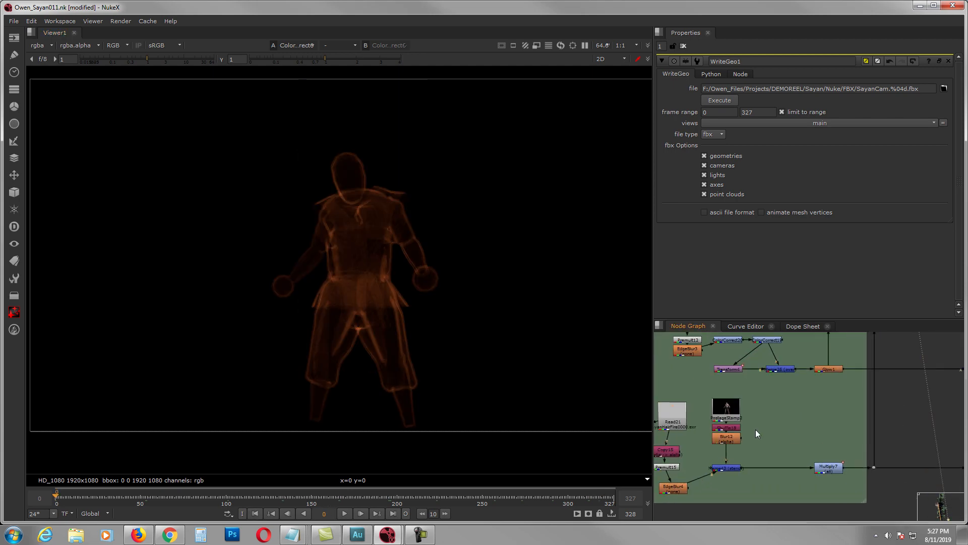
{"action": "middle_click_drag", "start_coordinate": [828, 438], "coordinate": [829, 416]}
{"action": "scroll", "coordinate": [828, 416], "scroll_direction": "down", "scroll_amount": 4}
{"action": "middle_click_drag", "start_coordinate": [886, 435], "coordinate": [762, 434]}
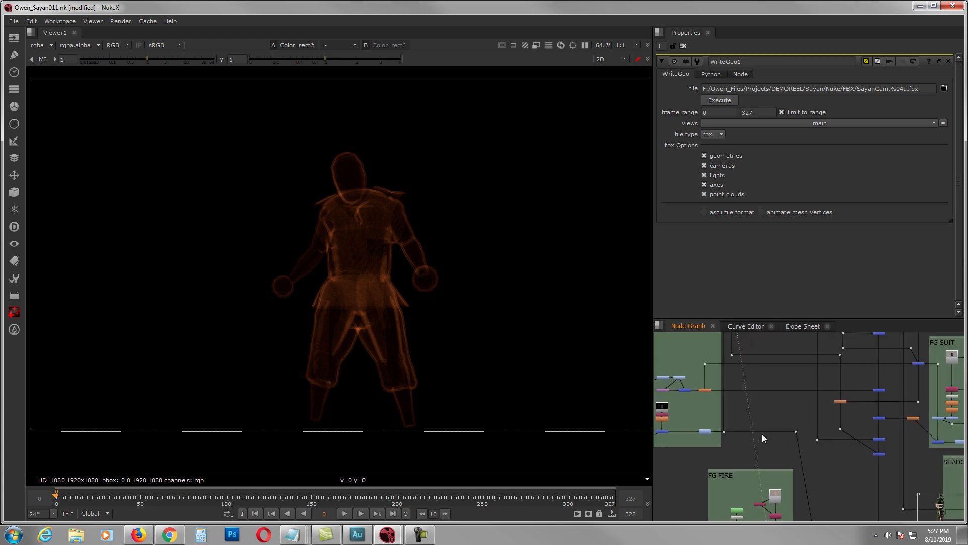
{"action": "scroll", "coordinate": [762, 434], "scroll_direction": "down", "scroll_amount": 2}
{"action": "middle_click_drag", "start_coordinate": [883, 389], "coordinate": [831, 384]}
{"action": "scroll", "coordinate": [831, 384], "scroll_direction": "up", "scroll_amount": 2}
{"action": "middle_click_drag", "start_coordinate": [831, 511], "coordinate": [822, 443]}
{"action": "scroll", "coordinate": [821, 442], "scroll_direction": "up", "scroll_amount": 4}
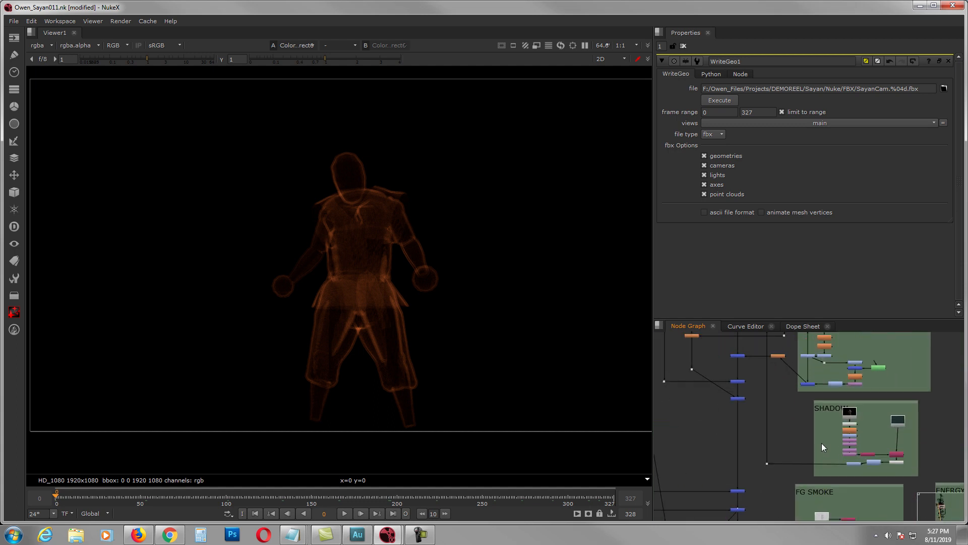
Show the Premult1 result of the smoke branch, scrub its animation through frame 220, and return to the first frame.
{"action": "scroll", "coordinate": [821, 442], "scroll_direction": "down", "scroll_amount": 5}
{"action": "middle_click_drag", "start_coordinate": [816, 511], "coordinate": [851, 437]}
{"action": "scroll", "coordinate": [852, 449], "scroll_direction": "up", "scroll_amount": 6}
{"action": "left_click", "coordinate": [861, 413]}
{"action": "key", "text": "1"}
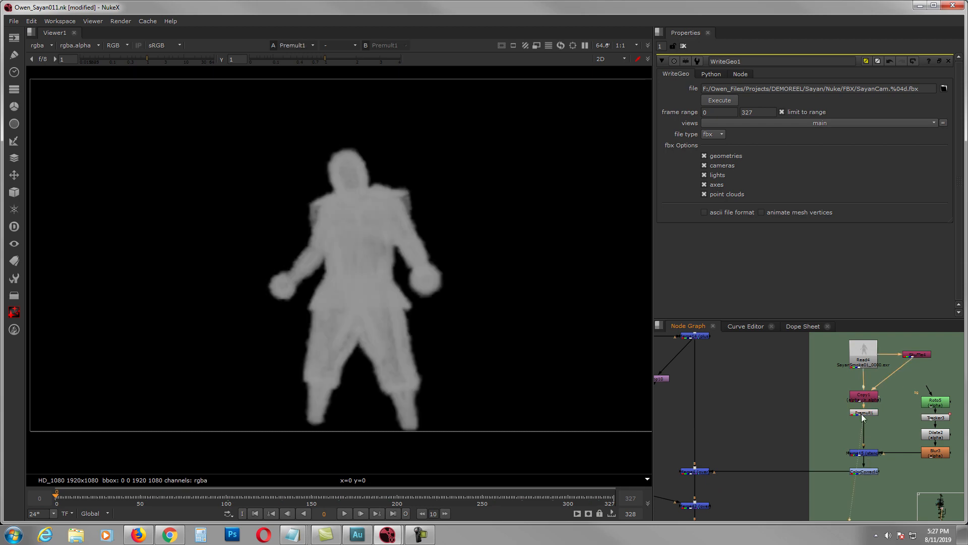
{"action": "left_click", "coordinate": [105, 497]}
{"action": "left_click_drag", "start_coordinate": [105, 497], "coordinate": [431, 497]}
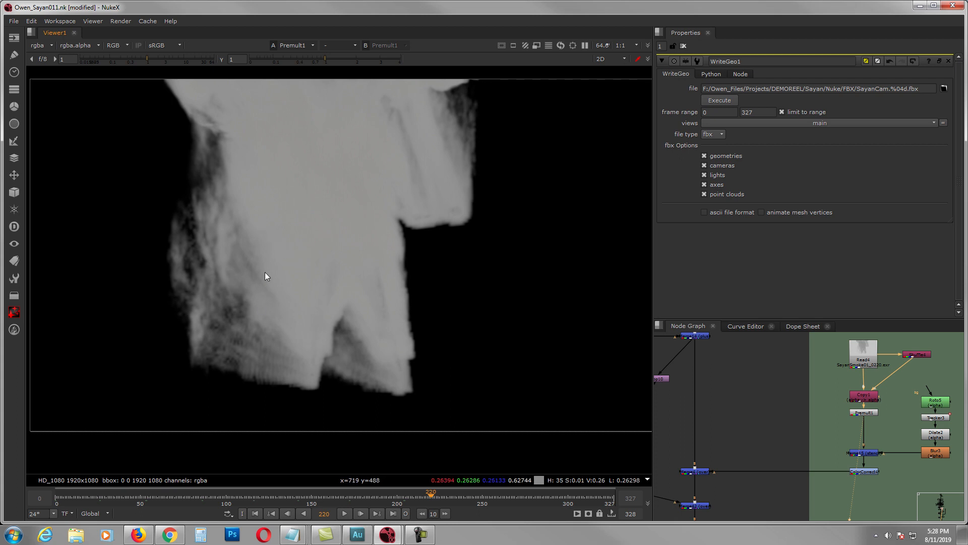
{"action": "left_click_drag", "start_coordinate": [464, 495], "coordinate": [386, 496]}
{"action": "left_click", "coordinate": [255, 513]}
Show the Premult11 result of the fgrocks render, scrub to frame 300, and return to the first frame.
{"action": "middle_click_drag", "start_coordinate": [843, 445], "coordinate": [872, 428]}
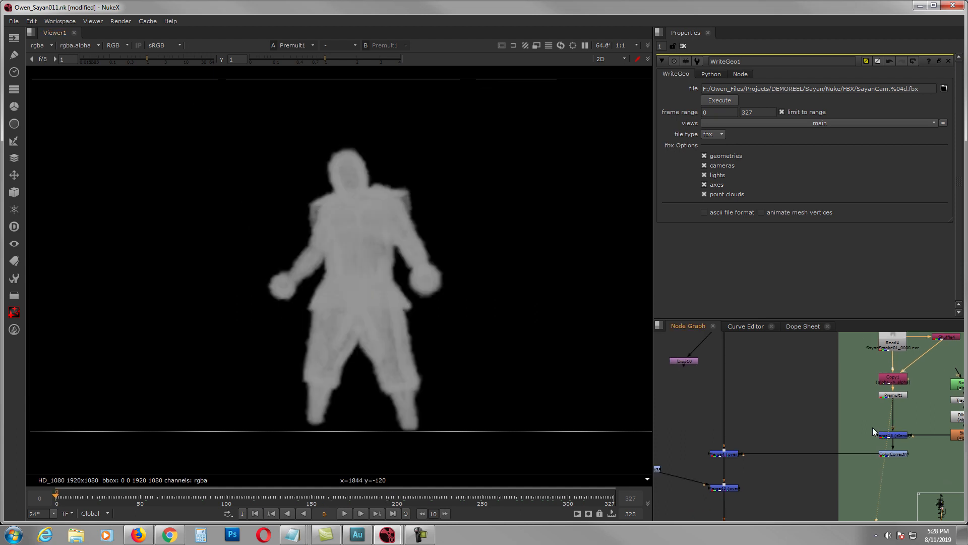
{"action": "scroll", "coordinate": [859, 424], "scroll_direction": "down", "scroll_amount": 4}
{"action": "middle_click_drag", "start_coordinate": [667, 454], "coordinate": [792, 425]}
{"action": "scroll", "coordinate": [790, 413], "scroll_direction": "up", "scroll_amount": 6}
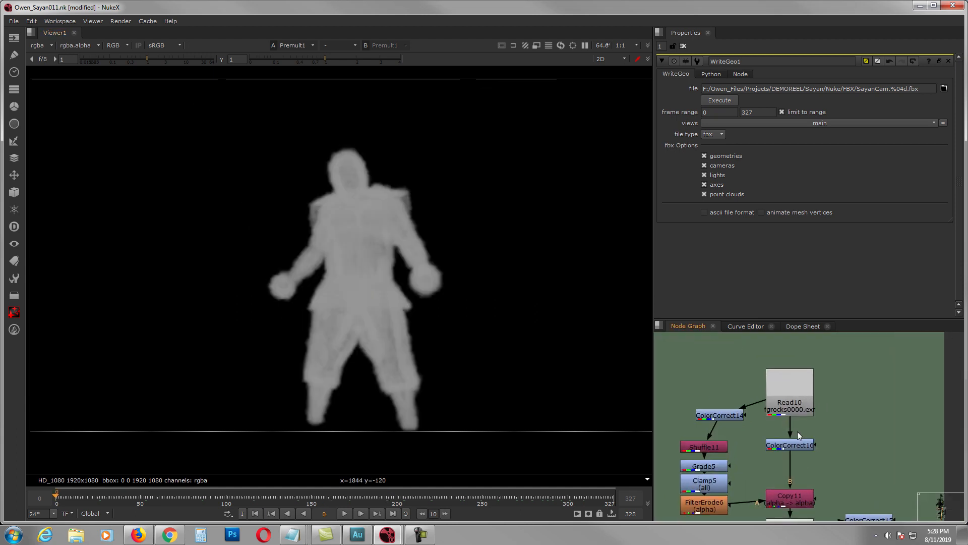
{"action": "middle_click_drag", "start_coordinate": [798, 499], "coordinate": [790, 446]}
{"action": "left_click", "coordinate": [788, 471]}
{"action": "key", "text": "1"}
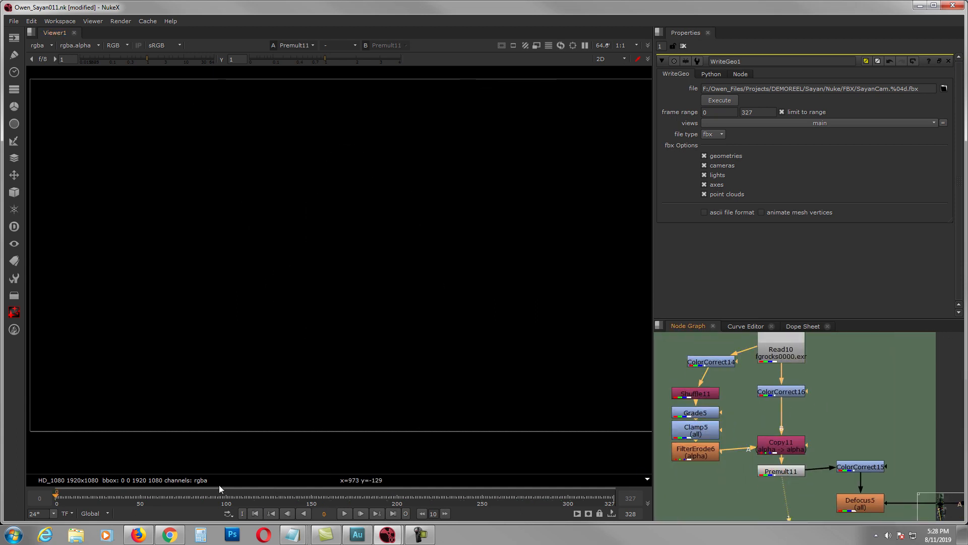
{"action": "left_click_drag", "start_coordinate": [162, 498], "coordinate": [568, 496]}
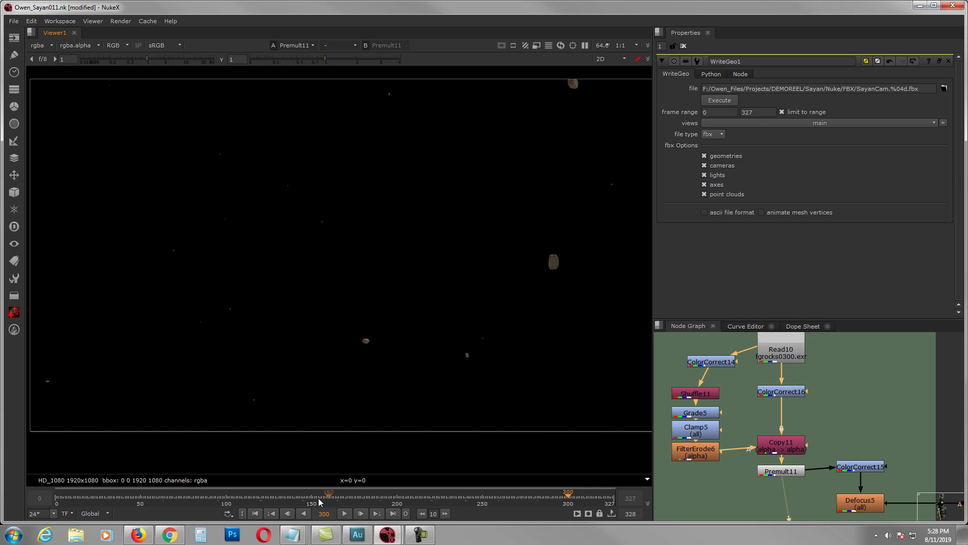
{"action": "left_click", "coordinate": [256, 513]}
Find the BG MATTE PAINT group and show the Shuffle6 output of the rocky desert image in the viewer.
{"action": "scroll", "coordinate": [812, 400], "scroll_direction": "down", "scroll_amount": 3}
{"action": "scroll", "coordinate": [803, 430], "scroll_direction": "down", "scroll_amount": 4}
{"action": "scroll", "coordinate": [819, 413], "scroll_direction": "down", "scroll_amount": 1}
{"action": "middle_click_drag", "start_coordinate": [837, 367], "coordinate": [828, 431]}
{"action": "middle_click_drag", "start_coordinate": [831, 372], "coordinate": [816, 440]}
{"action": "middle_click_drag", "start_coordinate": [816, 398], "coordinate": [813, 437]}
{"action": "scroll", "coordinate": [791, 377], "scroll_direction": "up", "scroll_amount": 3}
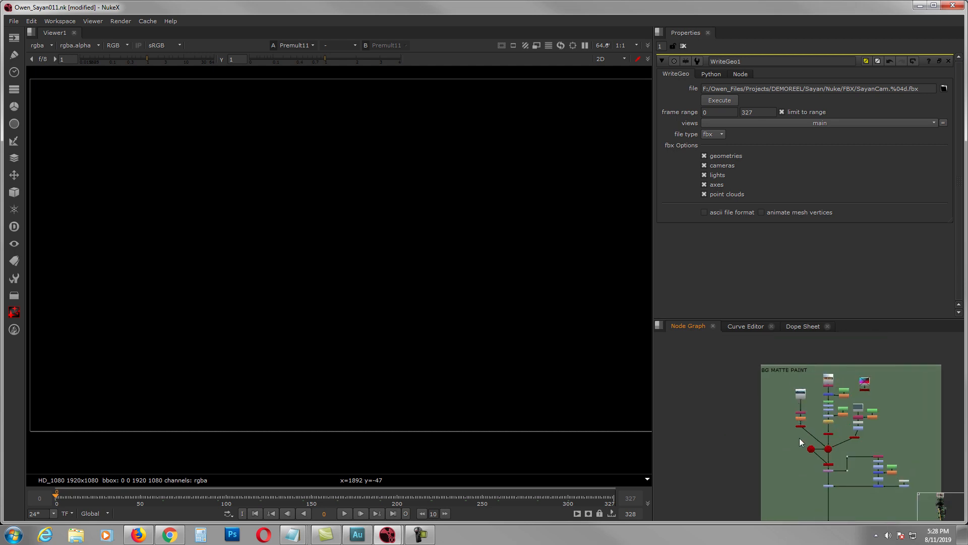
{"action": "scroll", "coordinate": [826, 424], "scroll_direction": "up", "scroll_amount": 1}
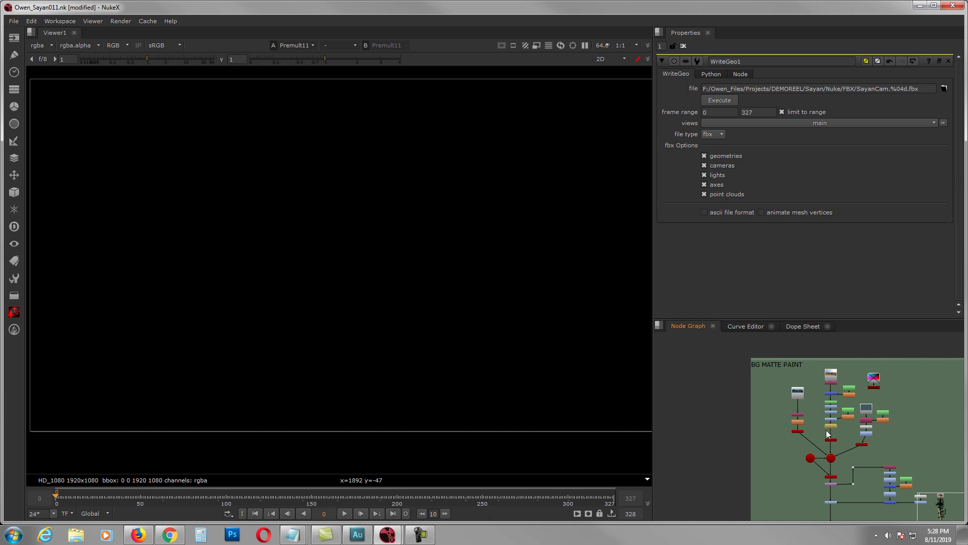
{"action": "scroll", "coordinate": [831, 438], "scroll_direction": "up", "scroll_amount": 5}
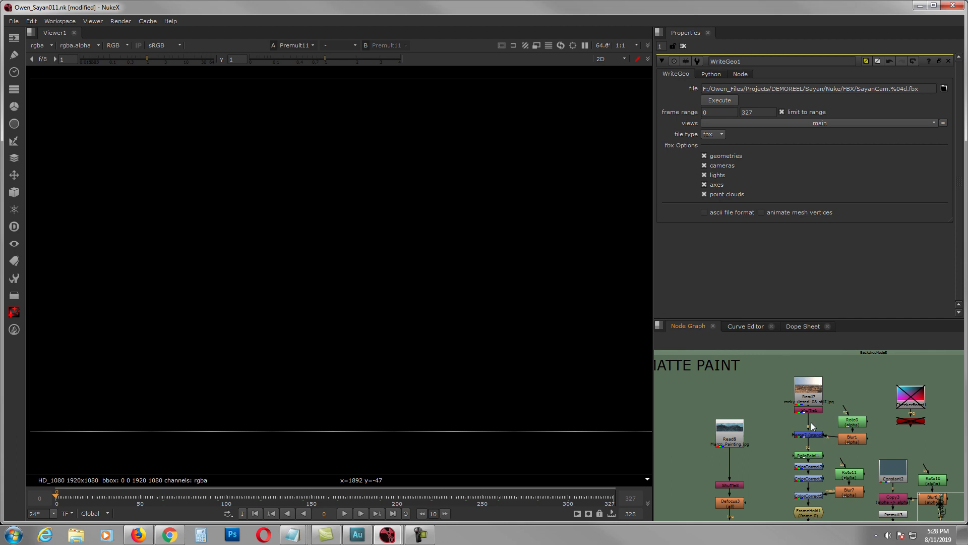
{"action": "scroll", "coordinate": [812, 426], "scroll_direction": "up", "scroll_amount": 3}
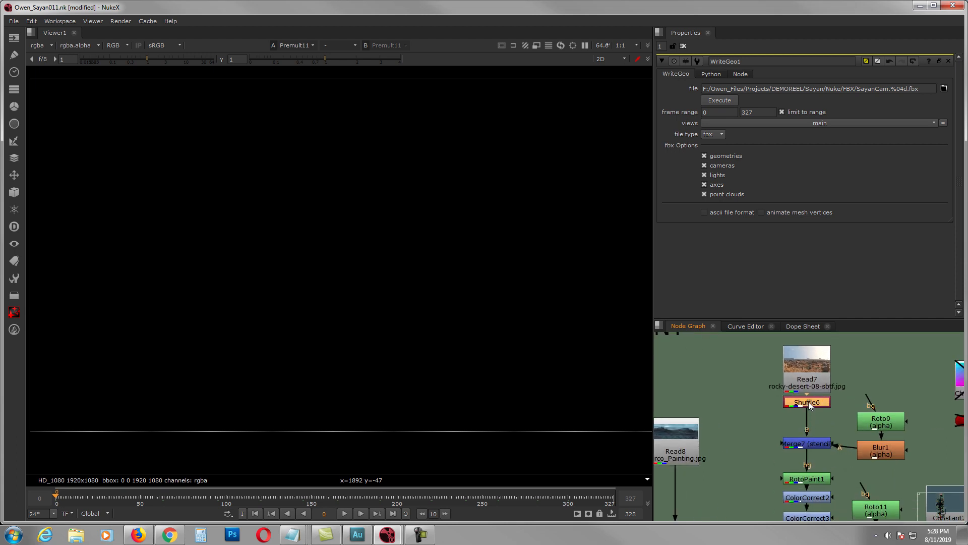
{"action": "key", "text": "1"}
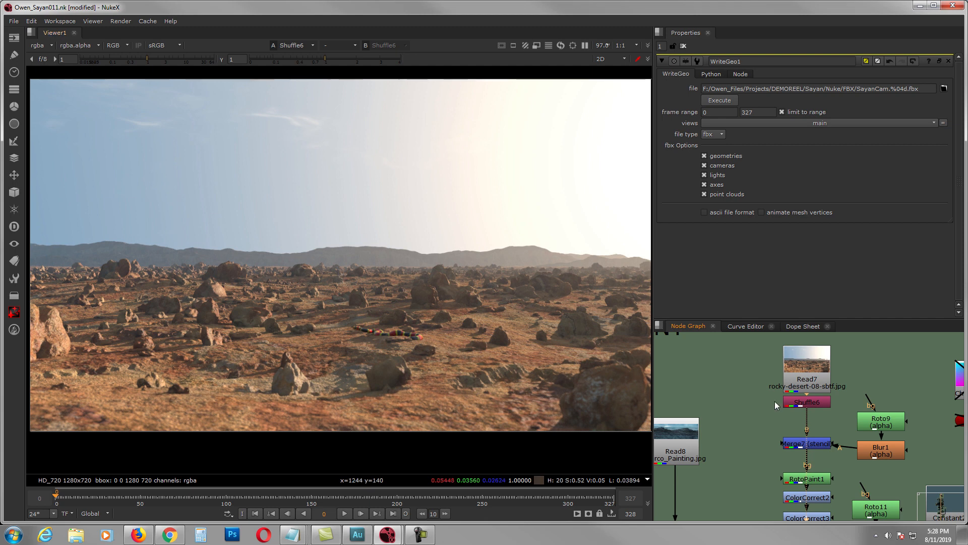
Open Shuffle6's settings and toggle the viewer's alpha channel display on and off.
{"action": "double_click", "coordinate": [813, 402]}
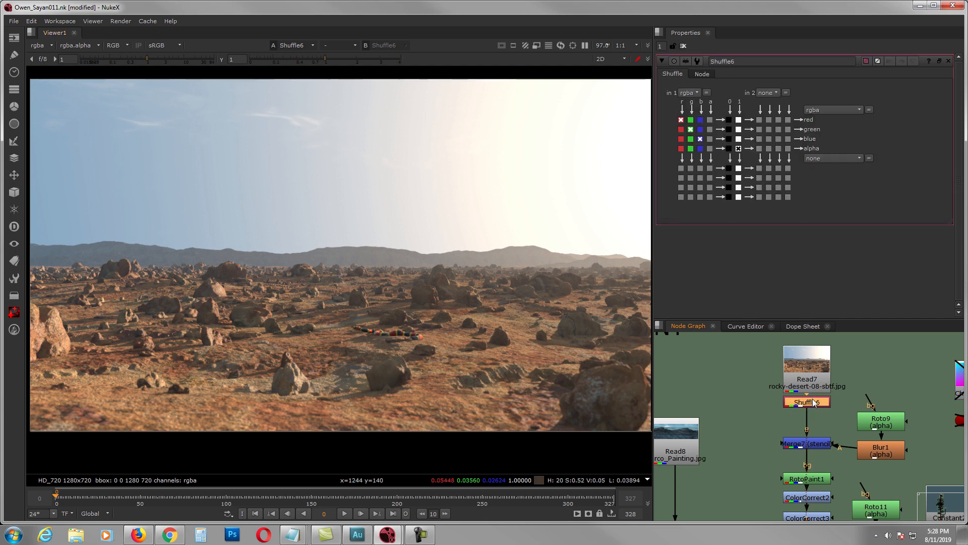
{"action": "left_click", "coordinate": [818, 402]}
{"action": "middle_click_drag", "start_coordinate": [452, 312], "coordinate": [454, 310]}
{"action": "key", "text": "a"}
{"action": "key", "text": "a"}
View the Merge7 stencil result, inspect the settings of Merge7 and Roto9, and close all node settings.
{"action": "middle_click_drag", "start_coordinate": [827, 439], "coordinate": [807, 407]}
{"action": "left_click", "coordinate": [804, 413]}
{"action": "key", "text": "1"}
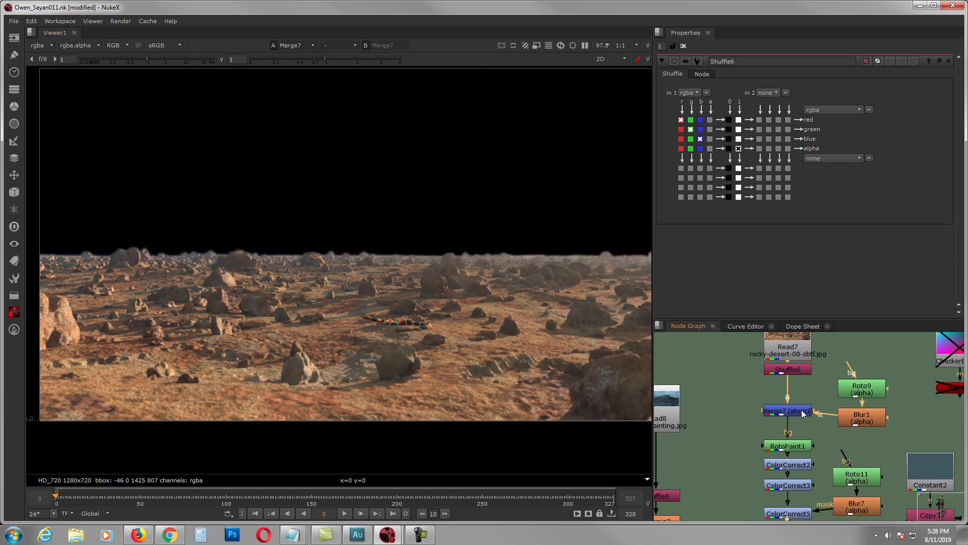
{"action": "double_click", "coordinate": [804, 415]}
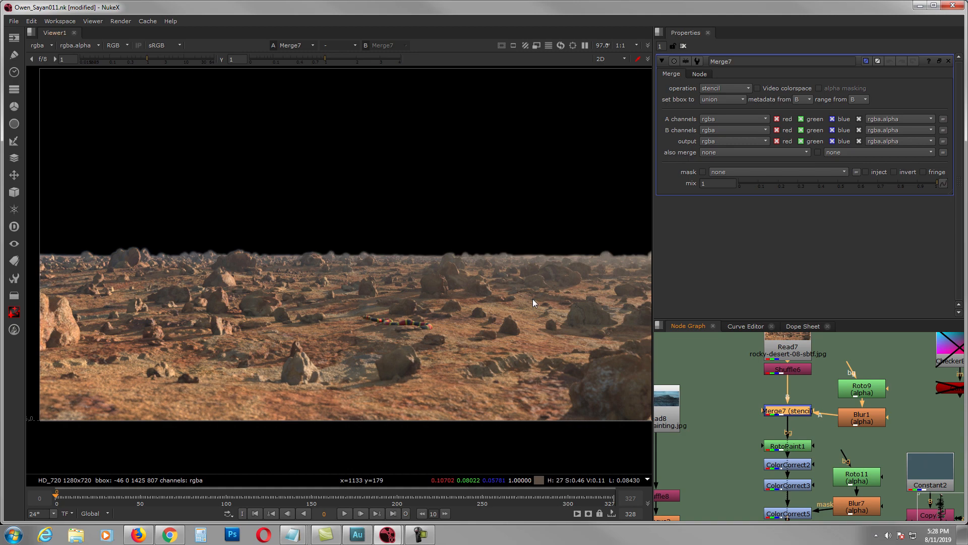
{"action": "scroll", "coordinate": [468, 269], "scroll_direction": "down", "scroll_amount": 1}
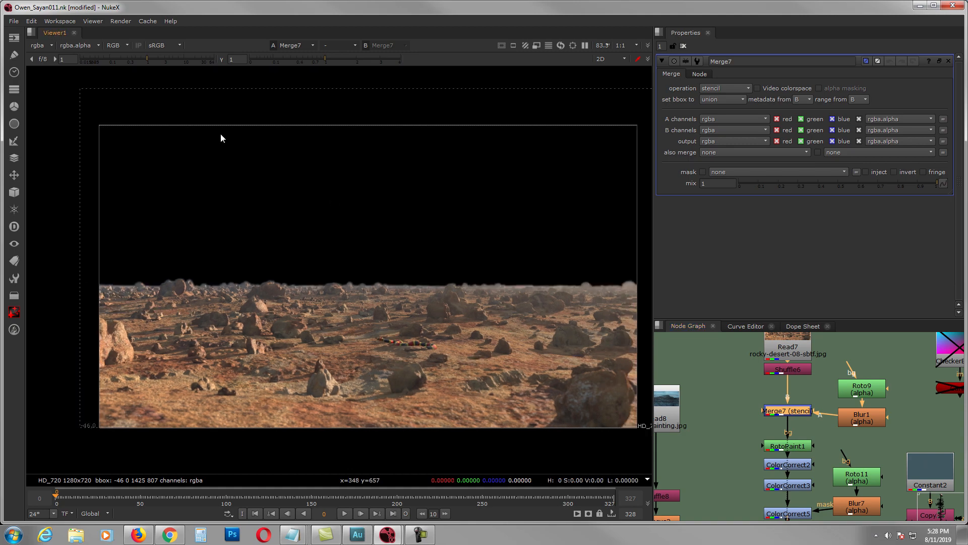
{"action": "double_click", "coordinate": [855, 388]}
{"action": "left_click", "coordinate": [683, 46]}
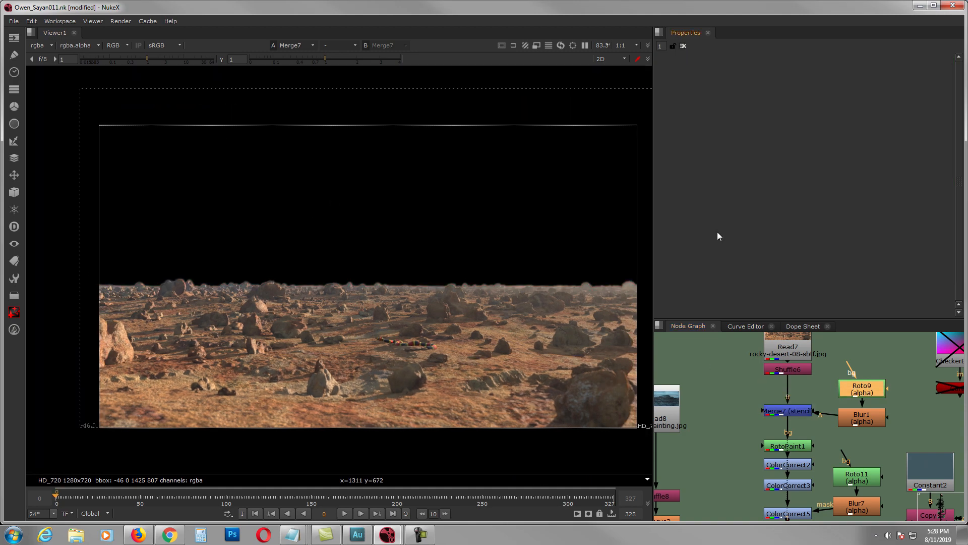
Compare the RotoPaint1 output with Merge7 in the viewer, inspecting RotoPaint1's clone strokes, and close its settings.
{"action": "left_click_drag", "start_coordinate": [802, 449], "coordinate": [802, 439]}
{"action": "key", "text": "1"}
{"action": "double_click", "coordinate": [802, 439]}
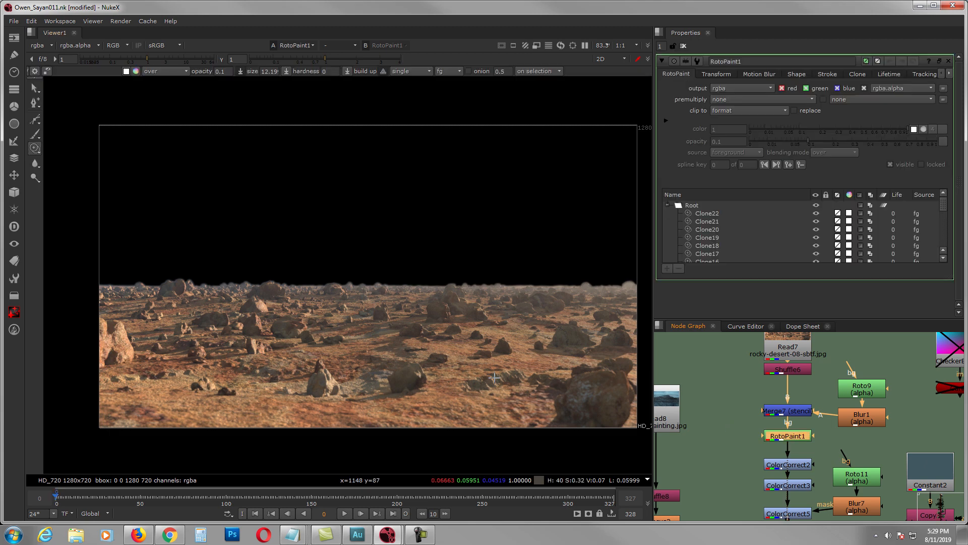
{"action": "left_click", "coordinate": [788, 411]}
{"action": "key", "text": "1"}
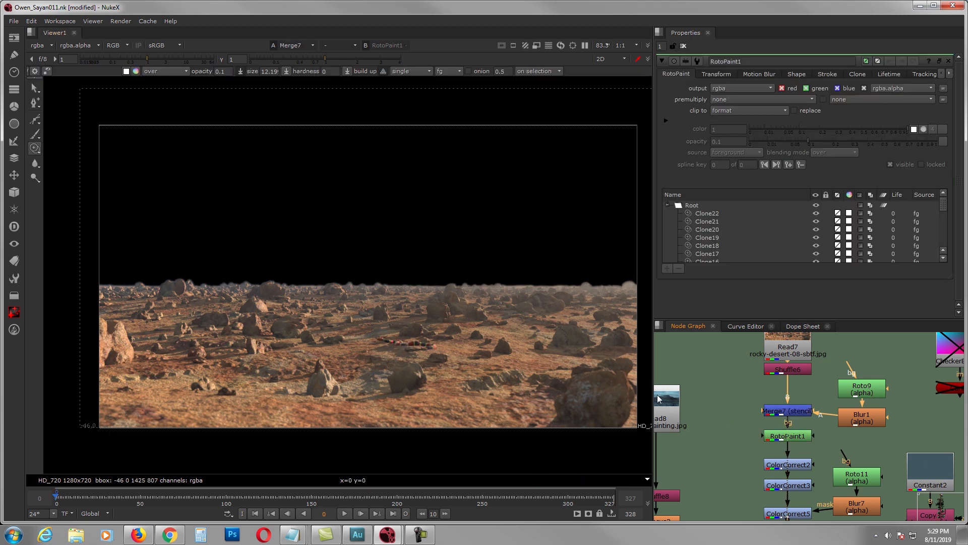
{"action": "key", "text": "1"}
{"action": "key", "text": "2"}
{"action": "key", "text": "1"}
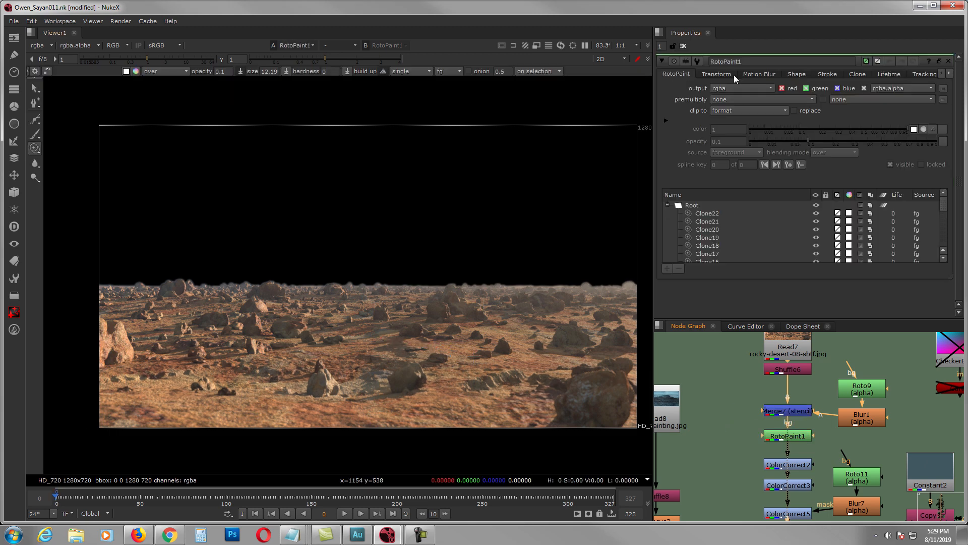
{"action": "left_click", "coordinate": [683, 46]}
View the results of ColorCorrect2 and ColorCorrect3 in sequence and open ColorCorrect3's settings.
{"action": "middle_click_drag", "start_coordinate": [799, 436], "coordinate": [804, 413]}
{"action": "left_click", "coordinate": [806, 446]}
{"action": "key", "text": "1"}
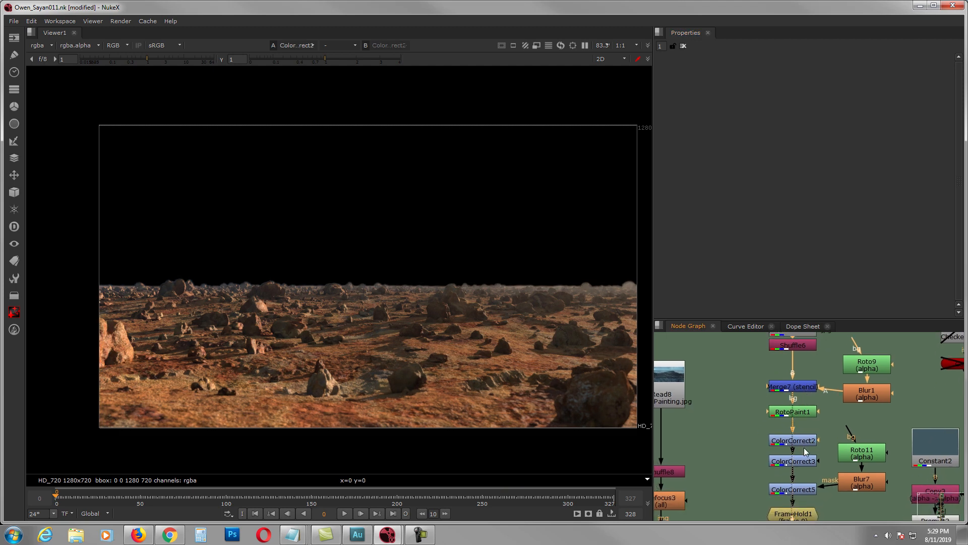
{"action": "left_click", "coordinate": [805, 462]}
{"action": "key", "text": "1"}
{"action": "middle_click_drag", "start_coordinate": [804, 462], "coordinate": [804, 428]}
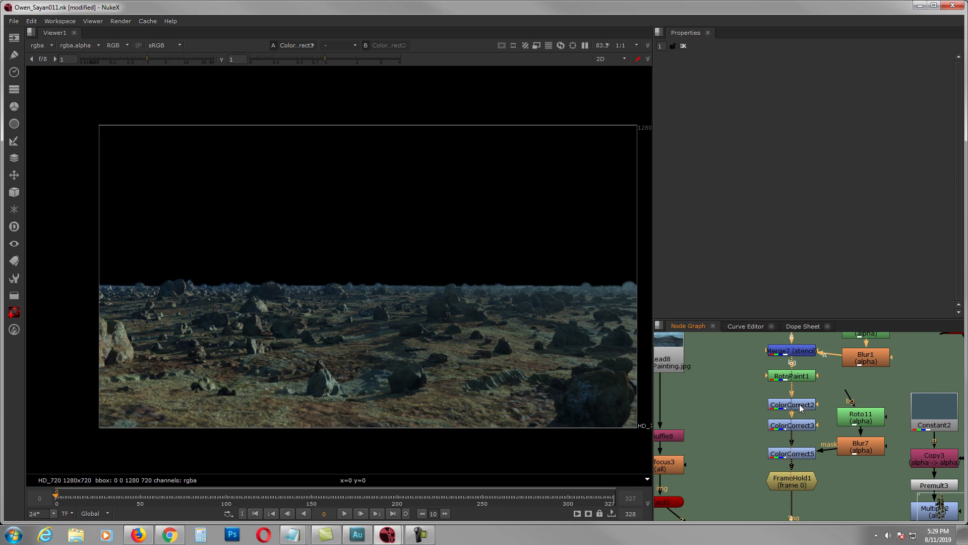
{"action": "double_click", "coordinate": [802, 425]}
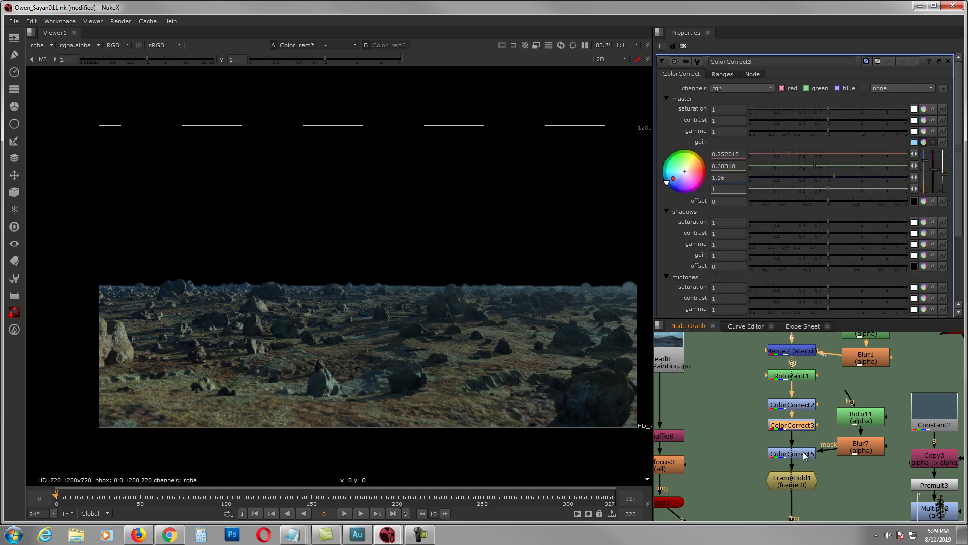
Inspect ColorCorrect5 and its Roto11 horizon mask, show the ColorCorrect5 result, and close all node settings.
{"action": "double_click", "coordinate": [805, 454]}
{"action": "double_click", "coordinate": [850, 417]}
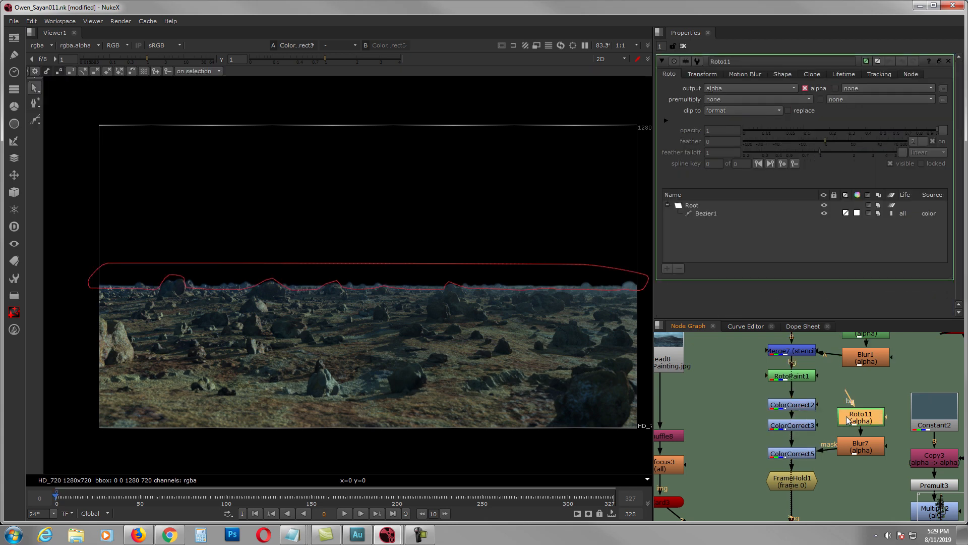
{"action": "left_click", "coordinate": [807, 454]}
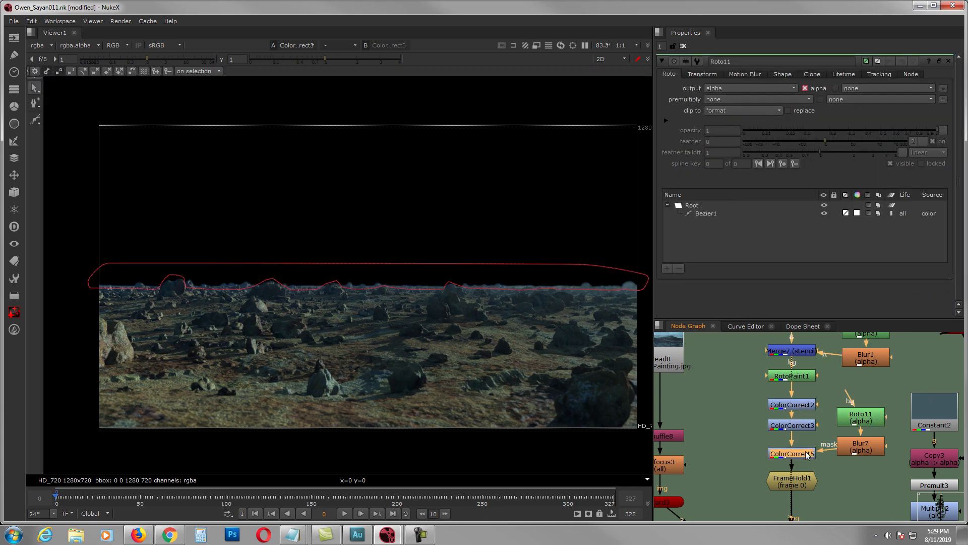
{"action": "left_click", "coordinate": [685, 46]}
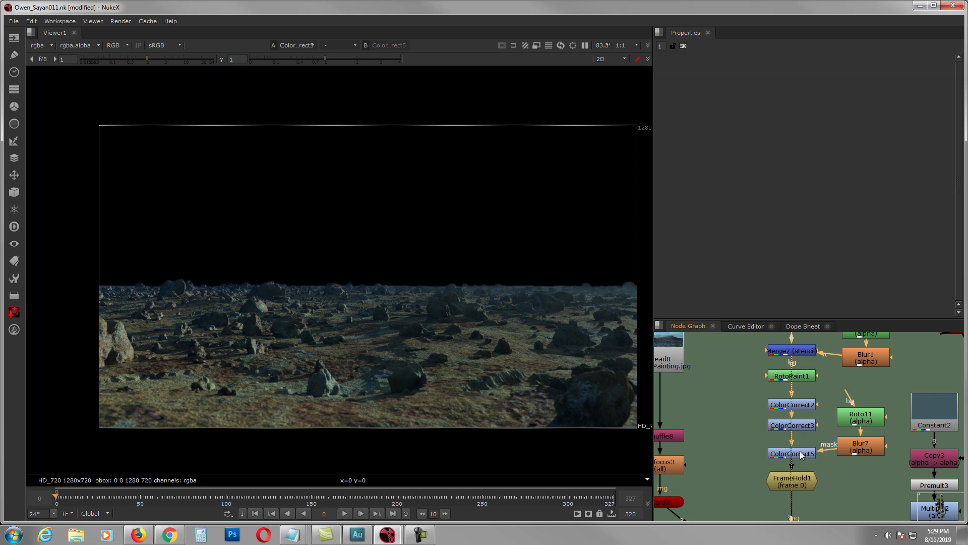
View the FrameHold1 output and locate the Card2, camera and scene nodes further down the node graph.
{"action": "key", "text": "1"}
{"action": "middle_click_drag", "start_coordinate": [810, 471], "coordinate": [833, 395]}
{"action": "scroll", "coordinate": [833, 395], "scroll_direction": "down", "scroll_amount": 2}
{"action": "scroll", "coordinate": [827, 427], "scroll_direction": "up", "scroll_amount": 3}
{"action": "left_click", "coordinate": [827, 432]}
{"action": "scroll", "coordinate": [860, 406], "scroll_direction": "down", "scroll_amount": 2}
{"action": "scroll", "coordinate": [836, 415], "scroll_direction": "down", "scroll_amount": 5}
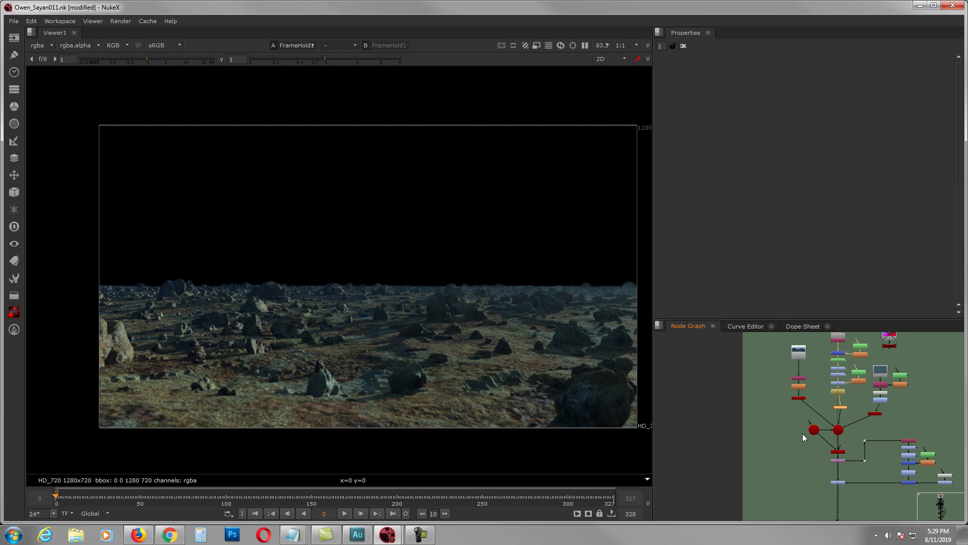
Examine the camera tracker branch with its camera, scene and WriteGeo1 nodes, and return to the matte painting branches.
{"action": "scroll", "coordinate": [819, 441], "scroll_direction": "up", "scroll_amount": 5}
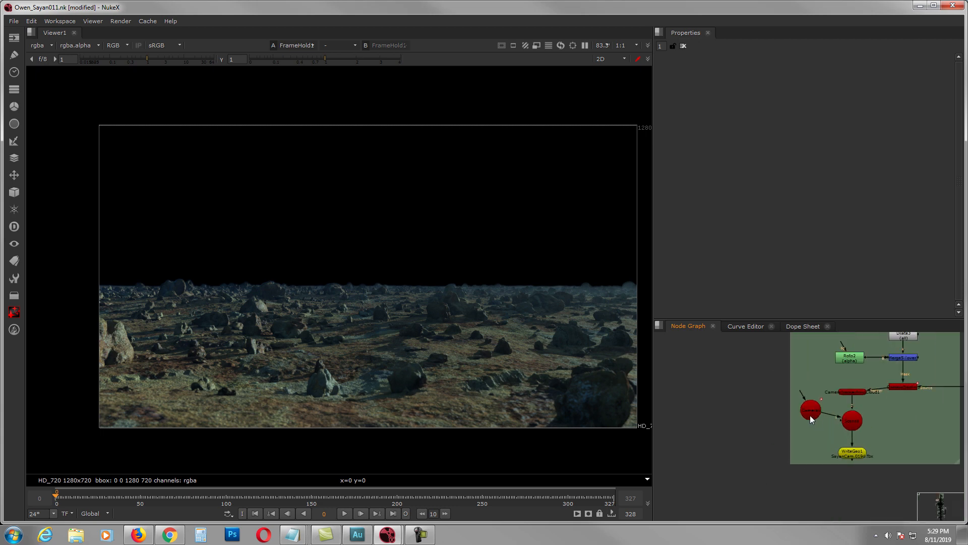
{"action": "scroll", "coordinate": [806, 410], "scroll_direction": "down", "scroll_amount": 5}
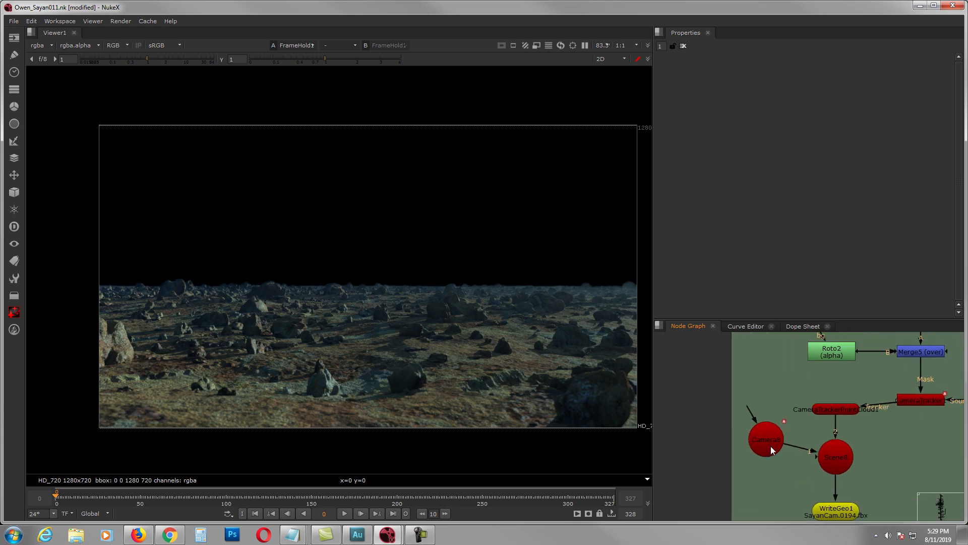
{"action": "scroll", "coordinate": [774, 462], "scroll_direction": "down", "scroll_amount": 3}
{"action": "scroll", "coordinate": [817, 434], "scroll_direction": "up", "scroll_amount": 6}
{"action": "scroll", "coordinate": [799, 414], "scroll_direction": "up", "scroll_amount": 3}
{"action": "scroll", "coordinate": [864, 426], "scroll_direction": "down", "scroll_amount": 2}
{"action": "middle_click_drag", "start_coordinate": [840, 423], "coordinate": [844, 446]}
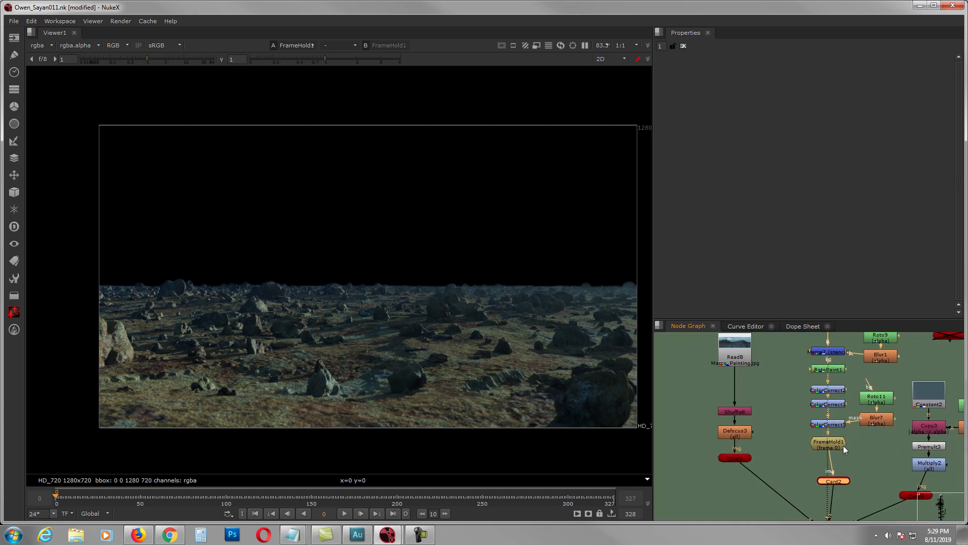
Show the Defocus3 output of the Marco_Painting background branch in the viewer.
{"action": "scroll", "coordinate": [752, 447], "scroll_direction": "up", "scroll_amount": 2}
{"action": "left_click", "coordinate": [731, 427]}
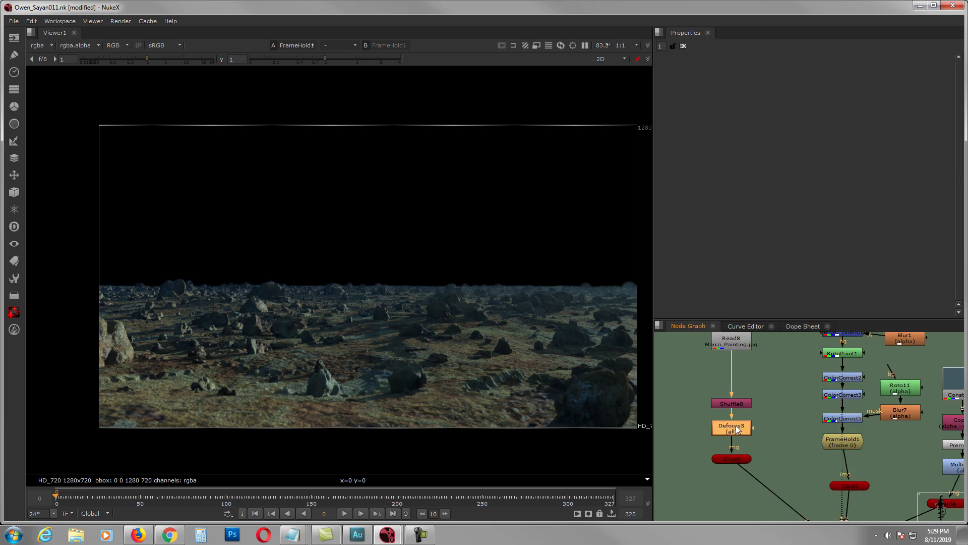
{"action": "key", "text": "1"}
{"action": "mouse_move", "coordinate": [824, 462]}
{"action": "middle_mouse_down"}
{"action": "mouse_move", "coordinate": [894, 442]}
{"action": "mouse_move", "coordinate": [876, 488]}
{"action": "mouse_move", "coordinate": [831, 470]}
{"action": "mouse_move", "coordinate": [834, 451]}
{"action": "middle_mouse_up"}
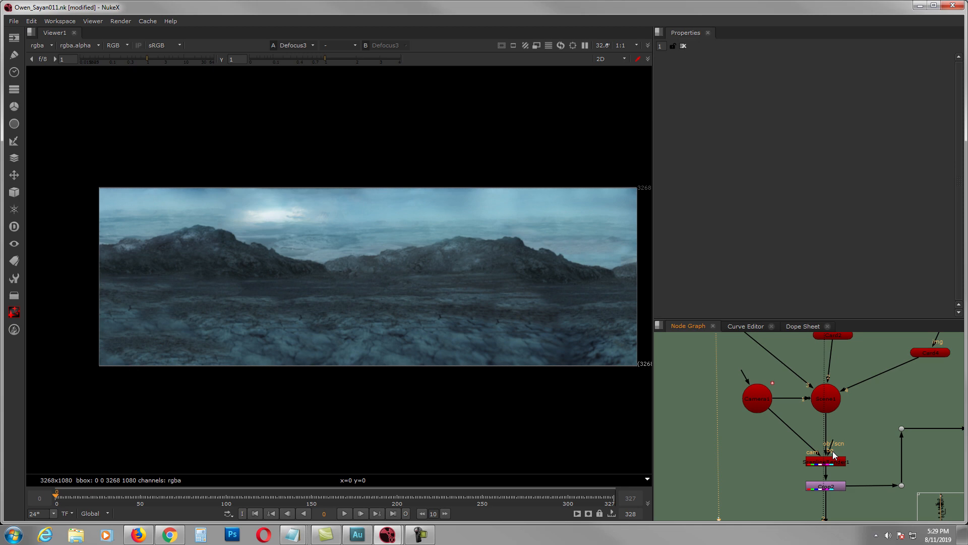
View the ScanlineRender output, and examine the Scene1 card and camera setup from another angle in 3D.
{"action": "left_click", "coordinate": [836, 463]}
{"action": "key", "text": "1"}
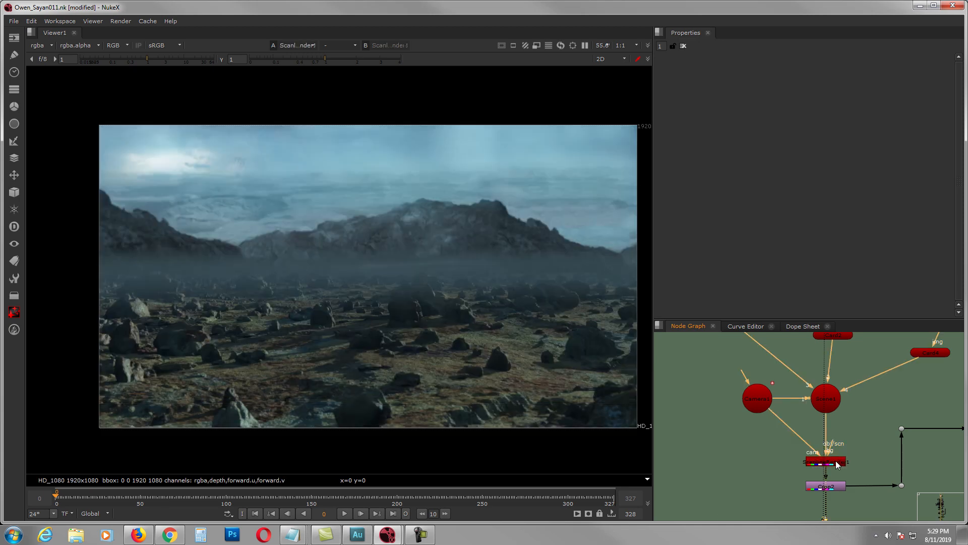
{"action": "left_click", "coordinate": [830, 399]}
{"action": "key", "text": "1"}
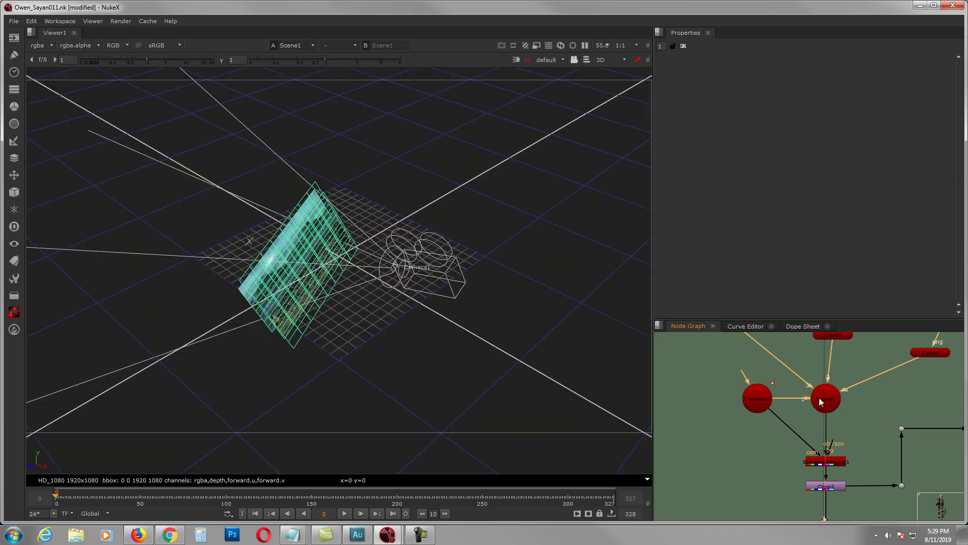
{"action": "left_click_drag", "start_coordinate": [467, 328], "coordinate": [562, 365], "text": "ctrl"}
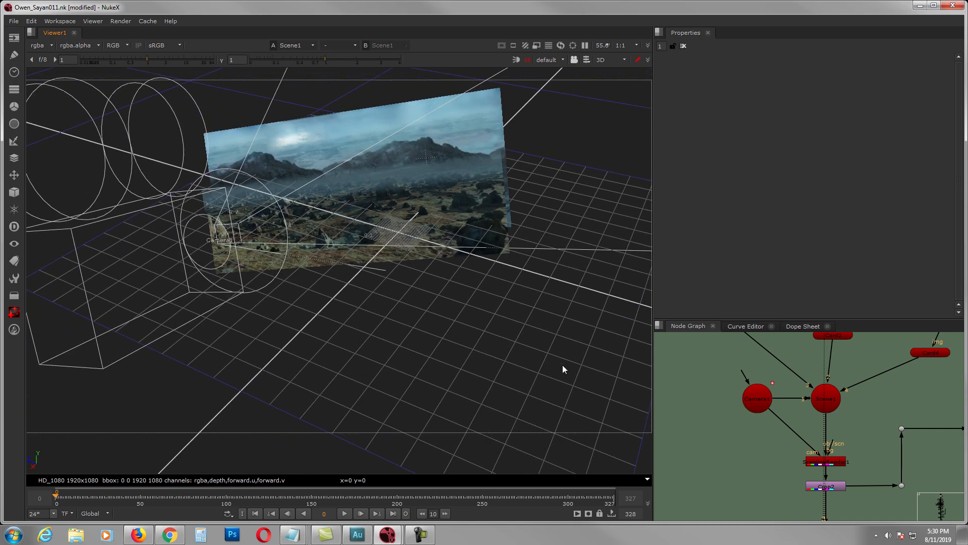
Switch the viewer back to 2D and show the ScanlineRender output.
{"action": "left_click", "coordinate": [612, 61]}
{"action": "left_click", "coordinate": [609, 68]}
{"action": "middle_click_drag", "start_coordinate": [839, 435], "coordinate": [842, 415]}
{"action": "left_click", "coordinate": [842, 434]}
{"action": "key", "text": "1"}
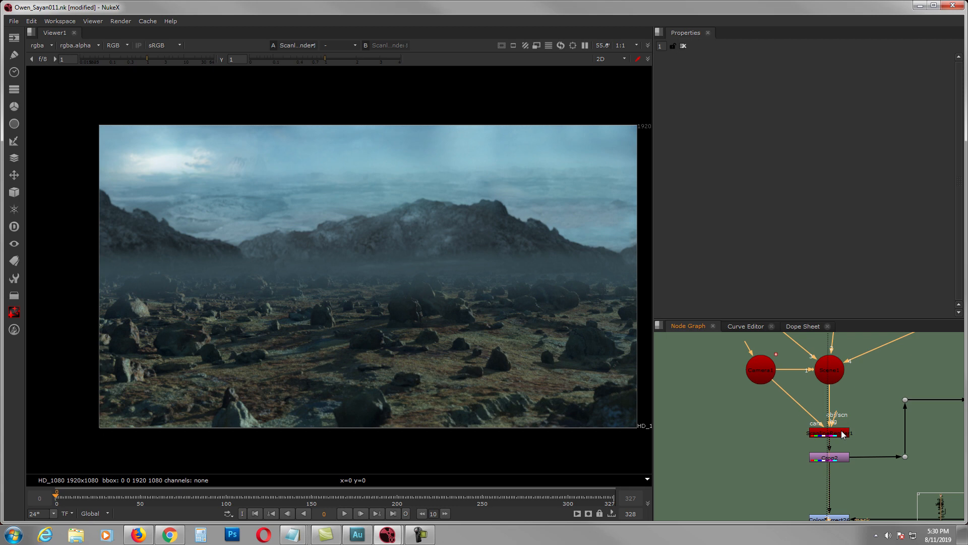
View the Crop2 output and open its settings.
{"action": "left_click_drag", "start_coordinate": [839, 457], "coordinate": [838, 461]}
{"action": "key", "text": "1"}
{"action": "double_click", "coordinate": [838, 461]}
Show the Merge31 ground mask in the viewer and scrub the timeline to frame 193.
{"action": "scroll", "coordinate": [933, 461], "scroll_direction": "down", "scroll_amount": 3}
{"action": "middle_click_drag", "start_coordinate": [941, 463], "coordinate": [817, 424]}
{"action": "scroll", "coordinate": [832, 438], "scroll_direction": "up", "scroll_amount": 2}
{"action": "scroll", "coordinate": [851, 466], "scroll_direction": "up", "scroll_amount": 2}
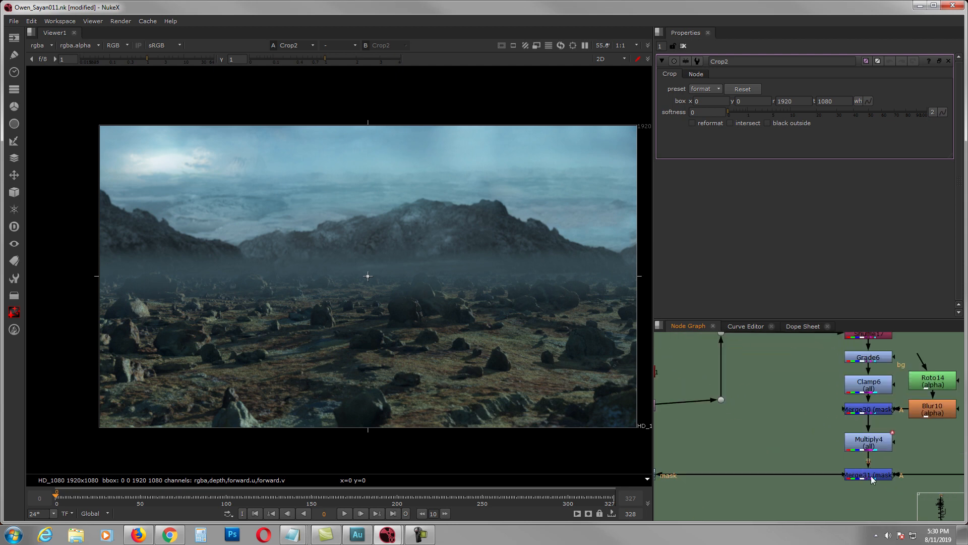
{"action": "middle_click_drag", "start_coordinate": [874, 475], "coordinate": [811, 469]}
{"action": "left_click", "coordinate": [811, 470]}
{"action": "key", "text": "1"}
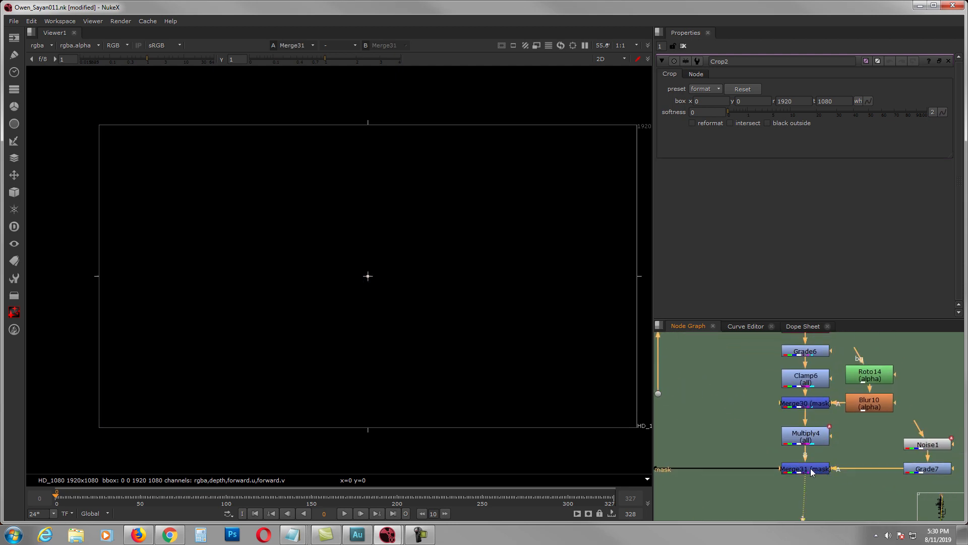
{"action": "left_click", "coordinate": [236, 496]}
{"action": "left_click_drag", "start_coordinate": [284, 497], "coordinate": [385, 500]}
{"action": "left_click", "coordinate": [695, 459]}
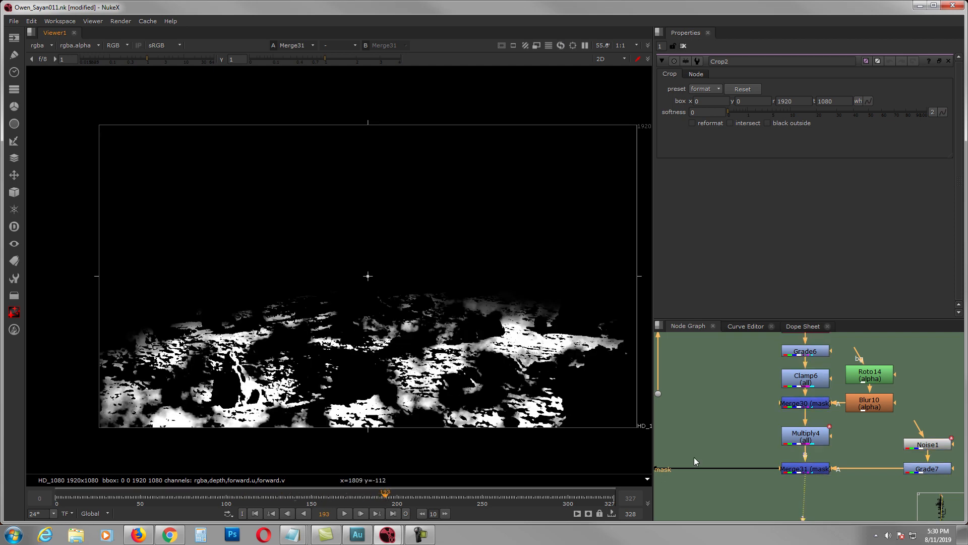
View the output of the ColorCorrect node below Crop2 that uses the Merge31 mask.
{"action": "scroll", "coordinate": [787, 432], "scroll_direction": "down", "scroll_amount": 3}
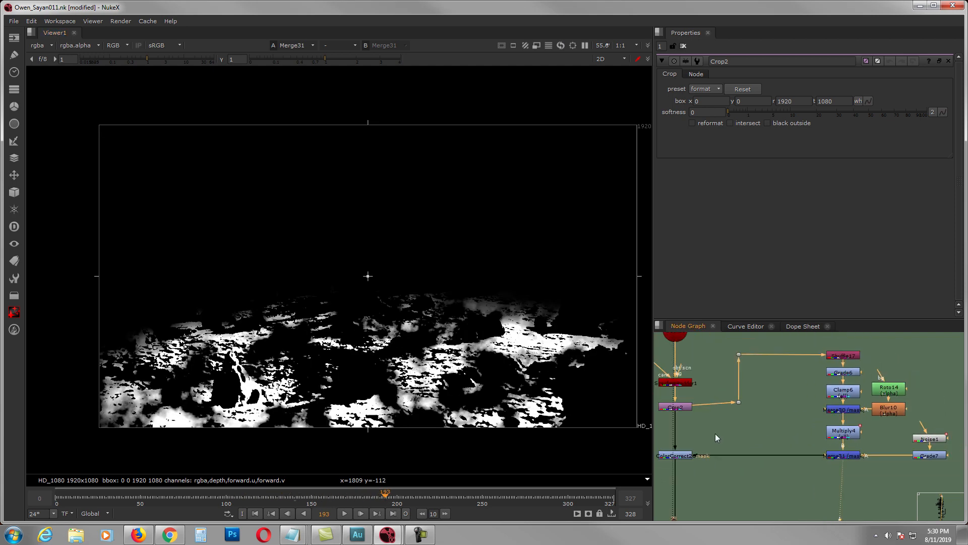
{"action": "middle_click_drag", "start_coordinate": [715, 435], "coordinate": [734, 430]}
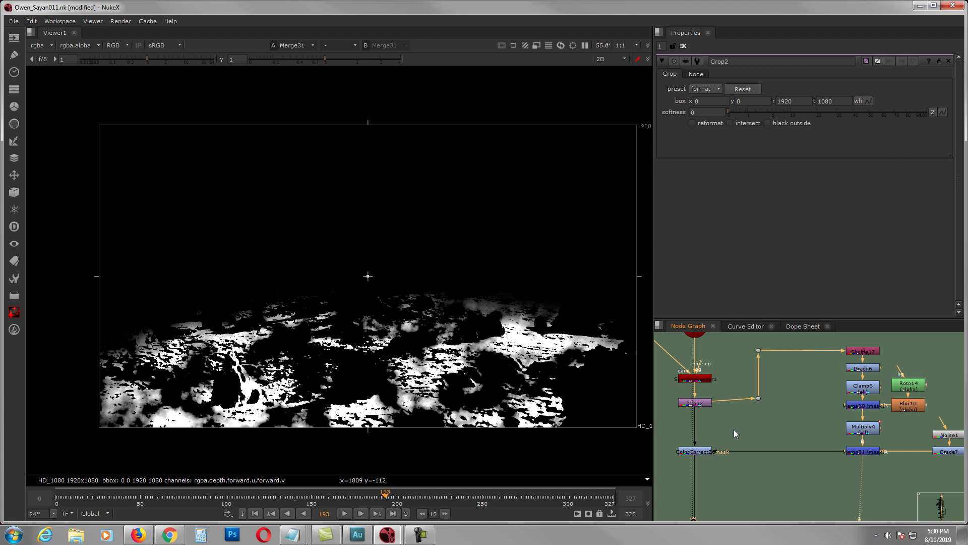
{"action": "left_click", "coordinate": [701, 405]}
{"action": "left_click", "coordinate": [706, 448]}
{"action": "key", "text": "1"}
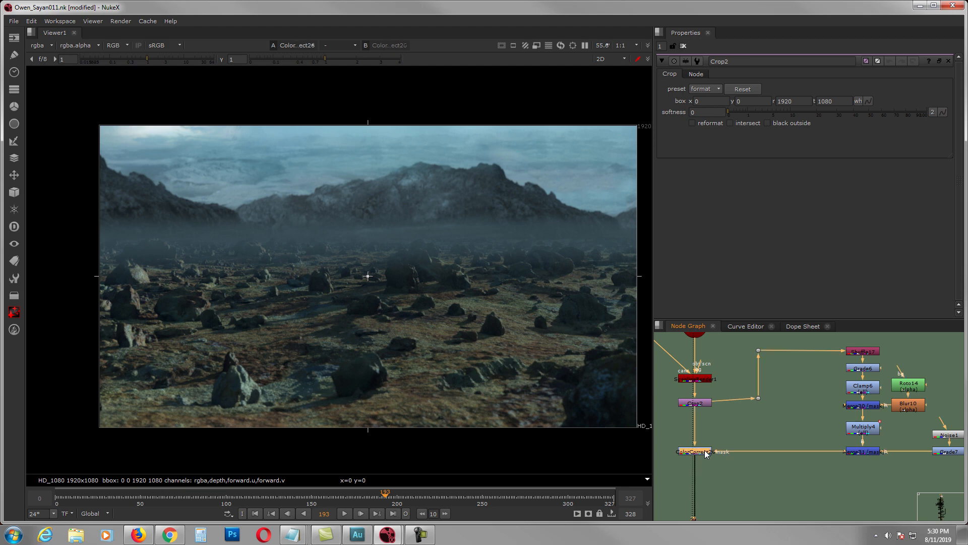
Compare the Crop2 output repeatedly with the masked ColorCorrect result in the viewer.
{"action": "left_click", "coordinate": [702, 404]}
{"action": "key", "text": "2"}
{"action": "key", "text": "1"}
{"action": "key", "text": "2"}
{"action": "key", "text": "1"}
{"action": "key", "text": "2"}
{"action": "key", "text": "1"}
{"action": "key", "text": "2"}
{"action": "key", "text": "1"}
{"action": "key", "text": "2"}
{"action": "key", "text": "1"}
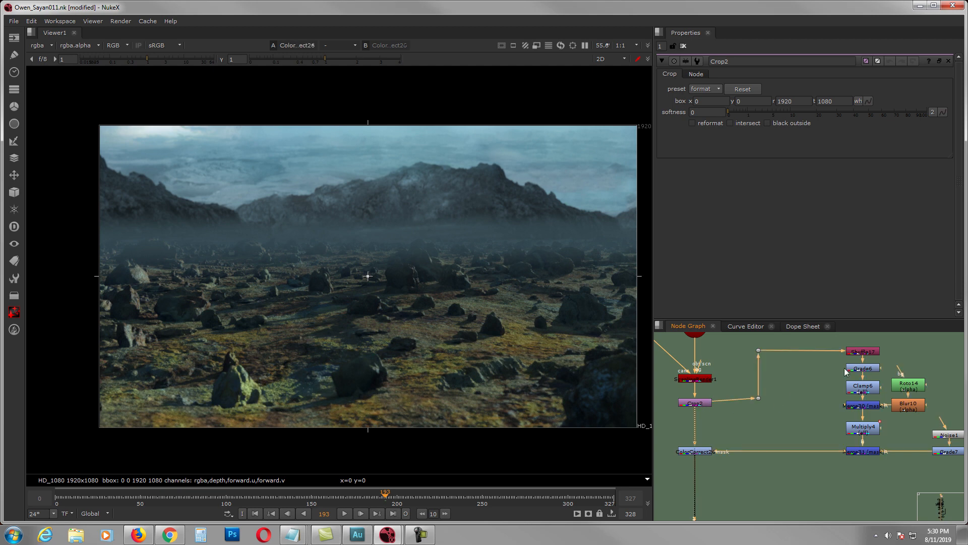
Inspect the Shuffle17 settings and view the Shuffle17, Grade6 and Clamp6 outputs in sequence.
{"action": "double_click", "coordinate": [859, 353]}
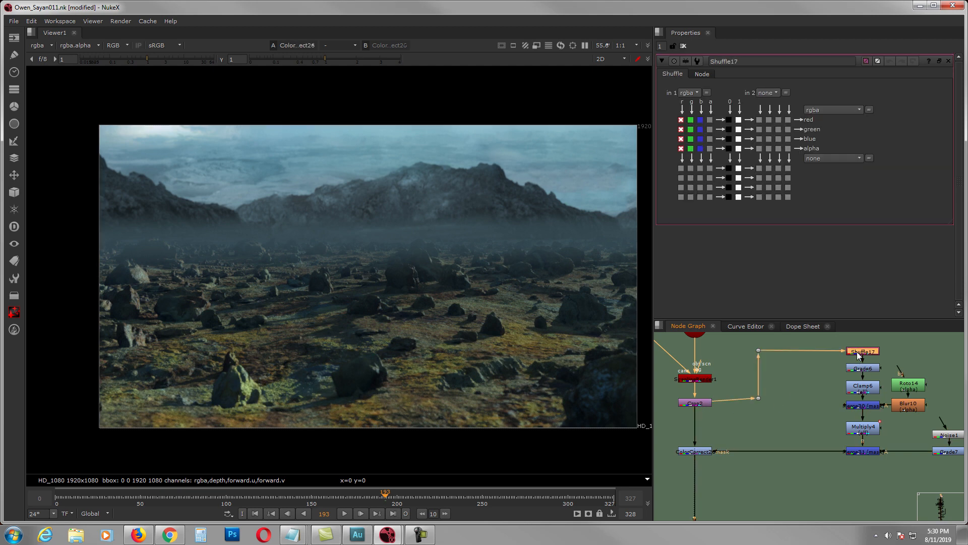
{"action": "key", "text": "1"}
{"action": "left_click", "coordinate": [858, 368]}
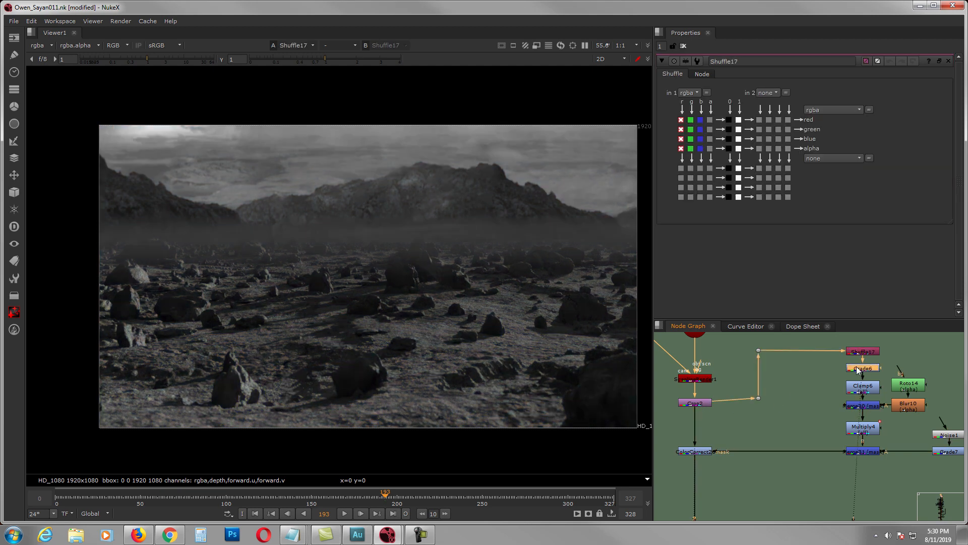
{"action": "key", "text": "1"}
{"action": "left_click", "coordinate": [855, 385]}
{"action": "key", "text": "1"}
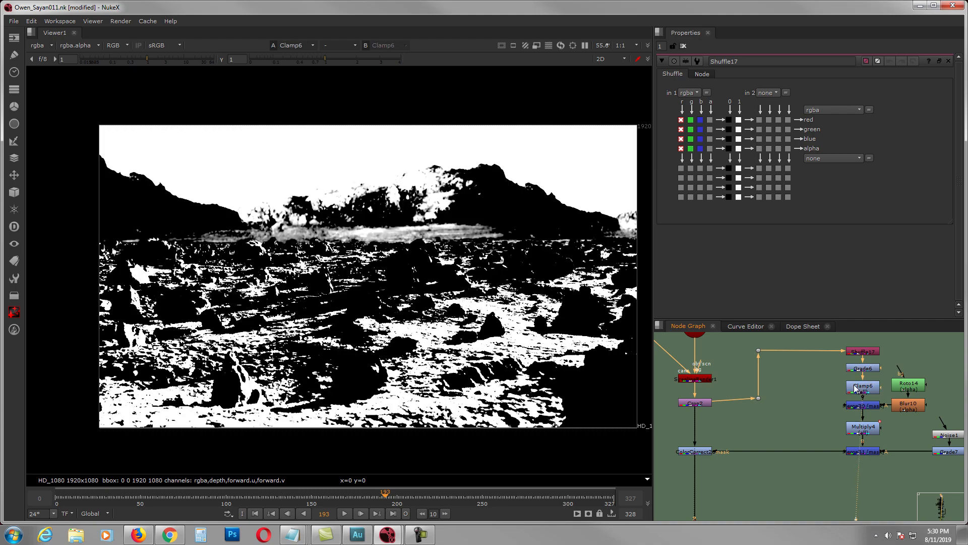
View the Merge30 mask result and inspect the Roto14 ellipse settings.
{"action": "double_click", "coordinate": [859, 386]}
{"action": "left_click", "coordinate": [867, 408]}
{"action": "key", "text": "1"}
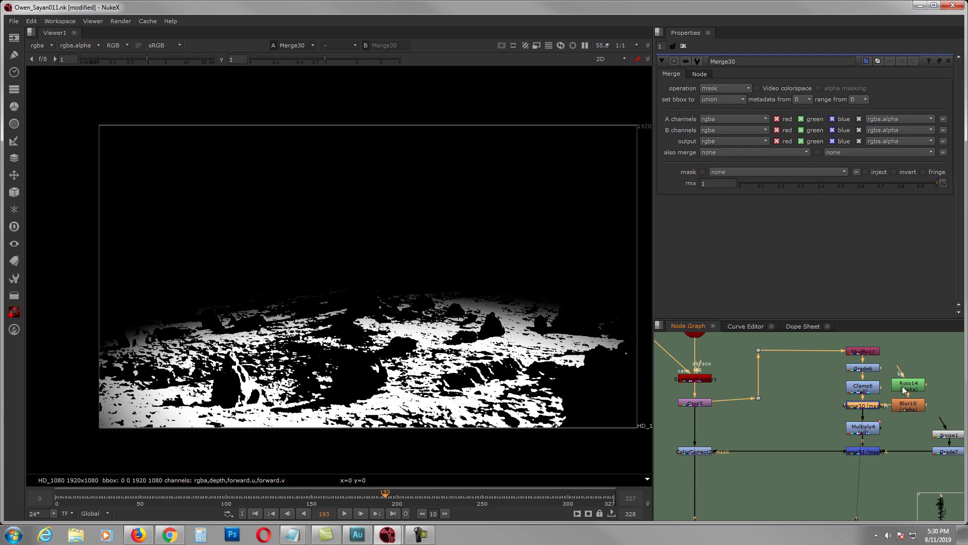
{"action": "double_click", "coordinate": [905, 388]}
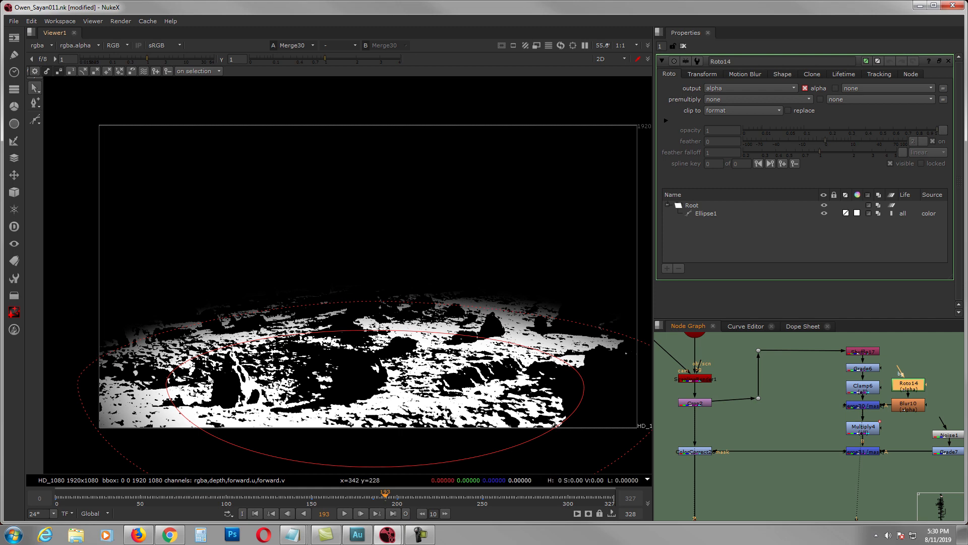
View the Multiply4 output and open its settings.
{"action": "left_click", "coordinate": [868, 429]}
{"action": "key", "text": "1"}
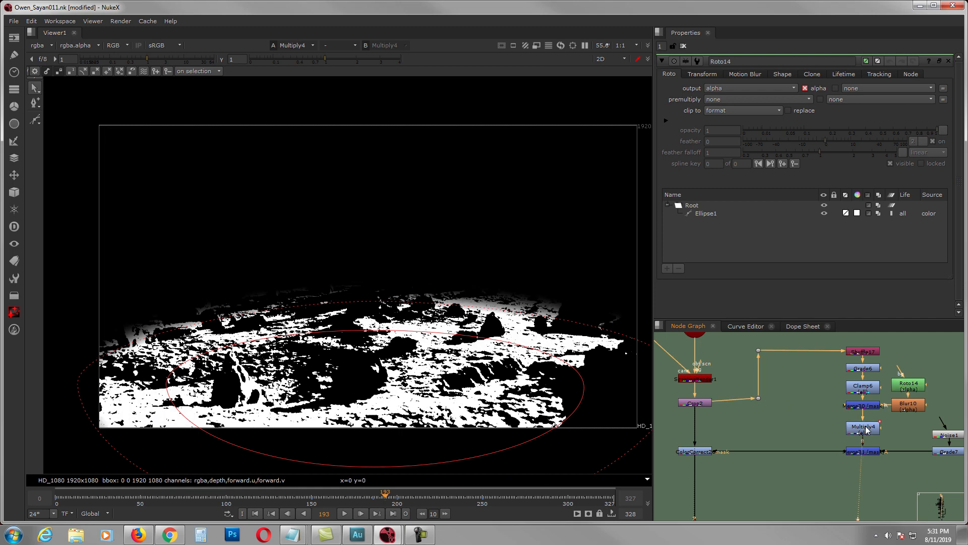
{"action": "double_click", "coordinate": [869, 429]}
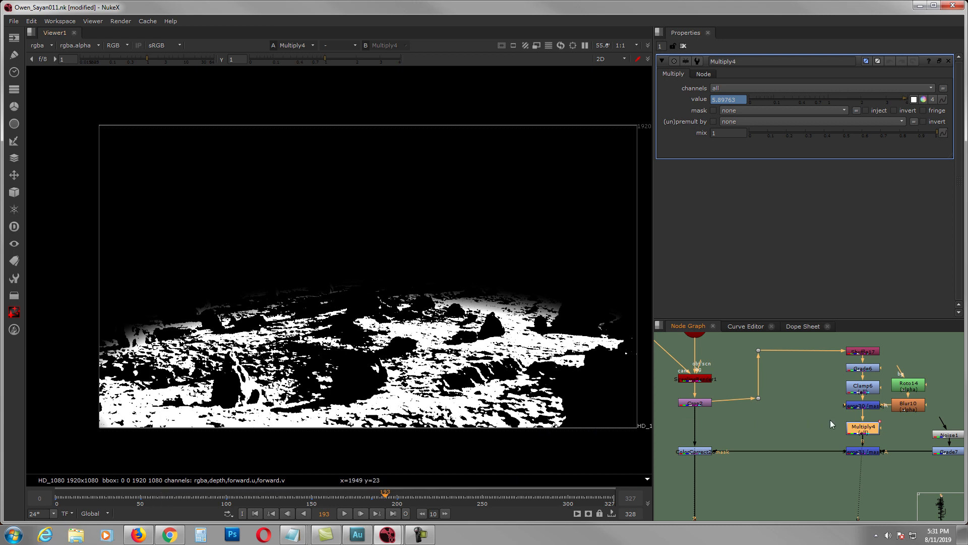
{"action": "middle_click_drag", "start_coordinate": [832, 421], "coordinate": [813, 412]}
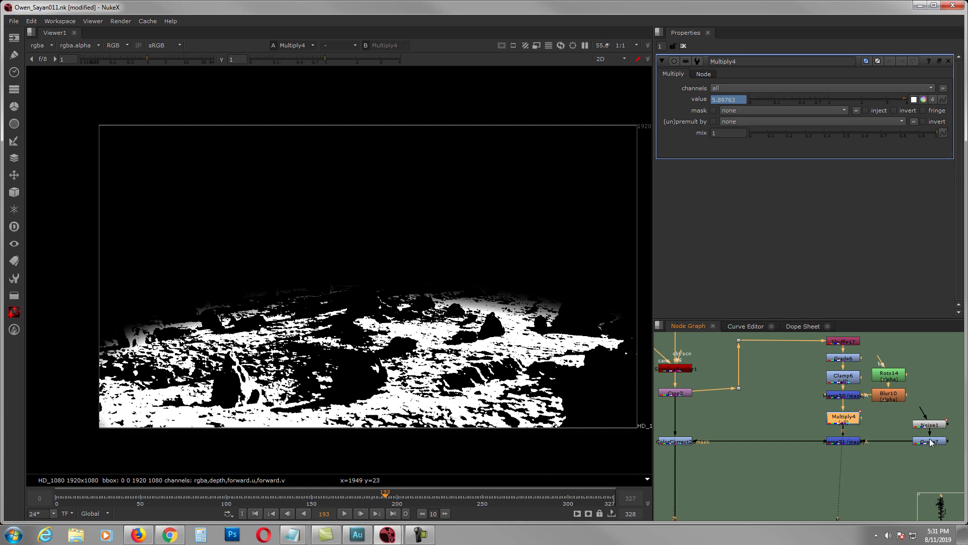
View the Grade7 noise pattern, and compare the Multiply4 output with the Merge31 mask result.
{"action": "left_click", "coordinate": [930, 442]}
{"action": "key", "text": "1"}
{"action": "left_click", "coordinate": [852, 445]}
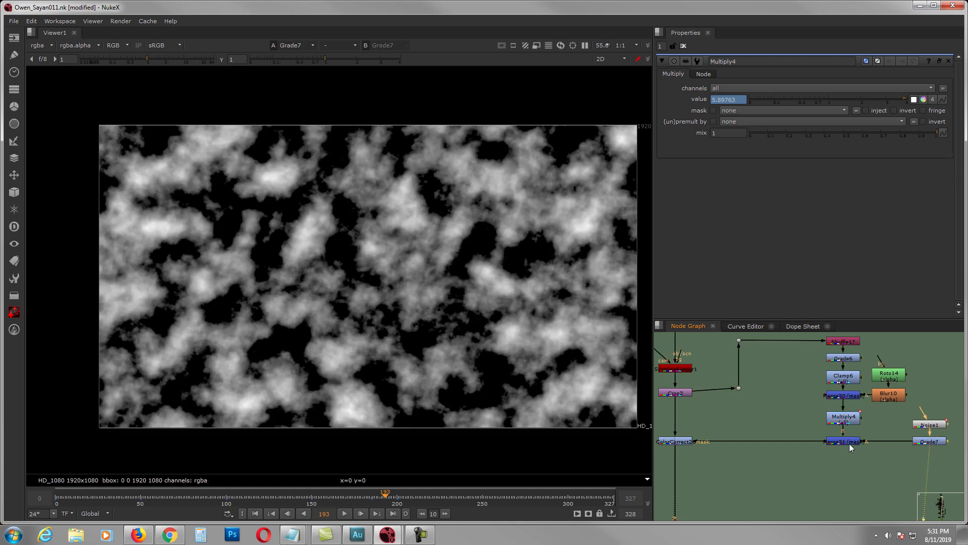
{"action": "left_click_drag", "start_coordinate": [847, 440], "coordinate": [848, 451]}
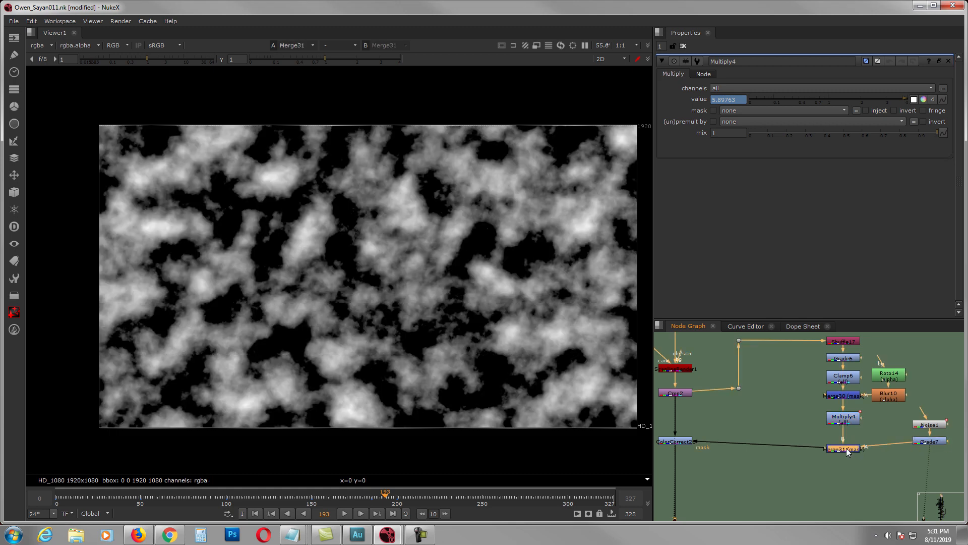
{"action": "key", "text": "1"}
{"action": "left_click", "coordinate": [848, 421]}
{"action": "key", "text": "1"}
{"action": "left_click", "coordinate": [849, 449]}
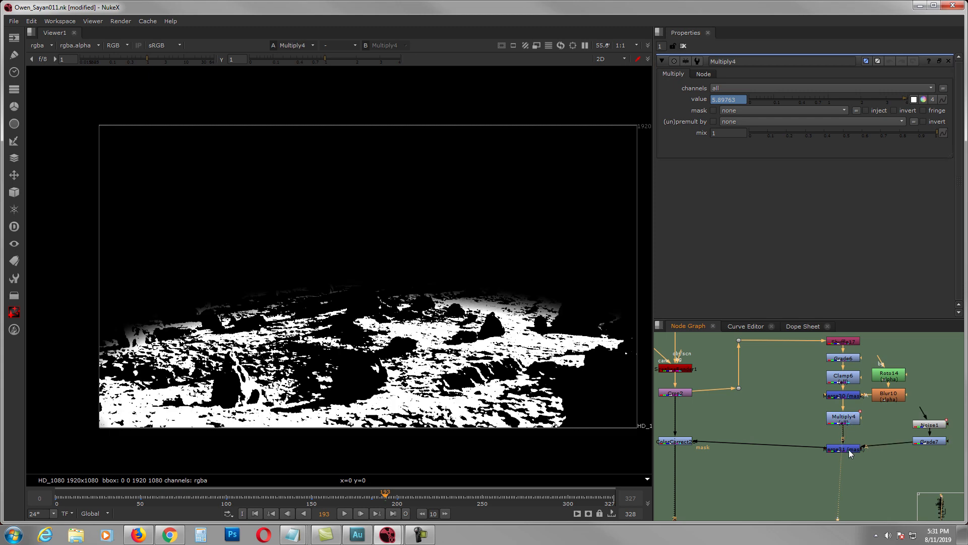
{"action": "left_click", "coordinate": [849, 450]}
{"action": "key", "text": "1"}
Show the masked ColorCorrect result, close all node settings and move the timeline to frame 245.
{"action": "middle_click_drag", "start_coordinate": [752, 434], "coordinate": [800, 420]}
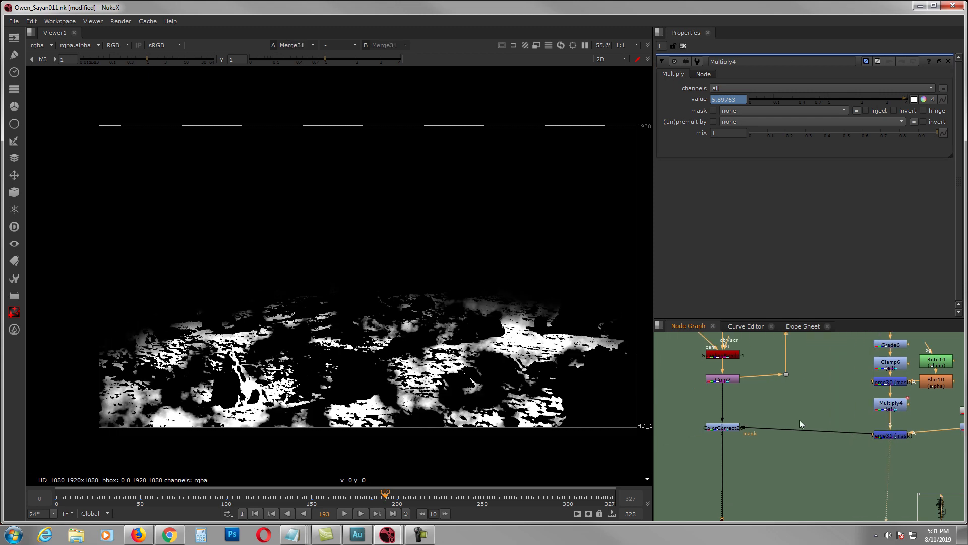
{"action": "left_click_drag", "start_coordinate": [732, 430], "coordinate": [733, 437]}
{"action": "key", "text": "1"}
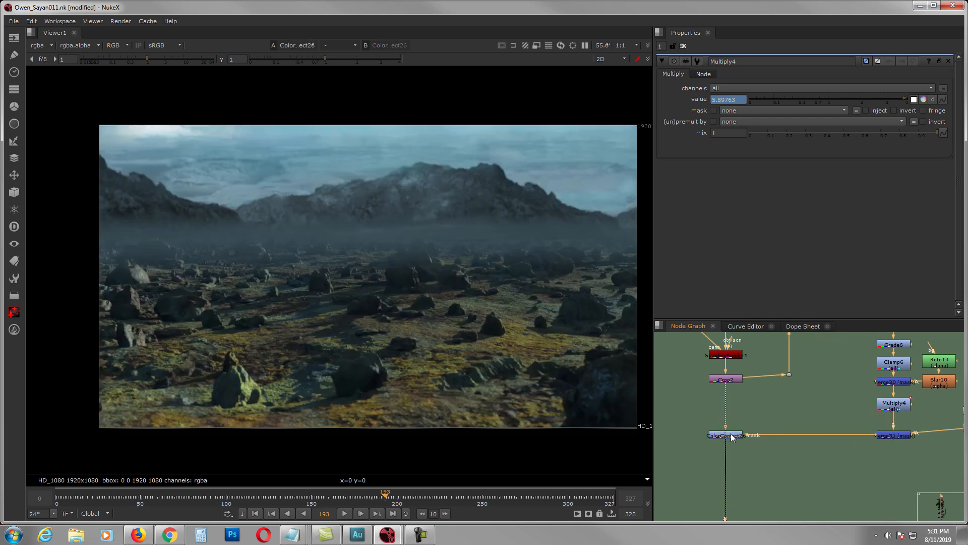
{"action": "left_click", "coordinate": [683, 46]}
{"action": "left_click", "coordinate": [474, 497]}
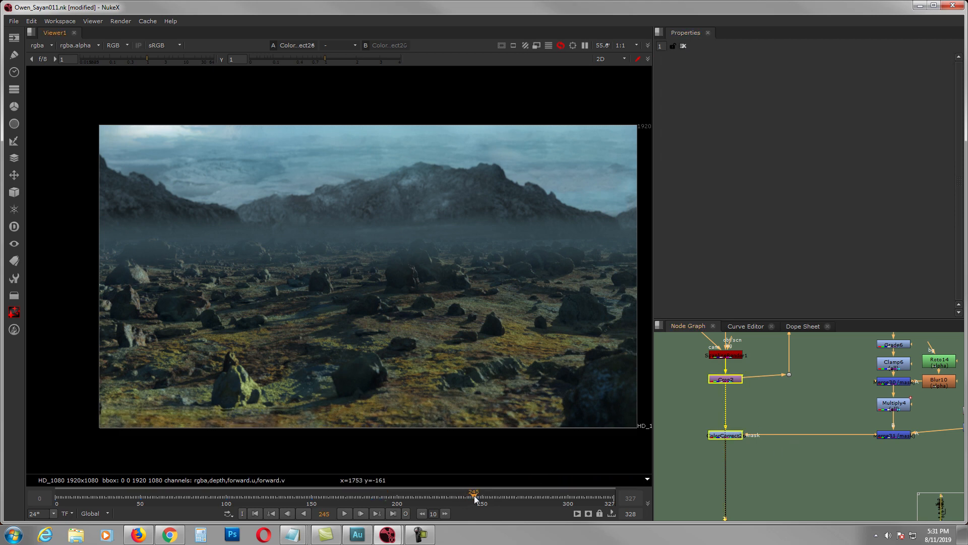
{"action": "middle_click_drag", "start_coordinate": [800, 445], "coordinate": [786, 436]}
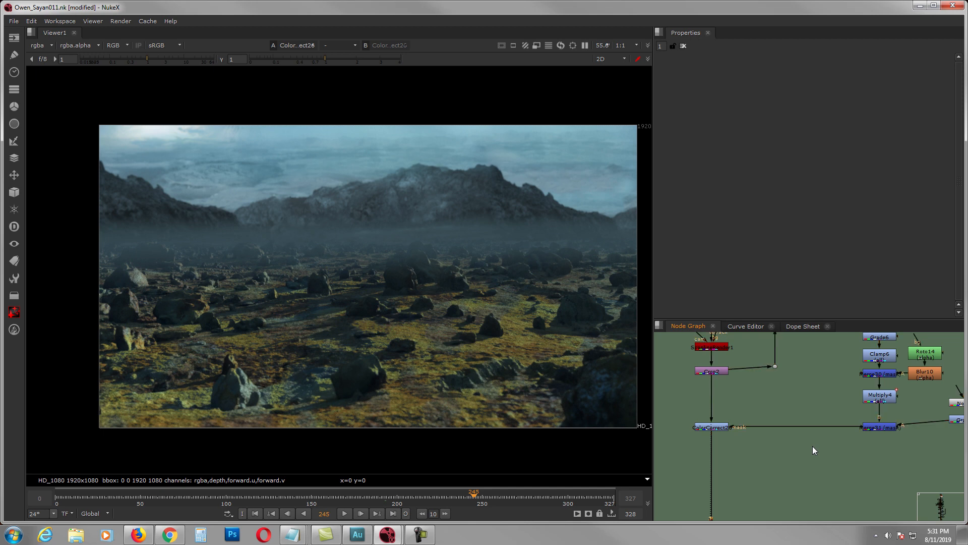
Add a Glow node below the ColorCorrect mask connection and extract it from the pipe so that it stands alone.
{"action": "key", "text": "Tab"}
{"action": "type", "text": "glow"}
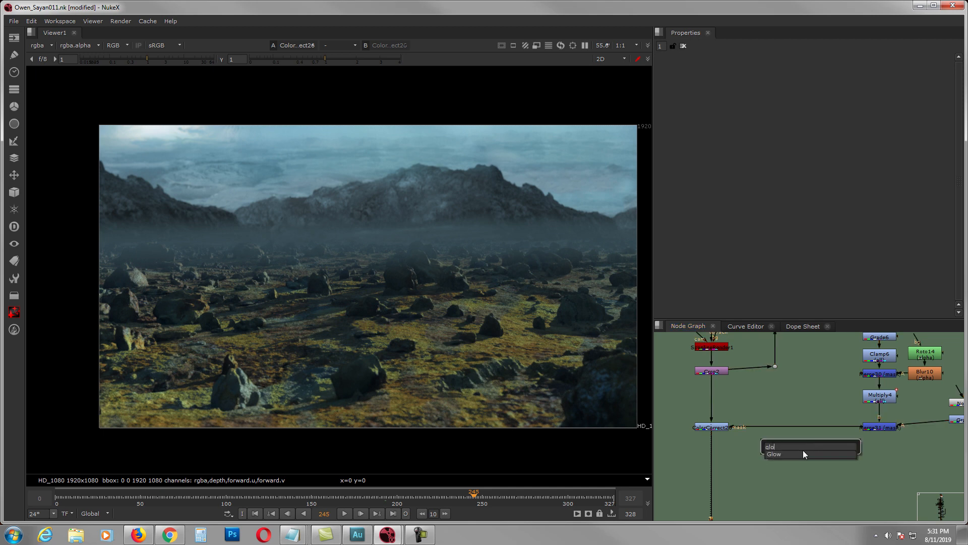
{"action": "key", "text": "Return"}
{"action": "mouse_move", "coordinate": [808, 451]}
{"action": "left_mouse_down"}
{"action": "mouse_move", "coordinate": [821, 430]}
{"action": "mouse_move", "coordinate": [818, 442]}
{"action": "left_mouse_up"}
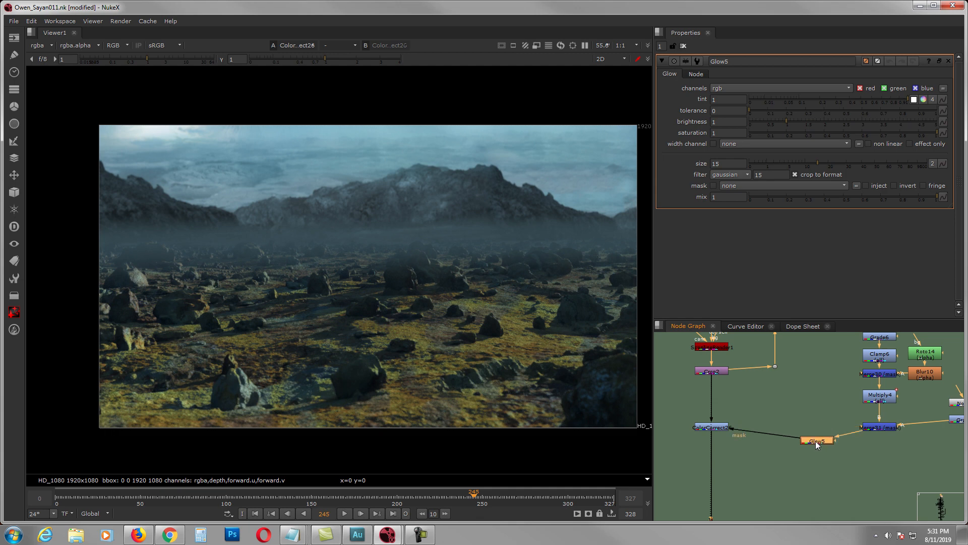
{"action": "key", "text": "ctrl+shift+x"}
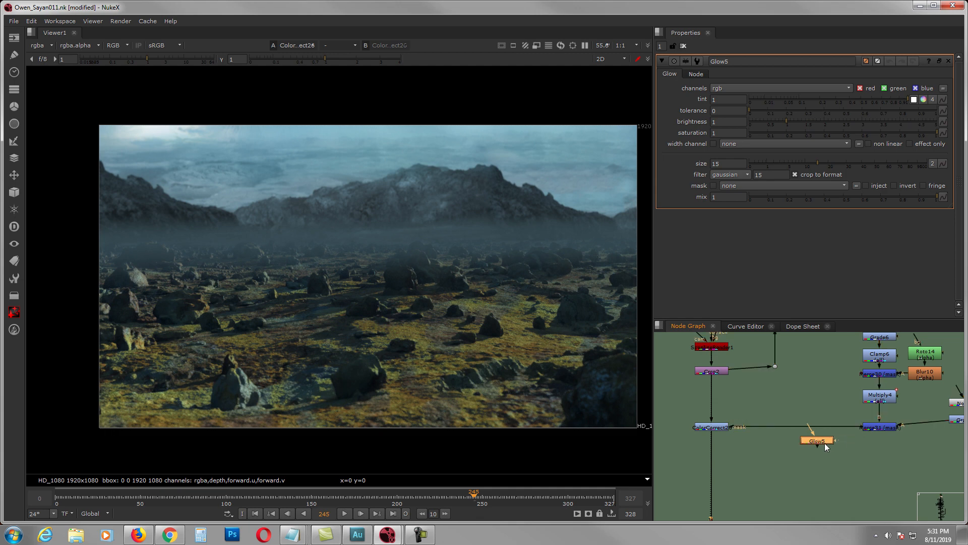
Delete the standalone Glow node from the background branch.
{"action": "key", "text": "Delete"}
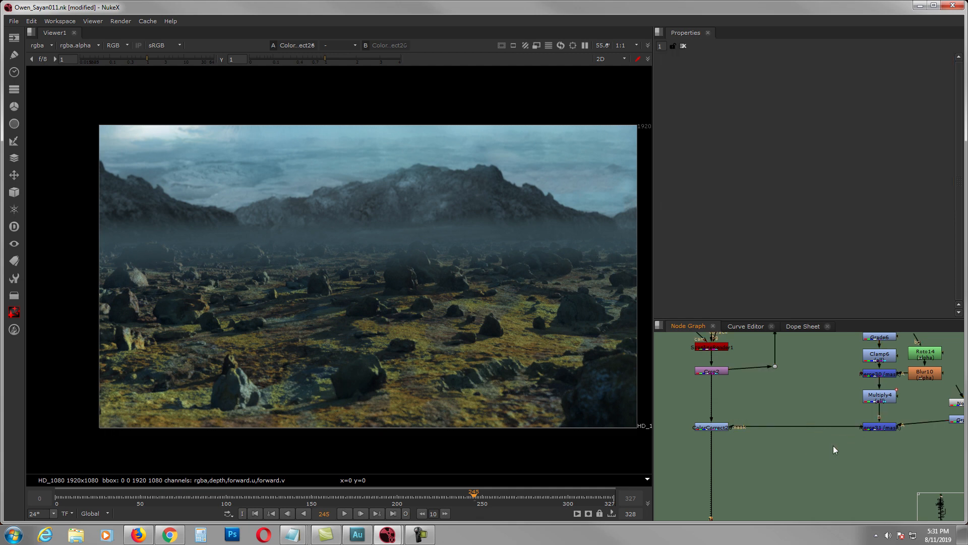
{"action": "key", "text": "Tab"}
{"action": "type", "text": "m"}
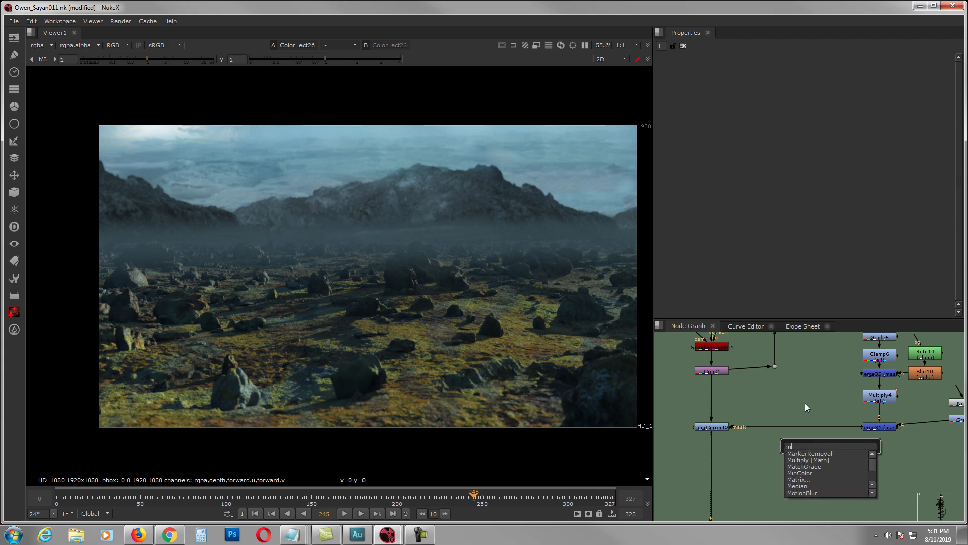
{"action": "key", "text": "Escape"}
Try a Multiply node on the ColorCorrect mask connection with values 3 and 4, and delete it.
{"action": "key", "text": "Tab"}
{"action": "type", "text": "mult"}
{"action": "key", "text": "Return"}
{"action": "left_click_drag", "start_coordinate": [806, 450], "coordinate": [835, 430]}
{"action": "left_click_drag", "start_coordinate": [720, 98], "coordinate": [711, 100]}
{"action": "type", "text": "3"}
{"action": "key", "text": "Return"}
{"action": "type", "text": "4"}
{"action": "key", "text": "Return"}
{"action": "left_click", "coordinate": [823, 449]}
{"action": "left_click", "coordinate": [829, 429]}
{"action": "key", "text": "Delete"}
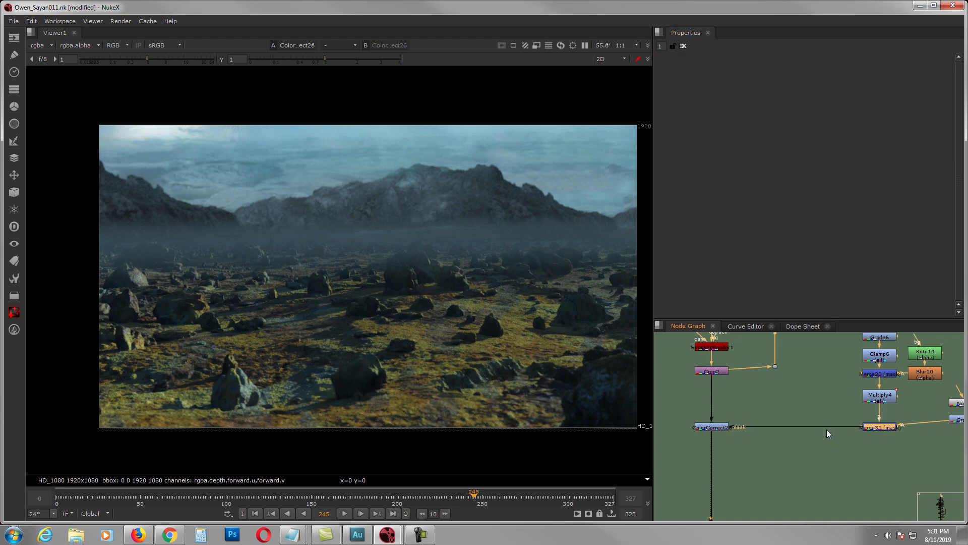
View the Merge31 ground mask, and compare it with the masked ColorCorrect result.
{"action": "left_click", "coordinate": [872, 427], "text": "ctrl+shift"}
{"action": "middle_click_drag", "start_coordinate": [469, 323], "coordinate": [472, 314]}
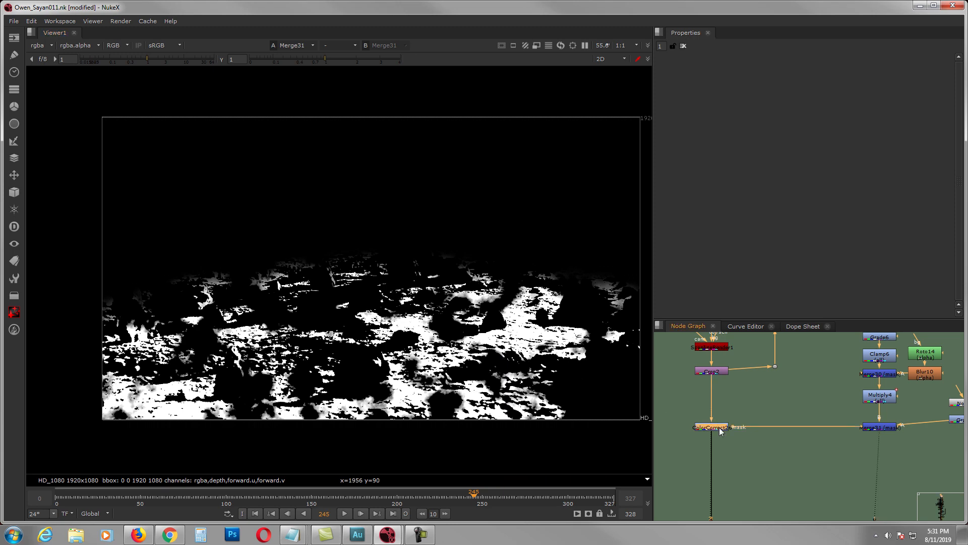
{"action": "left_click", "coordinate": [719, 427], "text": "ctrl+shift"}
{"action": "middle_click_drag", "start_coordinate": [733, 434], "coordinate": [746, 421]}
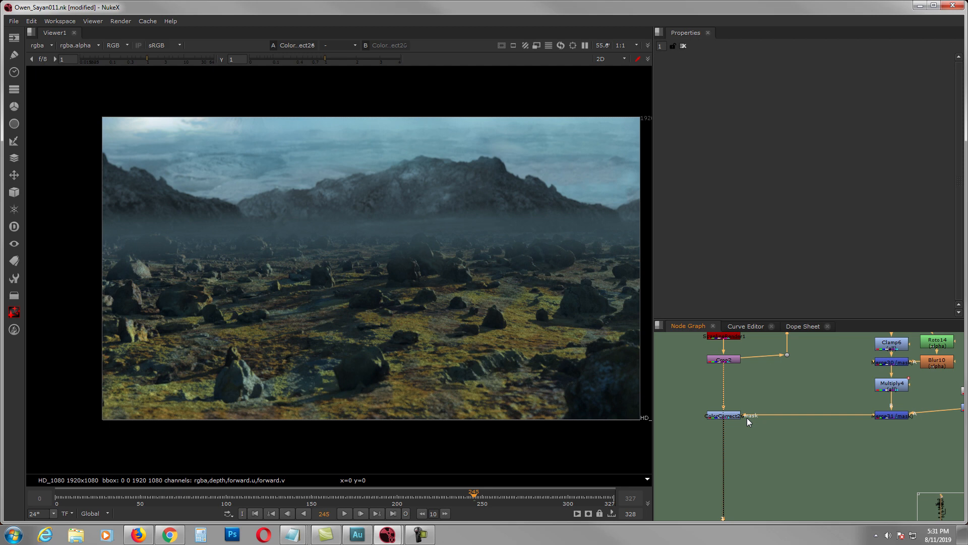
Look over the whole BG MATTE PAINT branch and how it feeds the main pipe.
{"action": "middle_click_drag", "start_coordinate": [746, 413], "coordinate": [760, 364]}
{"action": "left_click_drag", "start_coordinate": [760, 364], "coordinate": [770, 368]}
{"action": "middle_click_drag", "start_coordinate": [784, 434], "coordinate": [800, 398]}
{"action": "scroll", "coordinate": [800, 399], "scroll_direction": "down", "scroll_amount": 3}
{"action": "left_click", "coordinate": [784, 388], "text": "ctrl"}
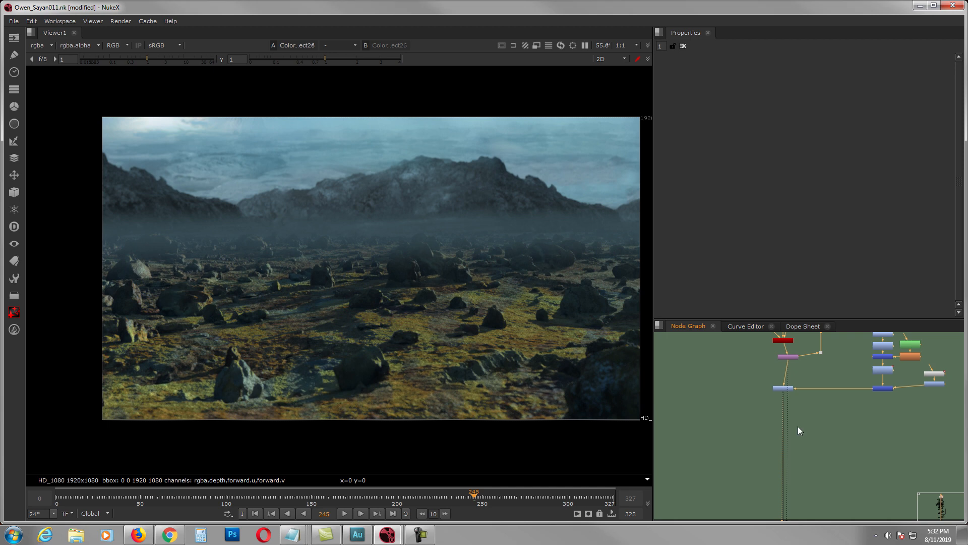
{"action": "scroll", "coordinate": [808, 454], "scroll_direction": "down", "scroll_amount": 5}
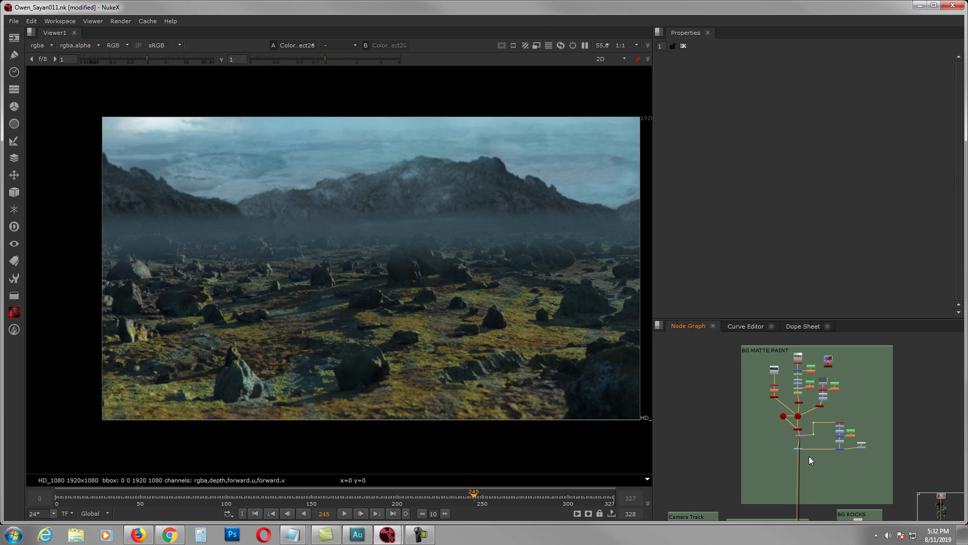
{"action": "mouse_move", "coordinate": [807, 459]}
{"action": "middle_mouse_down"}
{"action": "mouse_move", "coordinate": [812, 436]}
{"action": "mouse_move", "coordinate": [812, 453]}
{"action": "middle_mouse_up"}
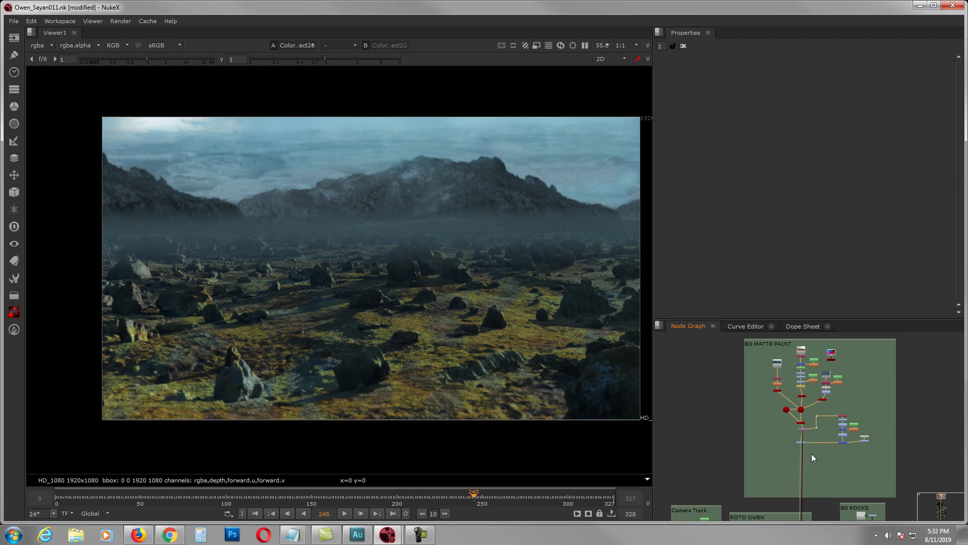
{"action": "left_click_drag", "start_coordinate": [712, 347], "coordinate": [888, 470]}
{"action": "left_click", "coordinate": [819, 483]}
Move the timeline to frame 200 and view the merge that brings the BG ROCKS branch into the main pipe.
{"action": "scroll", "coordinate": [821, 485], "scroll_direction": "up", "scroll_amount": 2}
{"action": "scroll", "coordinate": [827, 467], "scroll_direction": "up", "scroll_amount": 2}
{"action": "middle_click_drag", "start_coordinate": [820, 507], "coordinate": [819, 435]}
{"action": "scroll", "coordinate": [852, 443], "scroll_direction": "up", "scroll_amount": 2}
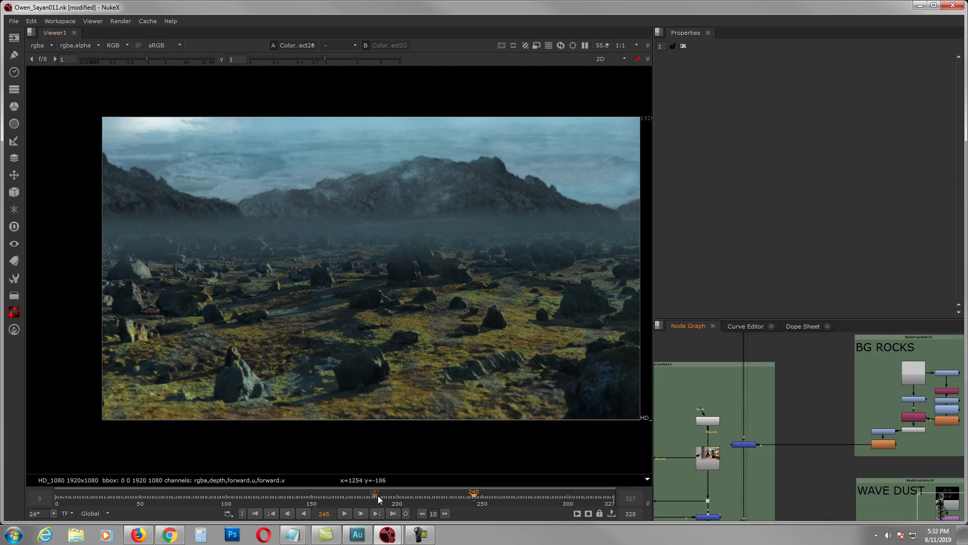
{"action": "left_click", "coordinate": [397, 499]}
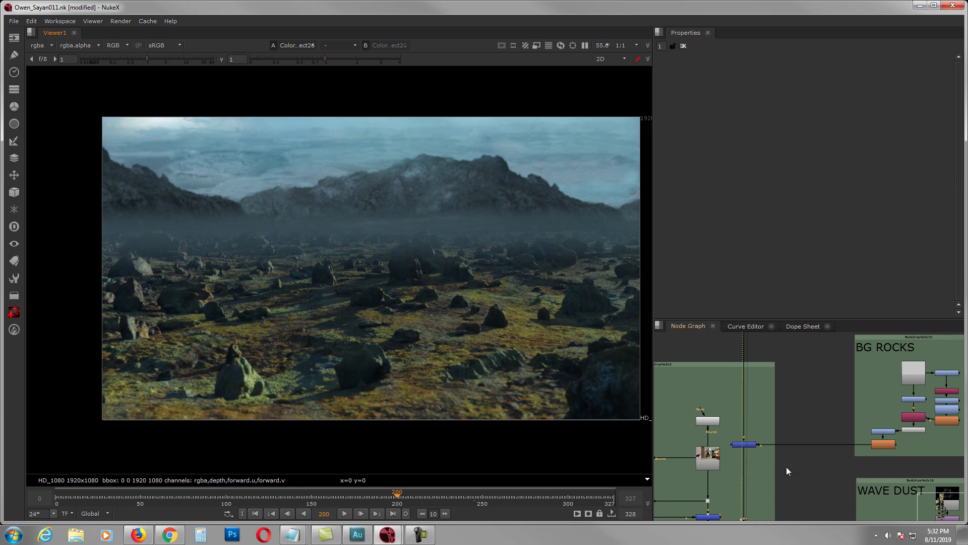
{"action": "left_click", "coordinate": [746, 444]}
{"action": "key", "text": "1"}
Compare the matte painting's ColorCorrect output with the Merge22 result that includes the background rocks.
{"action": "scroll", "coordinate": [785, 394], "scroll_direction": "down", "scroll_amount": 3}
{"action": "middle_click_drag", "start_coordinate": [785, 358], "coordinate": [792, 484]}
{"action": "scroll", "coordinate": [782, 426], "scroll_direction": "up", "scroll_amount": 2}
{"action": "left_click", "coordinate": [763, 427]}
{"action": "key", "text": "1"}
{"action": "left_click", "coordinate": [776, 441]}
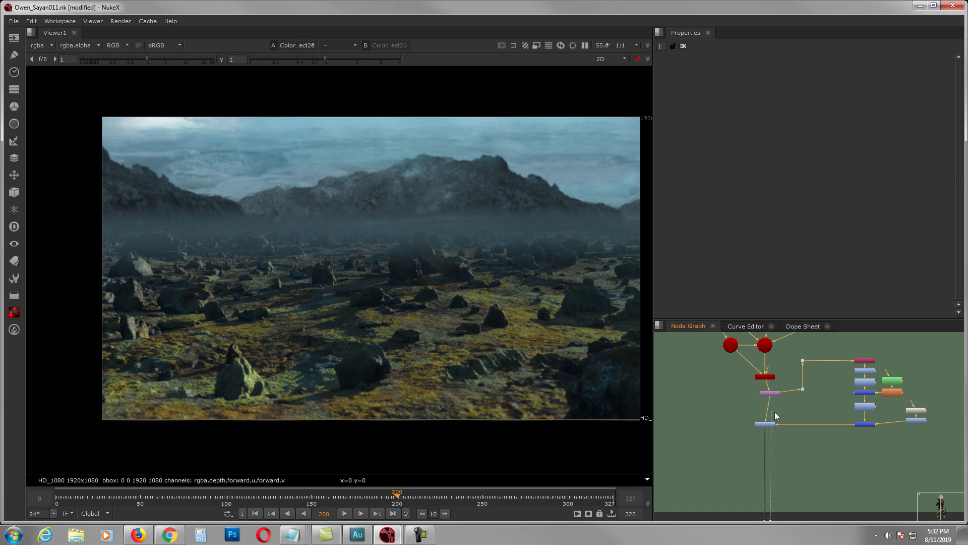
{"action": "scroll", "coordinate": [807, 434], "scroll_direction": "down", "scroll_amount": 3}
{"action": "scroll", "coordinate": [766, 440], "scroll_direction": "up", "scroll_amount": 2}
{"action": "left_click", "coordinate": [759, 435]}
{"action": "key", "text": "1"}
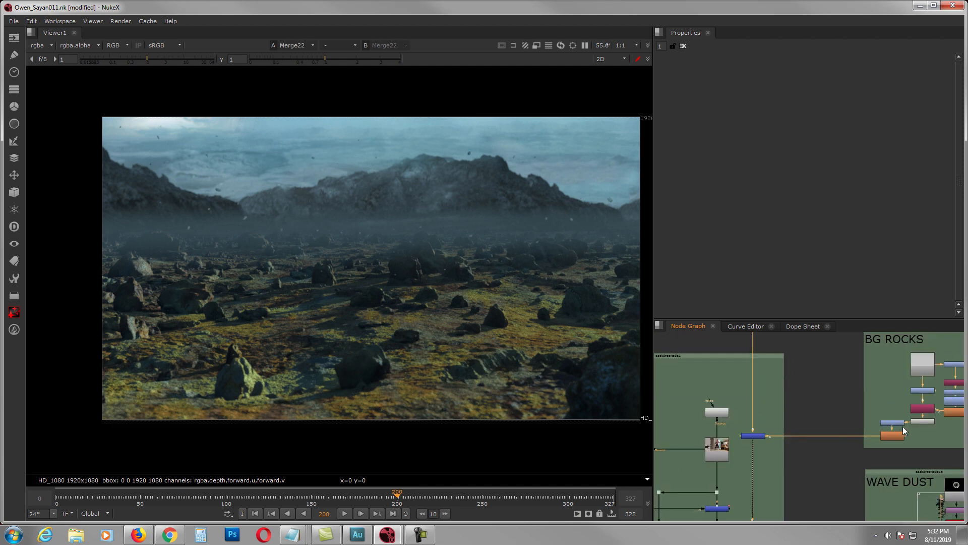
Switch between the ColorCorrect output and Merge22 once more, and fit the merged image to the viewer.
{"action": "middle_click_drag", "start_coordinate": [739, 428], "coordinate": [754, 455]}
{"action": "scroll", "coordinate": [783, 414], "scroll_direction": "down", "scroll_amount": 2}
{"action": "middle_click_drag", "start_coordinate": [783, 414], "coordinate": [787, 481]}
{"action": "scroll", "coordinate": [787, 482], "scroll_direction": "down", "scroll_amount": 1}
{"action": "left_click", "coordinate": [779, 376]}
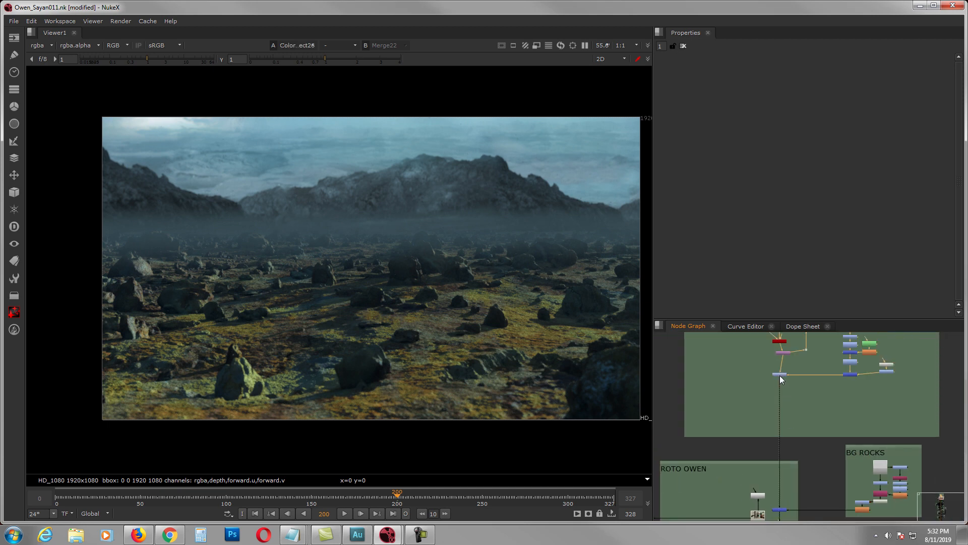
{"action": "left_click", "coordinate": [743, 379]}
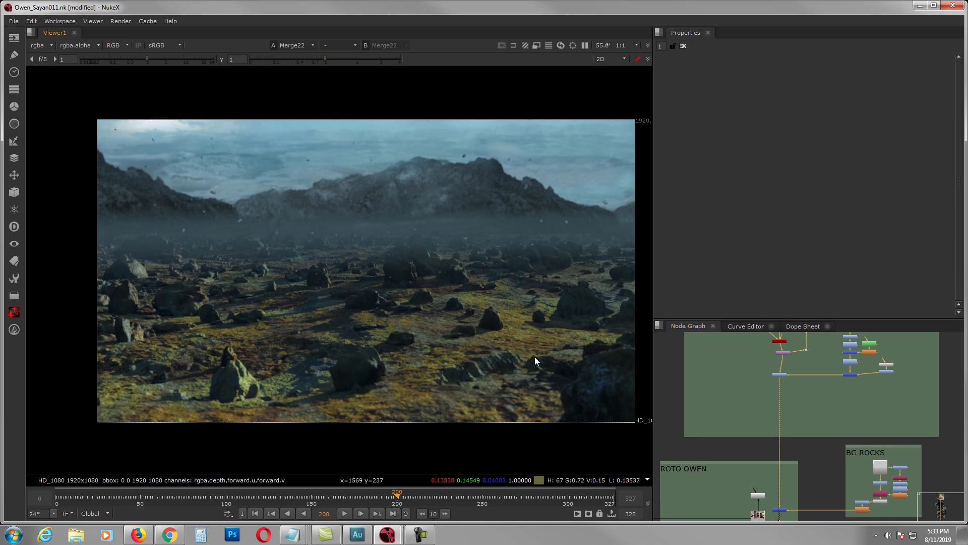
{"action": "key", "text": "f"}
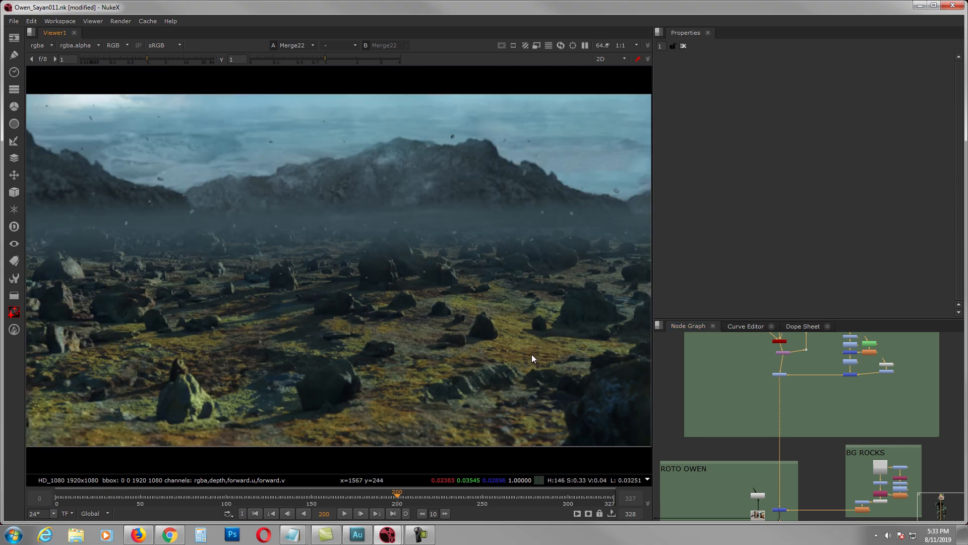
View the Merge36 result that adds the WAVE DUST branch to the main pipe.
{"action": "middle_click_drag", "start_coordinate": [793, 489], "coordinate": [828, 409]}
{"action": "scroll", "coordinate": [807, 433], "scroll_direction": "up", "scroll_amount": 1}
{"action": "scroll", "coordinate": [814, 469], "scroll_direction": "down", "scroll_amount": 1}
{"action": "middle_click_drag", "start_coordinate": [811, 497], "coordinate": [791, 434]}
{"action": "scroll", "coordinate": [791, 434], "scroll_direction": "up", "scroll_amount": 1}
{"action": "left_click", "coordinate": [785, 435]}
{"action": "key", "text": "1"}
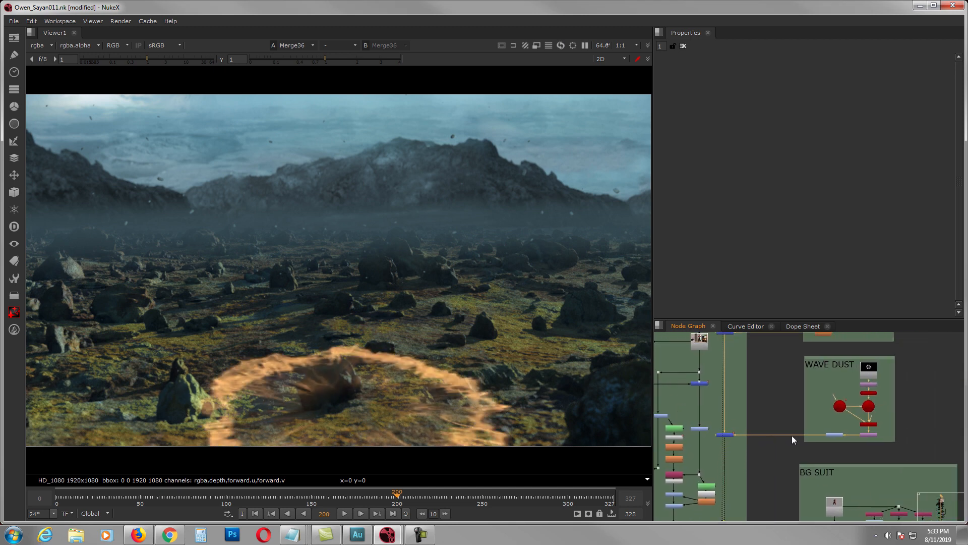
Examine the WAVE DUST branch's source, card, camera, scene, crop and ColorCorrect nodes against the dust ring.
{"action": "scroll", "coordinate": [870, 377], "scroll_direction": "up", "scroll_amount": 3}
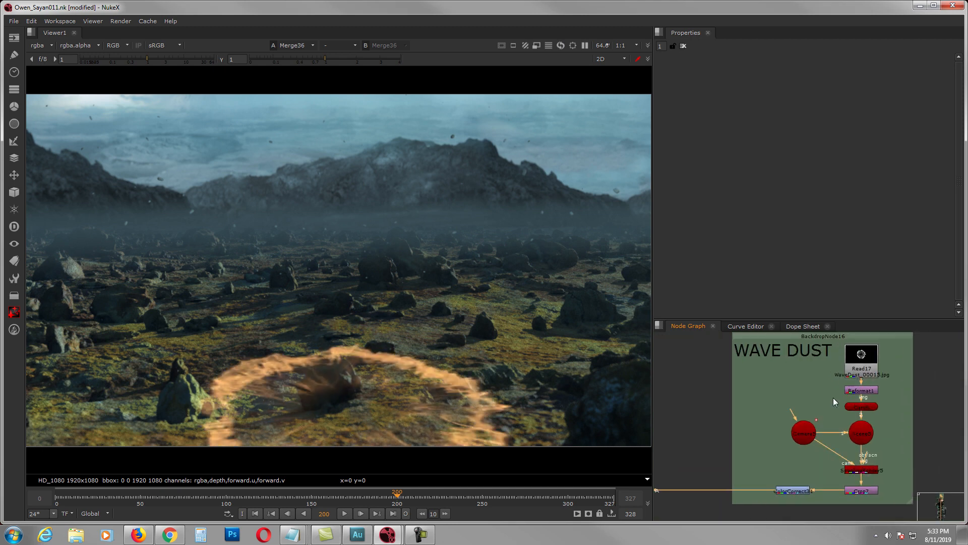
{"action": "scroll", "coordinate": [862, 403], "scroll_direction": "up", "scroll_amount": 2}
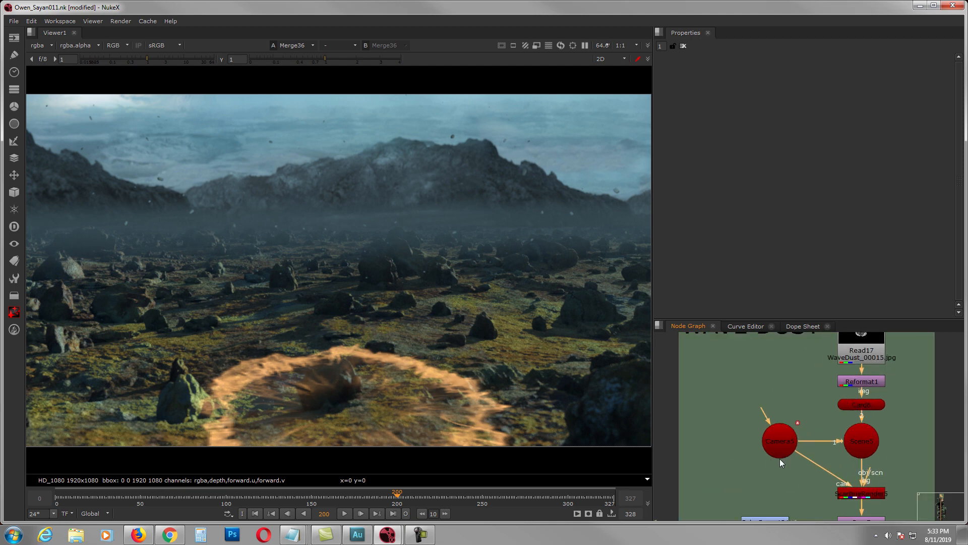
{"action": "middle_click_drag", "start_coordinate": [774, 431], "coordinate": [775, 409]}
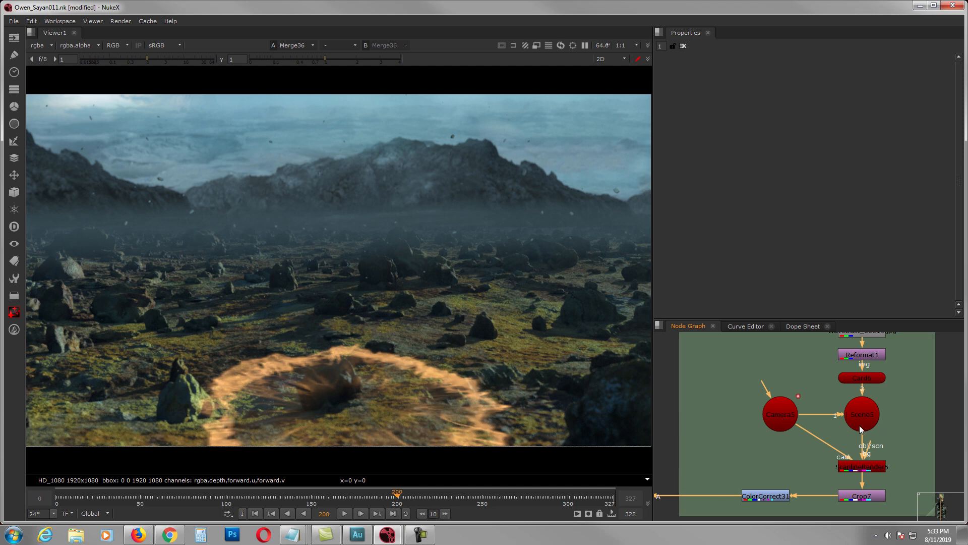
{"action": "middle_click_drag", "start_coordinate": [834, 467], "coordinate": [868, 458]}
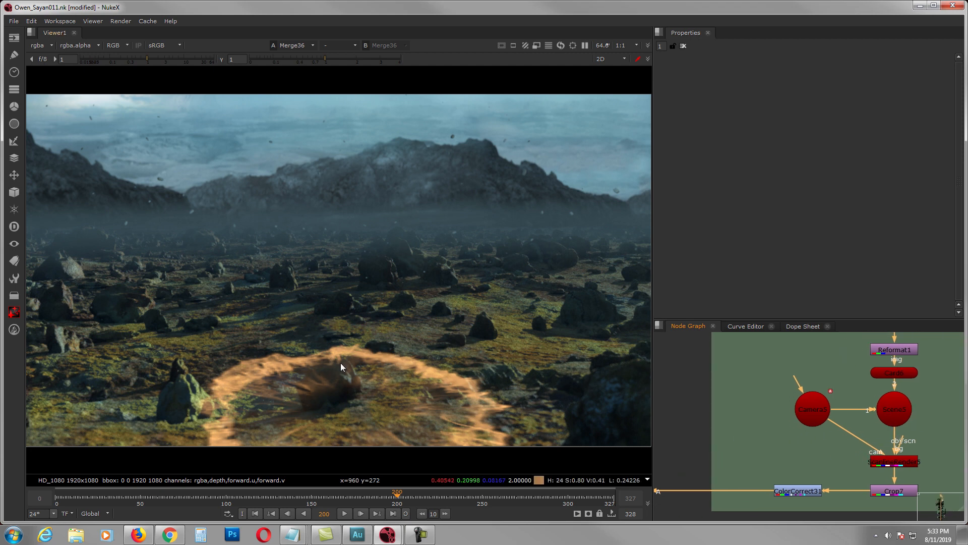
{"action": "middle_click_drag", "start_coordinate": [815, 422], "coordinate": [867, 394]}
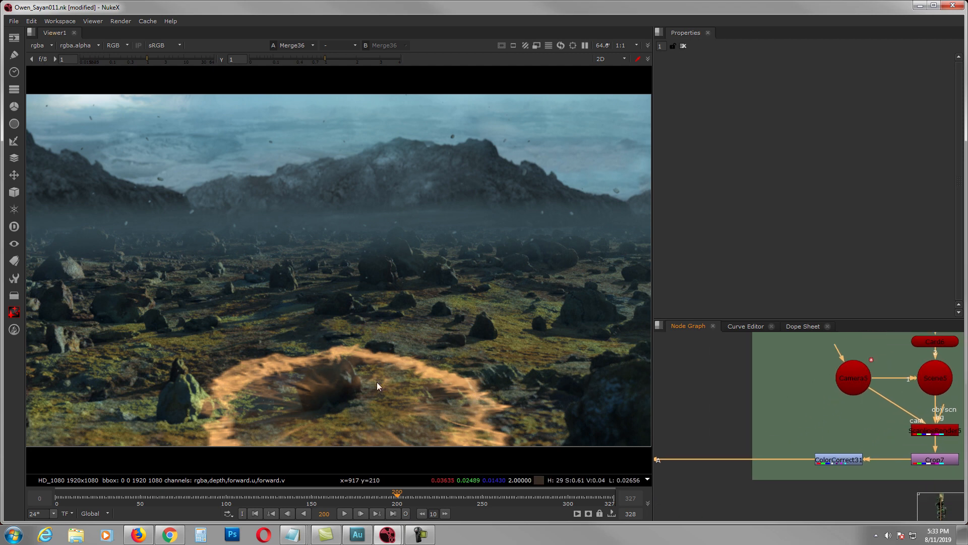
{"action": "middle_click_drag", "start_coordinate": [782, 412], "coordinate": [873, 386]}
Follow the main pipe down from the wave dust merge and view the Merge20 output.
{"action": "scroll", "coordinate": [862, 395], "scroll_direction": "down", "scroll_amount": 2}
{"action": "middle_click_drag", "start_coordinate": [780, 446], "coordinate": [804, 409]}
{"action": "scroll", "coordinate": [804, 409], "scroll_direction": "down", "scroll_amount": 2}
{"action": "middle_click_drag", "start_coordinate": [773, 491], "coordinate": [851, 419]}
{"action": "scroll", "coordinate": [852, 420], "scroll_direction": "down", "scroll_amount": 2}
{"action": "mouse_move", "coordinate": [910, 464]}
{"action": "middle_mouse_down"}
{"action": "mouse_move", "coordinate": [804, 444]}
{"action": "mouse_move", "coordinate": [803, 404]}
{"action": "middle_mouse_up"}
{"action": "mouse_move", "coordinate": [806, 472]}
{"action": "middle_mouse_down"}
{"action": "mouse_move", "coordinate": [812, 365]}
{"action": "mouse_move", "coordinate": [849, 460]}
{"action": "middle_mouse_up"}
{"action": "scroll", "coordinate": [812, 365], "scroll_direction": "down", "scroll_amount": 1}
{"action": "scroll", "coordinate": [849, 428], "scroll_direction": "up", "scroll_amount": 2}
{"action": "scroll", "coordinate": [849, 460], "scroll_direction": "down", "scroll_amount": 2}
{"action": "middle_click_drag", "start_coordinate": [820, 375], "coordinate": [814, 421]}
{"action": "scroll", "coordinate": [802, 409], "scroll_direction": "up", "scroll_amount": 1}
{"action": "scroll", "coordinate": [802, 409], "scroll_direction": "up", "scroll_amount": 1}
{"action": "left_click", "coordinate": [798, 411]}
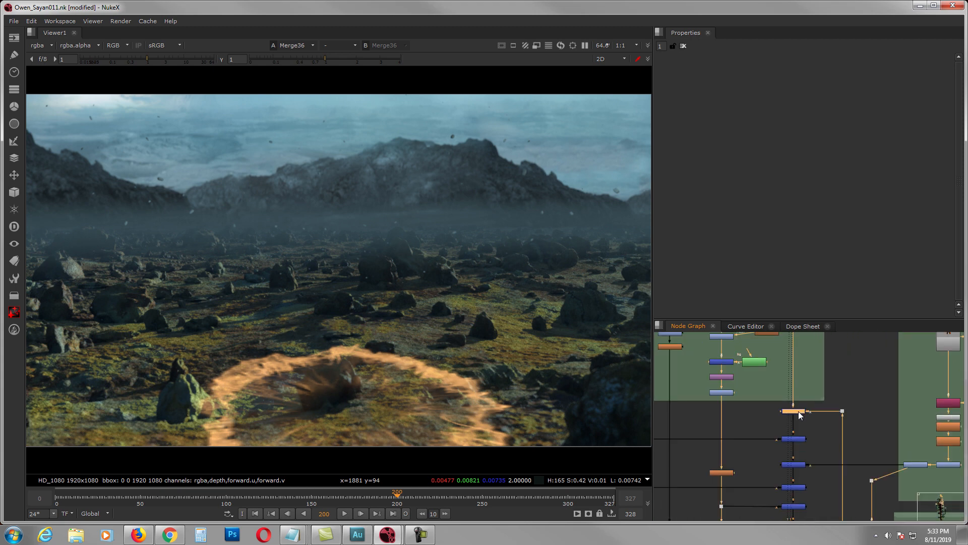
{"action": "key", "text": "1"}
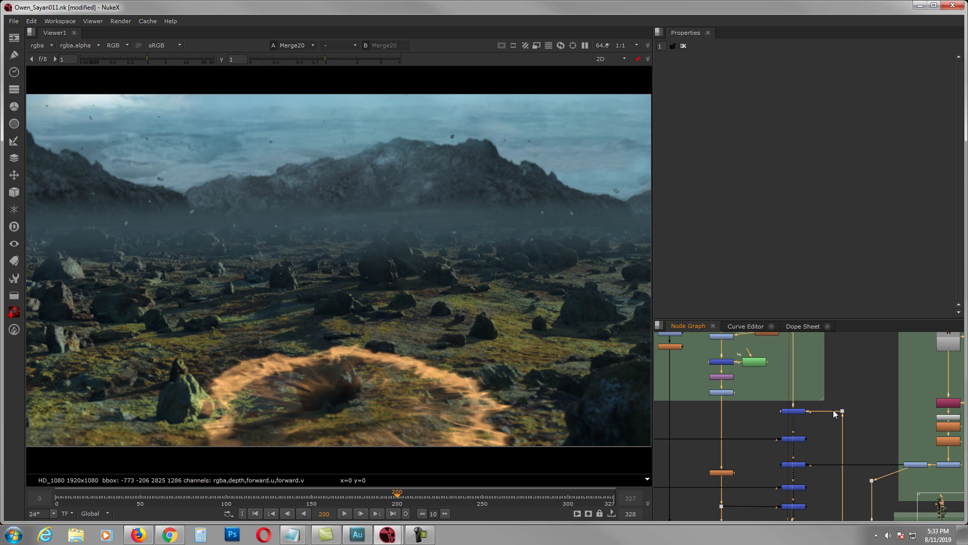
Trace Merge20's input to the SHADOW branch and view its PostageStamp1 source.
{"action": "scroll", "coordinate": [840, 422], "scroll_direction": "down", "scroll_amount": 2}
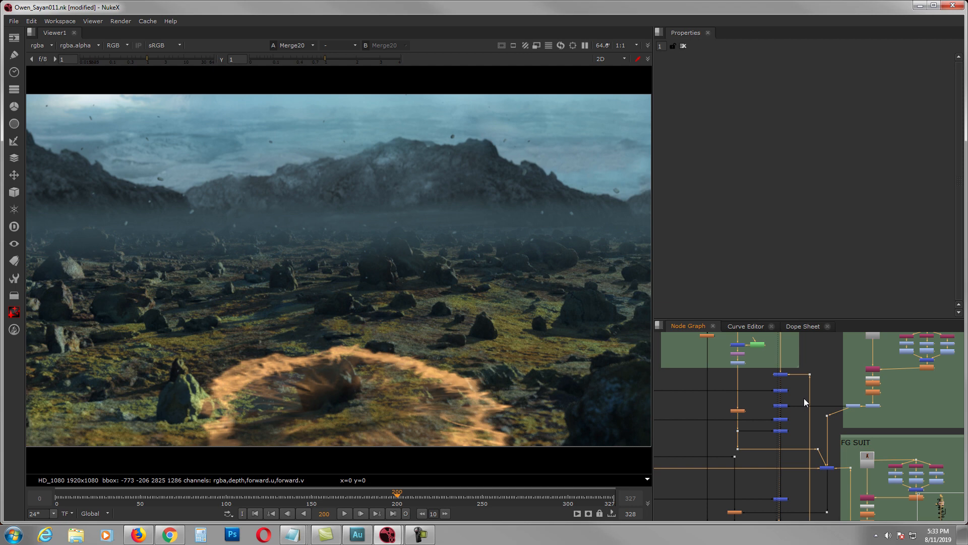
{"action": "mouse_move", "coordinate": [804, 398]}
{"action": "middle_mouse_down"}
{"action": "mouse_move", "coordinate": [804, 370]}
{"action": "mouse_move", "coordinate": [813, 393]}
{"action": "middle_mouse_up"}
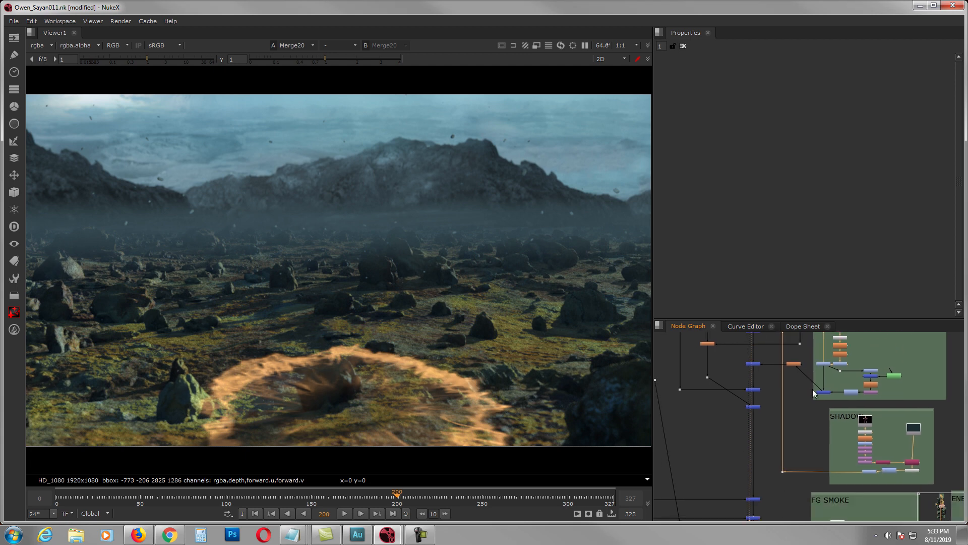
{"action": "scroll", "coordinate": [850, 428], "scroll_direction": "up", "scroll_amount": 5}
{"action": "middle_click_drag", "start_coordinate": [846, 425], "coordinate": [825, 459]}
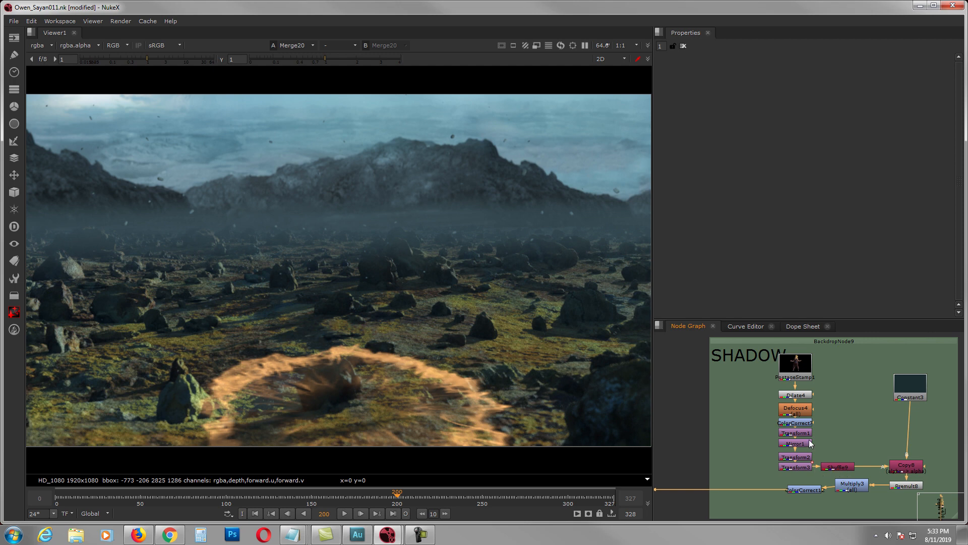
{"action": "left_click", "coordinate": [796, 370]}
{"action": "key", "text": "1"}
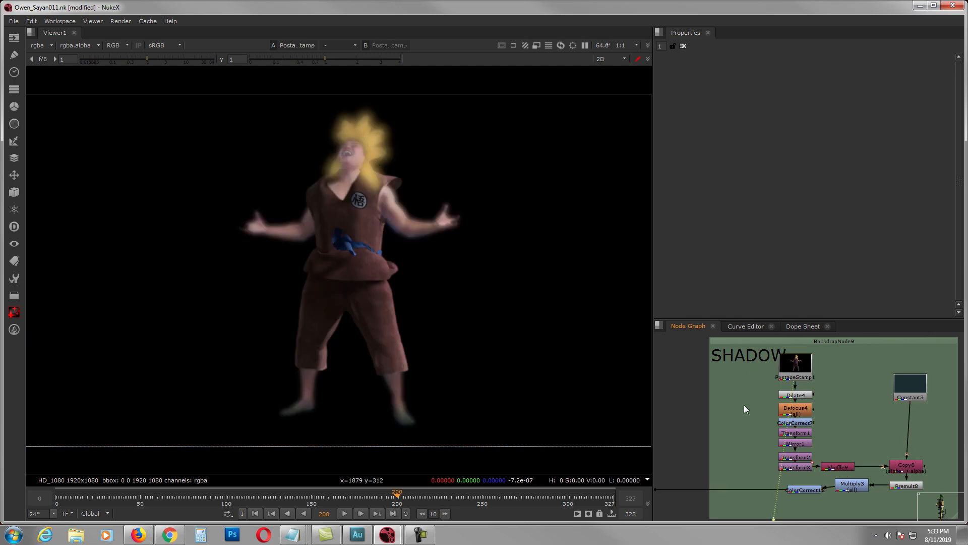
View the Transform3 output and the Shuffle9 alpha result in the SHADOW branch.
{"action": "left_click", "coordinate": [795, 468], "text": "ctrl"}
{"action": "key", "text": "1"}
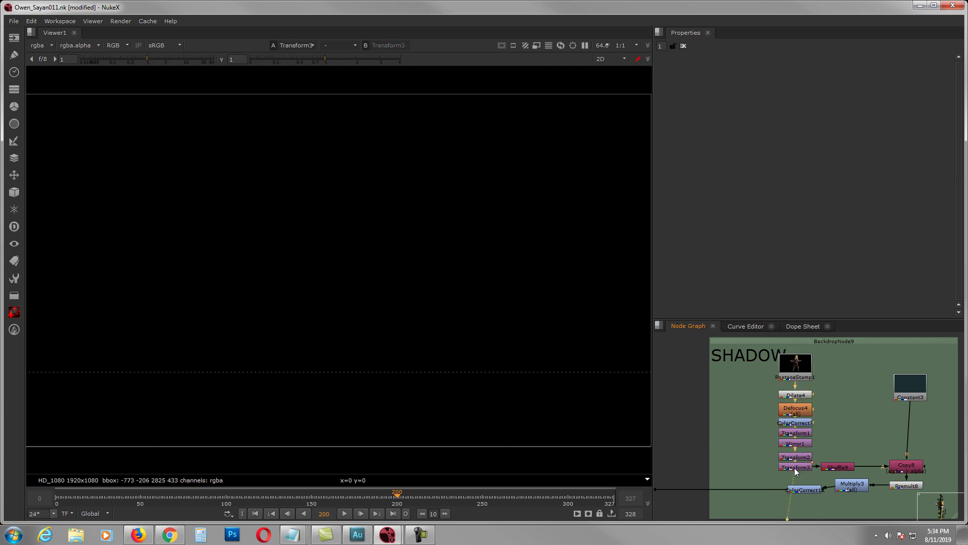
{"action": "left_click", "coordinate": [836, 468]}
{"action": "key", "text": "1"}
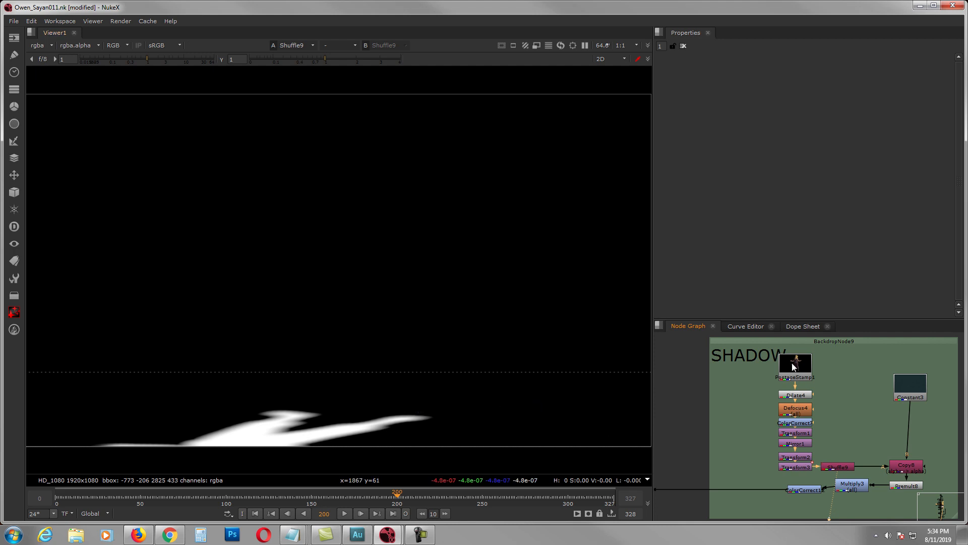
Open the Transform2 and Transform3 settings to inspect the shadow placement, and close all node settings.
{"action": "double_click", "coordinate": [796, 458]}
{"action": "double_click", "coordinate": [788, 467]}
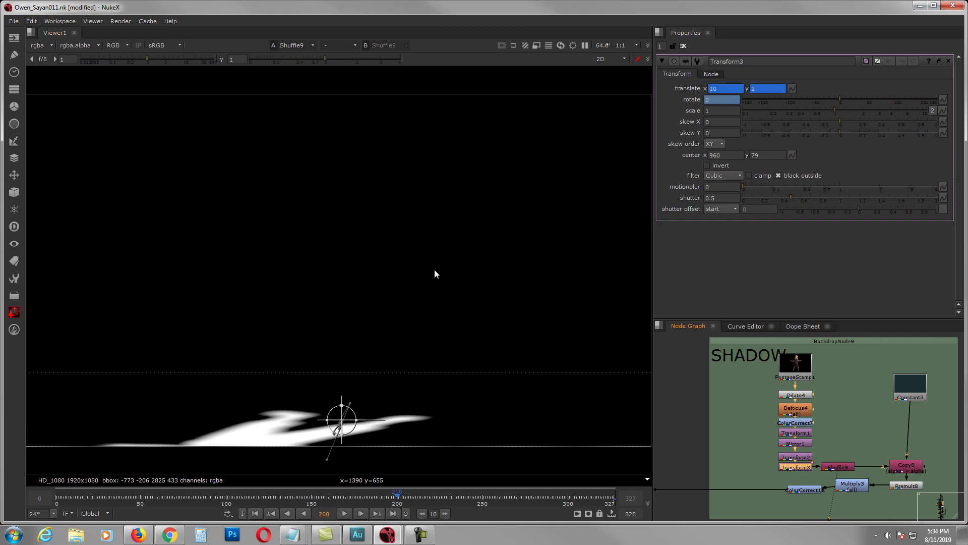
{"action": "left_click", "coordinate": [683, 46]}
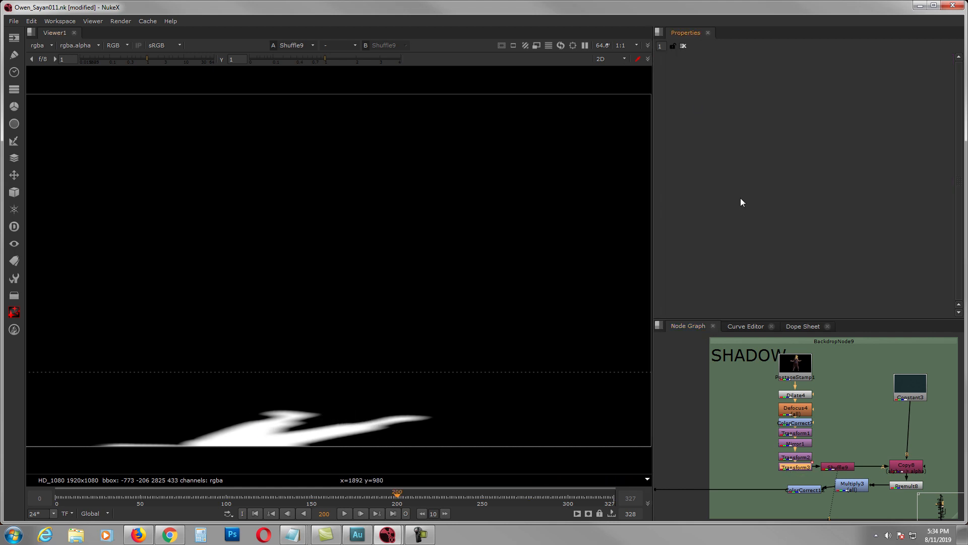
View the Premult8 output of the SHADOW branch.
{"action": "middle_click_drag", "start_coordinate": [845, 459], "coordinate": [870, 402]}
{"action": "left_click", "coordinate": [921, 425]}
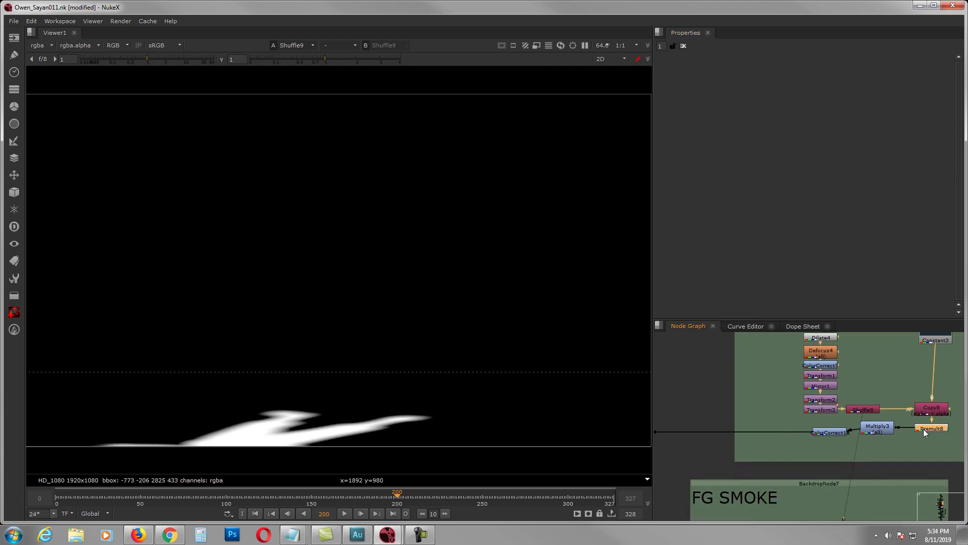
{"action": "middle_click_drag", "start_coordinate": [921, 429], "coordinate": [912, 441]}
{"action": "key", "text": "1"}
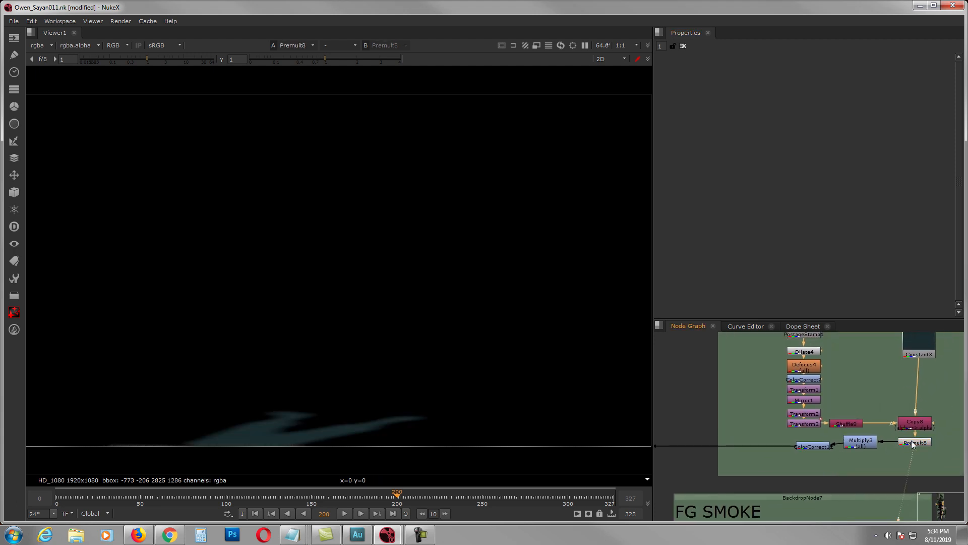
View the Multiply3 output and the following ColorCorrect output at the end of the SHADOW branch.
{"action": "middle_click_drag", "start_coordinate": [846, 398], "coordinate": [835, 406]}
{"action": "left_click", "coordinate": [890, 379]}
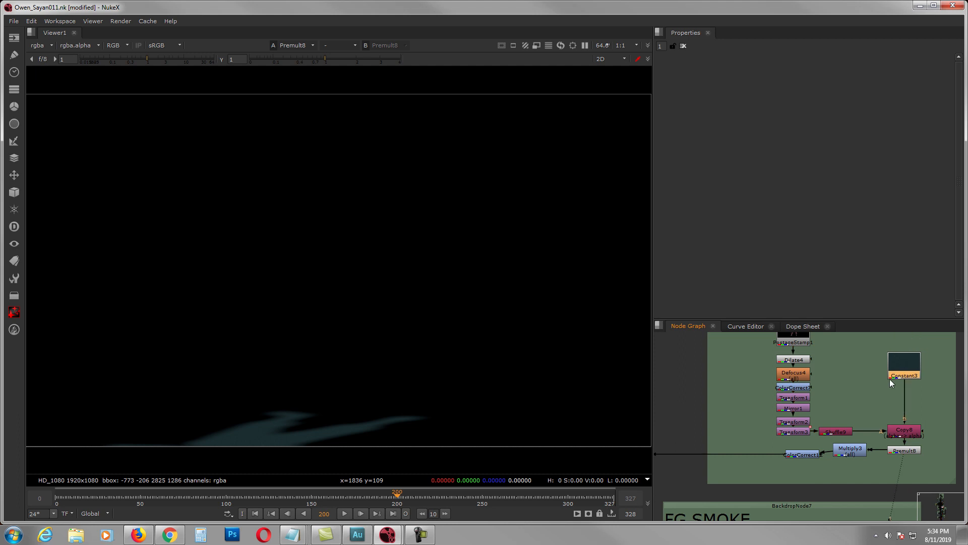
{"action": "left_click_drag", "start_coordinate": [850, 450], "coordinate": [850, 454]}
{"action": "left_click", "coordinate": [807, 454]}
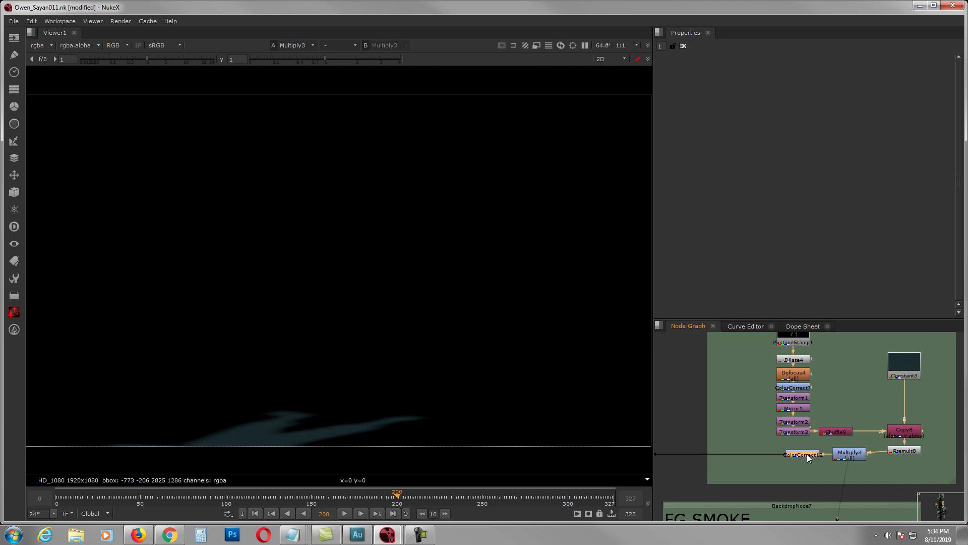
{"action": "key", "text": "1"}
Return to the main merge chain and view the Merge20 output with the shadow composited.
{"action": "scroll", "coordinate": [892, 413], "scroll_direction": "down", "scroll_amount": 2}
{"action": "middle_click_drag", "start_coordinate": [760, 443], "coordinate": [791, 496]}
{"action": "scroll", "coordinate": [792, 494], "scroll_direction": "down", "scroll_amount": 1}
{"action": "middle_click_drag", "start_coordinate": [796, 355], "coordinate": [811, 450]}
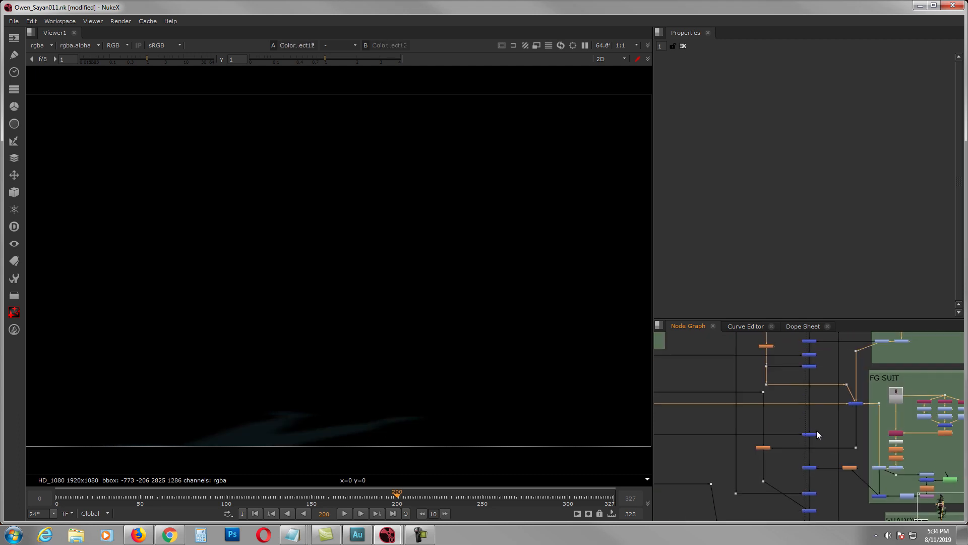
{"action": "middle_click_drag", "start_coordinate": [818, 373], "coordinate": [813, 443]}
{"action": "scroll", "coordinate": [813, 443], "scroll_direction": "up", "scroll_amount": 3}
{"action": "left_click", "coordinate": [802, 409]}
{"action": "key", "text": "1"}
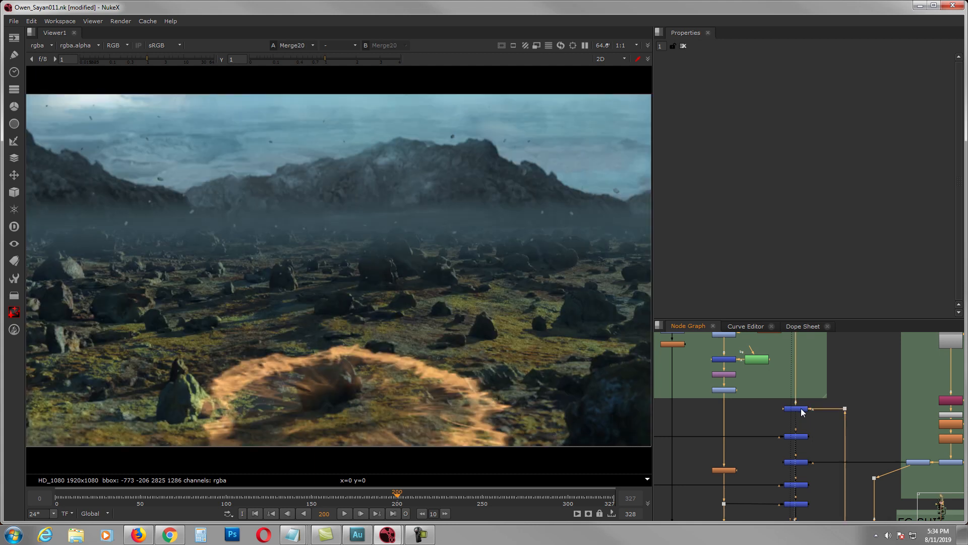
Compare the Merge36 output with the Merge20 output to judge the shadow's contribution to the composite.
{"action": "middle_click_drag", "start_coordinate": [811, 412], "coordinate": [817, 451]}
{"action": "scroll", "coordinate": [818, 451], "scroll_direction": "down", "scroll_amount": 2}
{"action": "middle_click_drag", "start_coordinate": [815, 368], "coordinate": [819, 409]}
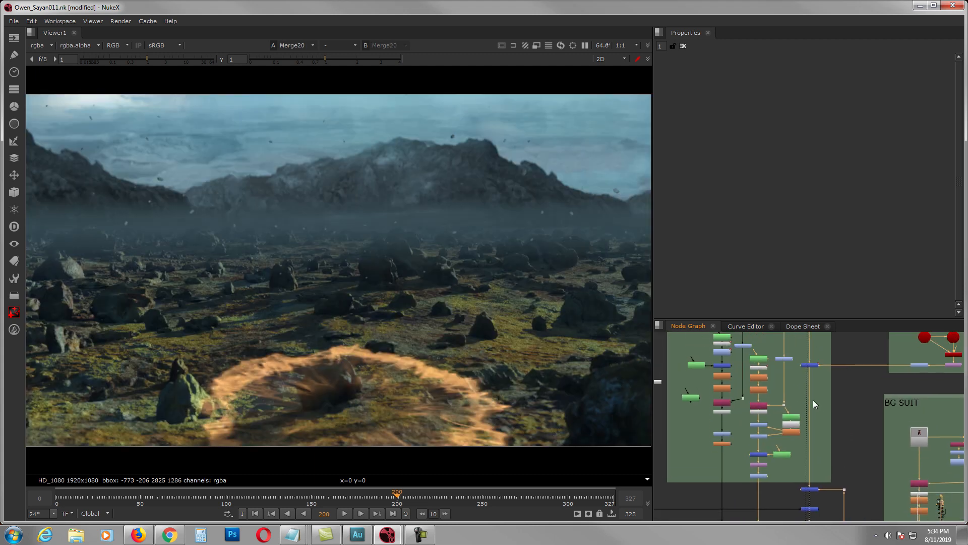
{"action": "left_click", "coordinate": [810, 365]}
{"action": "key", "text": "1"}
{"action": "key", "text": "1"}
{"action": "key", "text": "2"}
{"action": "key", "text": "1"}
{"action": "key", "text": "2"}
{"action": "key", "text": "1"}
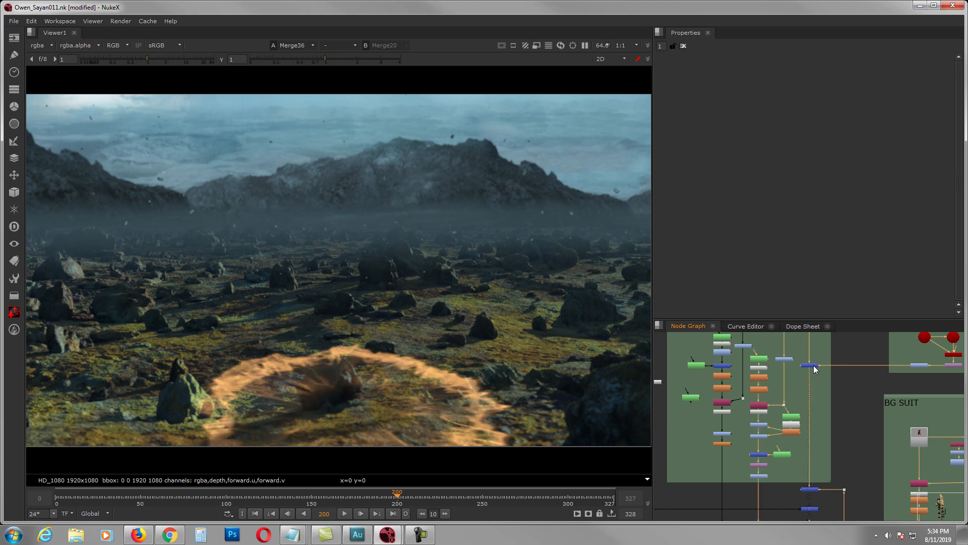
Follow the main merge chain past Merge20 and view the Merge11 output.
{"action": "middle_click_drag", "start_coordinate": [837, 472], "coordinate": [825, 384]}
{"action": "scroll", "coordinate": [810, 436], "scroll_direction": "up", "scroll_amount": 2}
{"action": "scroll", "coordinate": [844, 435], "scroll_direction": "down", "scroll_amount": 2}
{"action": "mouse_move", "coordinate": [802, 421]}
{"action": "middle_mouse_down"}
{"action": "mouse_move", "coordinate": [863, 446]}
{"action": "mouse_move", "coordinate": [785, 423]}
{"action": "middle_mouse_up"}
{"action": "scroll", "coordinate": [863, 446], "scroll_direction": "down", "scroll_amount": 1}
{"action": "scroll", "coordinate": [744, 447], "scroll_direction": "up", "scroll_amount": 2}
{"action": "scroll", "coordinate": [867, 431], "scroll_direction": "up", "scroll_amount": 1}
{"action": "mouse_move", "coordinate": [867, 432]}
{"action": "middle_mouse_down"}
{"action": "mouse_move", "coordinate": [894, 431]}
{"action": "mouse_move", "coordinate": [864, 430]}
{"action": "middle_mouse_up"}
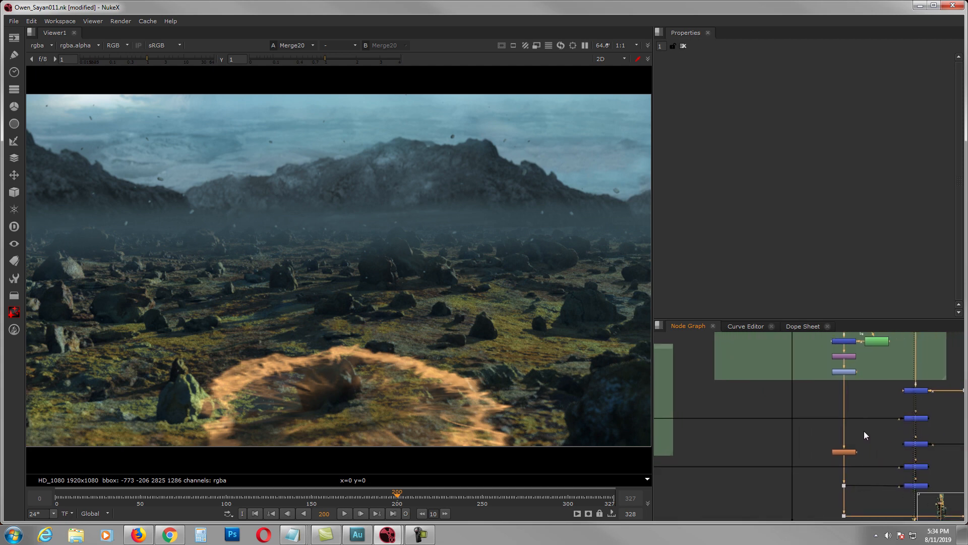
{"action": "middle_click_drag", "start_coordinate": [670, 416], "coordinate": [783, 412]}
{"action": "scroll", "coordinate": [714, 403], "scroll_direction": "up", "scroll_amount": 2}
{"action": "scroll", "coordinate": [886, 414], "scroll_direction": "down", "scroll_amount": 2}
{"action": "middle_click_drag", "start_coordinate": [886, 414], "coordinate": [721, 409]}
{"action": "left_click", "coordinate": [915, 417]}
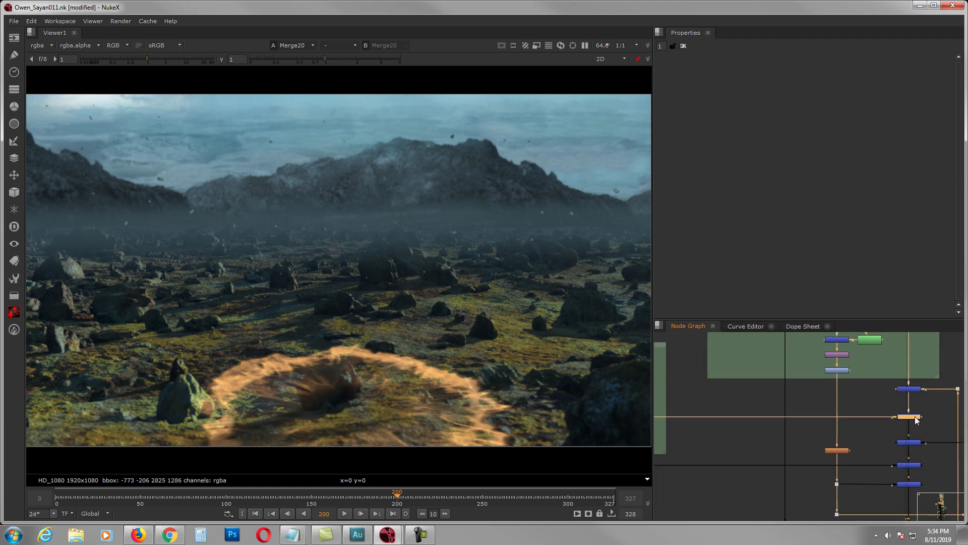
{"action": "key", "text": "1"}
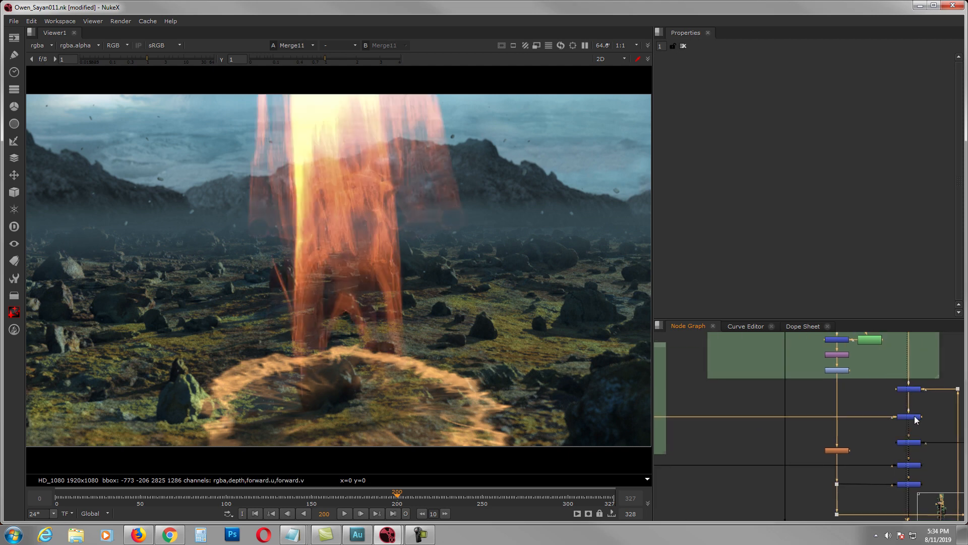
Trace Merge11's input back to the Read3 fire source, SayanSuitFull, and its ColorCorrect6 node.
{"action": "middle_click_drag", "start_coordinate": [772, 408], "coordinate": [879, 391]}
{"action": "scroll", "coordinate": [722, 381], "scroll_direction": "up", "scroll_amount": 3}
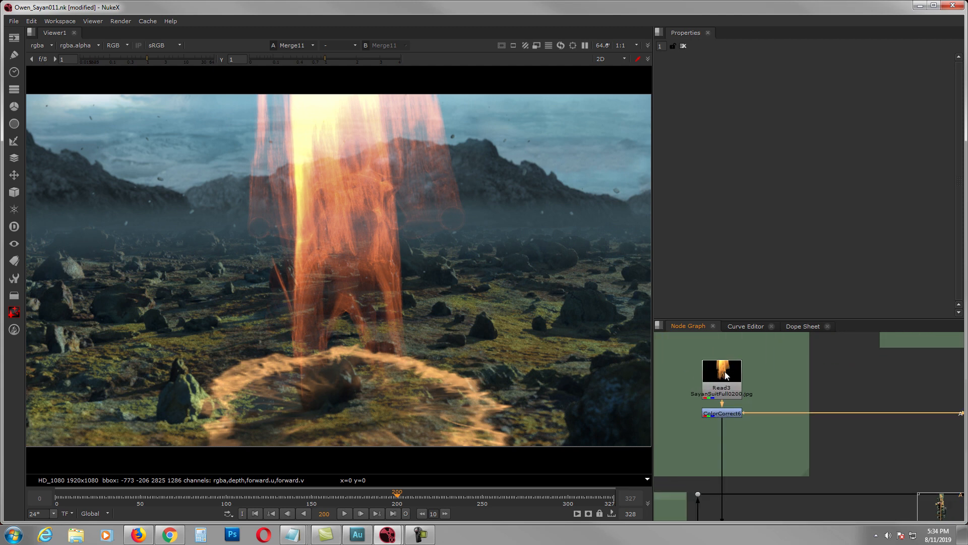
{"action": "middle_click_drag", "start_coordinate": [727, 371], "coordinate": [749, 383]}
{"action": "scroll", "coordinate": [748, 384], "scroll_direction": "down", "scroll_amount": 2}
Return to the main merge chain and view the Merge9 output with the background suit.
{"action": "middle_click_drag", "start_coordinate": [906, 425], "coordinate": [792, 399]}
{"action": "scroll", "coordinate": [792, 398], "scroll_direction": "down", "scroll_amount": 2}
{"action": "scroll", "coordinate": [857, 403], "scroll_direction": "up", "scroll_amount": 2}
{"action": "middle_click_drag", "start_coordinate": [858, 404], "coordinate": [807, 447]}
{"action": "left_click", "coordinate": [746, 427]}
{"action": "scroll", "coordinate": [749, 481], "scroll_direction": "down", "scroll_amount": 4}
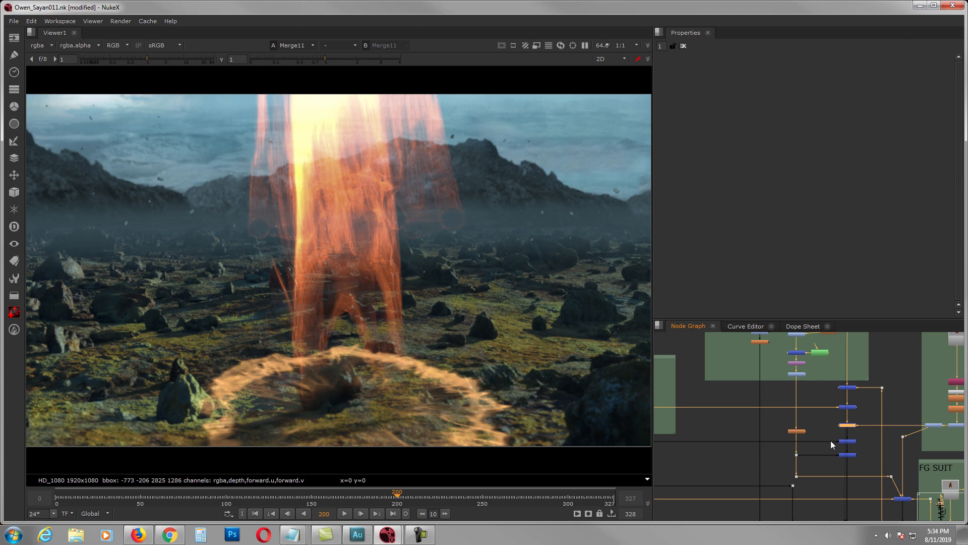
{"action": "scroll", "coordinate": [821, 421], "scroll_direction": "up", "scroll_amount": 4}
{"action": "middle_click_drag", "start_coordinate": [847, 415], "coordinate": [764, 406]}
{"action": "left_click", "coordinate": [828, 408]}
{"action": "left_click", "coordinate": [765, 443]}
{"action": "key", "text": "1"}
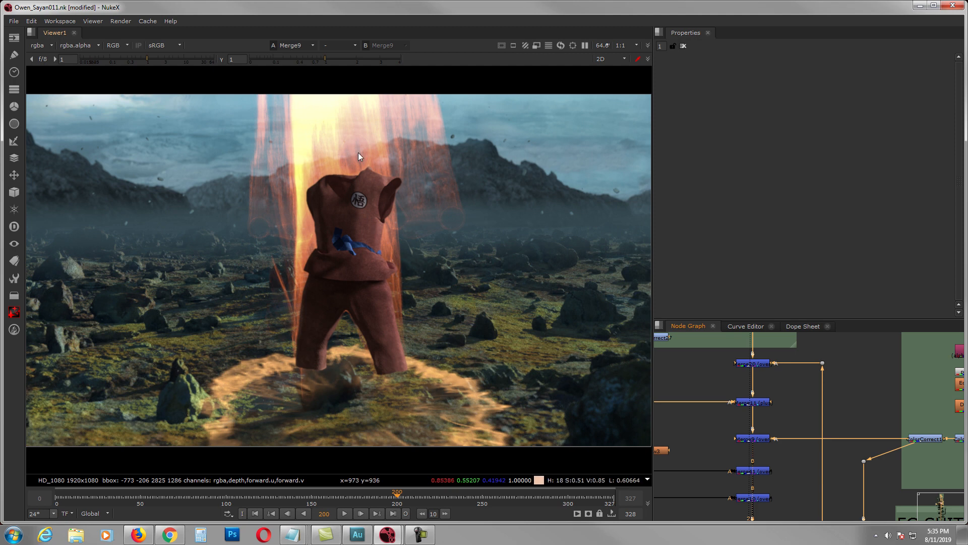
Follow the main merge chain past Merge9 and view the Merge41 output.
{"action": "scroll", "coordinate": [755, 414], "scroll_direction": "down", "scroll_amount": 2}
{"action": "middle_click_drag", "start_coordinate": [808, 404], "coordinate": [802, 428]}
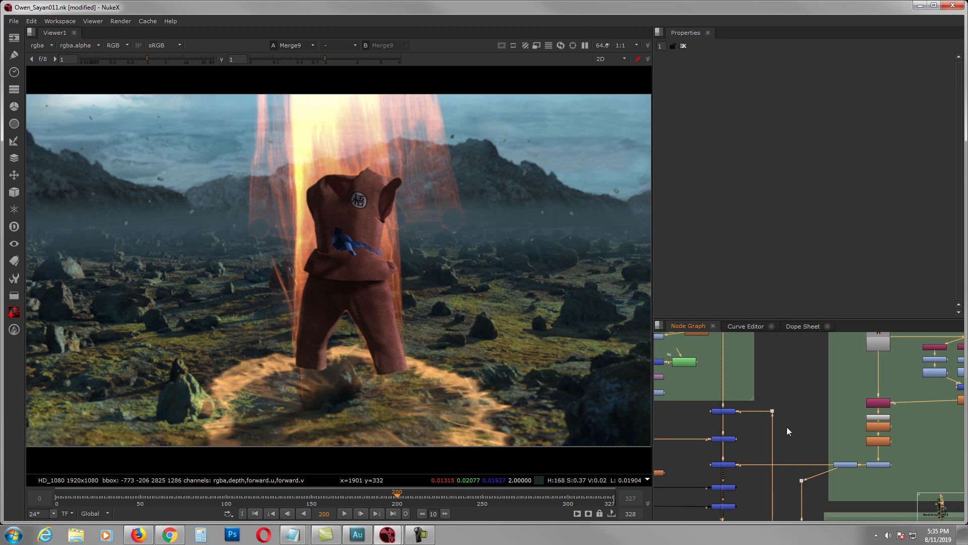
{"action": "middle_click_drag", "start_coordinate": [792, 432], "coordinate": [806, 434]}
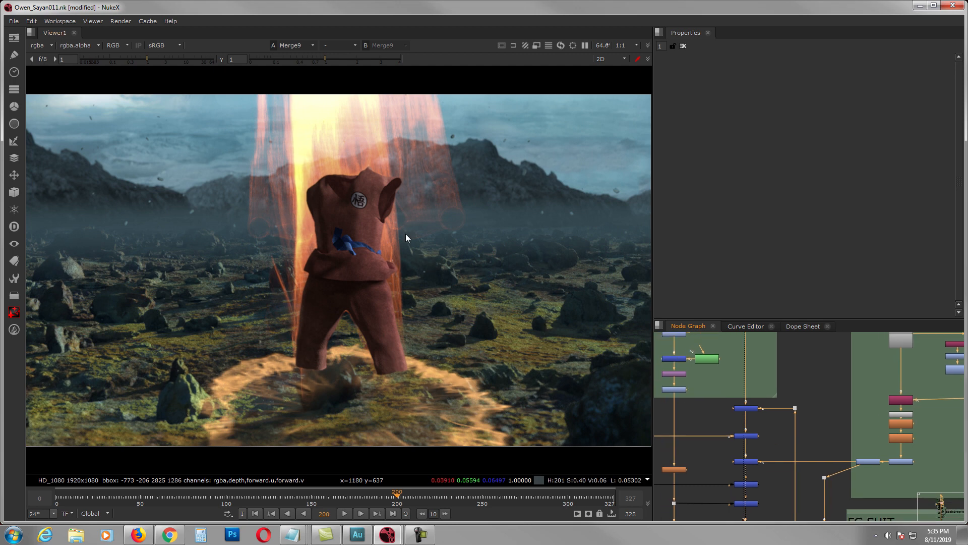
{"action": "middle_click_drag", "start_coordinate": [798, 435], "coordinate": [816, 426]}
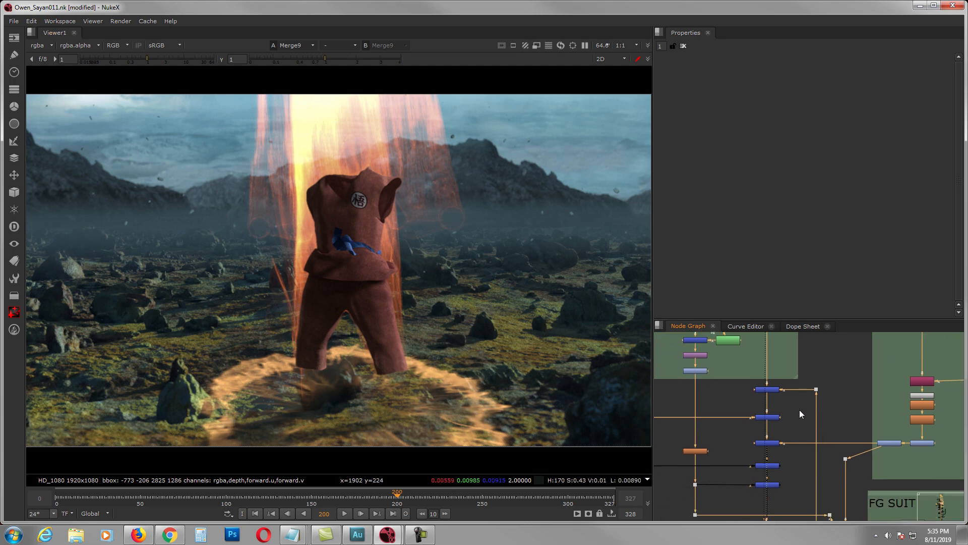
{"action": "scroll", "coordinate": [799, 453], "scroll_direction": "up", "scroll_amount": 3}
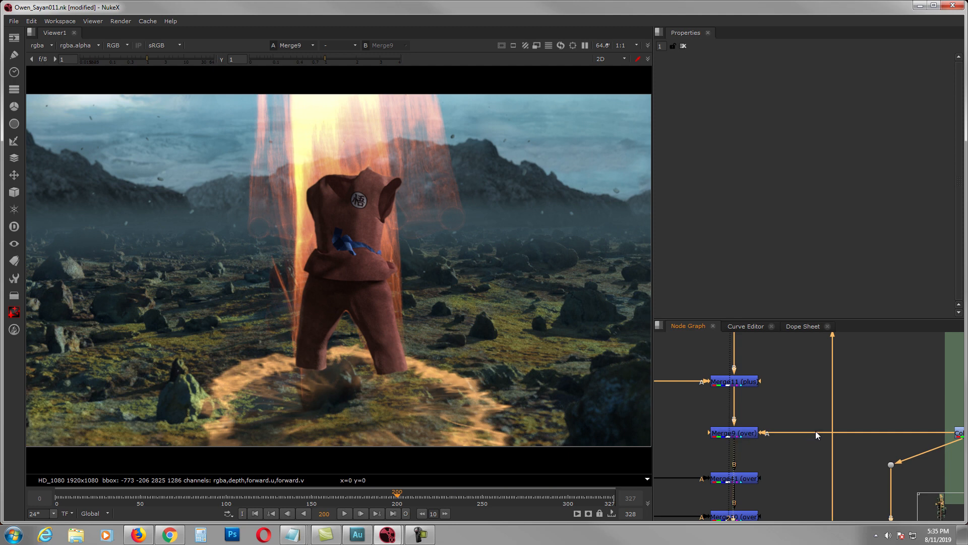
{"action": "scroll", "coordinate": [812, 439], "scroll_direction": "down", "scroll_amount": 2}
{"action": "middle_click_drag", "start_coordinate": [782, 453], "coordinate": [862, 429]}
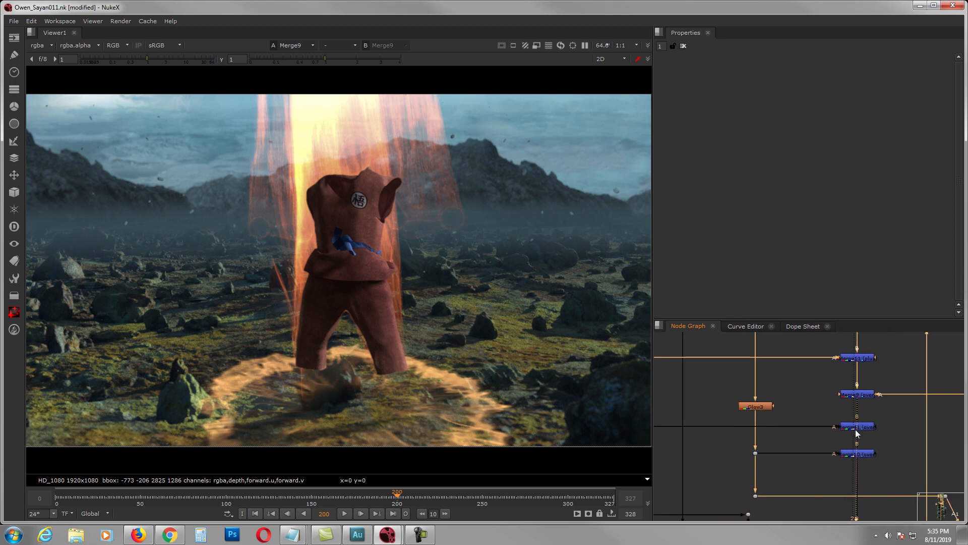
{"action": "left_click", "coordinate": [861, 429]}
{"action": "key", "text": "1"}
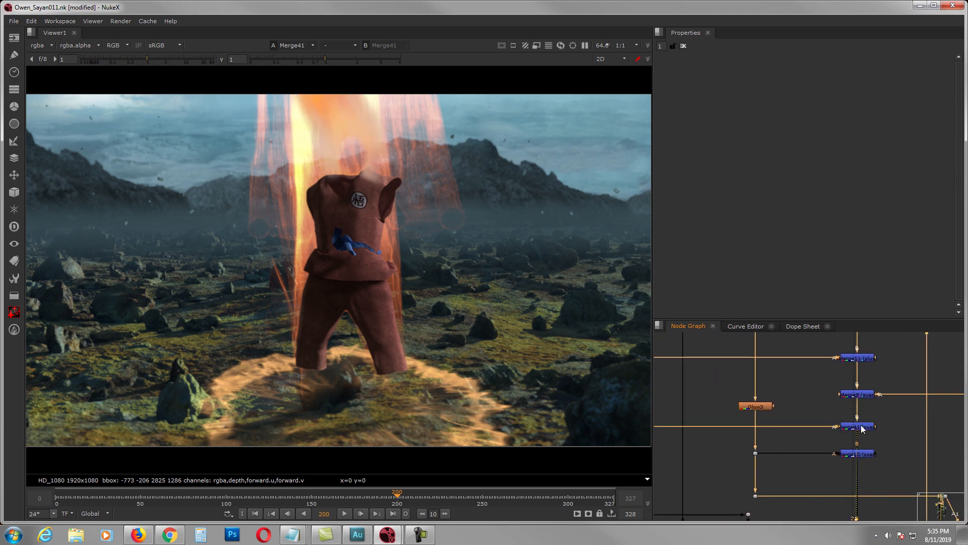
Trace Merge41's input to the SayanHairFire source Read21 and view the Premult15 output.
{"action": "scroll", "coordinate": [862, 429], "scroll_direction": "down", "scroll_amount": 2}
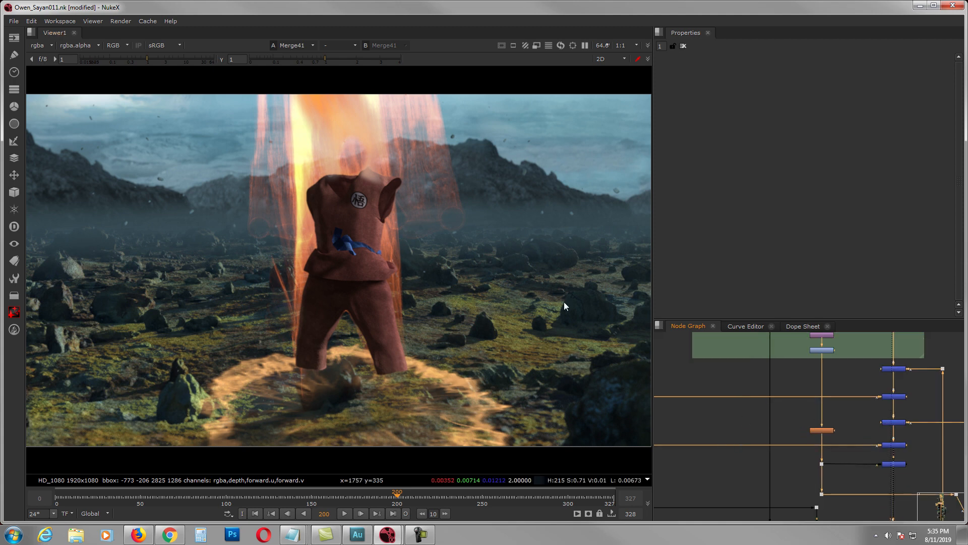
{"action": "middle_click_drag", "start_coordinate": [787, 395], "coordinate": [888, 393]}
{"action": "scroll", "coordinate": [887, 393], "scroll_direction": "down", "scroll_amount": 2}
{"action": "scroll", "coordinate": [735, 416], "scroll_direction": "up", "scroll_amount": 2}
{"action": "middle_click_drag", "start_coordinate": [794, 429], "coordinate": [789, 388]}
{"action": "scroll", "coordinate": [789, 389], "scroll_direction": "down", "scroll_amount": 3}
{"action": "middle_click_drag", "start_coordinate": [788, 499], "coordinate": [871, 428]}
{"action": "scroll", "coordinate": [765, 422], "scroll_direction": "up", "scroll_amount": 6}
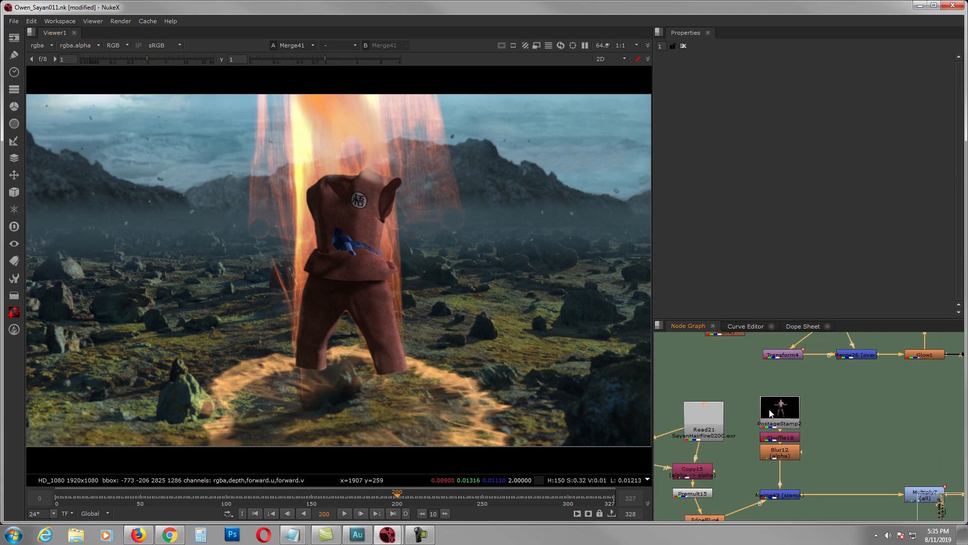
{"action": "scroll", "coordinate": [791, 445], "scroll_direction": "down", "scroll_amount": 3}
{"action": "scroll", "coordinate": [791, 445], "scroll_direction": "up", "scroll_amount": 3}
{"action": "left_click", "coordinate": [749, 514]}
{"action": "key", "text": "1"}
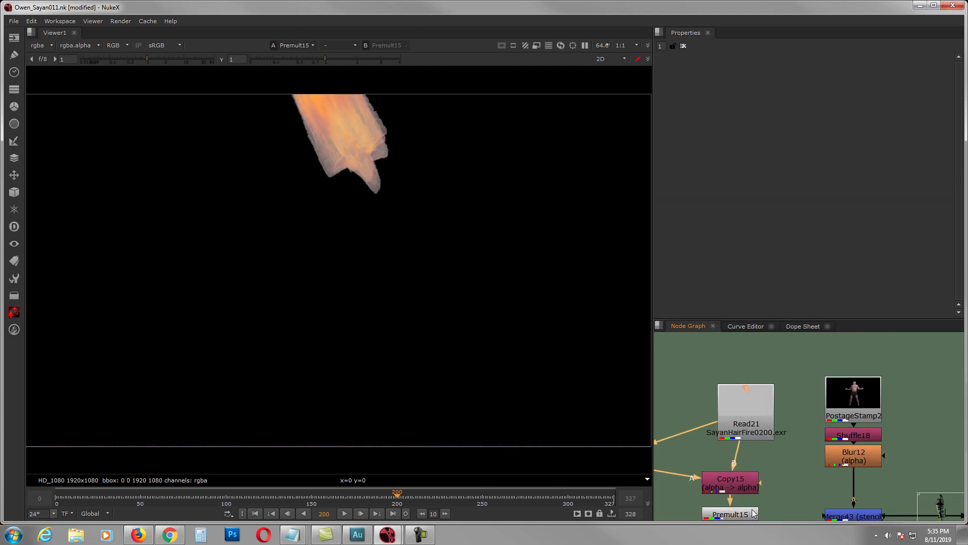
View the Merge43 stencil result and the Multiply7 output of the hair fire branch.
{"action": "scroll", "coordinate": [785, 444], "scroll_direction": "down", "scroll_amount": 3}
{"action": "scroll", "coordinate": [776, 480], "scroll_direction": "up", "scroll_amount": 1}
{"action": "left_click", "coordinate": [775, 479]}
{"action": "key", "text": "1"}
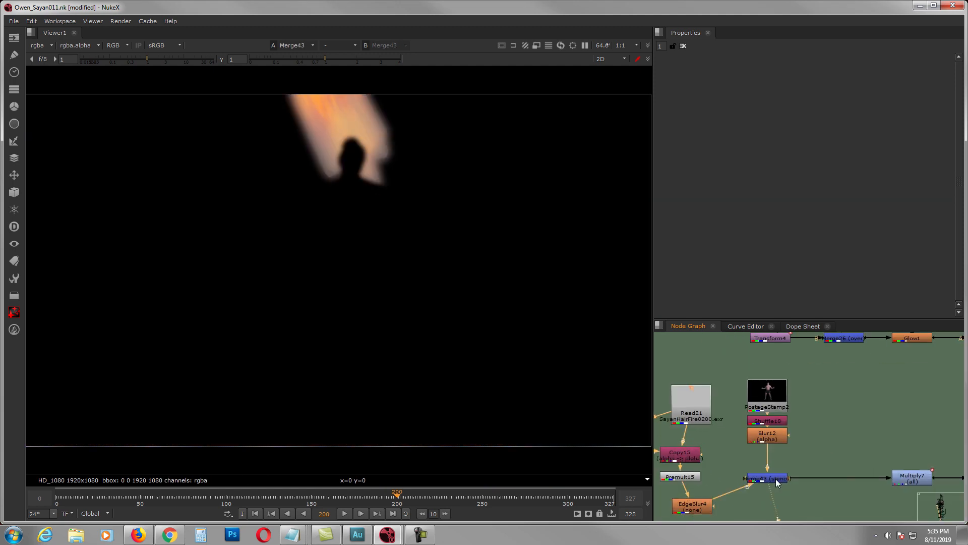
{"action": "scroll", "coordinate": [775, 454], "scroll_direction": "up", "scroll_amount": 2}
{"action": "scroll", "coordinate": [775, 454], "scroll_direction": "down", "scroll_amount": 2}
{"action": "left_click", "coordinate": [841, 460]}
{"action": "key", "text": "1"}
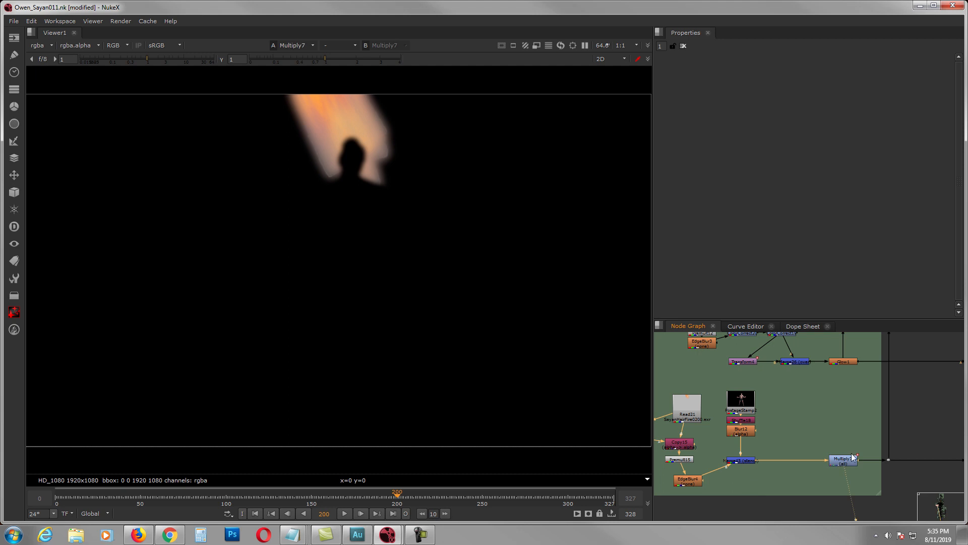
Return to the main merge chain and view the Merge11 and Merge9 outputs in turn.
{"action": "scroll", "coordinate": [780, 446], "scroll_direction": "down", "scroll_amount": 4}
{"action": "scroll", "coordinate": [783, 404], "scroll_direction": "up", "scroll_amount": 5}
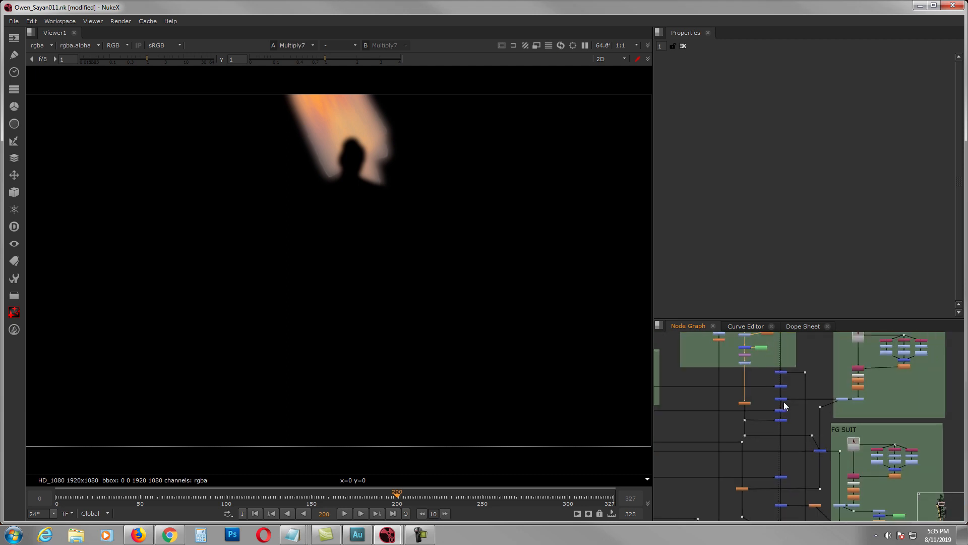
{"action": "left_click", "coordinate": [786, 391]}
{"action": "key", "text": "1"}
{"action": "left_click", "coordinate": [780, 390]}
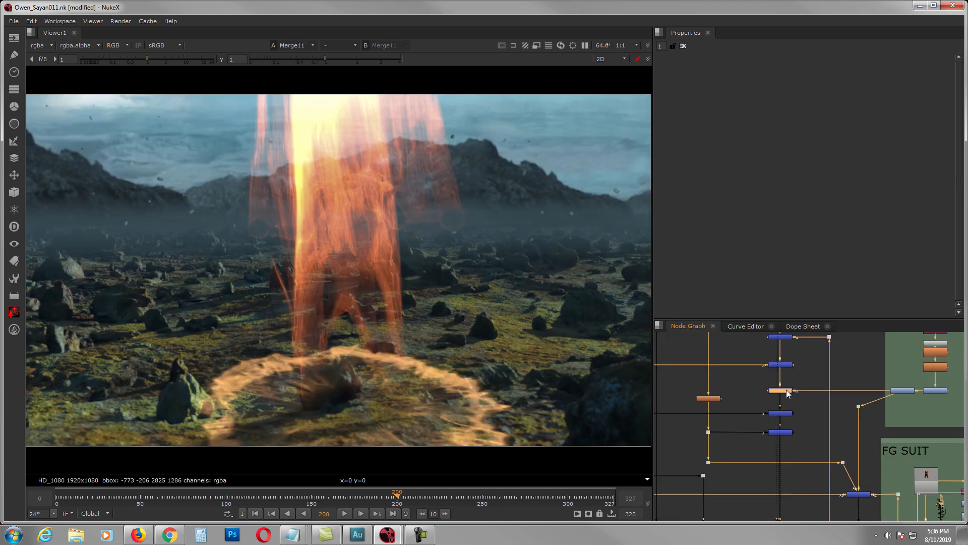
{"action": "key", "text": "1"}
View the Merge41 output with the hair fire and the Merge10 output with the actor.
{"action": "left_click", "coordinate": [827, 397]}
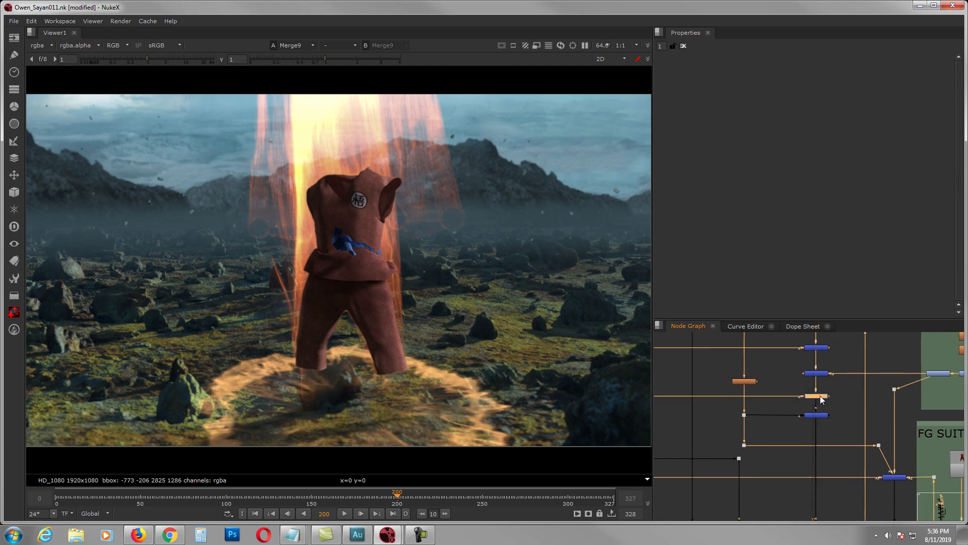
{"action": "key", "text": "1"}
{"action": "middle_click_drag", "start_coordinate": [822, 419], "coordinate": [864, 407]}
{"action": "left_click", "coordinate": [863, 404]}
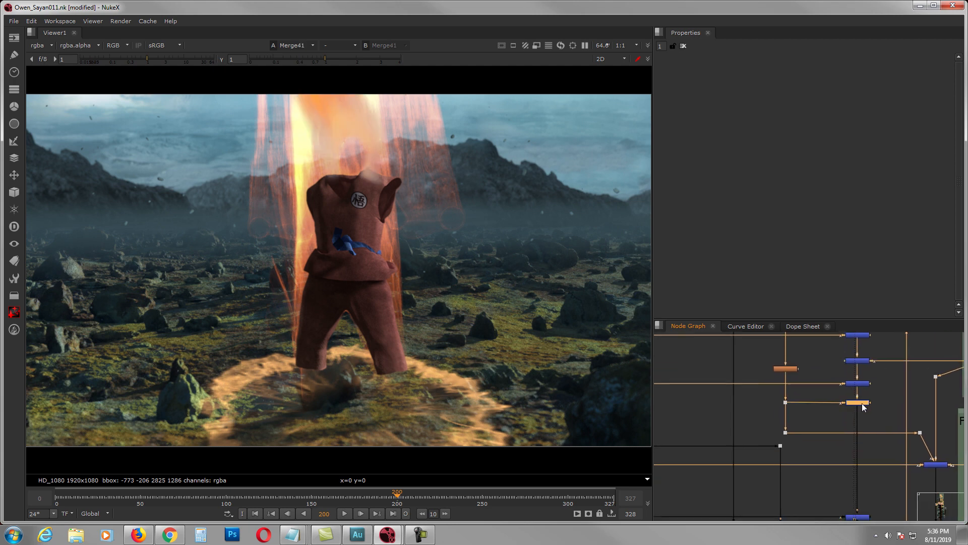
{"action": "key", "text": "1"}
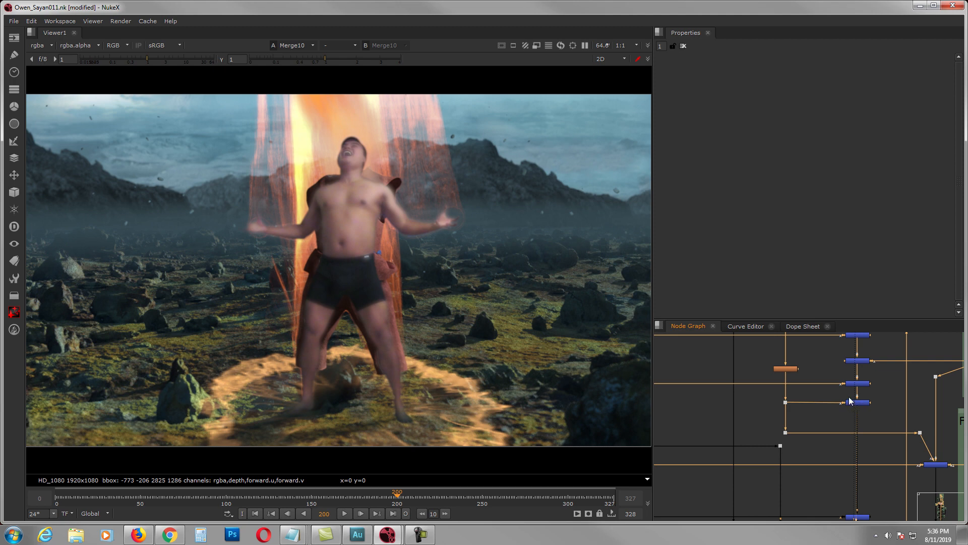
Examine how the fire, suit, hair fire and actor inputs connect to the merge chain around Merge10.
{"action": "scroll", "coordinate": [846, 384], "scroll_direction": "down", "scroll_amount": 1}
{"action": "middle_click_drag", "start_coordinate": [846, 385], "coordinate": [841, 401]}
{"action": "scroll", "coordinate": [841, 401], "scroll_direction": "down", "scroll_amount": 3}
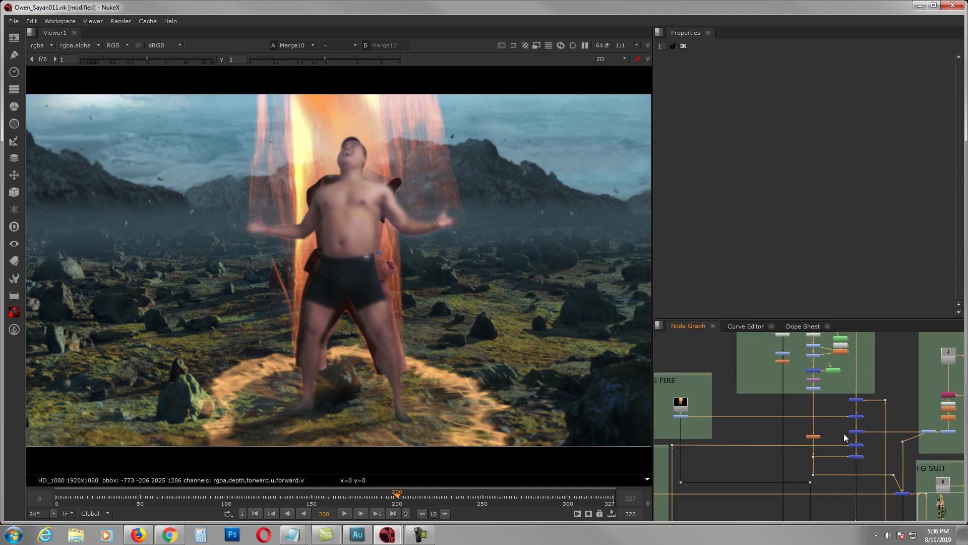
{"action": "scroll", "coordinate": [849, 427], "scroll_direction": "up", "scroll_amount": 3}
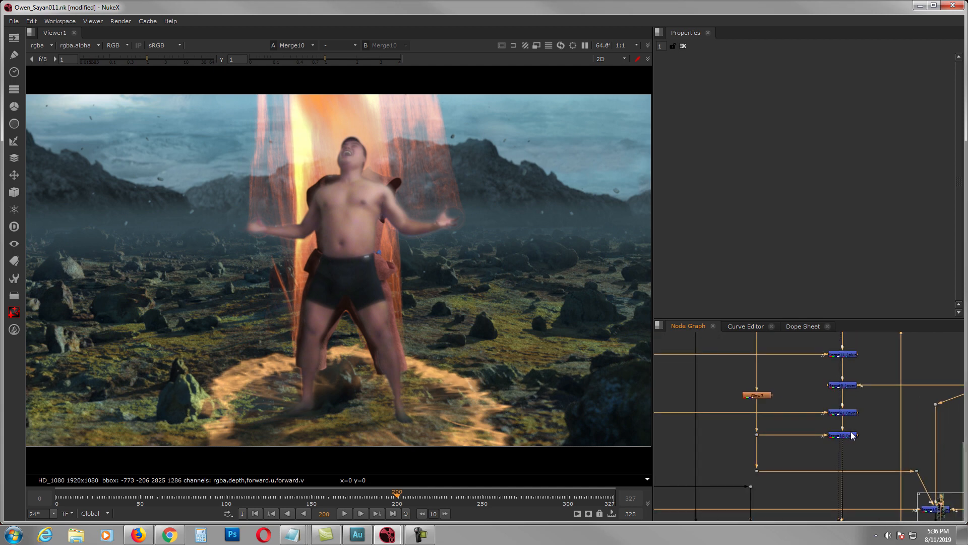
{"action": "middle_click_drag", "start_coordinate": [852, 432], "coordinate": [834, 403]}
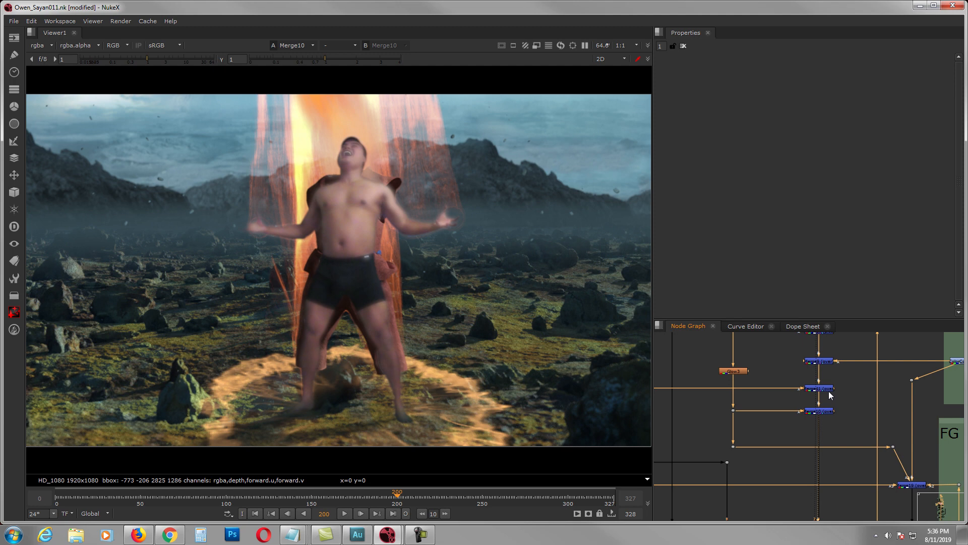
{"action": "scroll", "coordinate": [831, 397], "scroll_direction": "down", "scroll_amount": 1}
{"action": "scroll", "coordinate": [848, 419], "scroll_direction": "down", "scroll_amount": 1}
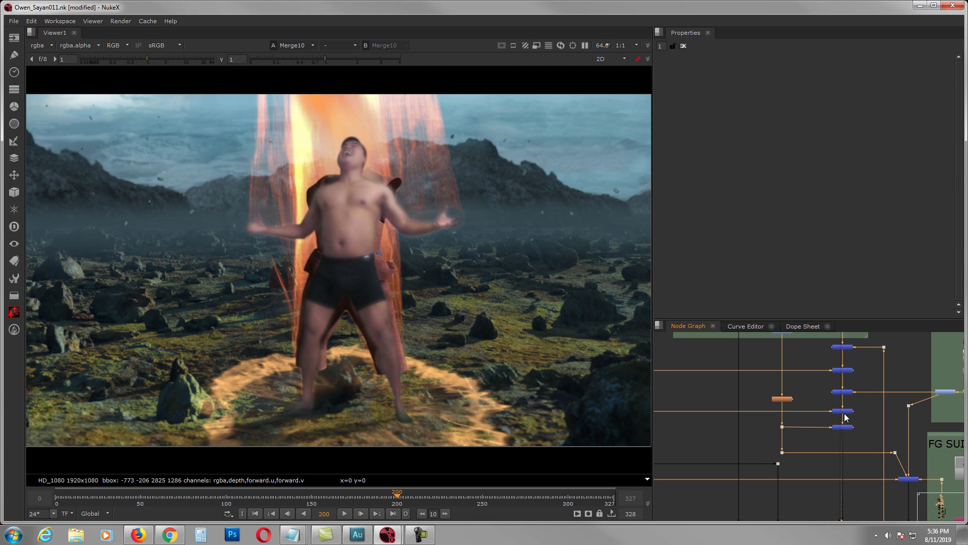
{"action": "scroll", "coordinate": [847, 419], "scroll_direction": "up", "scroll_amount": 2}
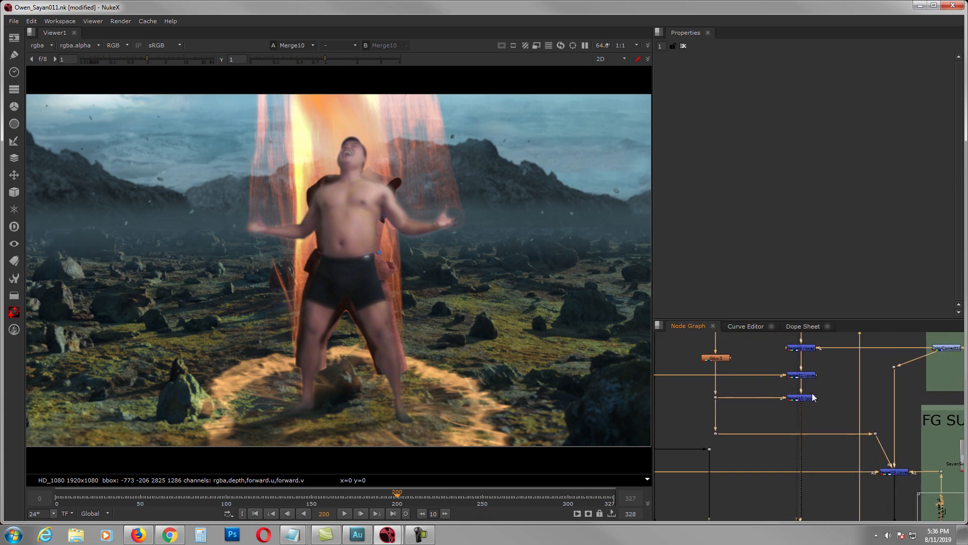
{"action": "middle_click_drag", "start_coordinate": [813, 397], "coordinate": [817, 393]}
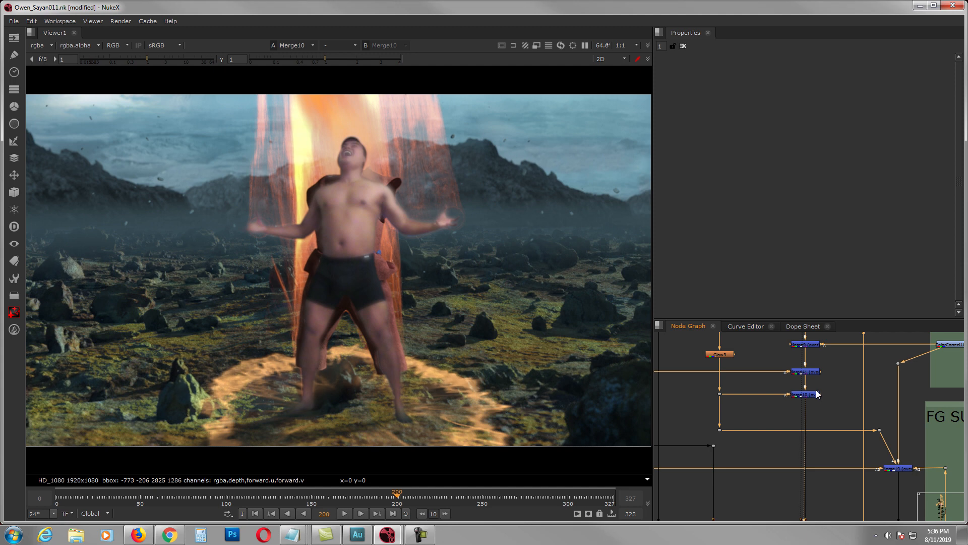
Follow the main merge chain past Merge10 and view the Merge24 output with the hair.
{"action": "middle_click_drag", "start_coordinate": [817, 394], "coordinate": [824, 399]}
{"action": "scroll", "coordinate": [825, 403], "scroll_direction": "down", "scroll_amount": 2}
{"action": "scroll", "coordinate": [832, 454], "scroll_direction": "up", "scroll_amount": 2}
{"action": "middle_click_drag", "start_coordinate": [832, 456], "coordinate": [835, 396]}
{"action": "left_click", "coordinate": [808, 436]}
{"action": "key", "text": "1"}
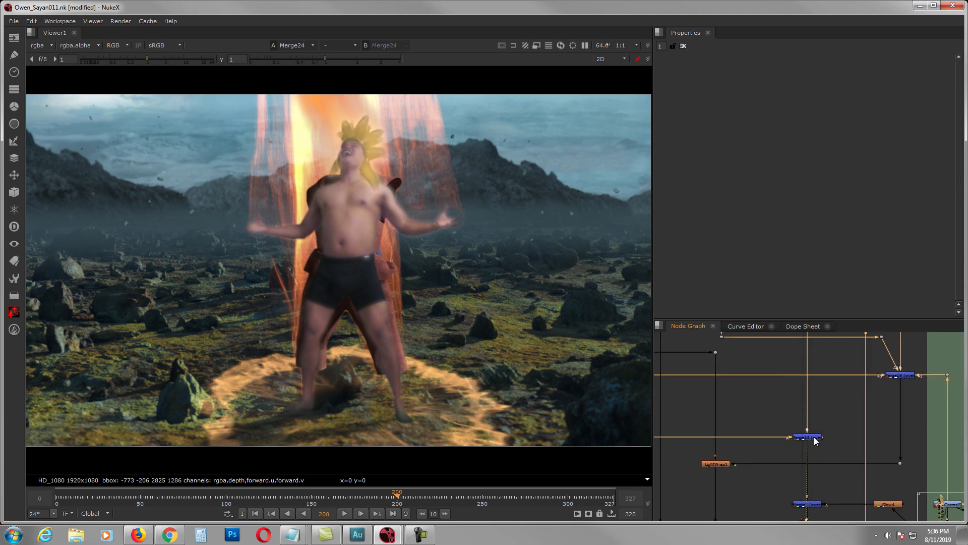
View the EdgeBlur3 output of the hair branch and scrub the timeline to watch the hair appear.
{"action": "middle_click_drag", "start_coordinate": [817, 448], "coordinate": [728, 384]}
{"action": "scroll", "coordinate": [726, 380], "scroll_direction": "up", "scroll_amount": 2}
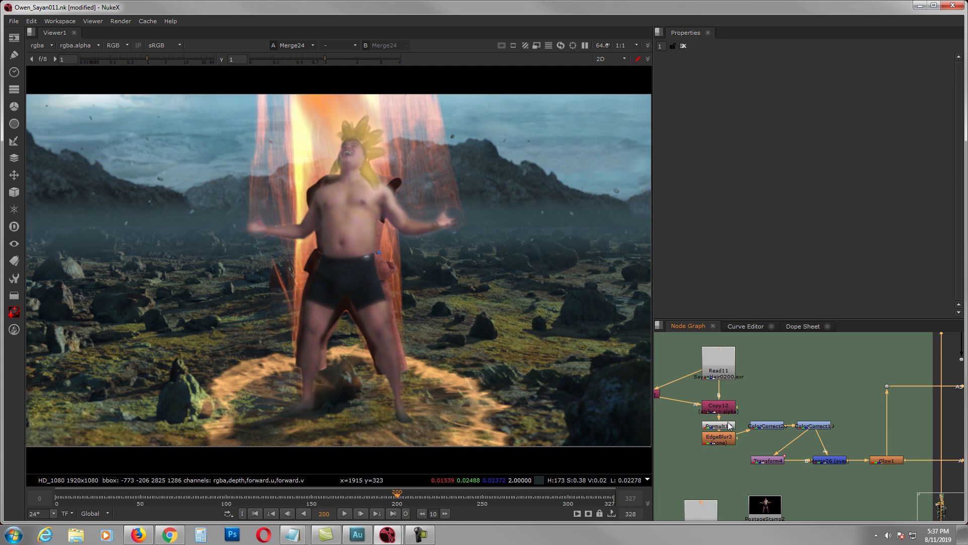
{"action": "left_click", "coordinate": [727, 439]}
{"action": "key", "text": "1"}
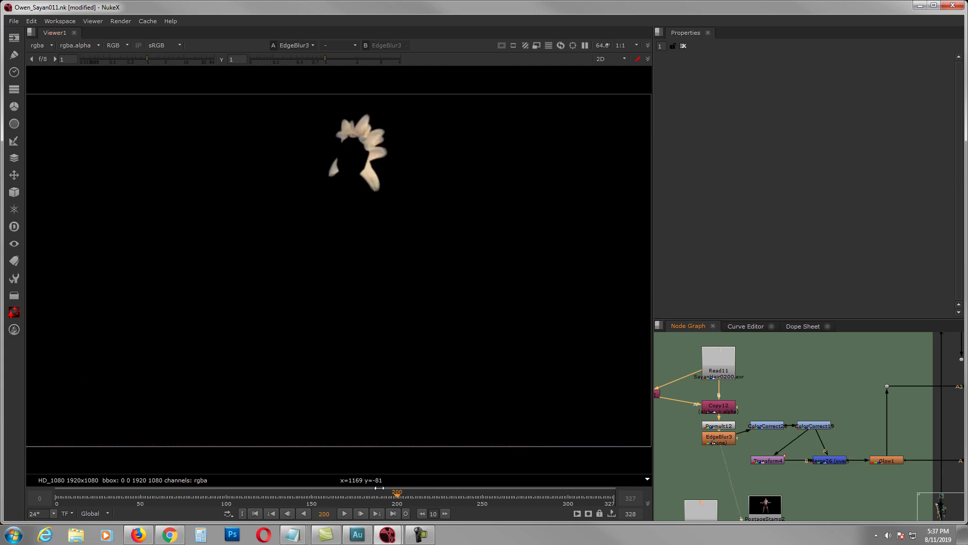
{"action": "left_click", "coordinate": [272, 496]}
{"action": "left_click_drag", "start_coordinate": [267, 497], "coordinate": [369, 497]}
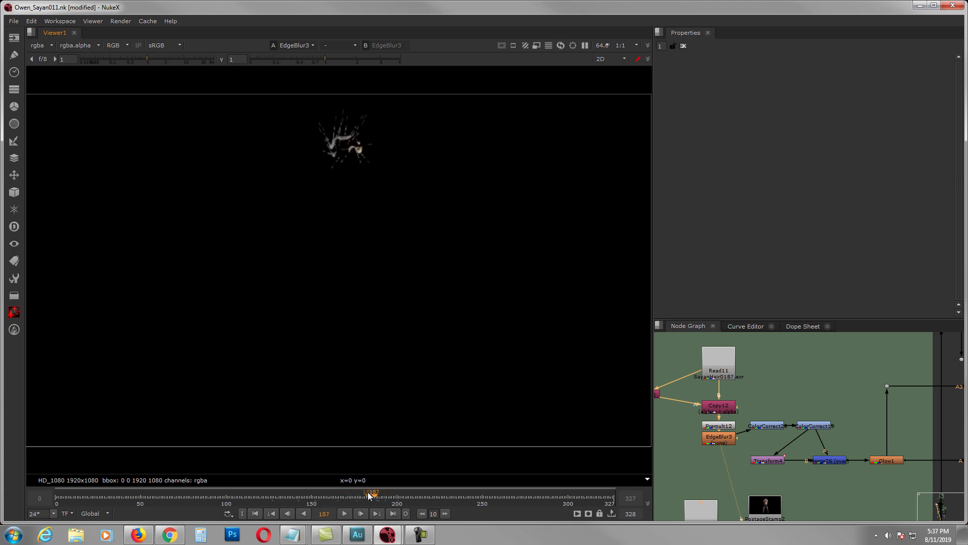
Check the Merge36 output around frame 195 and return the viewer to the hair branch's EdgeBlur3.
{"action": "key", "text": "2"}
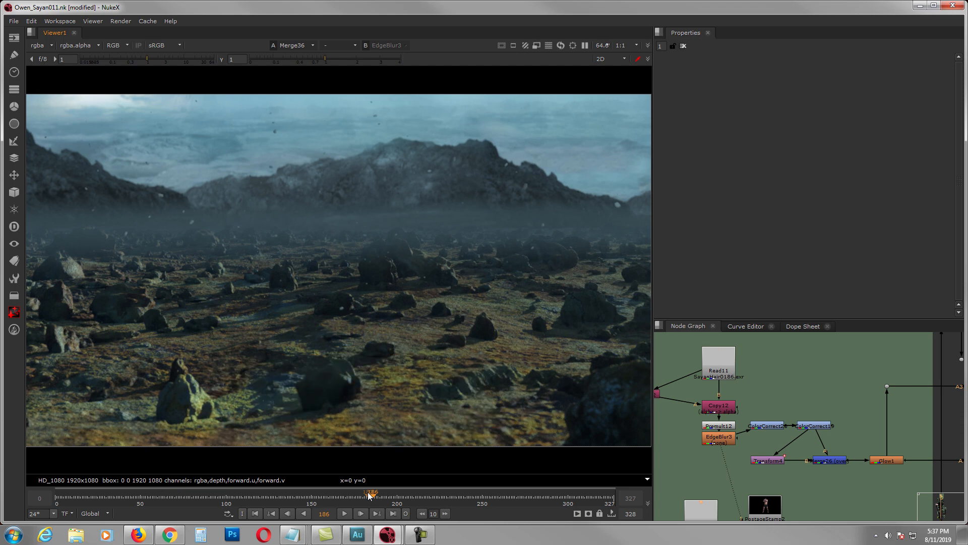
{"action": "left_click", "coordinate": [390, 496]}
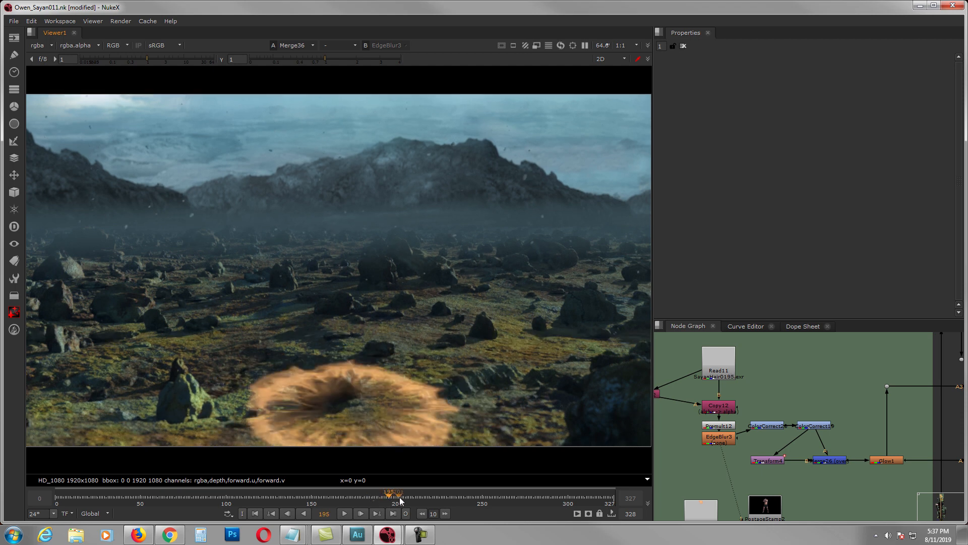
{"action": "middle_click_drag", "start_coordinate": [782, 480], "coordinate": [774, 467]}
{"action": "left_click", "coordinate": [714, 438]}
{"action": "left_click", "coordinate": [716, 430]}
{"action": "key", "text": "1"}
{"action": "left_click", "coordinate": [395, 495]}
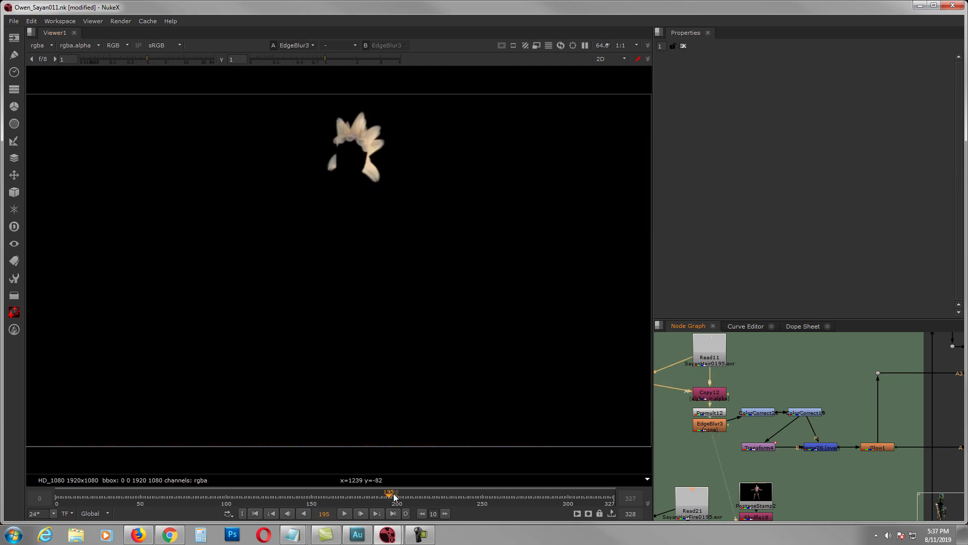
Step forward through the hair frames from 195 to 209 and scrub back to frame 192.
{"action": "key", "text": "Right"}
{"action": "key", "text": "Right"}
{"action": "key", "text": "Right"}
{"action": "key", "text": "Right"}
{"action": "key", "text": "Right"}
{"action": "key", "text": "Right"}
{"action": "key", "text": "Right"}
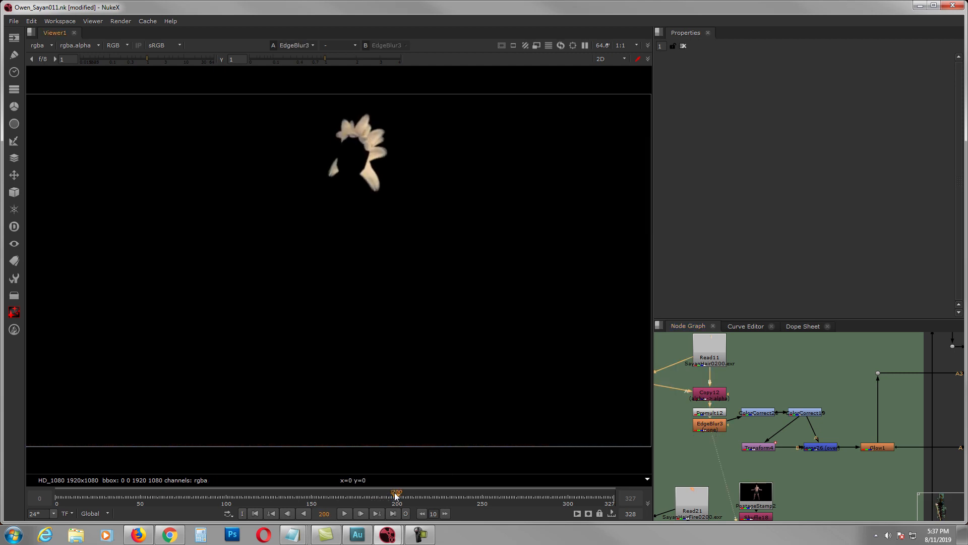
{"action": "key", "text": "Right"}
{"action": "key", "text": "Right"}
{"action": "key", "text": "Right"}
{"action": "key", "text": "Right"}
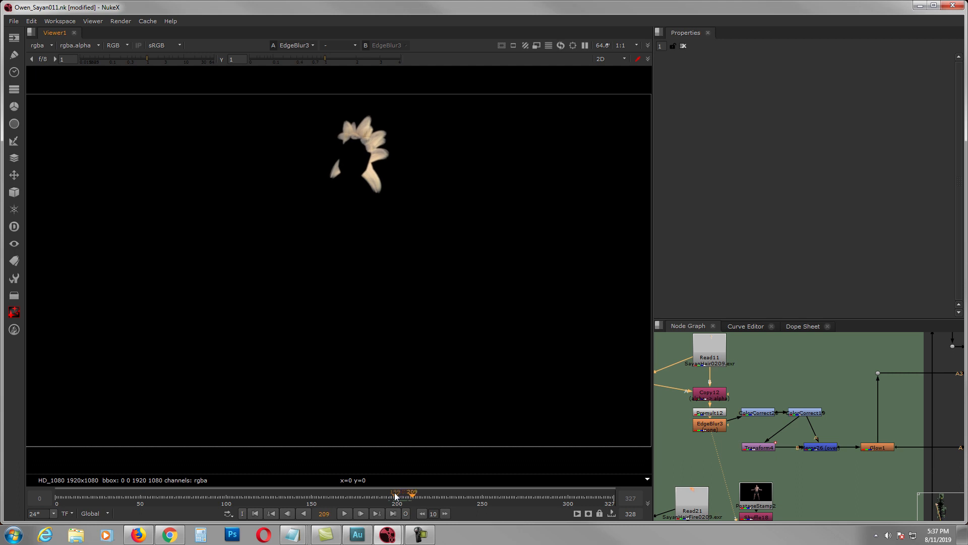
{"action": "mouse_move", "coordinate": [396, 496]}
{"action": "left_mouse_down"}
{"action": "mouse_move", "coordinate": [431, 497]}
{"action": "mouse_move", "coordinate": [383, 497]}
{"action": "left_mouse_up"}
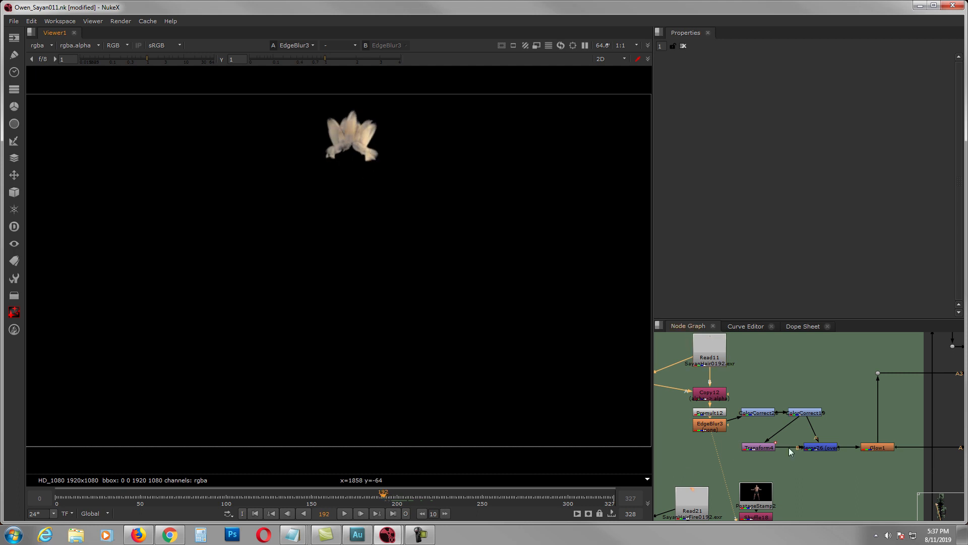
Go to frame 201 and view the Merge24 output in the main merge chain.
{"action": "middle_click_drag", "start_coordinate": [805, 442], "coordinate": [758, 427]}
{"action": "scroll", "coordinate": [806, 410], "scroll_direction": "down", "scroll_amount": 6}
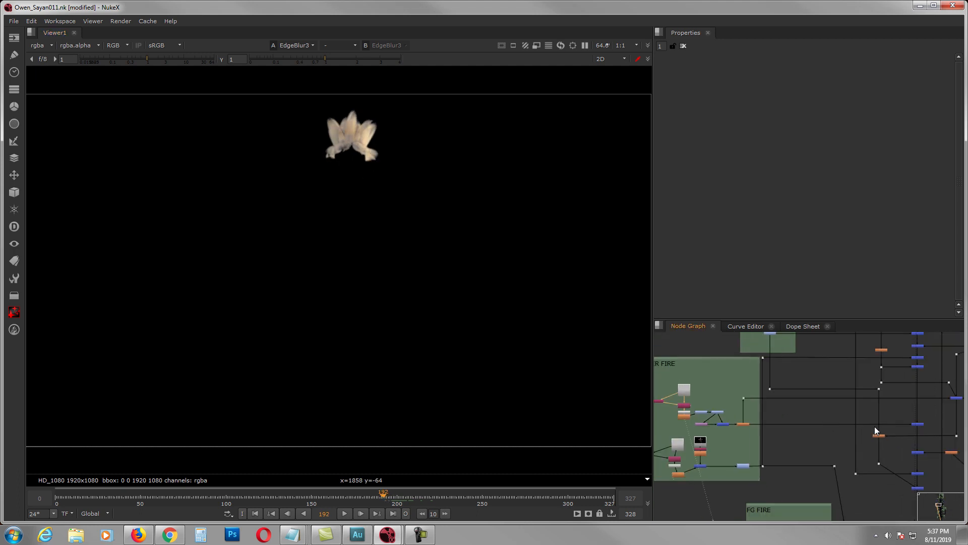
{"action": "middle_click_drag", "start_coordinate": [865, 410], "coordinate": [852, 417]}
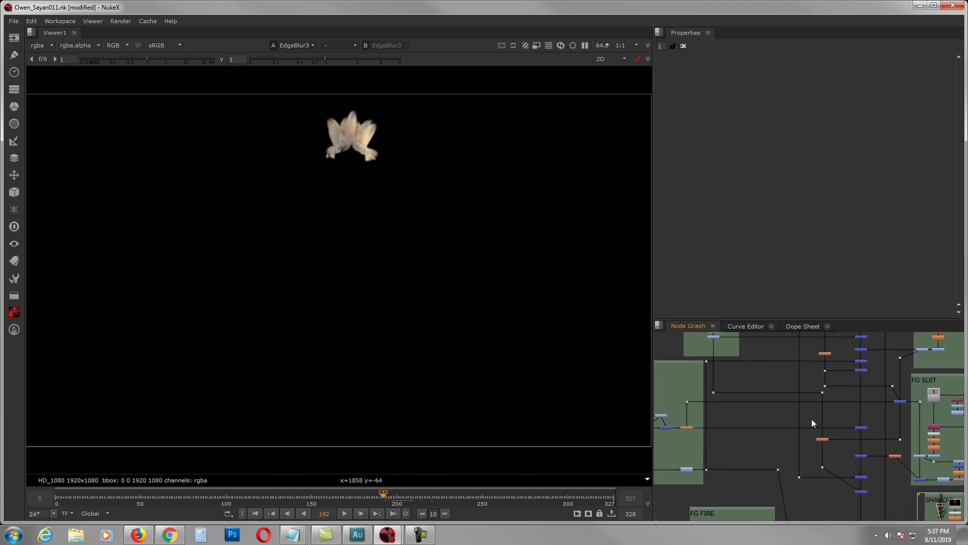
{"action": "left_click", "coordinate": [399, 497]}
{"action": "middle_click_drag", "start_coordinate": [865, 433], "coordinate": [863, 444]}
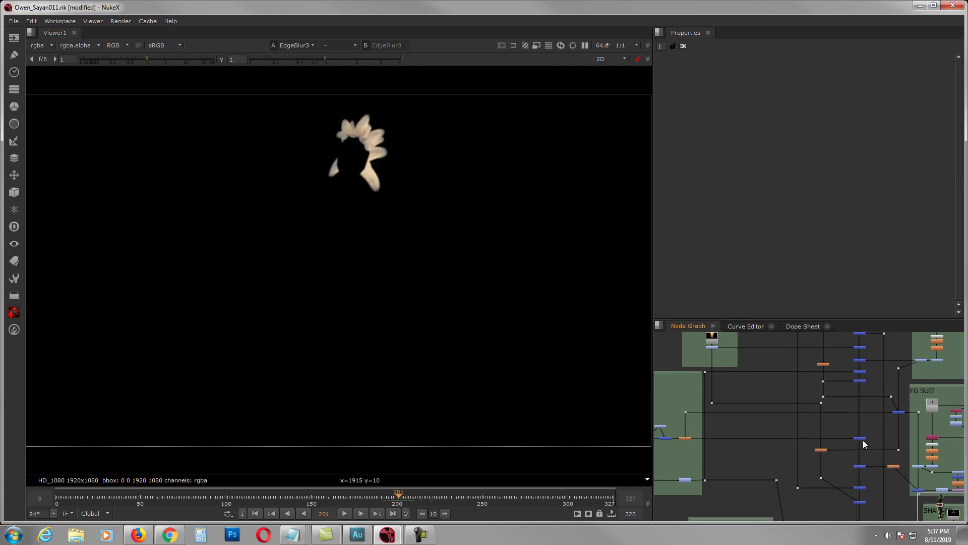
{"action": "left_click", "coordinate": [860, 439]}
{"action": "key", "text": "1"}
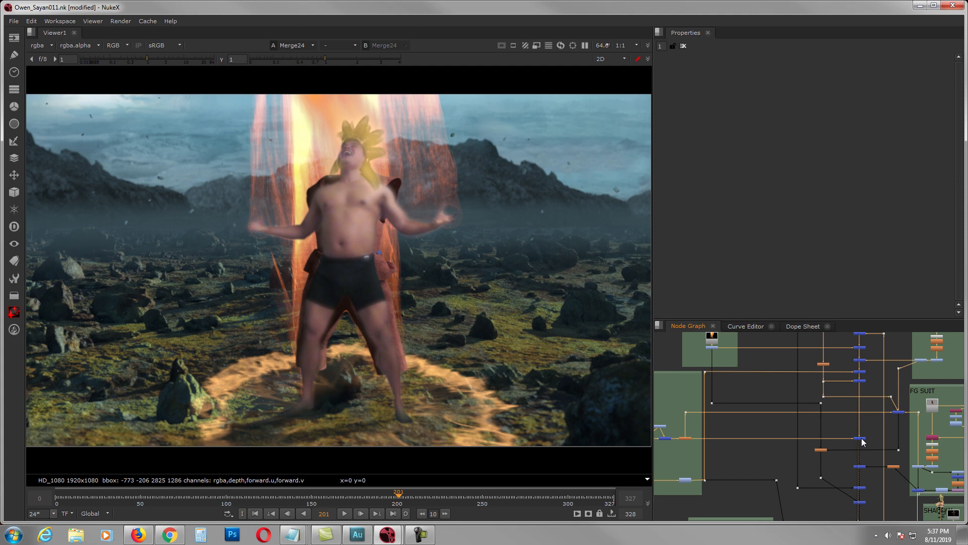
Follow the main merge chain past Merge24 and view the Merge2 output with the suit.
{"action": "middle_click_drag", "start_coordinate": [856, 444], "coordinate": [848, 407]}
{"action": "scroll", "coordinate": [852, 414], "scroll_direction": "up", "scroll_amount": 4}
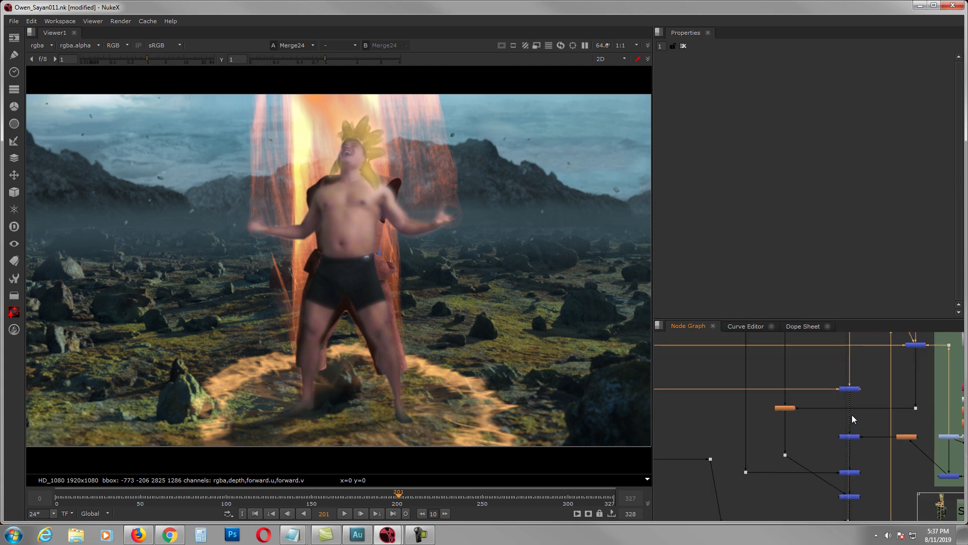
{"action": "left_click", "coordinate": [854, 385]}
{"action": "left_click", "coordinate": [855, 401]}
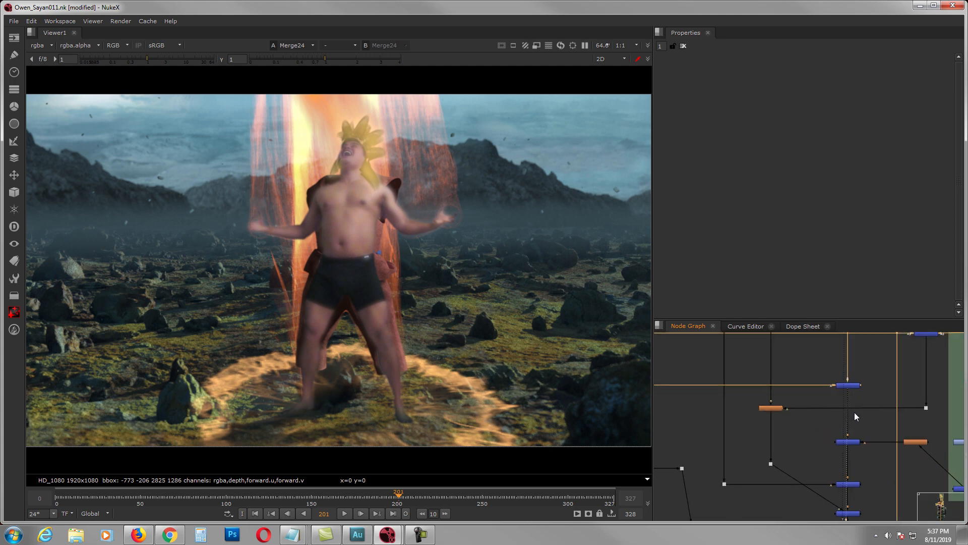
{"action": "middle_click_drag", "start_coordinate": [858, 409], "coordinate": [842, 432]}
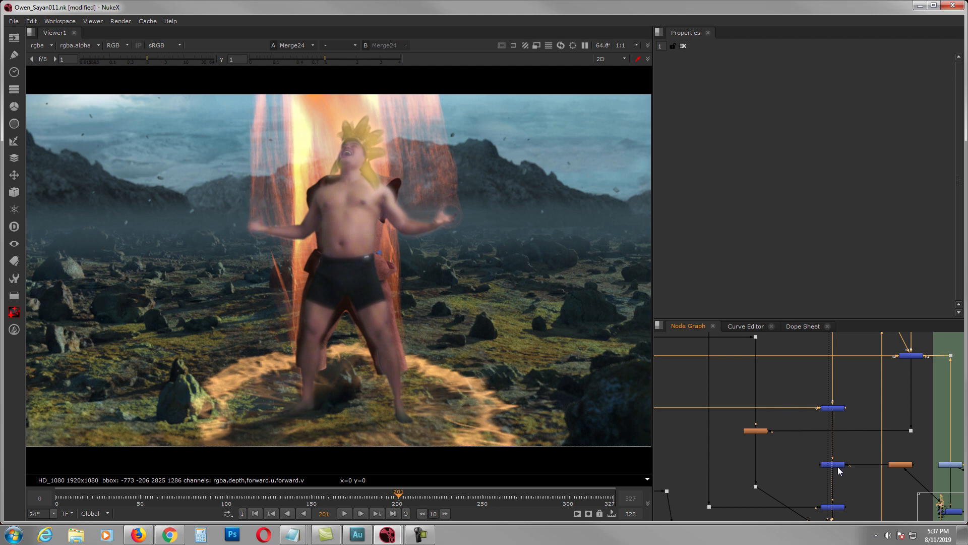
{"action": "key", "text": "1"}
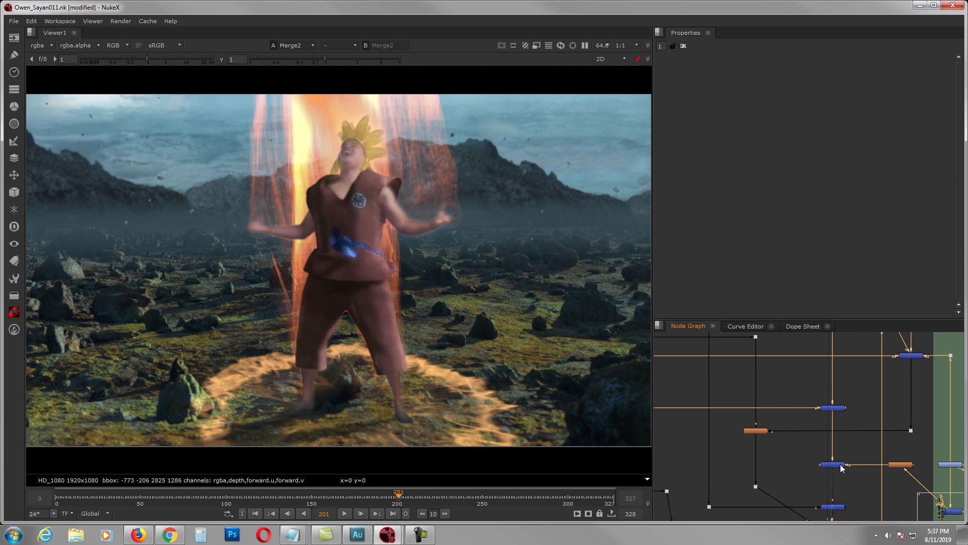
View the Merge34 output of the FG SUIT branch and its Premult4 output.
{"action": "middle_click_drag", "start_coordinate": [885, 456], "coordinate": [768, 412]}
{"action": "left_click", "coordinate": [836, 468], "text": "ctrl+shift"}
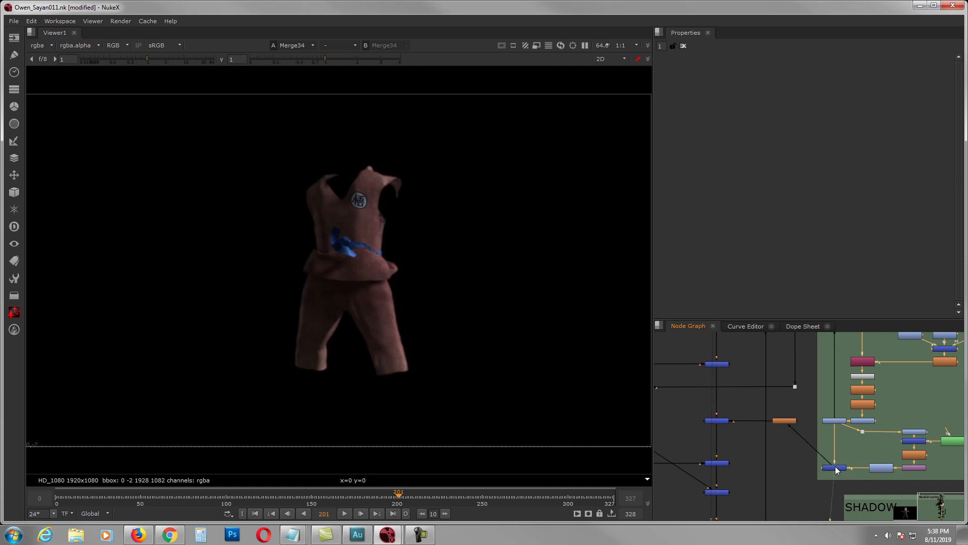
{"action": "middle_click_drag", "start_coordinate": [827, 438], "coordinate": [779, 483]}
{"action": "scroll", "coordinate": [854, 443], "scroll_direction": "down", "scroll_amount": 2}
{"action": "scroll", "coordinate": [823, 401], "scroll_direction": "up", "scroll_amount": 2}
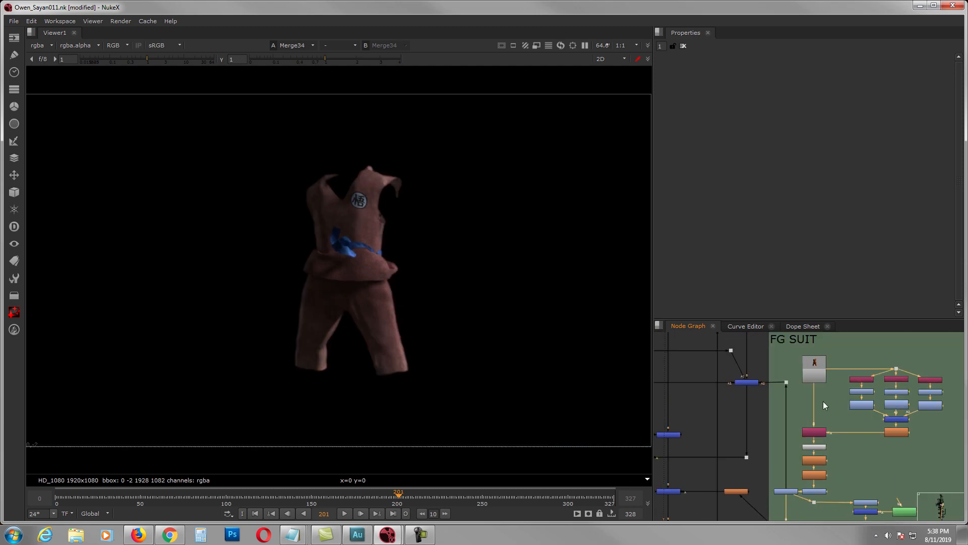
{"action": "left_click", "coordinate": [822, 445], "text": "ctrl+shift"}
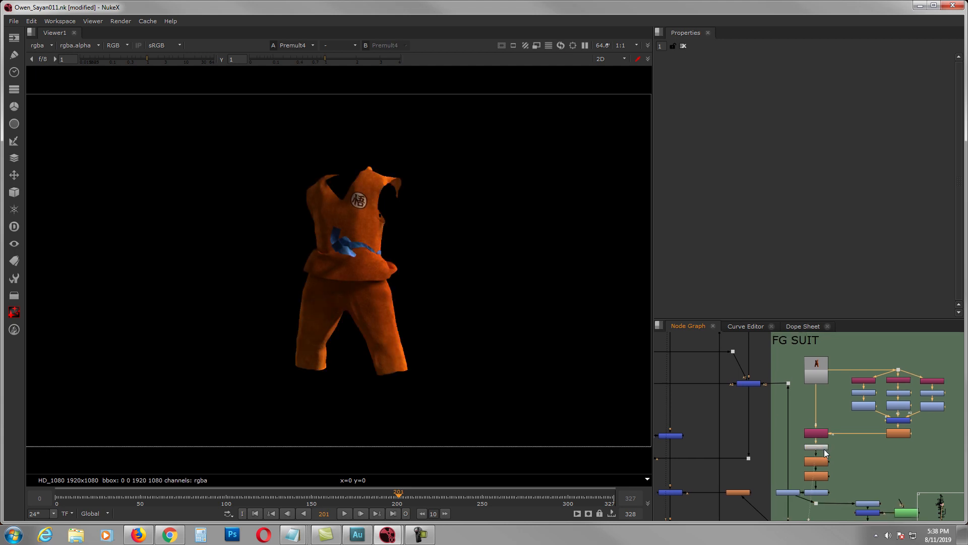
View the original Read2 suit render and the Premult4 output in turn.
{"action": "scroll", "coordinate": [884, 447], "scroll_direction": "up", "scroll_amount": 2}
{"action": "middle_click_drag", "start_coordinate": [866, 435], "coordinate": [881, 456]}
{"action": "left_click", "coordinate": [806, 386], "text": "ctrl+shift"}
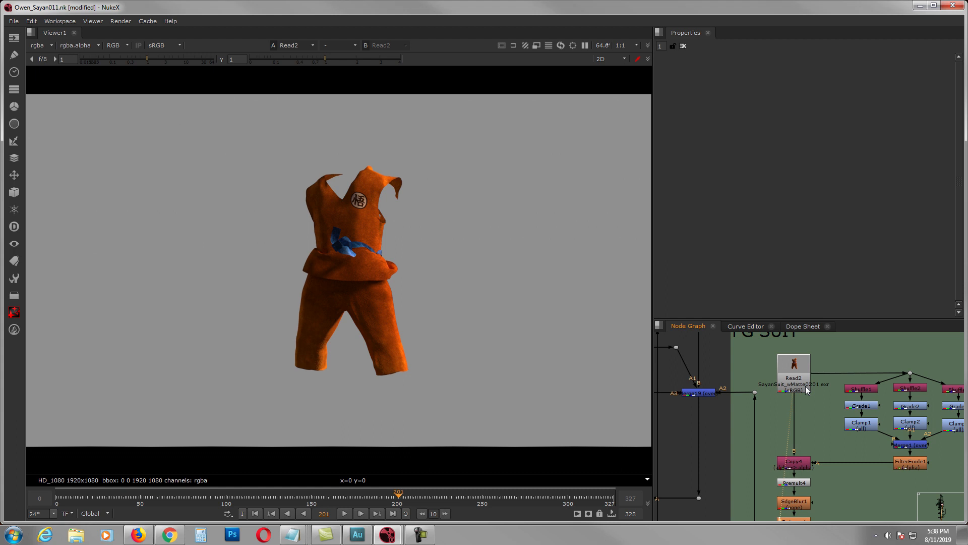
{"action": "left_click", "coordinate": [774, 461], "text": "ctrl+shift"}
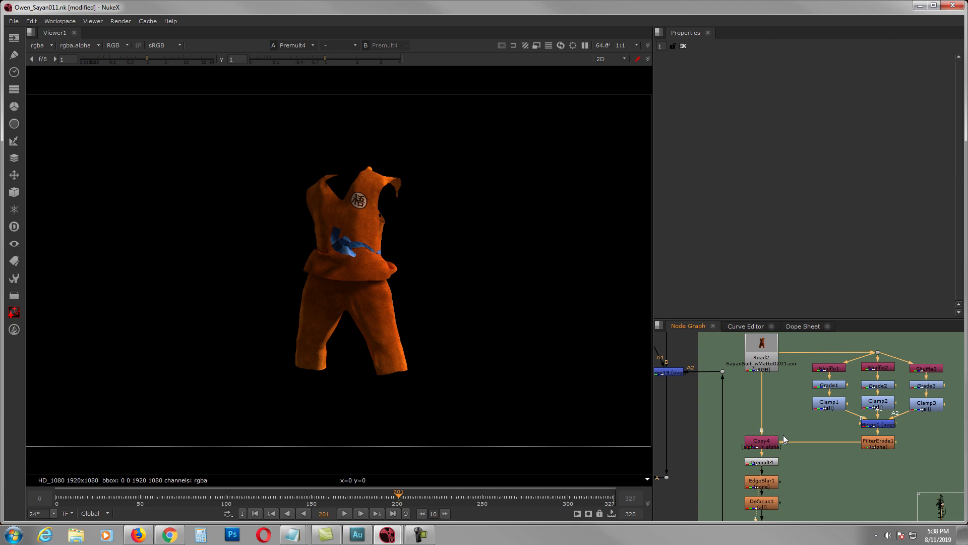
Examine the nodes around Premult4 and compare the Read2 background with the premultiplied suit again.
{"action": "middle_click_drag", "start_coordinate": [783, 434], "coordinate": [819, 414]}
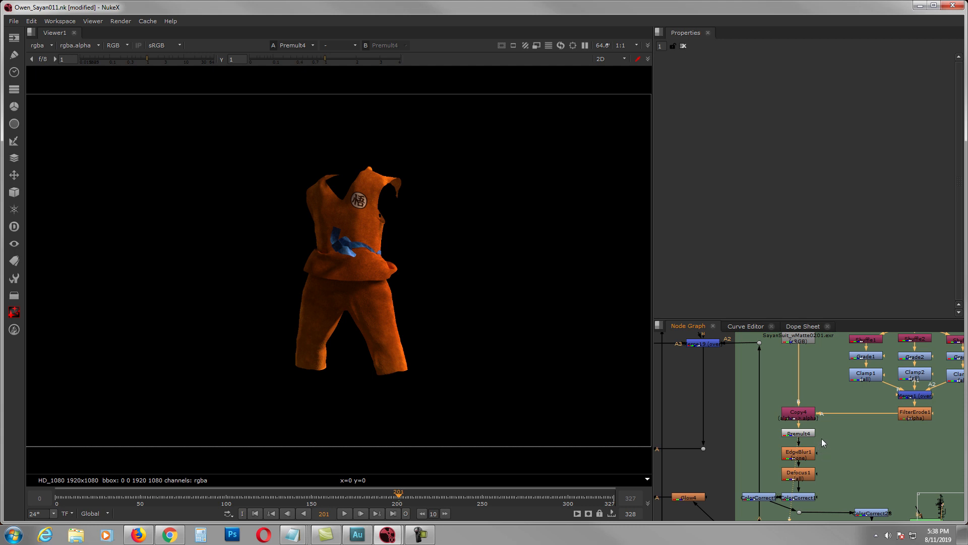
{"action": "scroll", "coordinate": [822, 443], "scroll_direction": "down", "scroll_amount": 5}
{"action": "scroll", "coordinate": [822, 419], "scroll_direction": "up", "scroll_amount": 3}
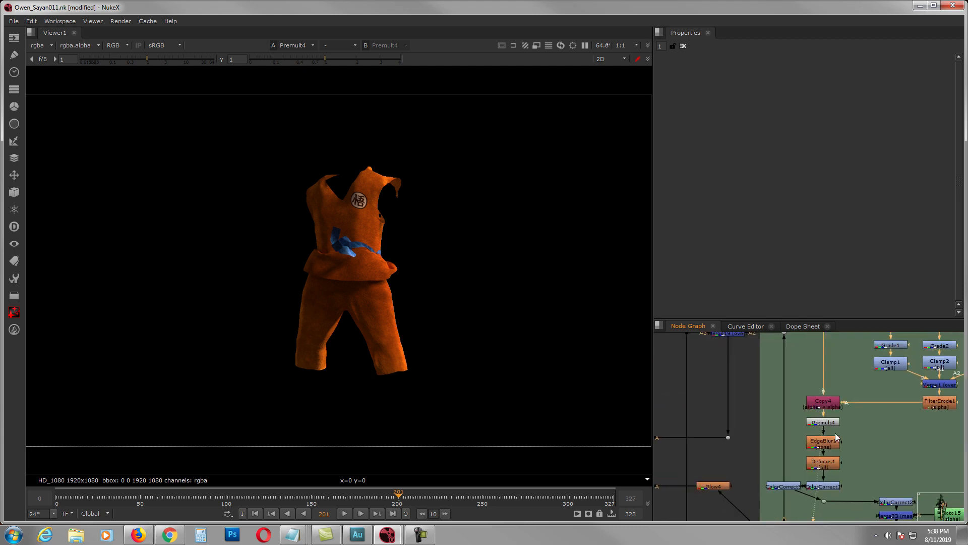
{"action": "middle_click_drag", "start_coordinate": [840, 426], "coordinate": [822, 455]}
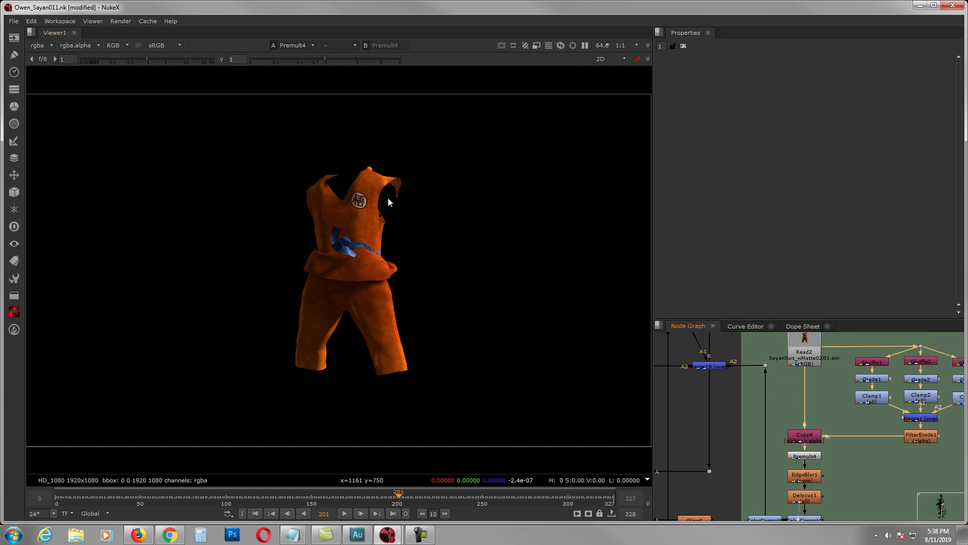
{"action": "key", "text": "1"}
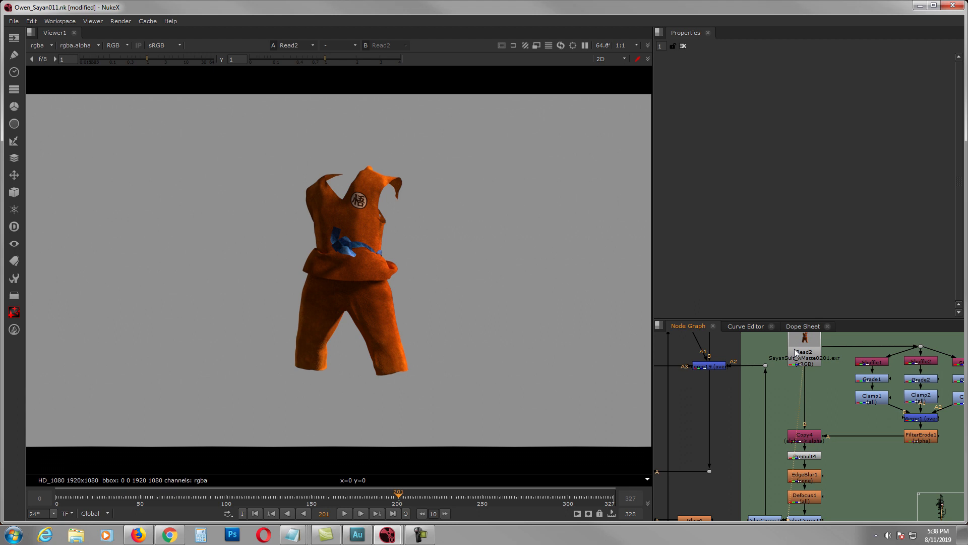
{"action": "middle_click_drag", "start_coordinate": [367, 278], "coordinate": [376, 273]}
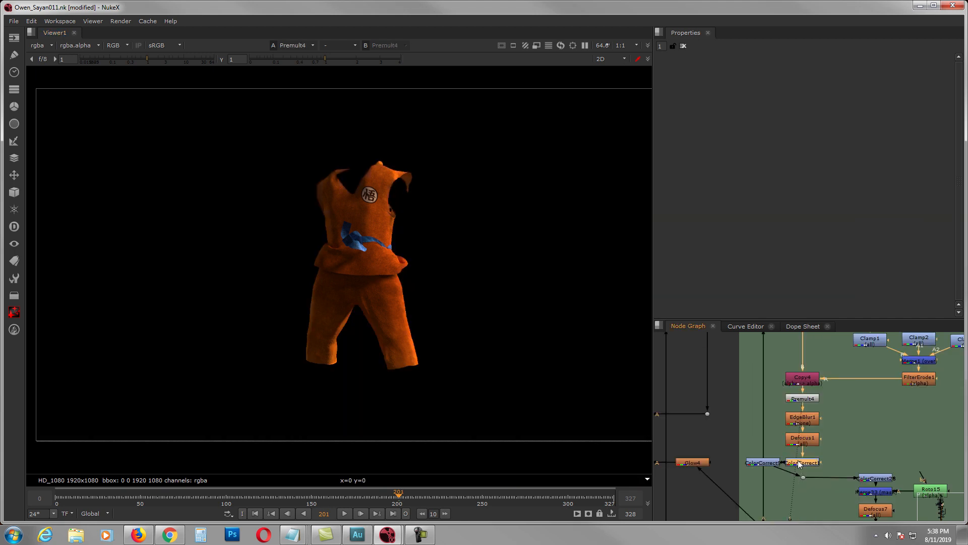
View the suit's color-corrected output and the Multiply5 output in turn.
{"action": "left_click", "coordinate": [773, 461]}
{"action": "key", "text": "1"}
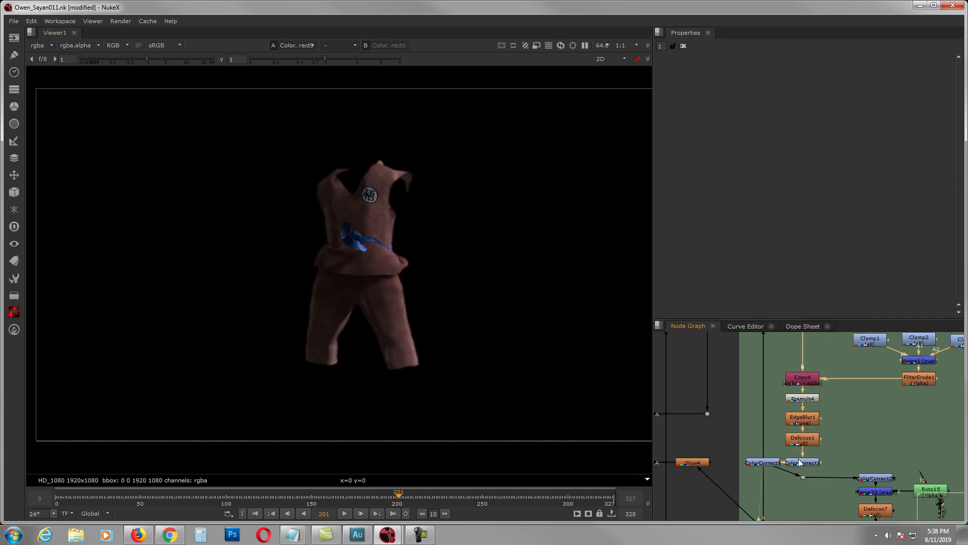
{"action": "middle_click_drag", "start_coordinate": [808, 493], "coordinate": [802, 447]}
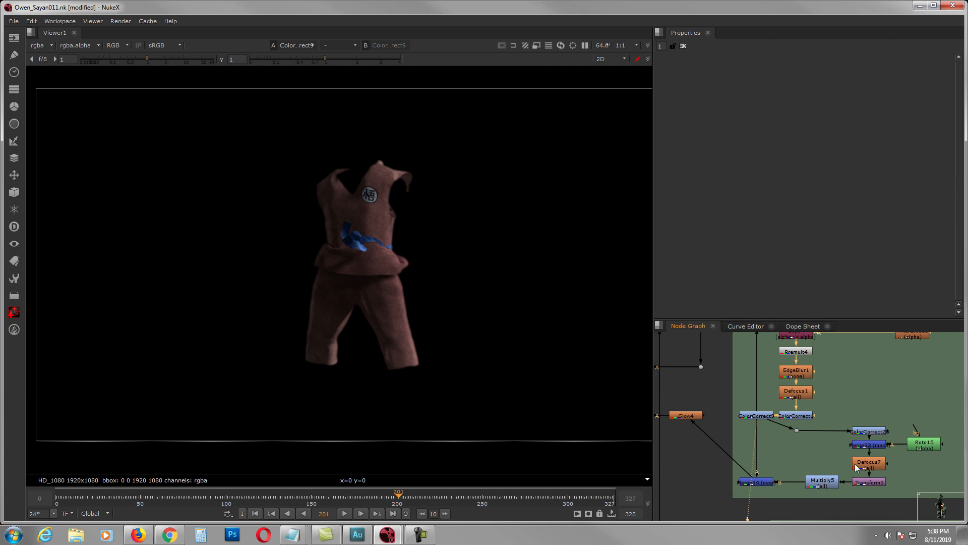
{"action": "left_click", "coordinate": [812, 481]}
{"action": "key", "text": "1"}
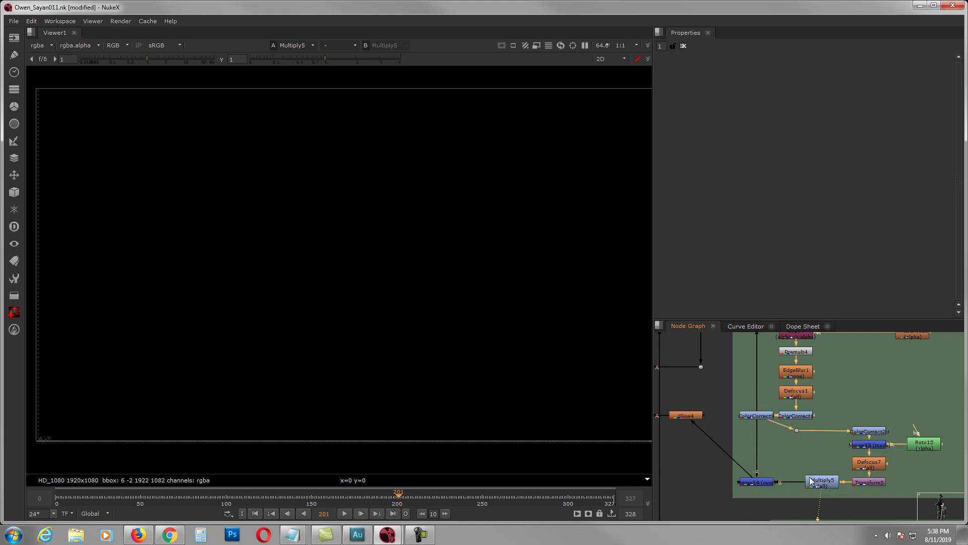
View the Merge34 suit output and inspect the Roto15 shape, closing its properties.
{"action": "left_click", "coordinate": [764, 483]}
{"action": "key", "text": "1"}
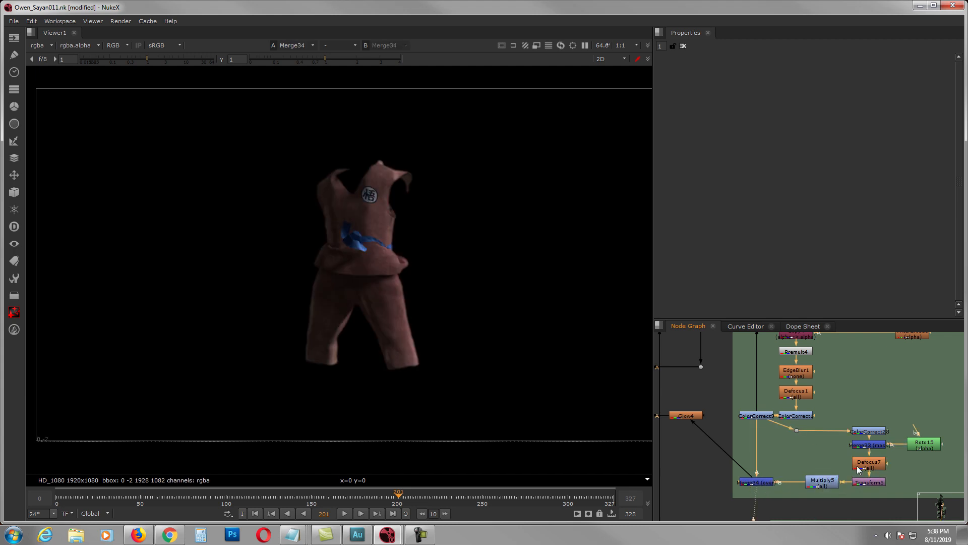
{"action": "double_click", "coordinate": [917, 451]}
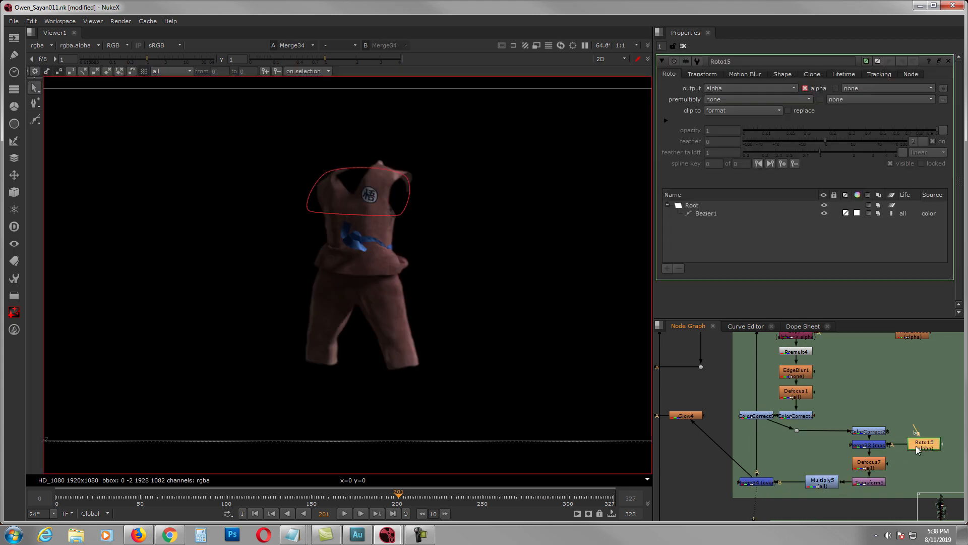
{"action": "left_click", "coordinate": [684, 47]}
View the suit's Glow4 output and the Merge2 output where it joins the main chain.
{"action": "scroll", "coordinate": [820, 458], "scroll_direction": "down", "scroll_amount": 2}
{"action": "middle_click_drag", "start_coordinate": [718, 431], "coordinate": [786, 446]}
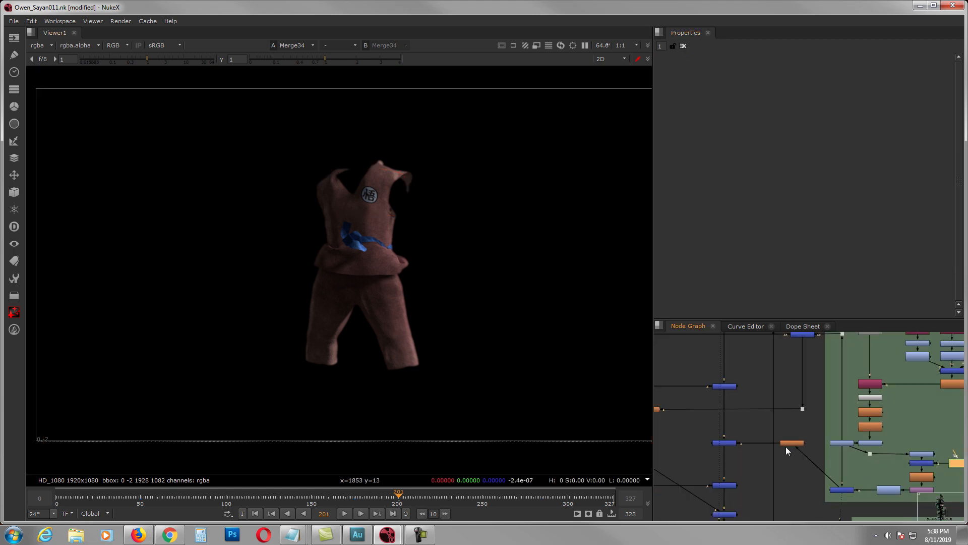
{"action": "scroll", "coordinate": [788, 444], "scroll_direction": "up", "scroll_amount": 2}
{"action": "left_click", "coordinate": [791, 440]}
{"action": "key", "text": "1"}
{"action": "left_click", "coordinate": [706, 442]}
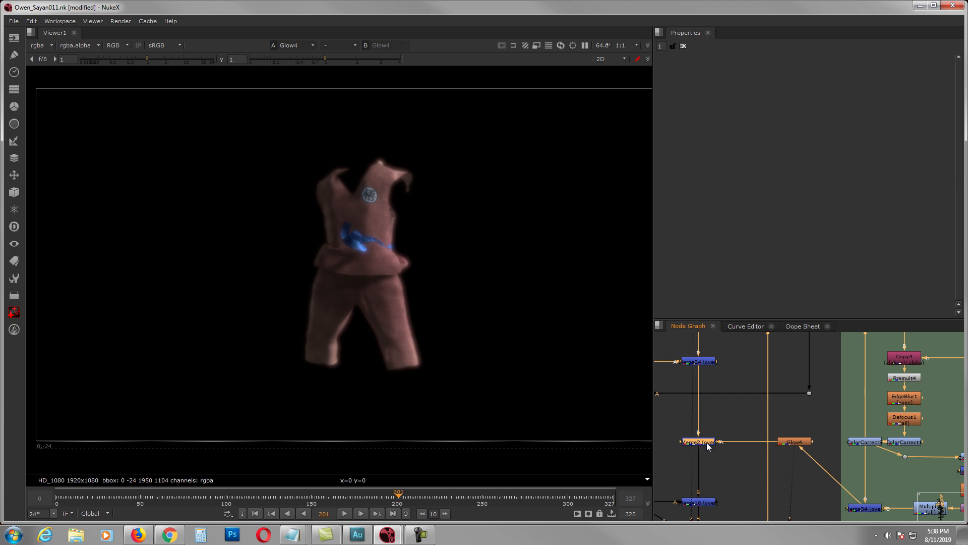
{"action": "key", "text": "1"}
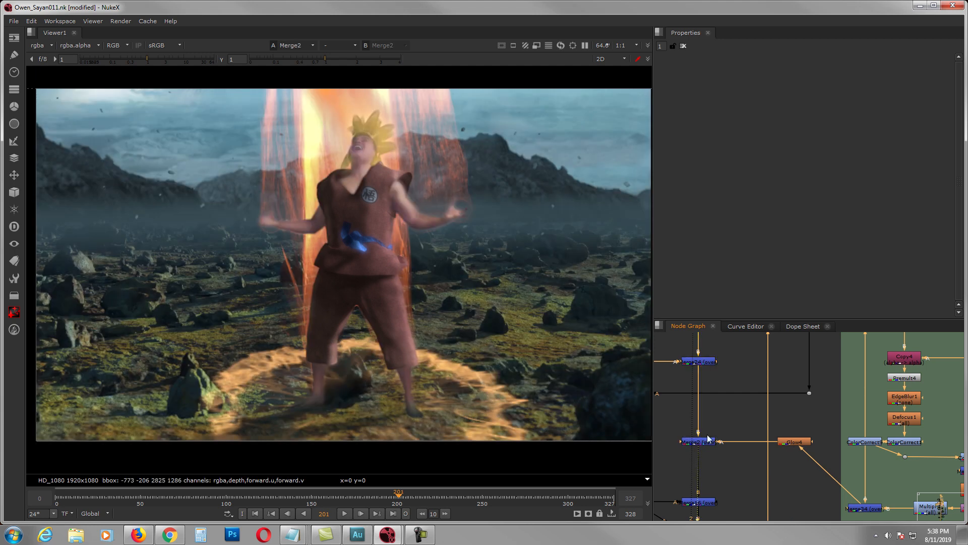
View the Merge16 output on the main chain below the suit merge.
{"action": "middle_click_drag", "start_coordinate": [729, 449], "coordinate": [783, 411]}
{"action": "middle_click_drag", "start_coordinate": [775, 447], "coordinate": [865, 415]}
{"action": "left_click", "coordinate": [813, 436]}
{"action": "key", "text": "1"}
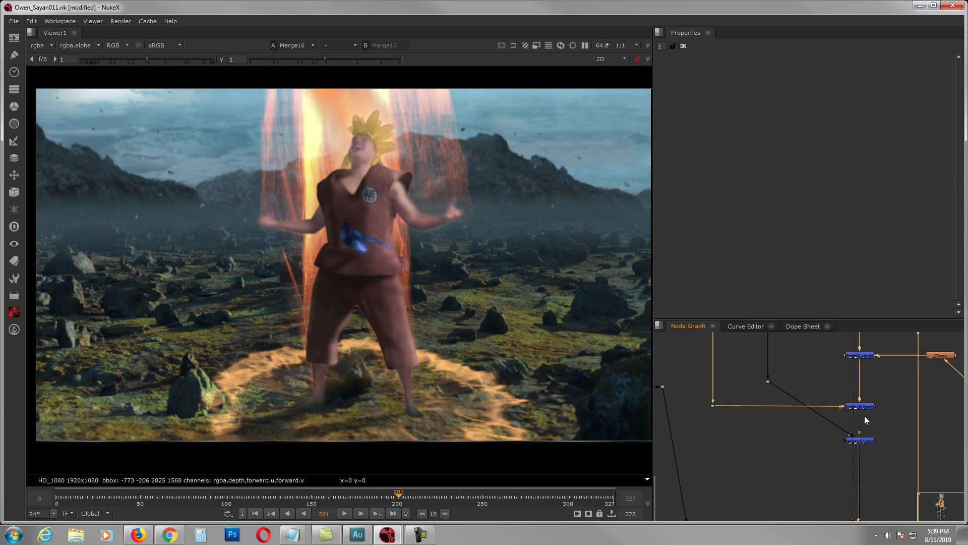
{"action": "scroll", "coordinate": [794, 431], "scroll_direction": "up", "scroll_amount": 2}
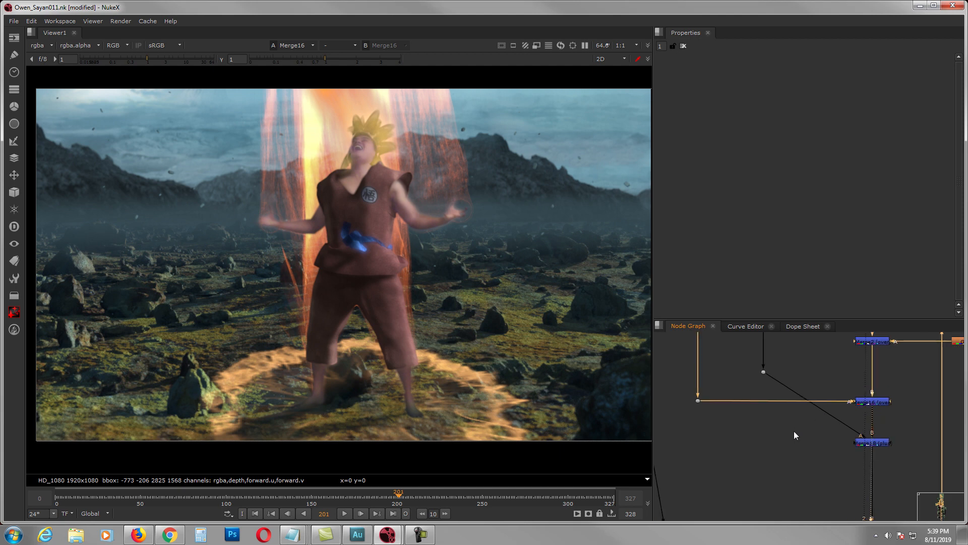
{"action": "middle_click_drag", "start_coordinate": [803, 431], "coordinate": [791, 446]}
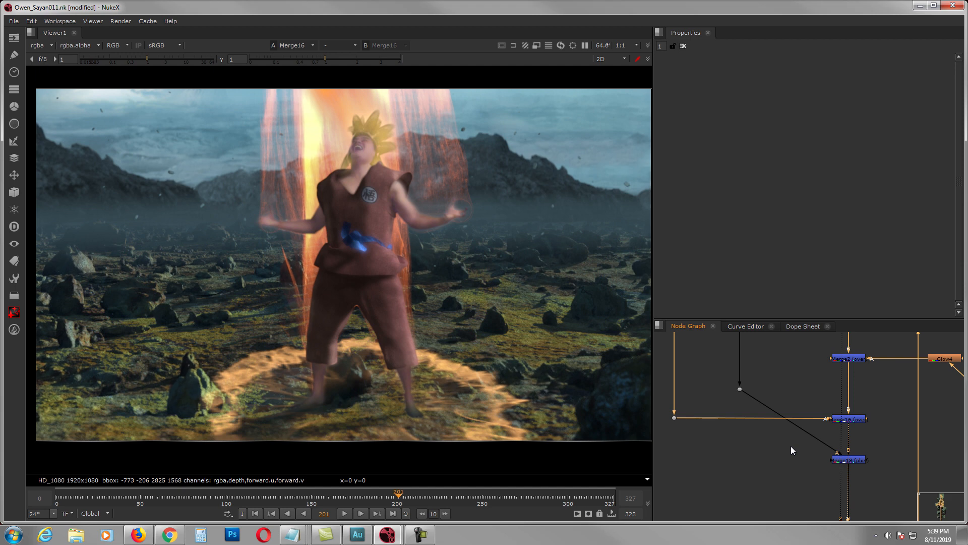
{"action": "left_click", "coordinate": [13, 22]}
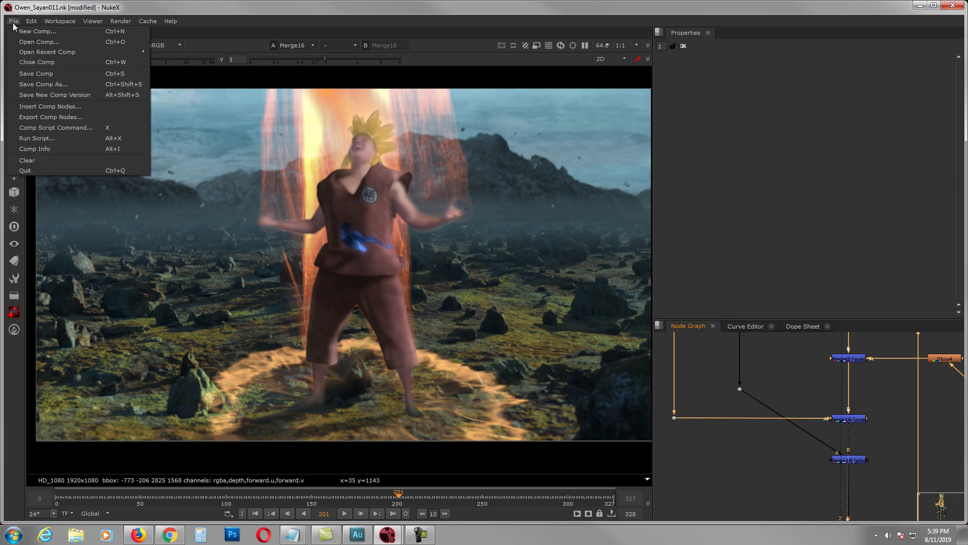
{"action": "left_click", "coordinate": [37, 43]}
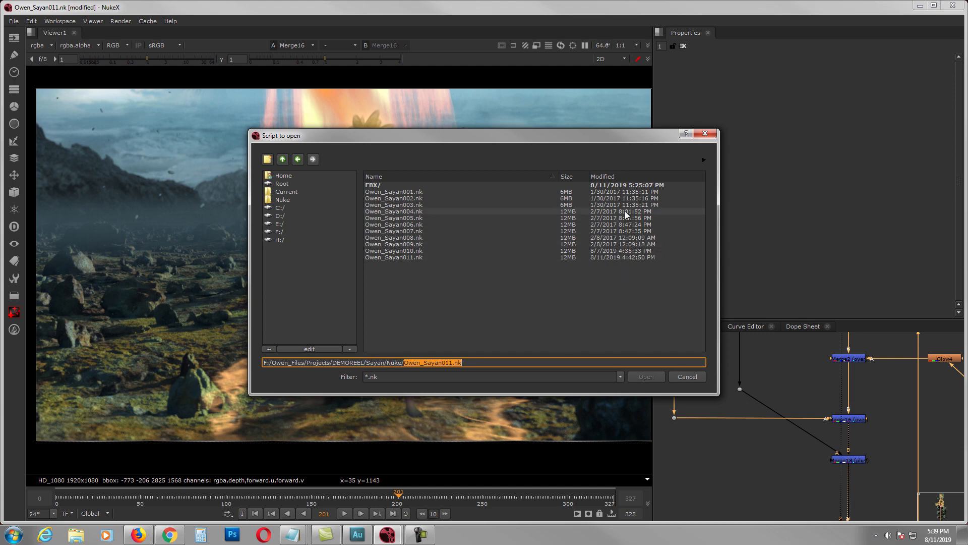
{"action": "left_click", "coordinate": [705, 134]}
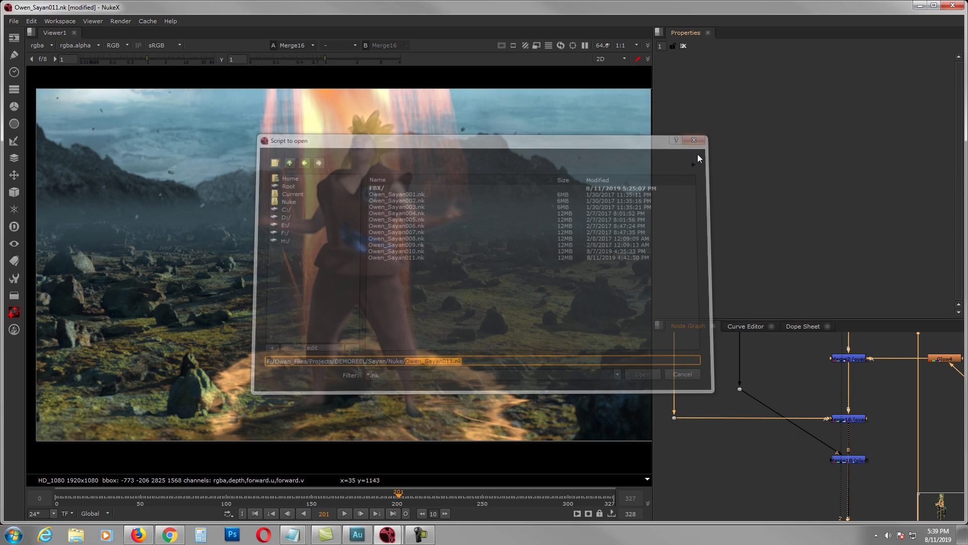
View the outputs of the neighbouring merge nodes around Merge16 on the main chain in turn.
{"action": "middle_click_drag", "start_coordinate": [849, 463], "coordinate": [844, 419]}
{"action": "left_click", "coordinate": [850, 419]}
{"action": "key", "text": "1"}
{"action": "middle_click_drag", "start_coordinate": [837, 408], "coordinate": [845, 441]}
{"action": "left_click_drag", "start_coordinate": [776, 370], "coordinate": [725, 392]}
{"action": "key", "text": "1"}
{"action": "middle_click_drag", "start_coordinate": [817, 386], "coordinate": [813, 426]}
{"action": "left_click", "coordinate": [855, 393]}
{"action": "key", "text": "1"}
View the merge outputs further down the main chain, ending on Merge18.
{"action": "left_click", "coordinate": [855, 452]}
{"action": "key", "text": "1"}
{"action": "middle_click_drag", "start_coordinate": [855, 459], "coordinate": [825, 406]}
{"action": "left_click", "coordinate": [856, 455]}
{"action": "key", "text": "1"}
{"action": "scroll", "coordinate": [825, 406], "scroll_direction": "down", "scroll_amount": 5}
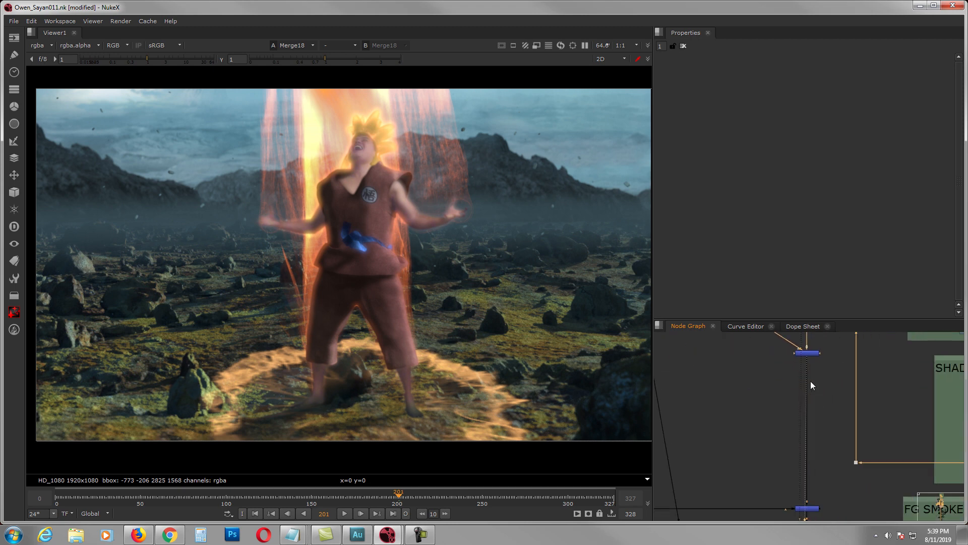
View the Merge3 composite with the foreground fire and the Merge12 masked fire output that feeds it.
{"action": "scroll", "coordinate": [816, 420], "scroll_direction": "up", "scroll_amount": 6}
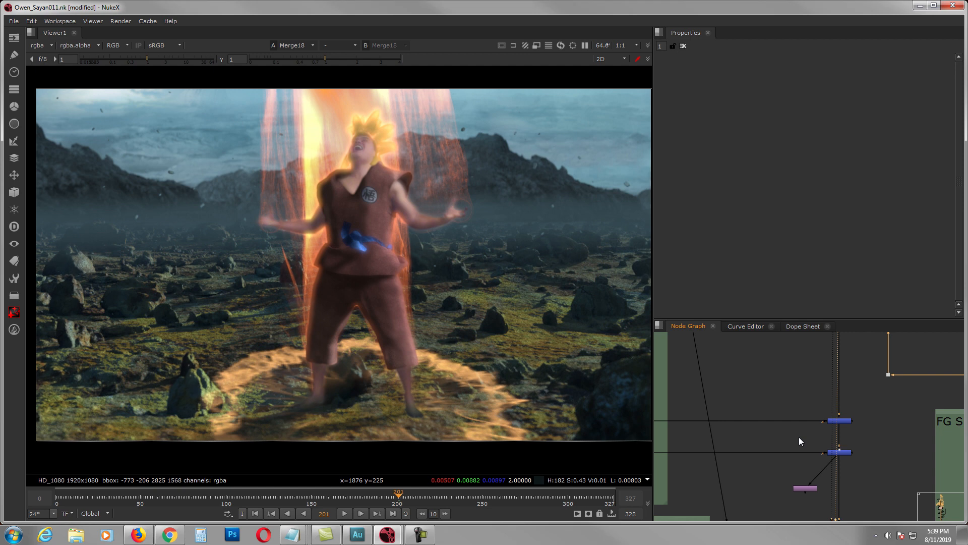
{"action": "middle_click_drag", "start_coordinate": [800, 443], "coordinate": [856, 432]}
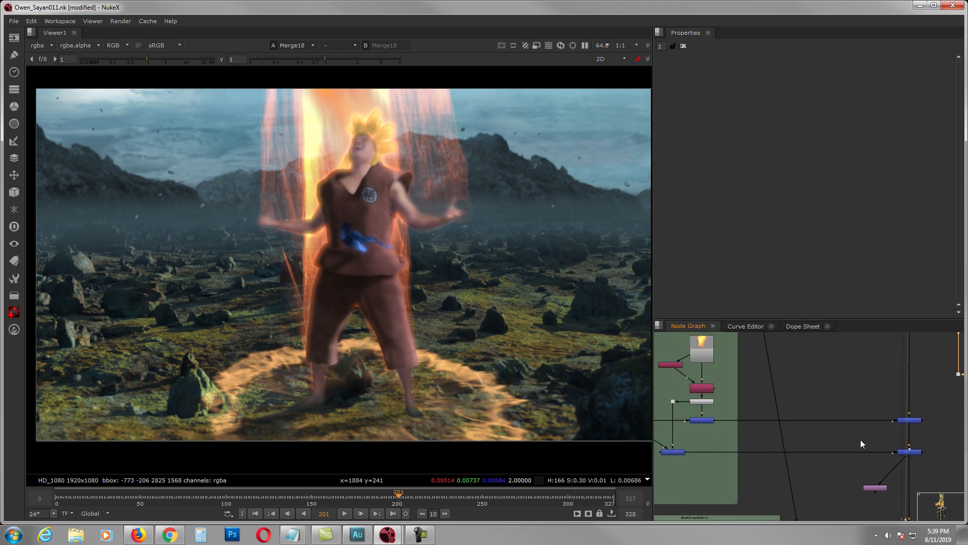
{"action": "left_click", "coordinate": [912, 418]}
{"action": "key", "text": "1"}
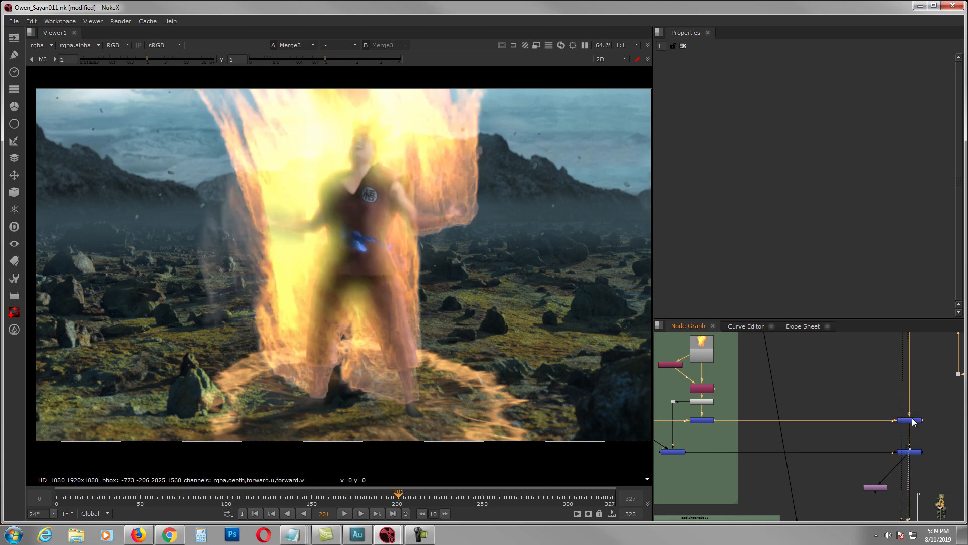
{"action": "middle_click_drag", "start_coordinate": [710, 416], "coordinate": [759, 444]}
{"action": "left_click", "coordinate": [755, 446]}
{"action": "key", "text": "1"}
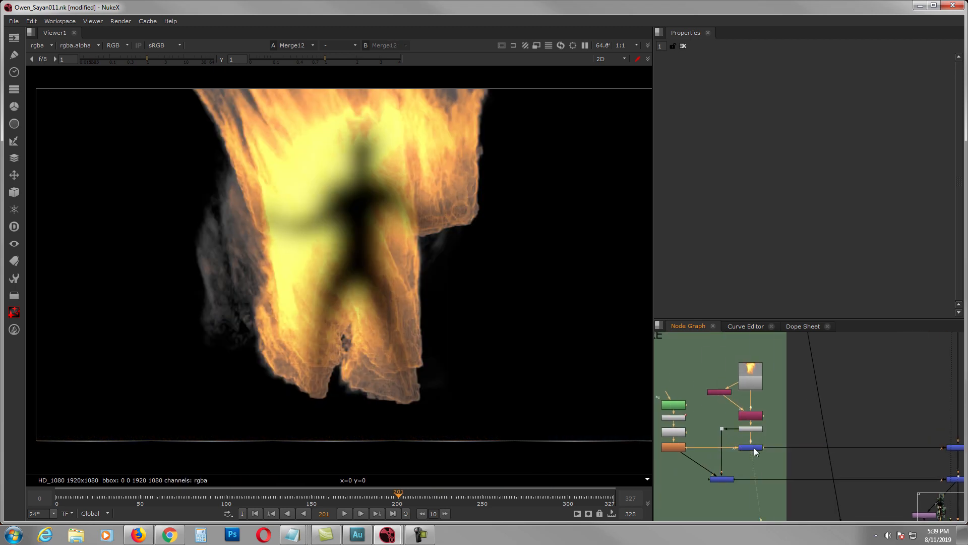
{"action": "middle_click_drag", "start_coordinate": [804, 440], "coordinate": [731, 391]}
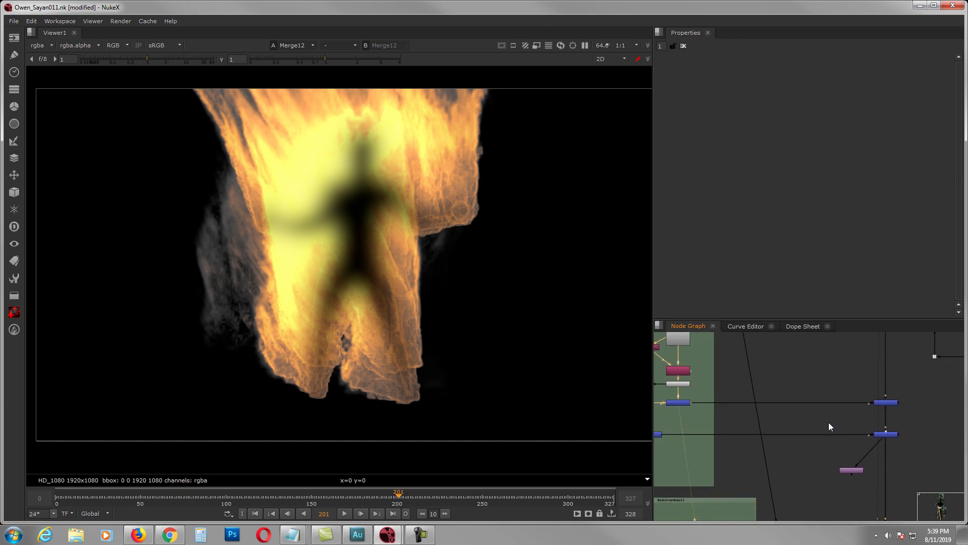
Compare the Merge3 and Merge14 outputs and examine the masked fire branch around Premult6 and Blur2.
{"action": "left_click", "coordinate": [874, 431]}
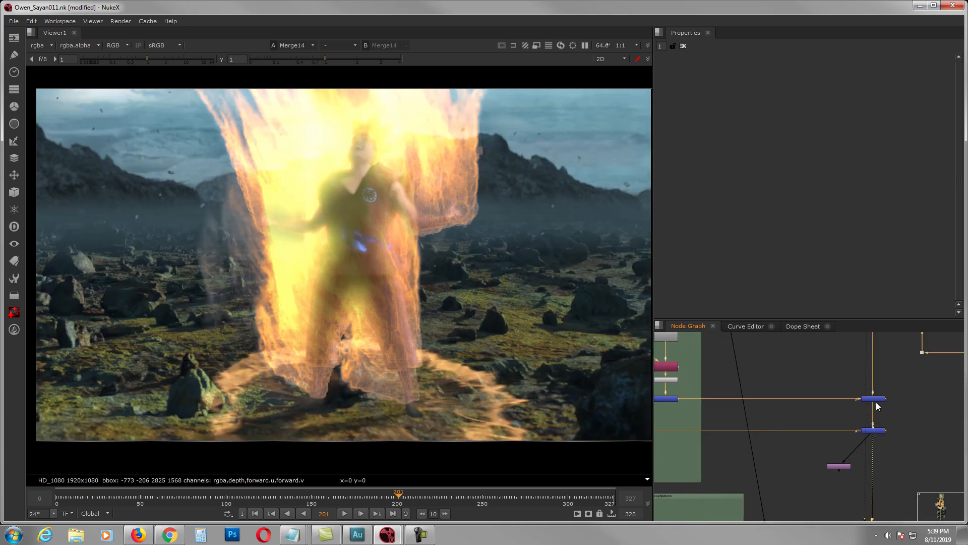
{"action": "left_click", "coordinate": [874, 398]}
{"action": "key", "text": "1"}
{"action": "left_click", "coordinate": [874, 418]}
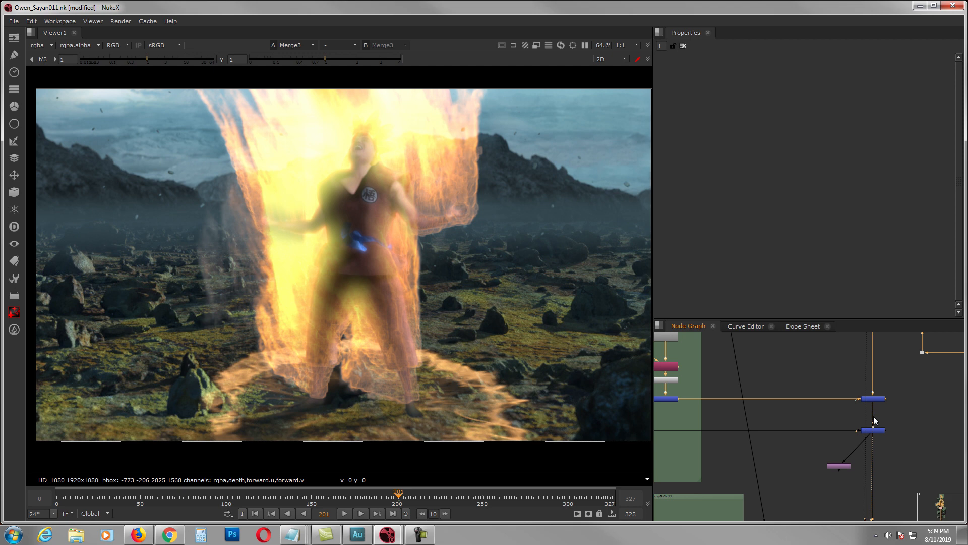
{"action": "left_click", "coordinate": [874, 430]}
{"action": "key", "text": "1"}
{"action": "middle_click_drag", "start_coordinate": [798, 420], "coordinate": [871, 429]}
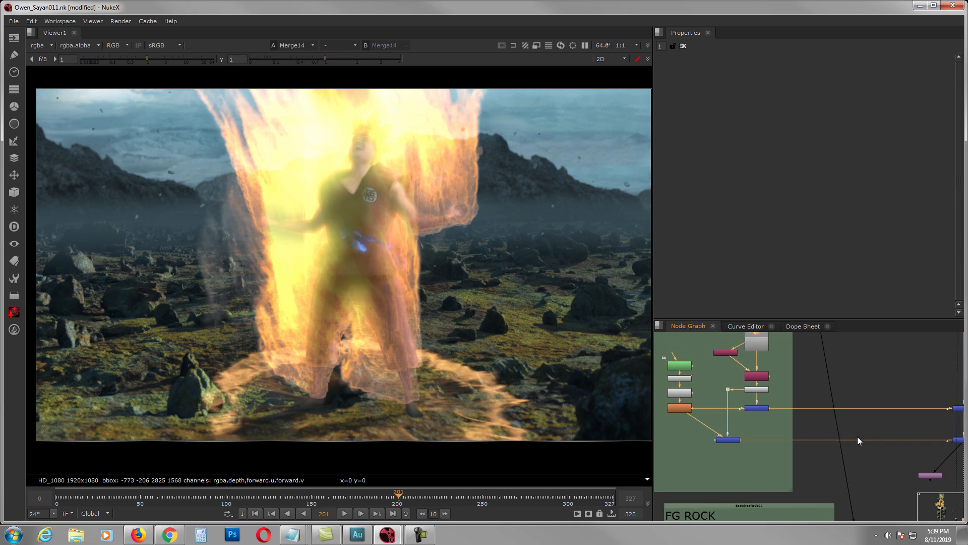
{"action": "scroll", "coordinate": [726, 420], "scroll_direction": "up", "scroll_amount": 2}
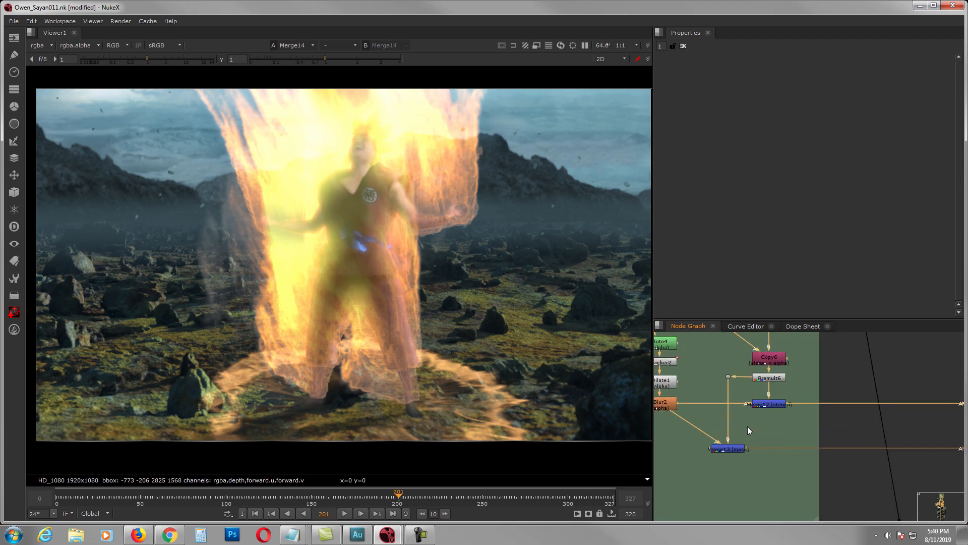
{"action": "middle_click_drag", "start_coordinate": [789, 453], "coordinate": [794, 436]}
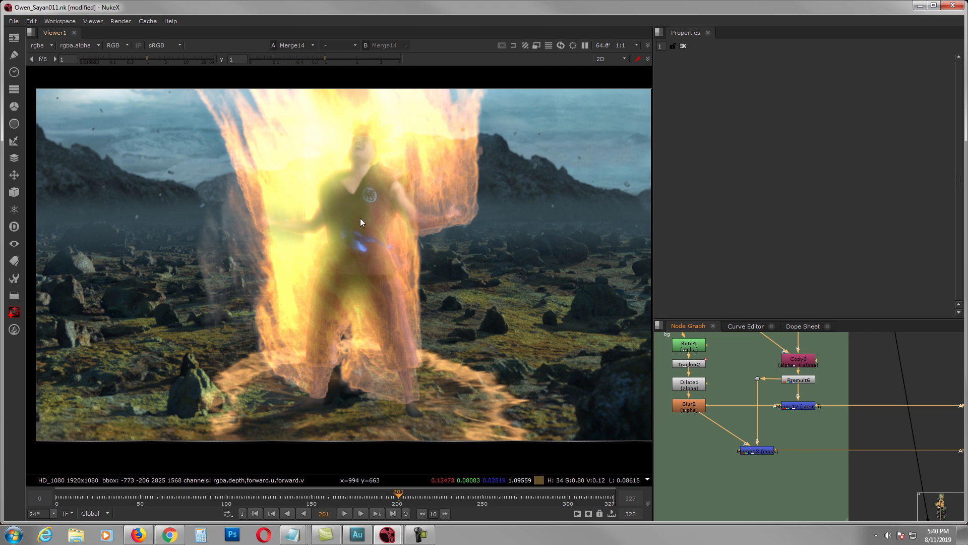
View the Merge4 output where the foreground smoke branch joins the main chain.
{"action": "middle_click_drag", "start_coordinate": [936, 422], "coordinate": [818, 400]}
{"action": "scroll", "coordinate": [819, 399], "scroll_direction": "down", "scroll_amount": 3}
{"action": "middle_click_drag", "start_coordinate": [900, 443], "coordinate": [814, 398]}
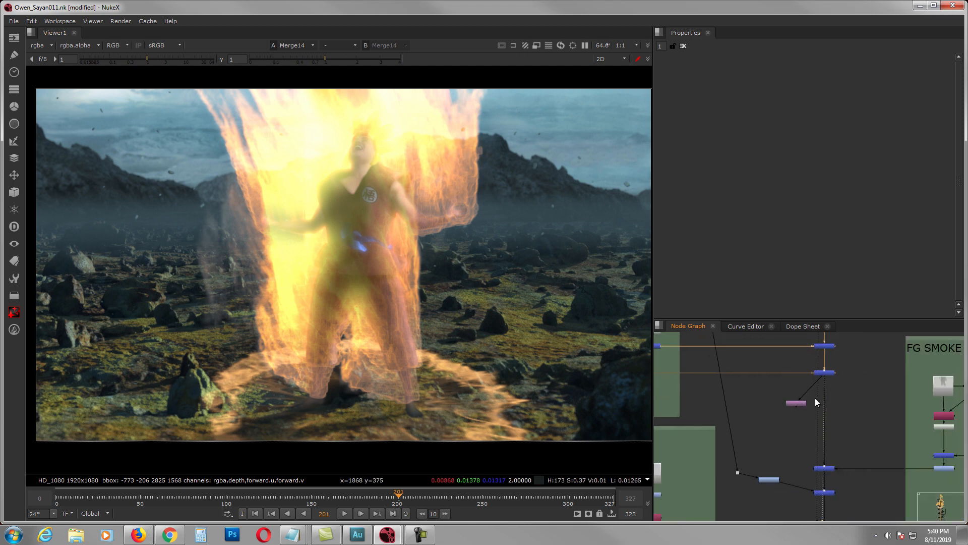
{"action": "scroll", "coordinate": [814, 398], "scroll_direction": "up", "scroll_amount": 1}
{"action": "middle_click_drag", "start_coordinate": [833, 448], "coordinate": [768, 443]}
{"action": "left_click", "coordinate": [768, 443]}
{"action": "key", "text": "1"}
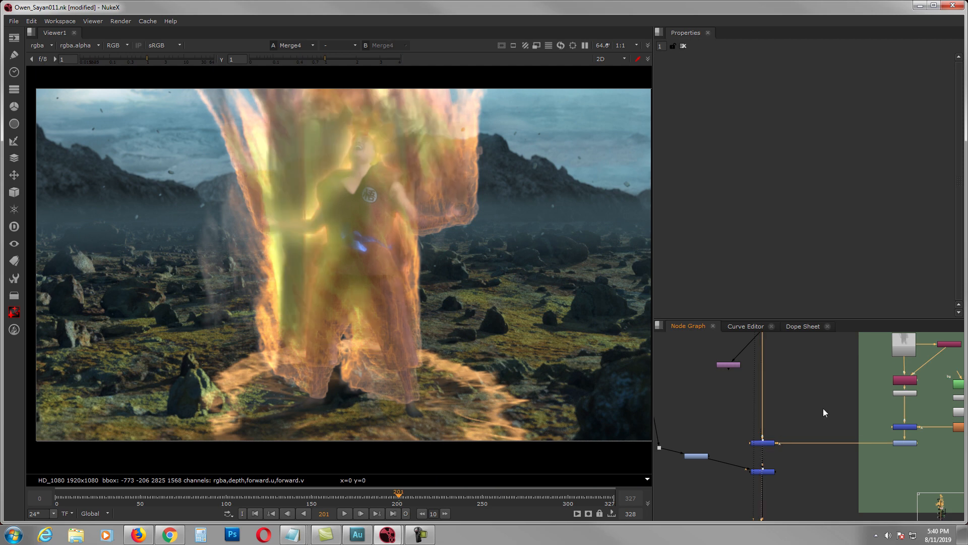
Compare the foreground smoke's color-corrected output with the Merge4 composite.
{"action": "middle_click_drag", "start_coordinate": [874, 383], "coordinate": [834, 415]}
{"action": "middle_click_drag", "start_coordinate": [837, 470], "coordinate": [853, 441]}
{"action": "left_click", "coordinate": [859, 445]}
{"action": "key", "text": "1"}
{"action": "left_click", "coordinate": [724, 446]}
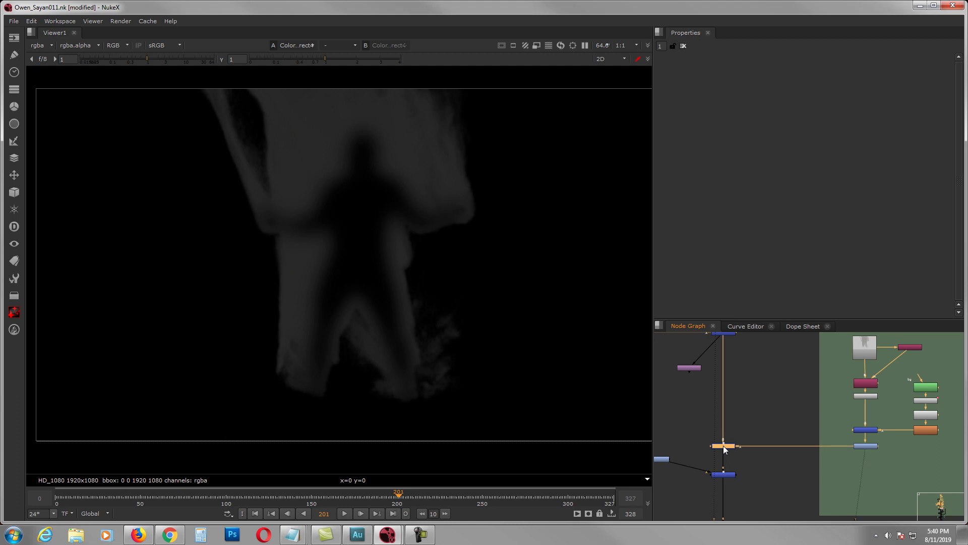
{"action": "key", "text": "1"}
View the Merge42 output directly below the smoke merge.
{"action": "middle_click_drag", "start_coordinate": [733, 473], "coordinate": [853, 428]}
{"action": "scroll", "coordinate": [843, 454], "scroll_direction": "up", "scroll_amount": 3}
{"action": "left_click", "coordinate": [839, 458]}
{"action": "key", "text": "1"}
Follow the main chain down from Merge42 and view the Merge44 output.
{"action": "scroll", "coordinate": [852, 428], "scroll_direction": "down", "scroll_amount": 3}
{"action": "scroll", "coordinate": [807, 462], "scroll_direction": "up", "scroll_amount": 2}
{"action": "scroll", "coordinate": [805, 467], "scroll_direction": "down", "scroll_amount": 5}
{"action": "middle_click_drag", "start_coordinate": [765, 376], "coordinate": [826, 449]}
{"action": "scroll", "coordinate": [739, 370], "scroll_direction": "up", "scroll_amount": 3}
{"action": "scroll", "coordinate": [837, 458], "scroll_direction": "down", "scroll_amount": 3}
{"action": "middle_click_drag", "start_coordinate": [891, 512], "coordinate": [803, 381]}
{"action": "scroll", "coordinate": [828, 460], "scroll_direction": "down", "scroll_amount": 1}
{"action": "middle_click_drag", "start_coordinate": [824, 428], "coordinate": [820, 388]}
{"action": "scroll", "coordinate": [831, 431], "scroll_direction": "up", "scroll_amount": 3}
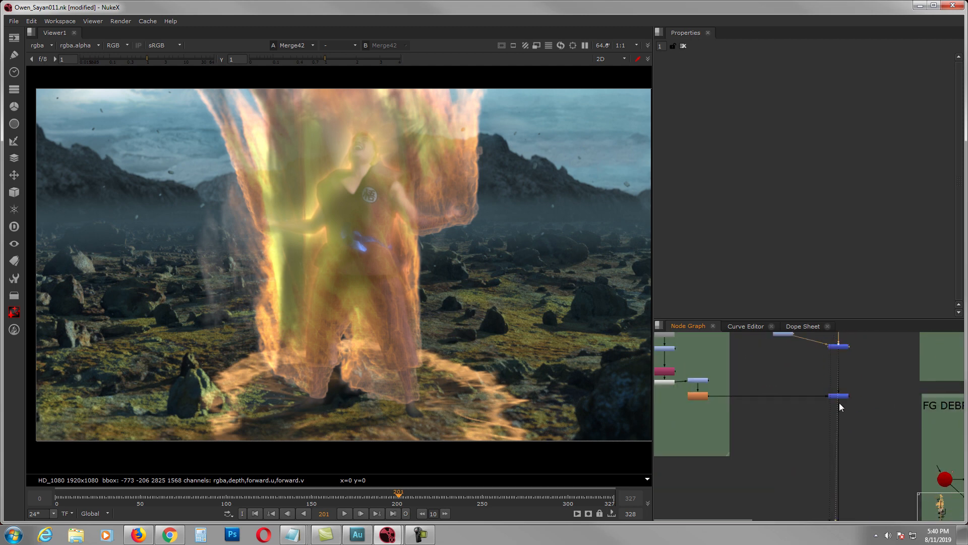
{"action": "left_click", "coordinate": [843, 398]}
{"action": "key", "text": "1"}
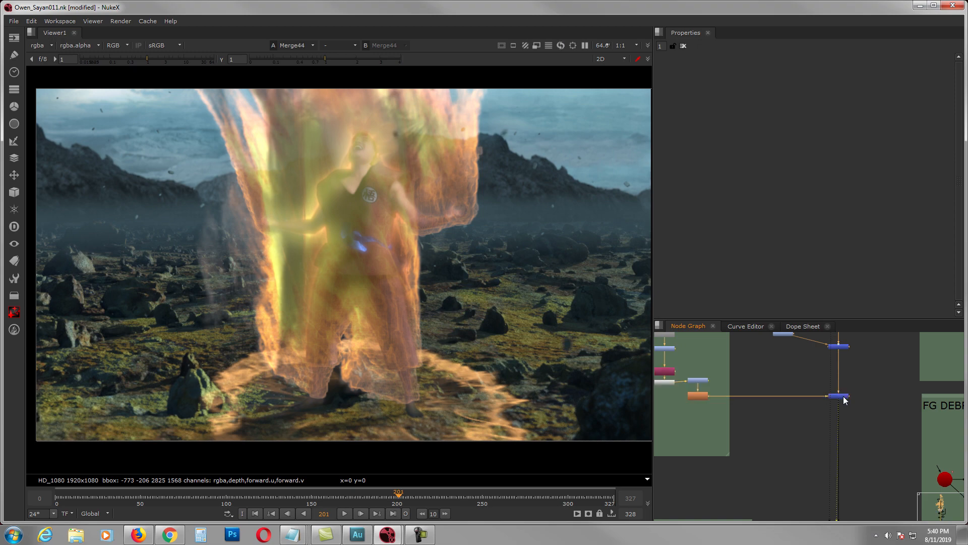
View the Defocus5 particle output on its own and return to the Merge44 composite.
{"action": "left_click", "coordinate": [701, 396]}
{"action": "key", "text": "1"}
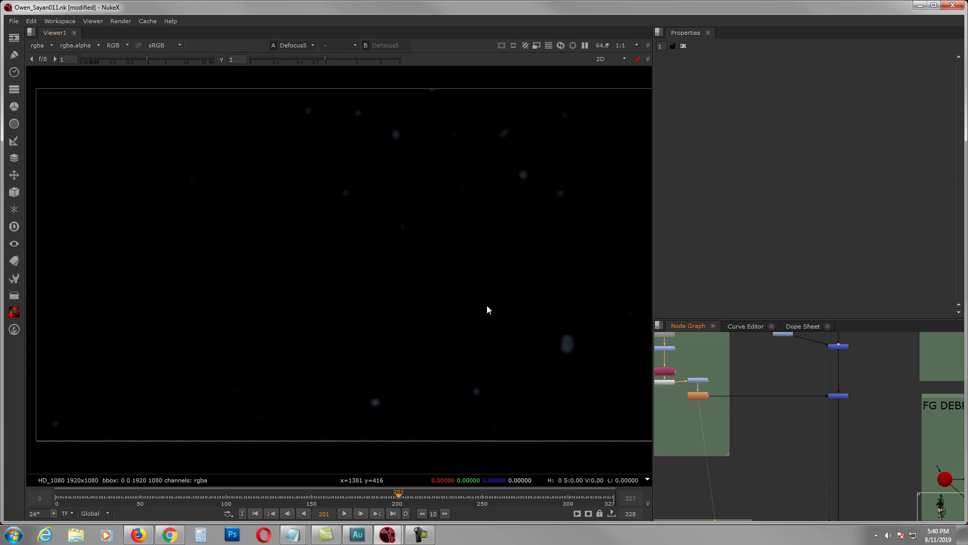
{"action": "left_click", "coordinate": [839, 395]}
{"action": "key", "text": "1"}
View the Read15 rising smoke source in the FG DEBRIS and DUST RISE group.
{"action": "scroll", "coordinate": [841, 404], "scroll_direction": "down", "scroll_amount": 2}
{"action": "middle_click_drag", "start_coordinate": [841, 404], "coordinate": [796, 379]}
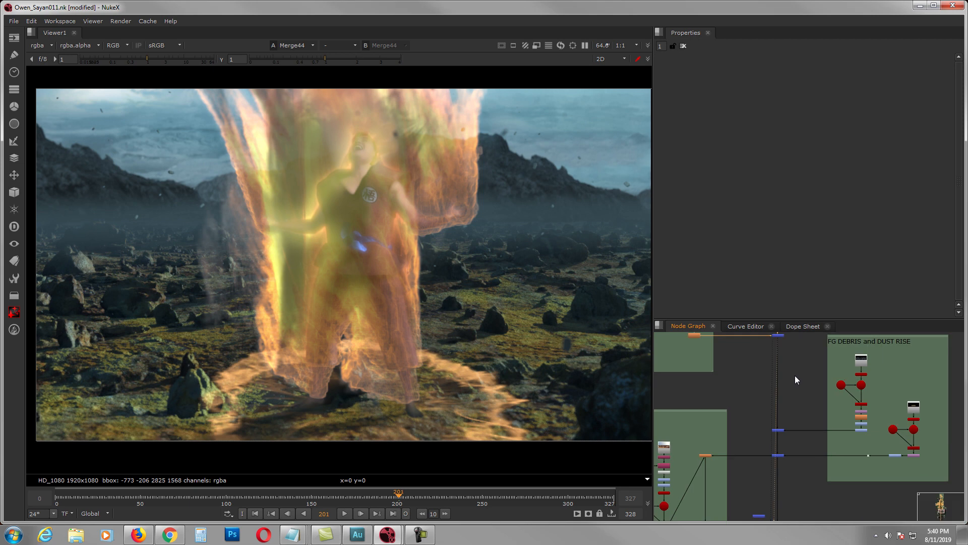
{"action": "scroll", "coordinate": [803, 434], "scroll_direction": "up", "scroll_amount": 2}
{"action": "middle_click_drag", "start_coordinate": [803, 432], "coordinate": [795, 475]}
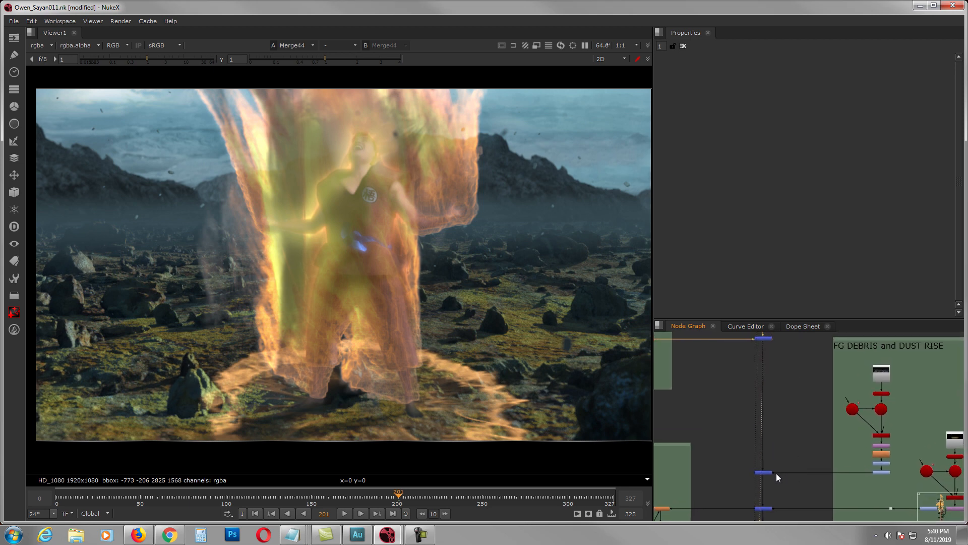
{"action": "scroll", "coordinate": [877, 372], "scroll_direction": "up", "scroll_amount": 5}
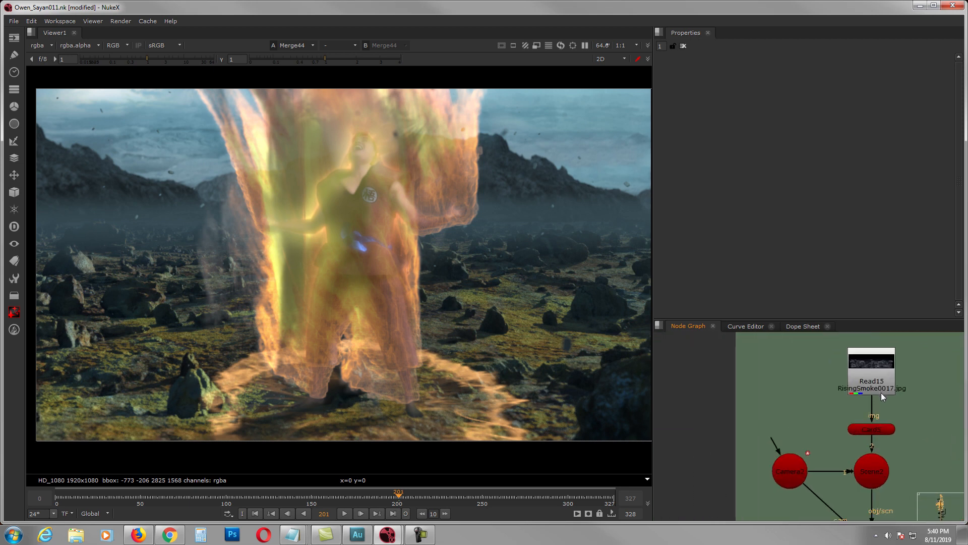
{"action": "left_click", "coordinate": [883, 381]}
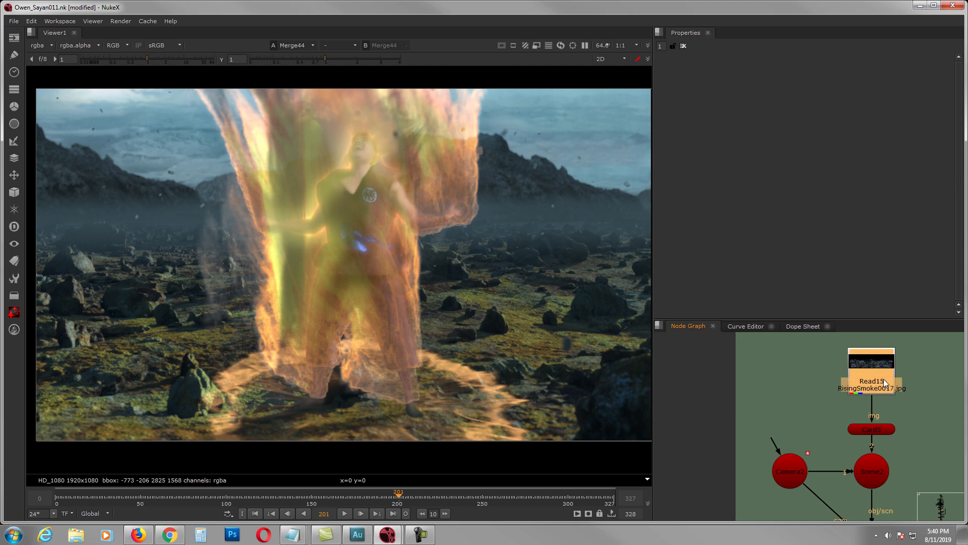
{"action": "key", "text": "1"}
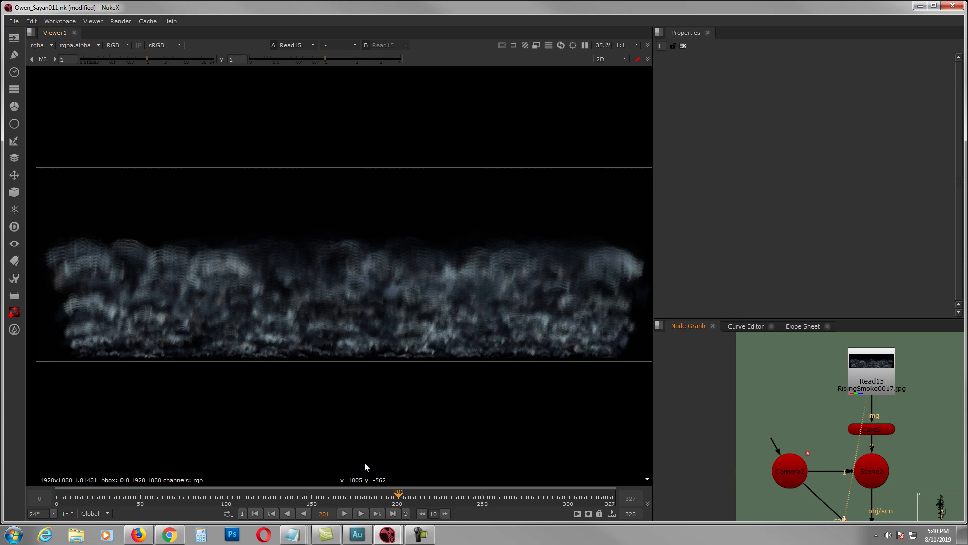
View the Merge27 output where the rising smoke branch joins the main chain.
{"action": "scroll", "coordinate": [746, 437], "scroll_direction": "down", "scroll_amount": 3}
{"action": "middle_click_drag", "start_coordinate": [744, 436], "coordinate": [789, 384]}
{"action": "scroll", "coordinate": [778, 442], "scroll_direction": "down", "scroll_amount": 1}
{"action": "left_click", "coordinate": [712, 468]}
{"action": "key", "text": "1"}
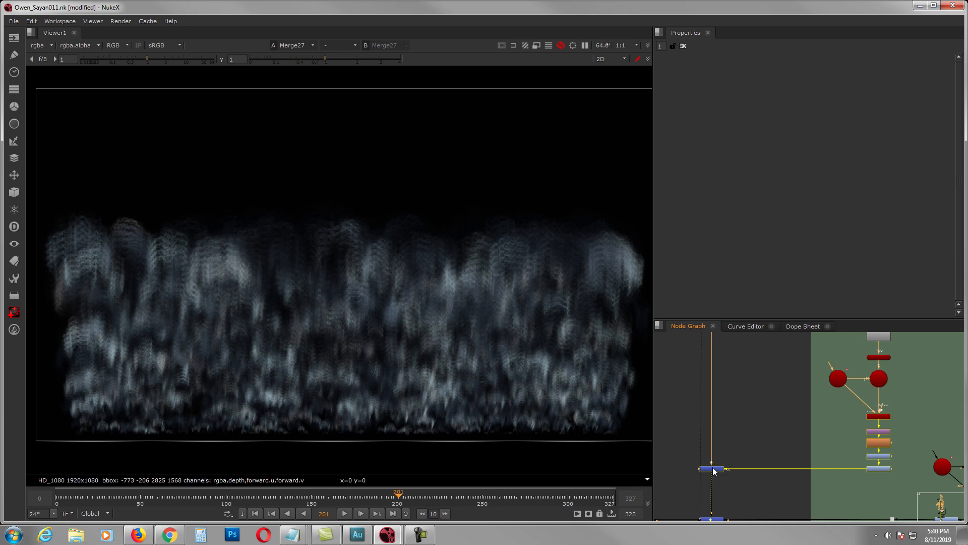
{"action": "middle_click_drag", "start_coordinate": [779, 400], "coordinate": [793, 442]}
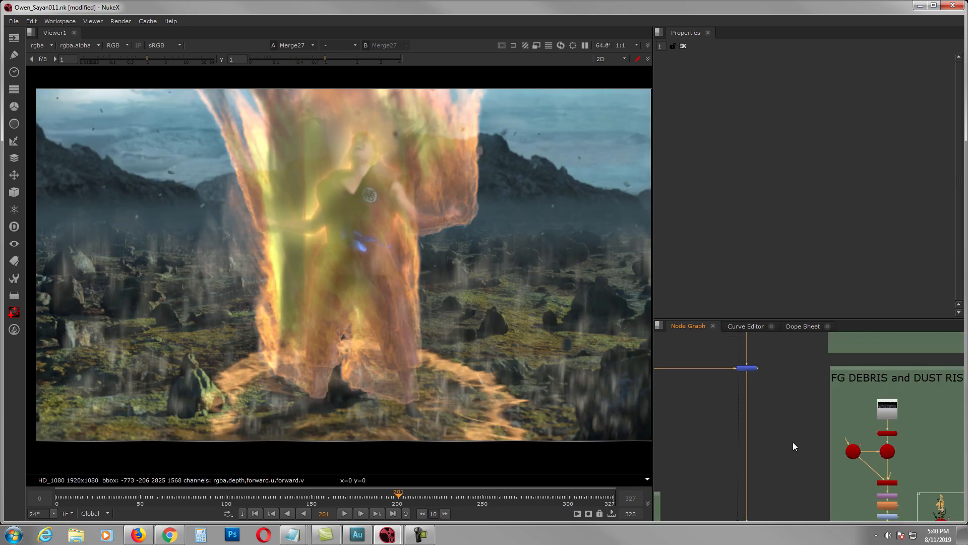
View the Read15 smoke source again, scrub through its frames and stop at frame 200.
{"action": "scroll", "coordinate": [794, 444], "scroll_direction": "down", "scroll_amount": 1}
{"action": "scroll", "coordinate": [826, 419], "scroll_direction": "up", "scroll_amount": 4}
{"action": "middle_click_drag", "start_coordinate": [860, 468], "coordinate": [880, 377]}
{"action": "left_click", "coordinate": [839, 384]}
{"action": "key", "text": "1"}
{"action": "left_click", "coordinate": [850, 358]}
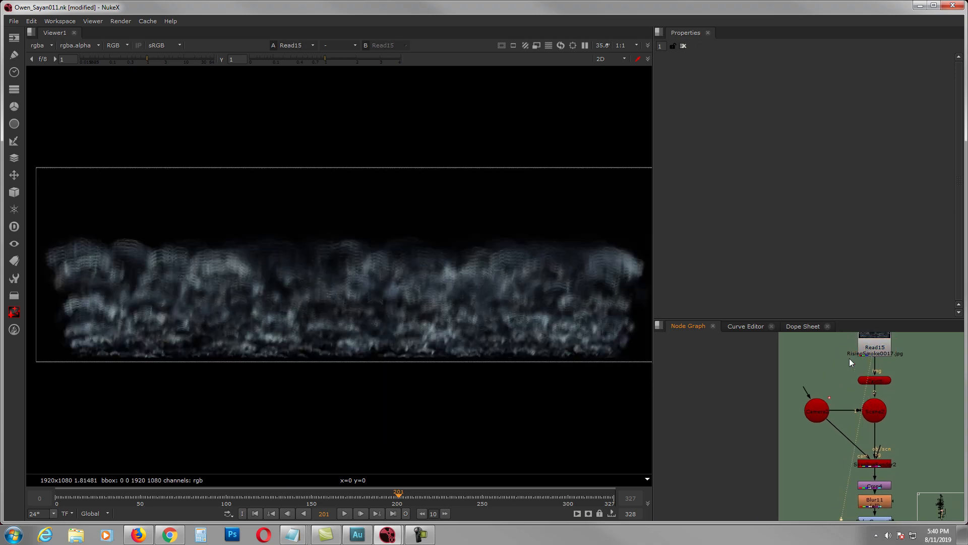
{"action": "left_click_drag", "start_coordinate": [418, 495], "coordinate": [534, 494]}
{"action": "left_click", "coordinate": [397, 495]}
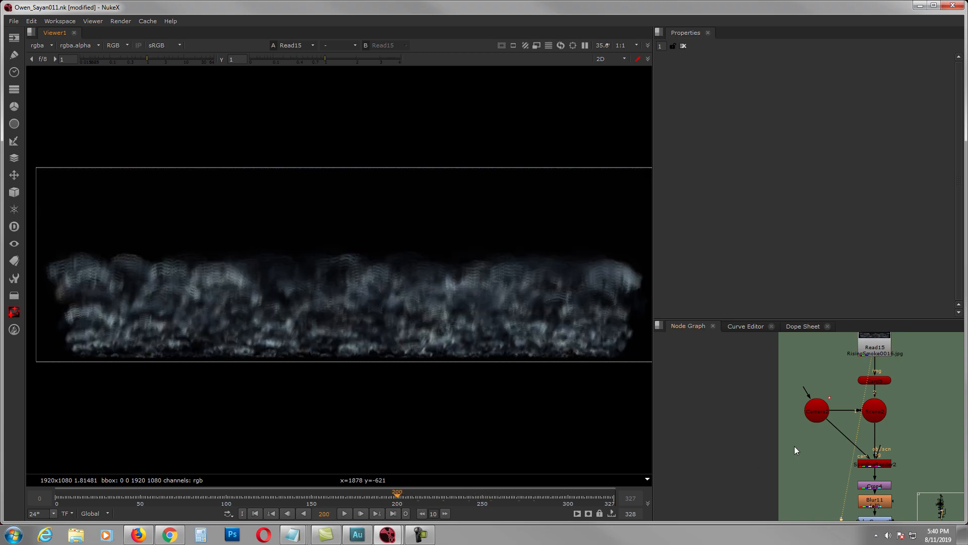
View the Merge27 composite with the rising smoke at frame 200.
{"action": "scroll", "coordinate": [834, 407], "scroll_direction": "down", "scroll_amount": 2}
{"action": "left_click", "coordinate": [731, 471]}
{"action": "key", "text": "1"}
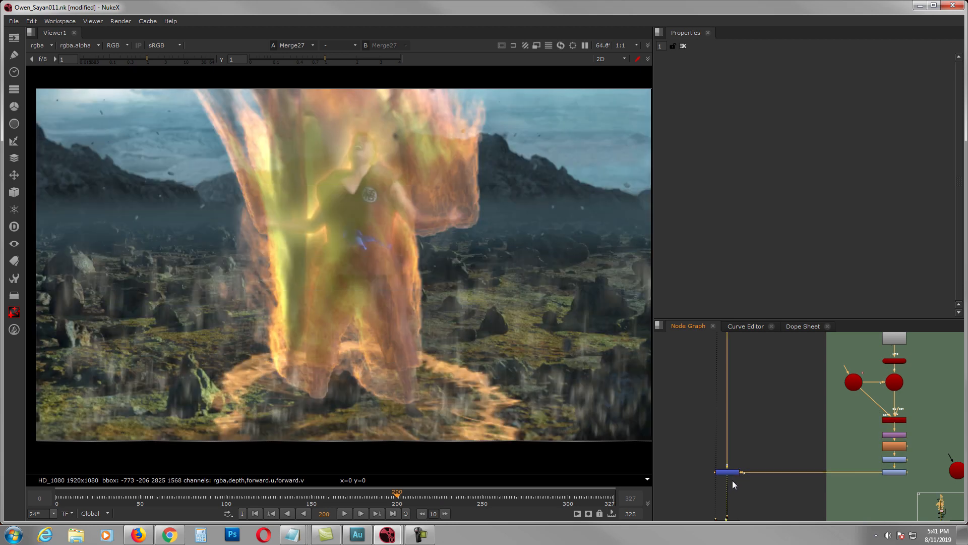
{"action": "scroll", "coordinate": [776, 461], "scroll_direction": "down", "scroll_amount": 2}
{"action": "scroll", "coordinate": [757, 456], "scroll_direction": "up", "scroll_amount": 5}
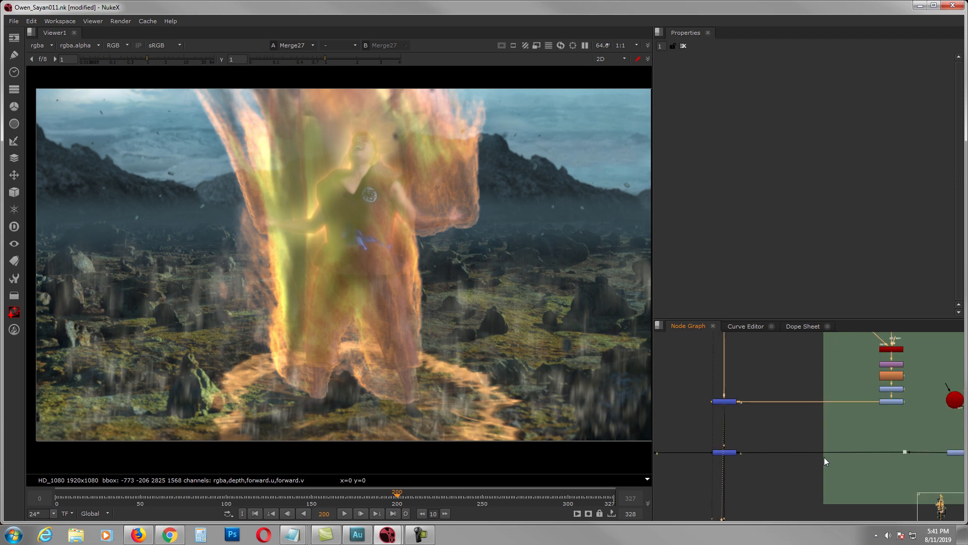
View the Merge28 output and bring up the second debris and dust branch feeding it.
{"action": "middle_click_drag", "start_coordinate": [760, 443], "coordinate": [884, 422]}
{"action": "left_click", "coordinate": [691, 464]}
{"action": "key", "text": "1"}
{"action": "middle_click_drag", "start_coordinate": [853, 457], "coordinate": [689, 464]}
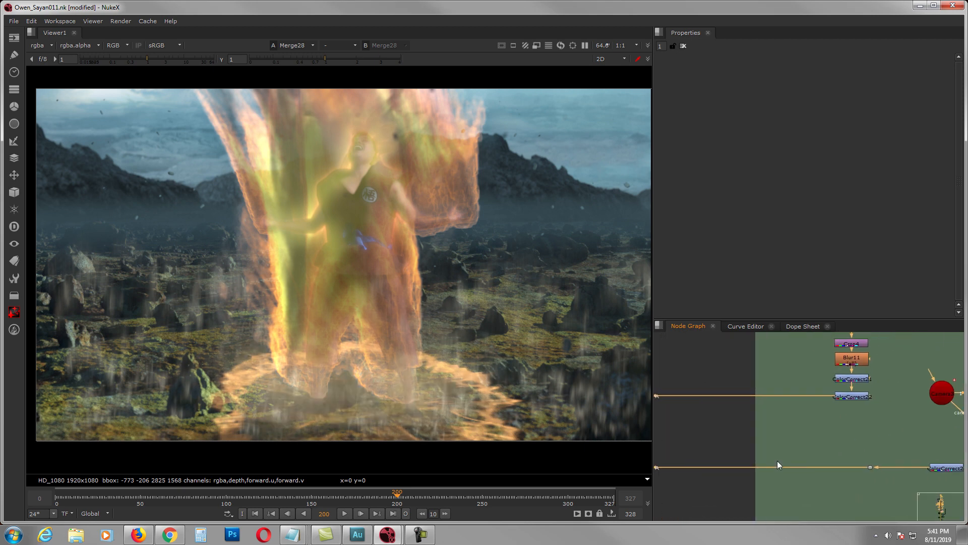
View the ColorCorrect23 output at the end of the second debris and dust branch.
{"action": "scroll", "coordinate": [738, 465], "scroll_direction": "up", "scroll_amount": 1}
{"action": "left_click", "coordinate": [864, 474]}
{"action": "key", "text": "1"}
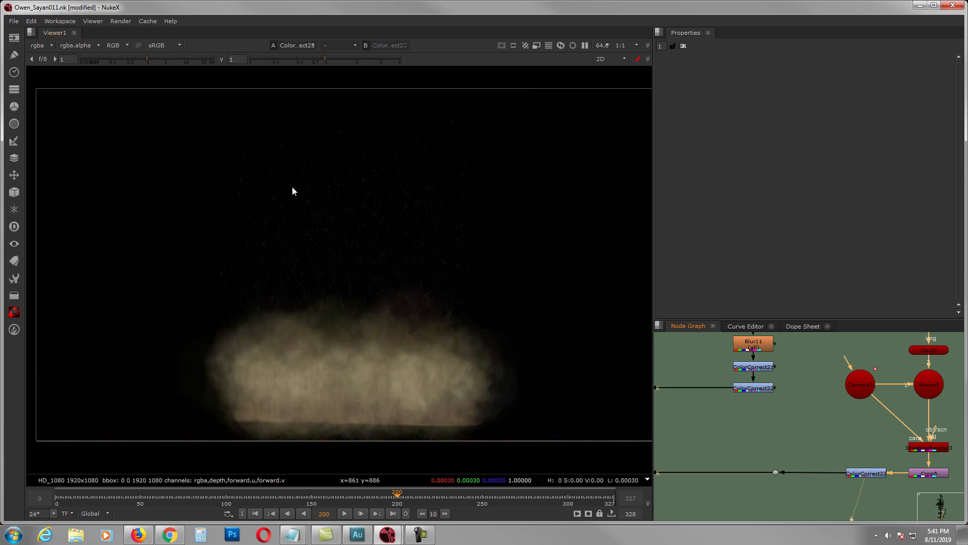
{"action": "middle_click_drag", "start_coordinate": [794, 447], "coordinate": [880, 428]}
{"action": "scroll", "coordinate": [879, 428], "scroll_direction": "down", "scroll_amount": 2}
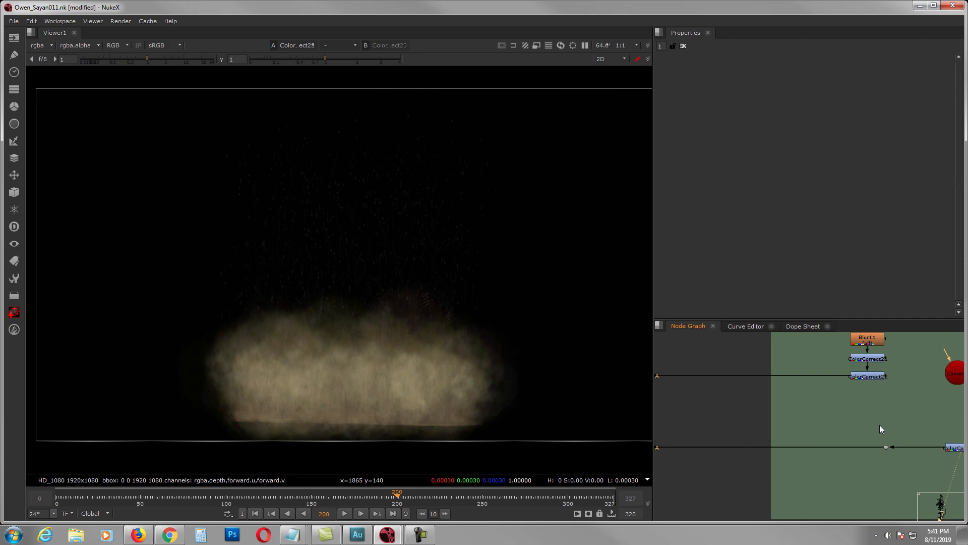
View the main-chain merge that the second debris and dust branch feeds.
{"action": "middle_click_drag", "start_coordinate": [719, 448], "coordinate": [961, 420]}
{"action": "scroll", "coordinate": [867, 427], "scroll_direction": "up", "scroll_amount": 2}
{"action": "left_click", "coordinate": [814, 423]}
{"action": "key", "text": "1"}
Follow the main chain further down and view the Merge23 output.
{"action": "scroll", "coordinate": [961, 420], "scroll_direction": "down", "scroll_amount": 2}
{"action": "middle_click_drag", "start_coordinate": [850, 429], "coordinate": [821, 380]}
{"action": "scroll", "coordinate": [888, 429], "scroll_direction": "down", "scroll_amount": 2}
{"action": "scroll", "coordinate": [868, 398], "scroll_direction": "down", "scroll_amount": 1}
{"action": "scroll", "coordinate": [879, 399], "scroll_direction": "up", "scroll_amount": 2}
{"action": "scroll", "coordinate": [821, 380], "scroll_direction": "up", "scroll_amount": 2}
{"action": "scroll", "coordinate": [821, 380], "scroll_direction": "down", "scroll_amount": 1}
{"action": "middle_click_drag", "start_coordinate": [871, 472], "coordinate": [851, 438]}
{"action": "left_click", "coordinate": [879, 452]}
{"action": "left_click", "coordinate": [735, 442]}
{"action": "key", "text": "1"}
{"action": "left_click", "coordinate": [863, 440]}
{"action": "middle_click_drag", "start_coordinate": [938, 443], "coordinate": [844, 422]}
{"action": "left_click", "coordinate": [848, 422]}
{"action": "key", "text": "1"}
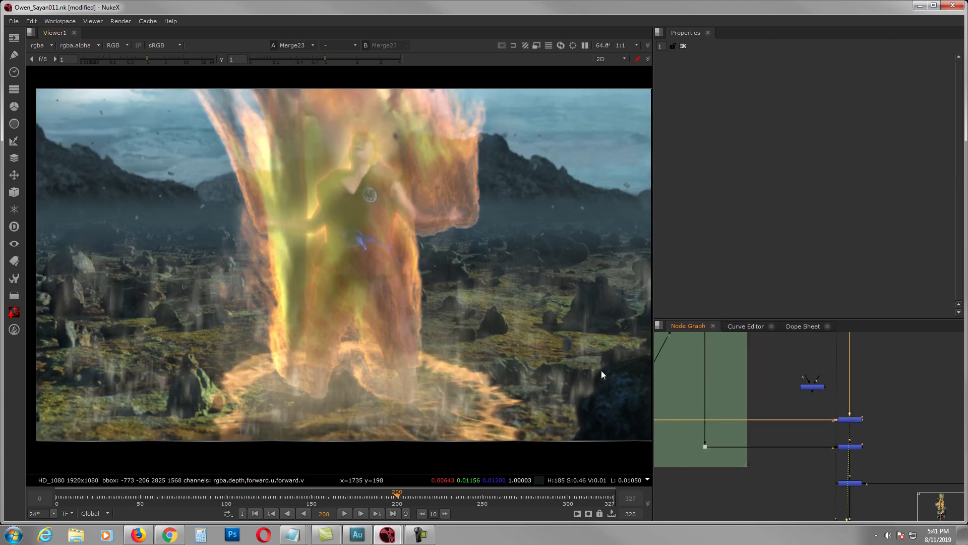
View the Merge32 and Merge35 outputs one after the other in the main chain.
{"action": "middle_click_drag", "start_coordinate": [865, 431], "coordinate": [858, 408]}
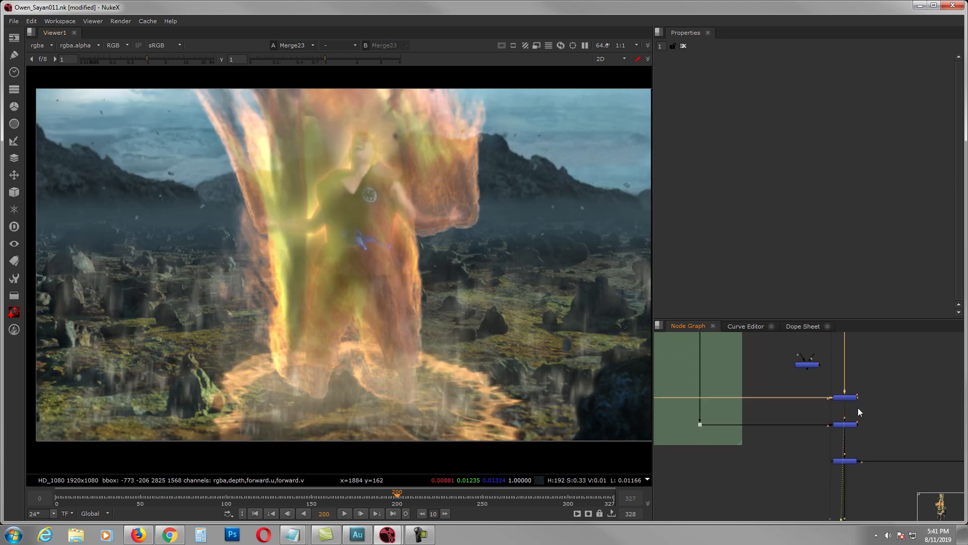
{"action": "left_click", "coordinate": [848, 425]}
{"action": "key", "text": "1"}
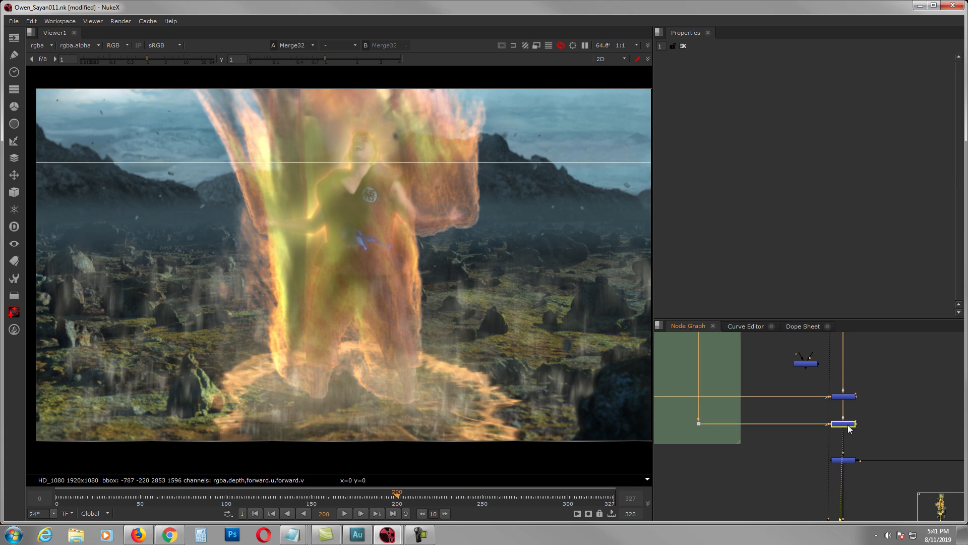
{"action": "left_click", "coordinate": [847, 460]}
{"action": "key", "text": "1"}
Locate the ENERGY BALL group and view the Multiply6 output at the end of its branch.
{"action": "middle_click_drag", "start_coordinate": [864, 461], "coordinate": [763, 447]}
{"action": "scroll", "coordinate": [763, 447], "scroll_direction": "down", "scroll_amount": 2}
{"action": "middle_click_drag", "start_coordinate": [827, 449], "coordinate": [716, 458]}
{"action": "scroll", "coordinate": [716, 458], "scroll_direction": "down", "scroll_amount": 2}
{"action": "middle_click_drag", "start_coordinate": [846, 462], "coordinate": [840, 489]}
{"action": "scroll", "coordinate": [840, 489], "scroll_direction": "down", "scroll_amount": 1}
{"action": "scroll", "coordinate": [852, 408], "scroll_direction": "down", "scroll_amount": 3}
{"action": "middle_click_drag", "start_coordinate": [861, 347], "coordinate": [864, 438]}
{"action": "scroll", "coordinate": [858, 424], "scroll_direction": "up", "scroll_amount": 6}
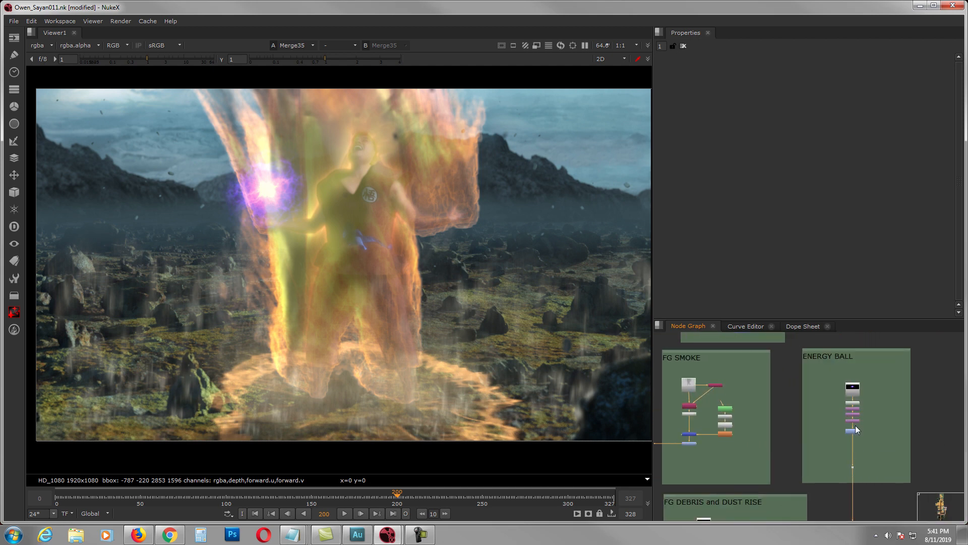
{"action": "left_click", "coordinate": [853, 434]}
{"action": "key", "text": "1"}
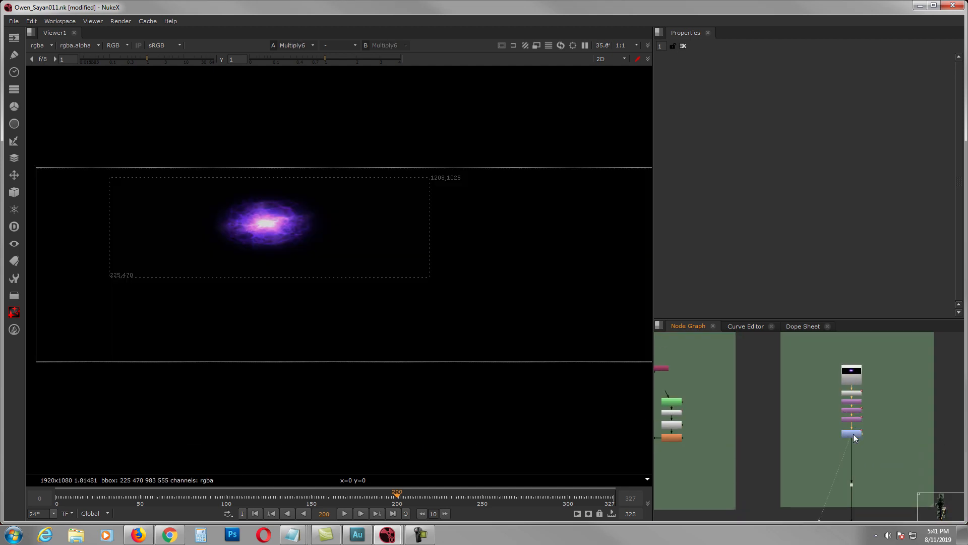
Scrub the energy ball's animation up to frame 300 and return to frame 201.
{"action": "left_click_drag", "start_coordinate": [442, 499], "coordinate": [548, 496]}
{"action": "left_click", "coordinate": [568, 496]}
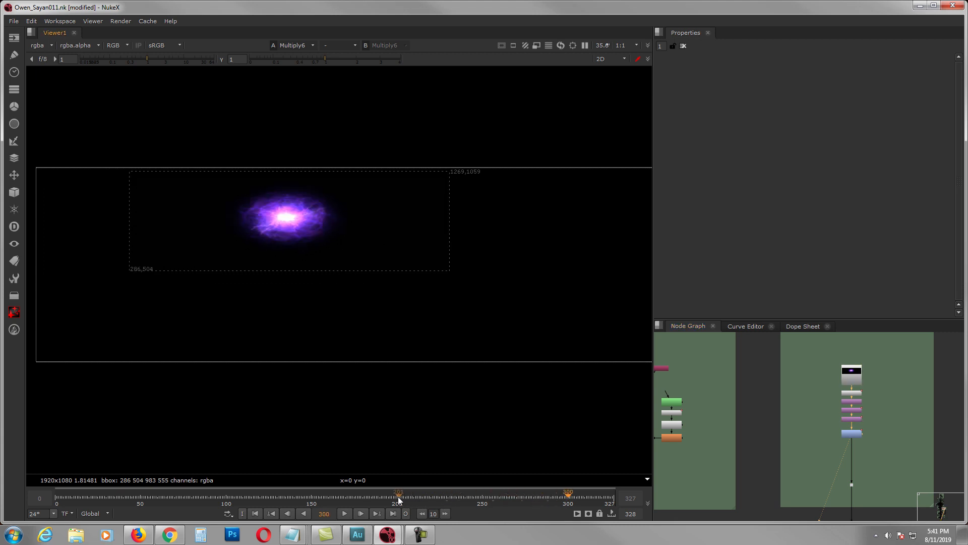
{"action": "left_click", "coordinate": [398, 496]}
Trace the energy ball branch back to the main chain and view the Merge35 composite at frame 201.
{"action": "scroll", "coordinate": [817, 401], "scroll_direction": "down", "scroll_amount": 3}
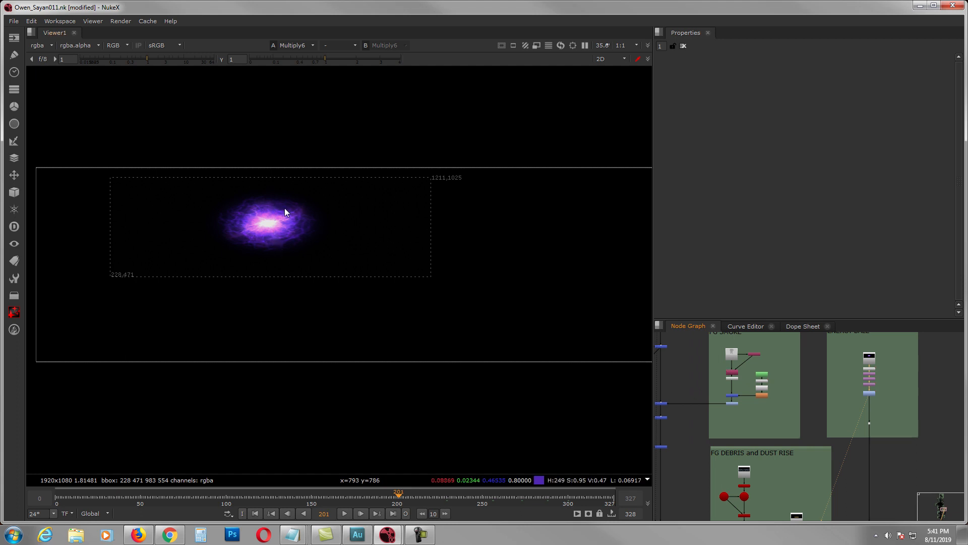
{"action": "middle_click_drag", "start_coordinate": [830, 409], "coordinate": [854, 389]}
{"action": "scroll", "coordinate": [856, 385], "scroll_direction": "down", "scroll_amount": 2}
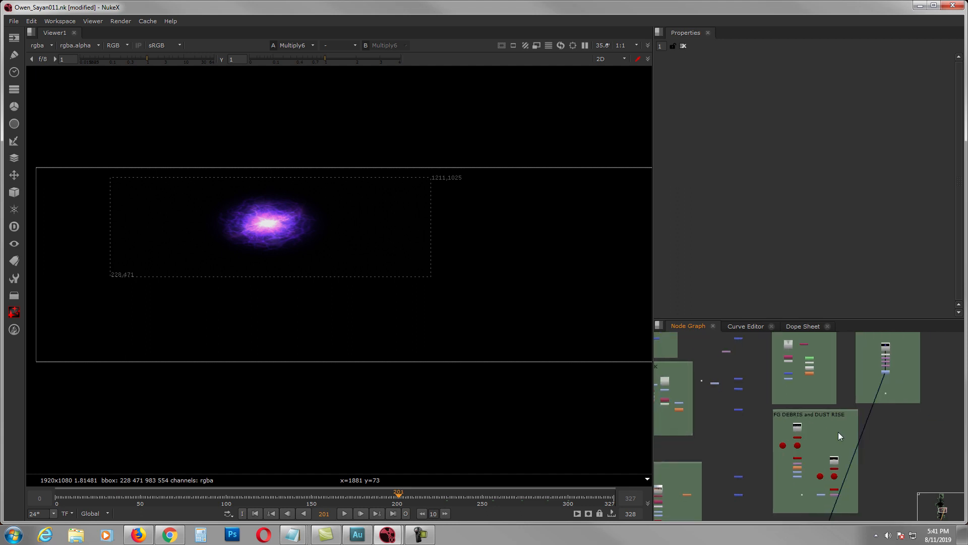
{"action": "middle_click_drag", "start_coordinate": [838, 432], "coordinate": [857, 398]}
{"action": "scroll", "coordinate": [818, 458], "scroll_direction": "up", "scroll_amount": 2}
{"action": "middle_click_drag", "start_coordinate": [796, 503], "coordinate": [807, 450]}
{"action": "scroll", "coordinate": [813, 445], "scroll_direction": "down", "scroll_amount": 2}
{"action": "scroll", "coordinate": [785, 467], "scroll_direction": "up", "scroll_amount": 5}
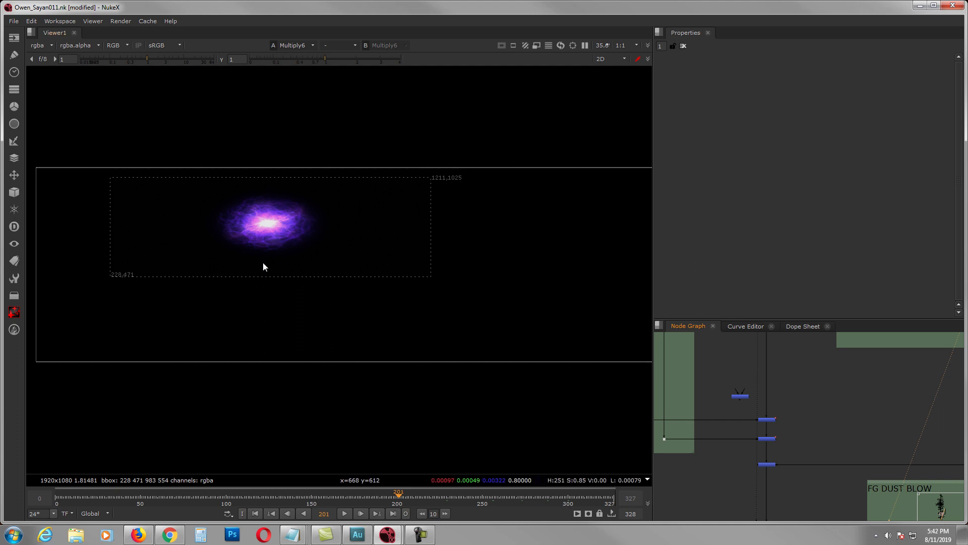
{"action": "scroll", "coordinate": [724, 471], "scroll_direction": "down", "scroll_amount": 6}
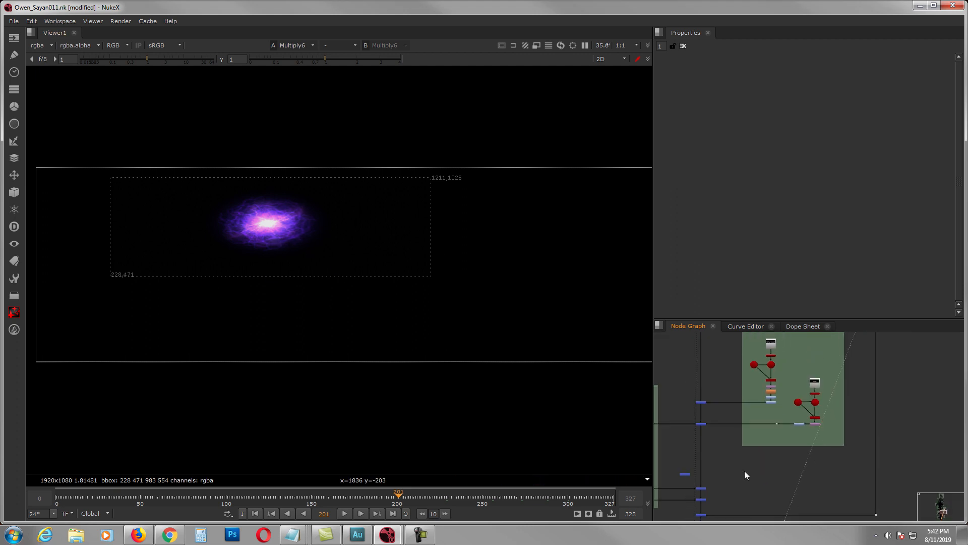
{"action": "scroll", "coordinate": [772, 439], "scroll_direction": "up", "scroll_amount": 6}
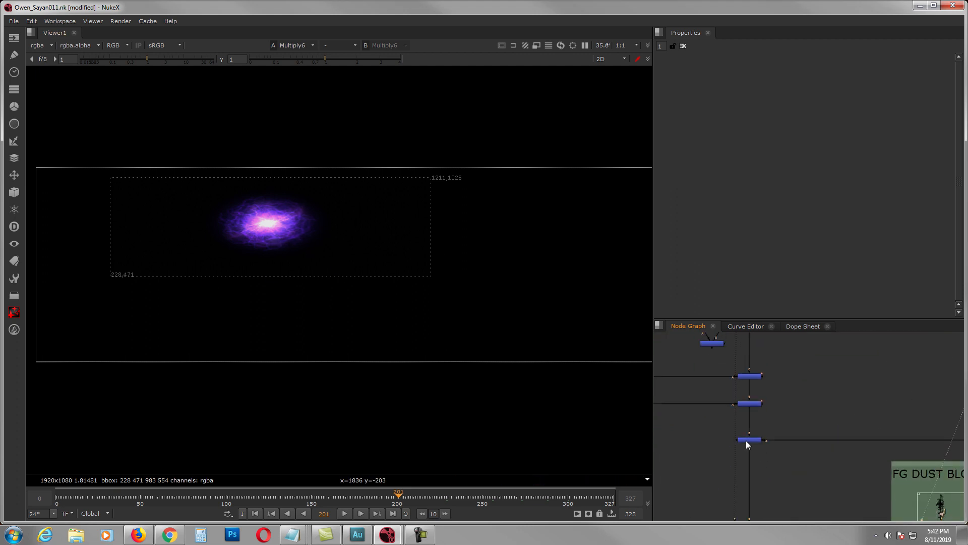
{"action": "left_click", "coordinate": [752, 441]}
{"action": "key", "text": "1"}
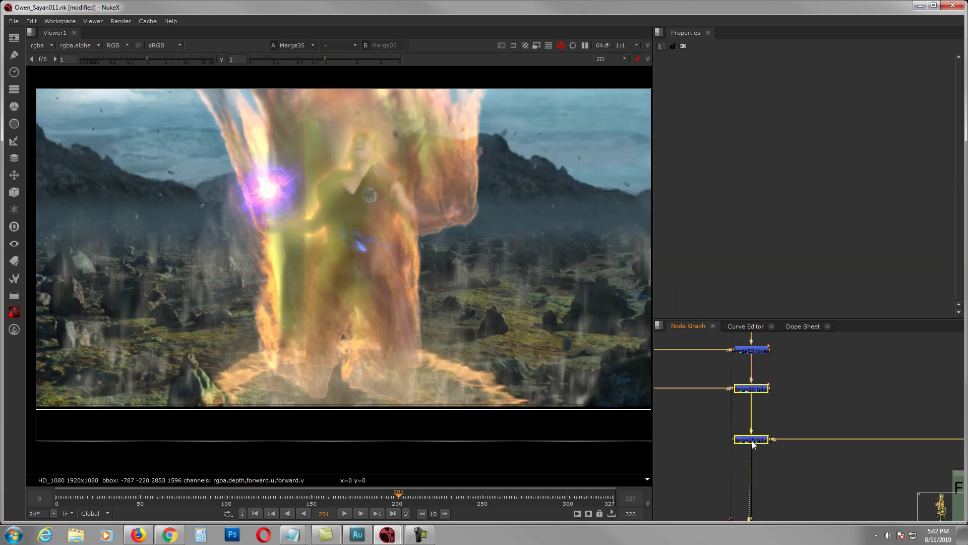
View the Merge37 output where the FG DUST BLOW branch joins the main chain.
{"action": "middle_click_drag", "start_coordinate": [782, 456], "coordinate": [791, 397]}
{"action": "scroll", "coordinate": [791, 396], "scroll_direction": "down", "scroll_amount": 3}
{"action": "middle_click_drag", "start_coordinate": [797, 476], "coordinate": [804, 402]}
{"action": "scroll", "coordinate": [805, 402], "scroll_direction": "down", "scroll_amount": 2}
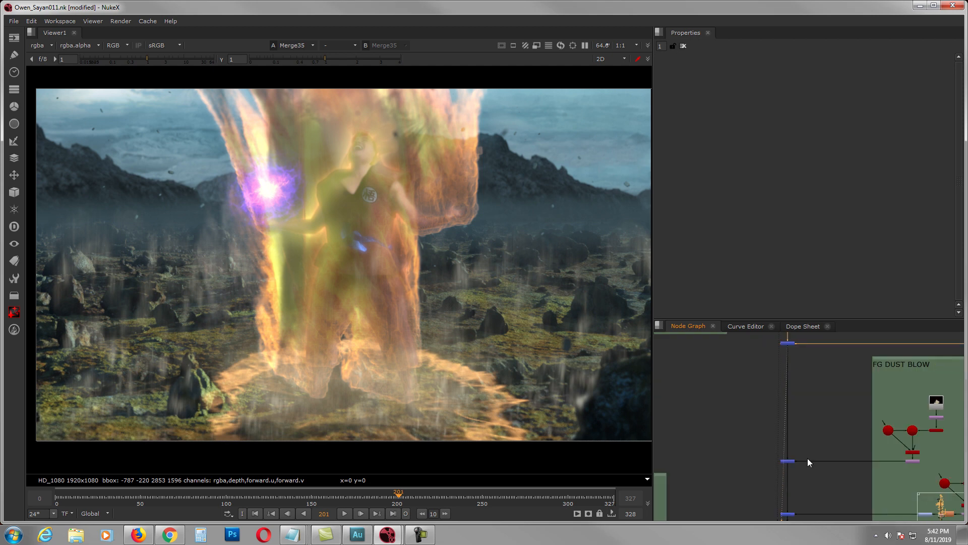
{"action": "middle_click_drag", "start_coordinate": [807, 458], "coordinate": [805, 443]}
{"action": "left_click", "coordinate": [787, 446]}
{"action": "key", "text": "1"}
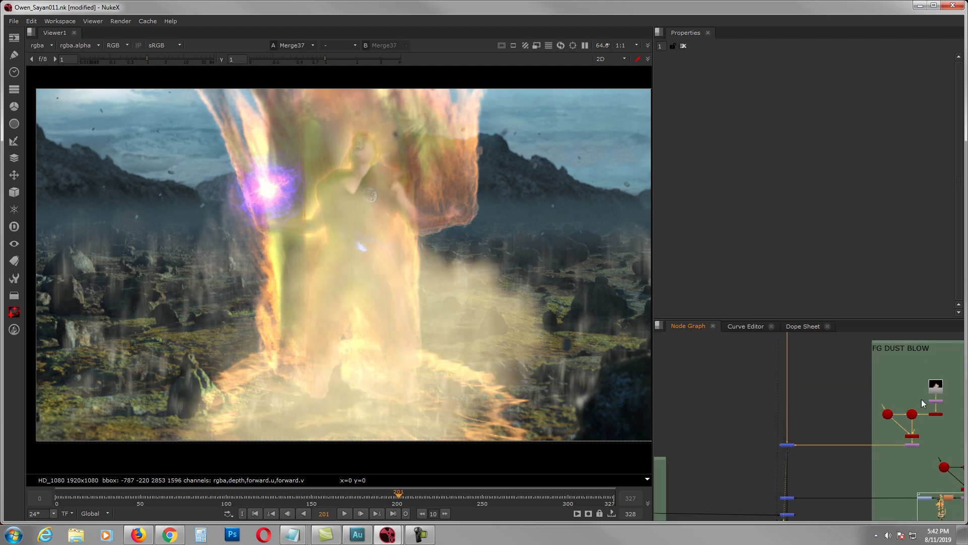
Inspect the dust footage nodes in the FG DUST BLOW group and view the Merge38 output.
{"action": "scroll", "coordinate": [934, 392], "scroll_direction": "up", "scroll_amount": 4}
{"action": "scroll", "coordinate": [891, 386], "scroll_direction": "down", "scroll_amount": 6}
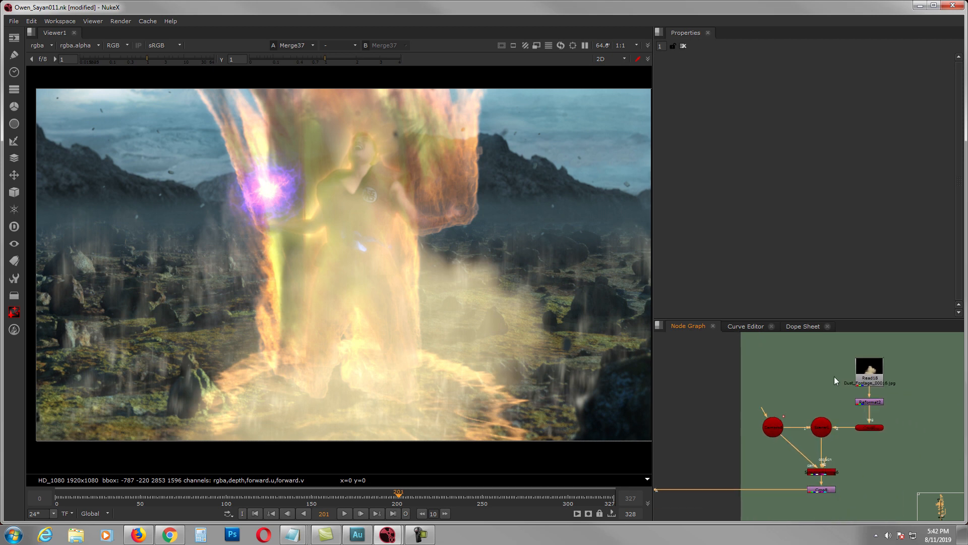
{"action": "left_click", "coordinate": [731, 444]}
{"action": "key", "text": "1"}
View the Merge25 output where the Transform10 branch joins the main chain.
{"action": "middle_click_drag", "start_coordinate": [736, 450], "coordinate": [833, 437]}
{"action": "scroll", "coordinate": [778, 428], "scroll_direction": "up", "scroll_amount": 3}
{"action": "scroll", "coordinate": [835, 442], "scroll_direction": "down", "scroll_amount": 2}
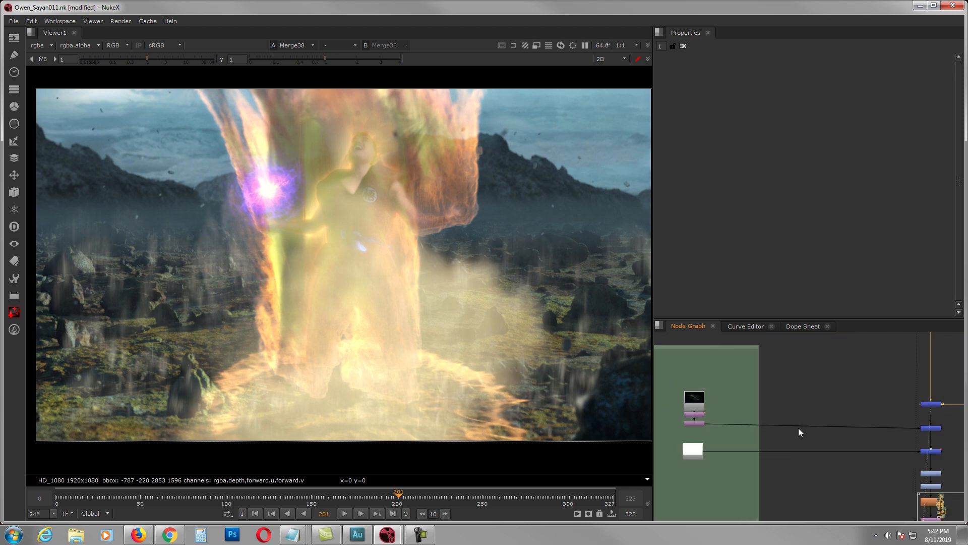
{"action": "left_click", "coordinate": [937, 430]}
{"action": "key", "text": "1"}
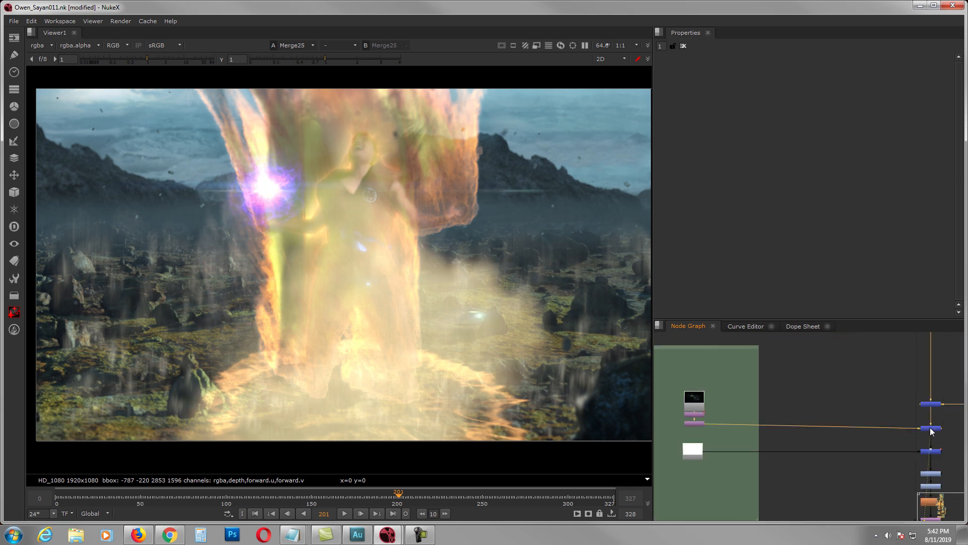
View the Merge39 output and inspect the Transform10 and Constant4 nodes feeding the main chain.
{"action": "middle_click_drag", "start_coordinate": [832, 457], "coordinate": [867, 461]}
{"action": "scroll", "coordinate": [818, 444], "scroll_direction": "up", "scroll_amount": 2}
{"action": "scroll", "coordinate": [868, 461], "scroll_direction": "down", "scroll_amount": 2}
{"action": "middle_click_drag", "start_coordinate": [779, 466], "coordinate": [701, 403]}
{"action": "scroll", "coordinate": [816, 460], "scroll_direction": "up", "scroll_amount": 2}
{"action": "scroll", "coordinate": [807, 440], "scroll_direction": "down", "scroll_amount": 1}
{"action": "middle_click_drag", "start_coordinate": [807, 440], "coordinate": [765, 435]}
{"action": "key", "text": "1"}
{"action": "middle_click_drag", "start_coordinate": [671, 418], "coordinate": [780, 433]}
{"action": "scroll", "coordinate": [727, 431], "scroll_direction": "up", "scroll_amount": 3}
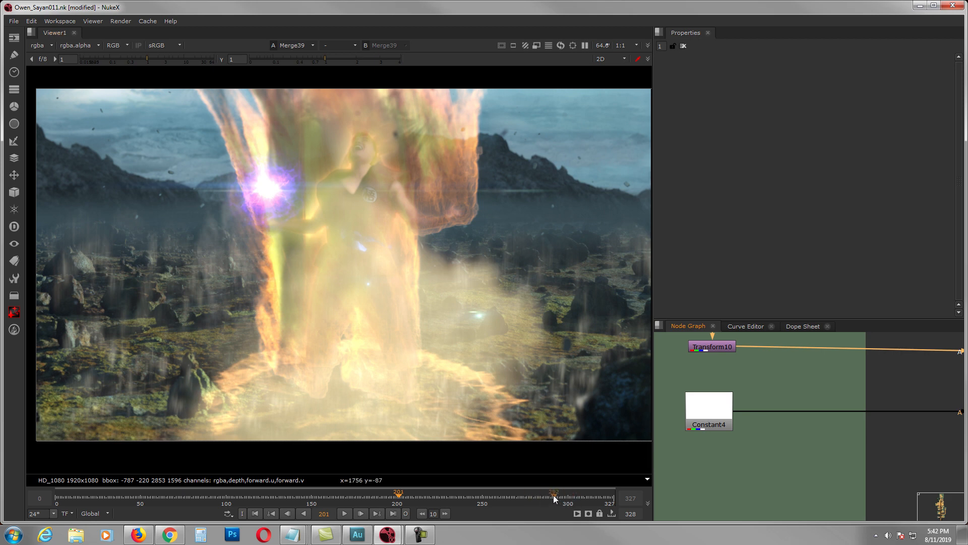
Follow the chain through the final colour correction nodes and view the Sharpen1 output.
{"action": "middle_click_drag", "start_coordinate": [861, 449], "coordinate": [740, 407]}
{"action": "scroll", "coordinate": [744, 408], "scroll_direction": "down", "scroll_amount": 6}
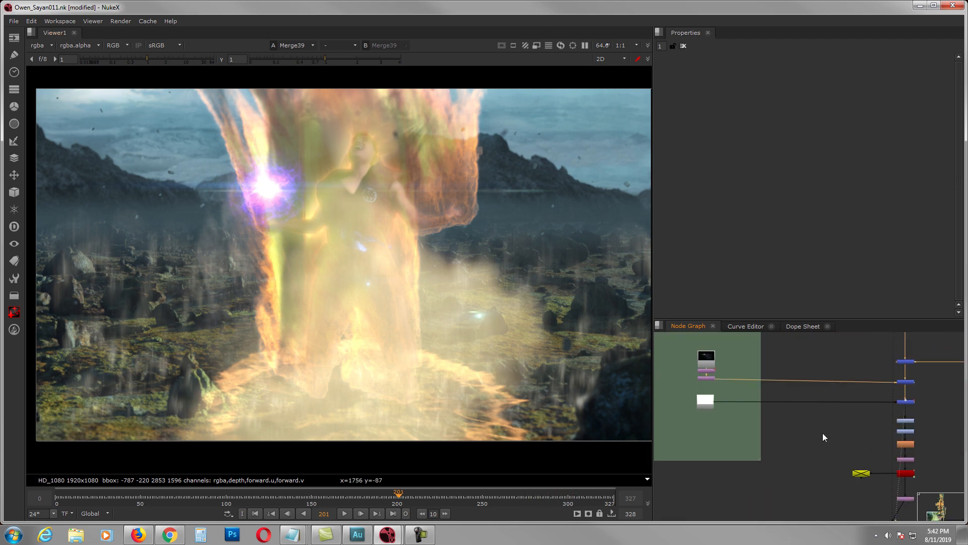
{"action": "scroll", "coordinate": [898, 432], "scroll_direction": "up", "scroll_amount": 3}
{"action": "middle_click_drag", "start_coordinate": [916, 430], "coordinate": [828, 409]}
{"action": "scroll", "coordinate": [827, 410], "scroll_direction": "up", "scroll_amount": 2}
{"action": "key", "text": "1"}
{"action": "middle_click_drag", "start_coordinate": [824, 410], "coordinate": [857, 387]}
{"action": "left_click", "coordinate": [851, 422]}
{"action": "key", "text": "1"}
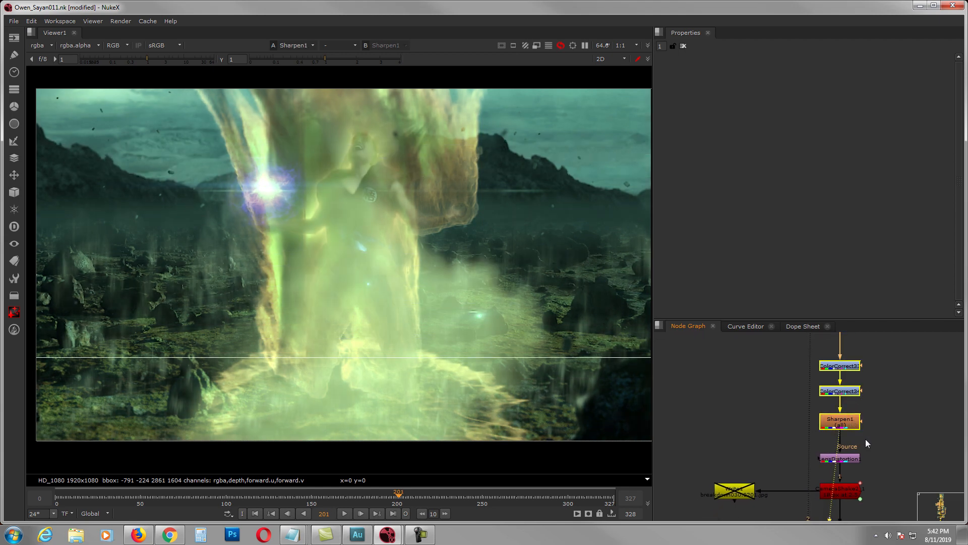
Follow the chain from Sharpen1 past Crop1 and open the Write2 node's render settings.
{"action": "left_click", "coordinate": [871, 464]}
{"action": "middle_click_drag", "start_coordinate": [841, 499], "coordinate": [858, 436]}
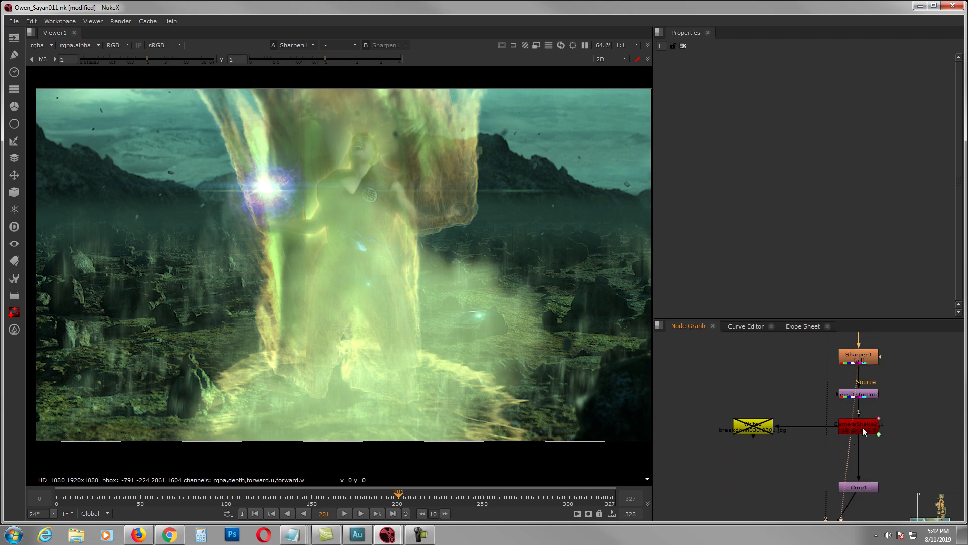
{"action": "left_click_drag", "start_coordinate": [854, 395], "coordinate": [852, 388]}
{"action": "middle_click_drag", "start_coordinate": [870, 466], "coordinate": [854, 400]}
{"action": "left_click", "coordinate": [868, 456]}
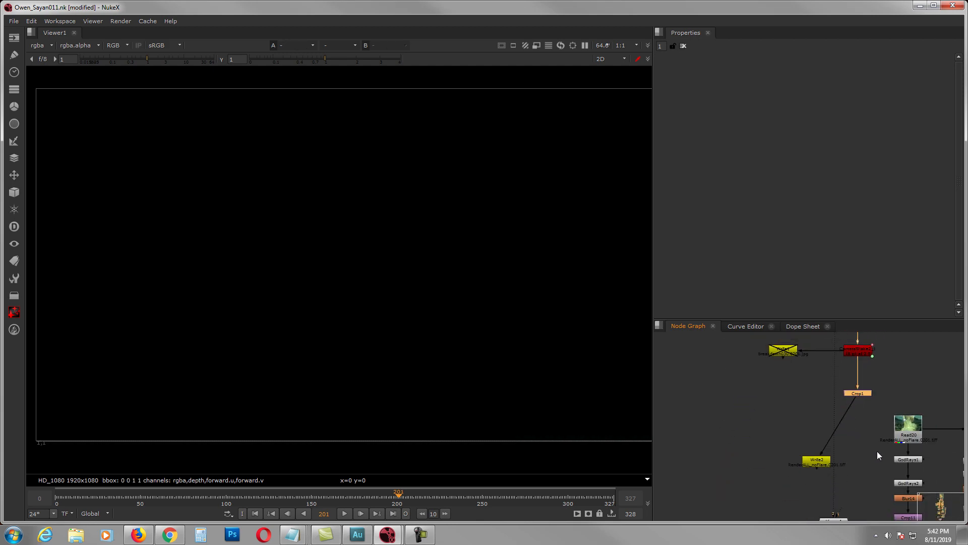
{"action": "double_click", "coordinate": [819, 461]}
{"action": "scroll", "coordinate": [862, 453], "scroll_direction": "up", "scroll_amount": 1}
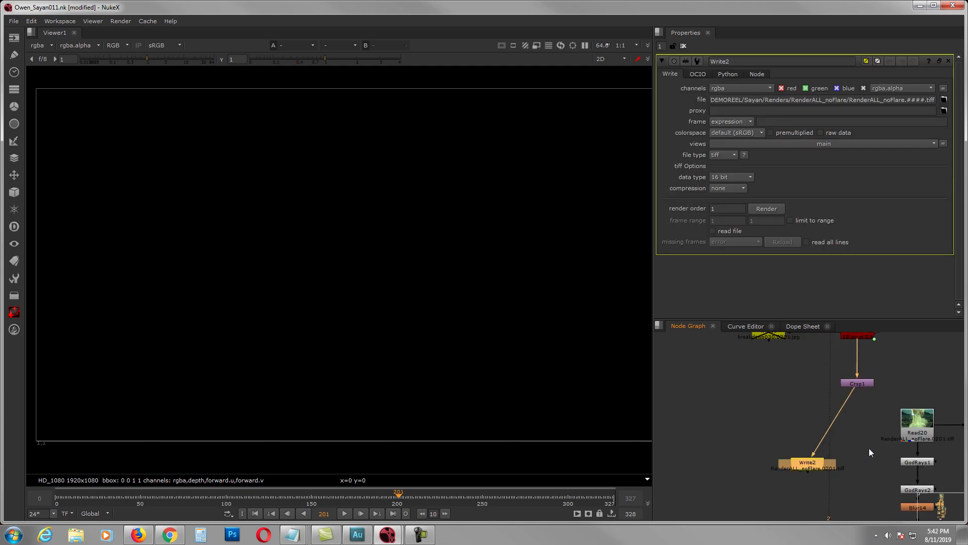
View the rendered RenderALL_noFlare sequence in the Read20 node.
{"action": "middle_click_drag", "start_coordinate": [866, 450], "coordinate": [841, 443]}
{"action": "left_click", "coordinate": [879, 429]}
{"action": "key", "text": "1"}
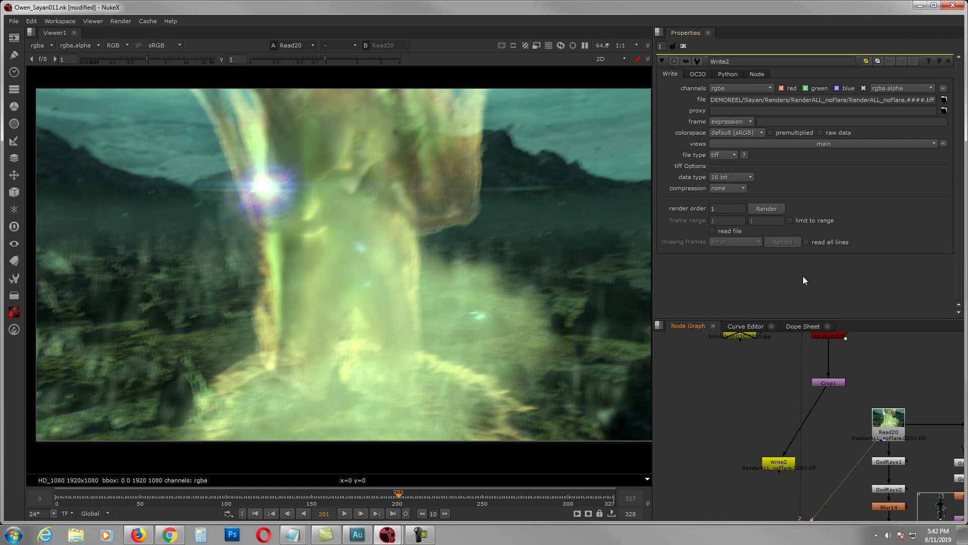
Check the Read20 sequence at roughly 50-frame intervals from frame 0 to frame 299, and scrub back to frame 280.
{"action": "left_click", "coordinate": [255, 513]}
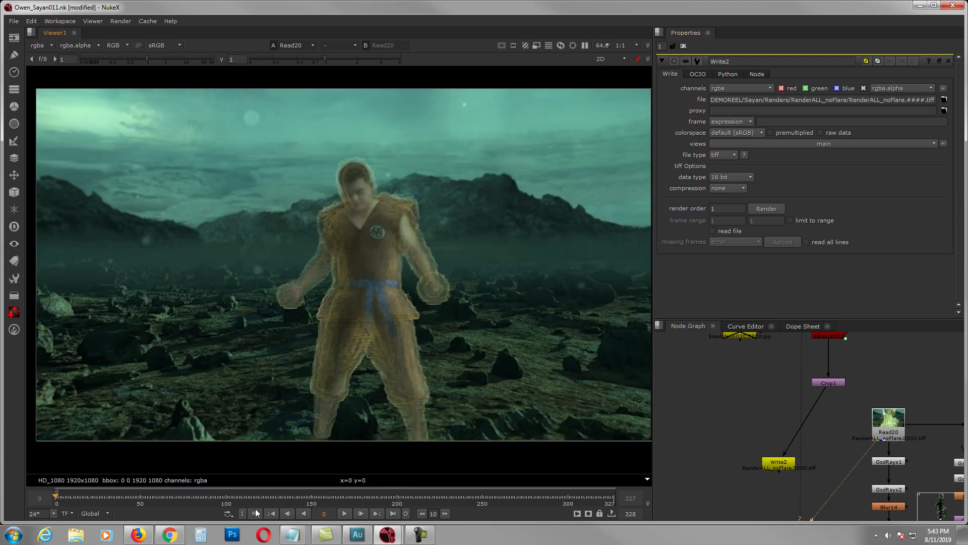
{"action": "left_click", "coordinate": [140, 497]}
{"action": "left_click", "coordinate": [227, 497]}
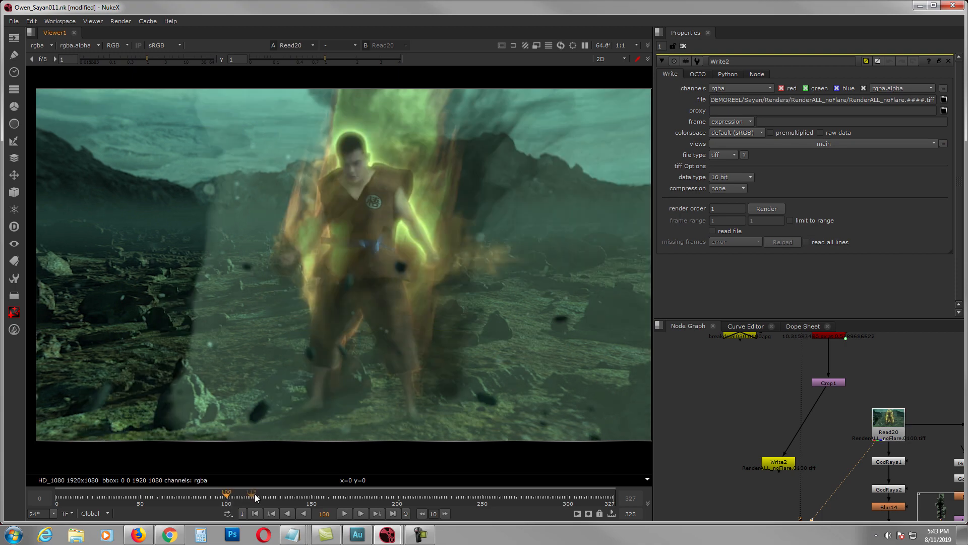
{"action": "left_click", "coordinate": [311, 497]}
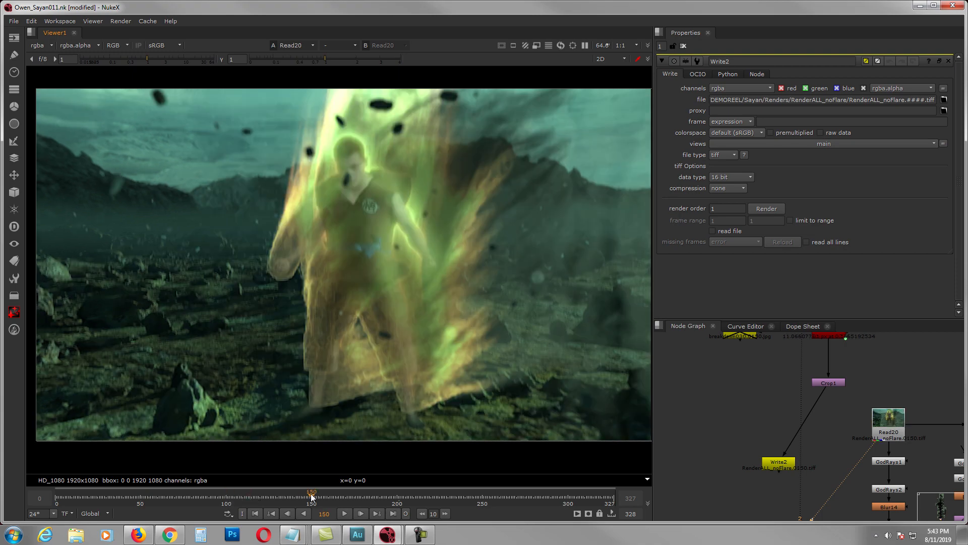
{"action": "left_click", "coordinate": [398, 497]}
{"action": "left_click", "coordinate": [482, 498]}
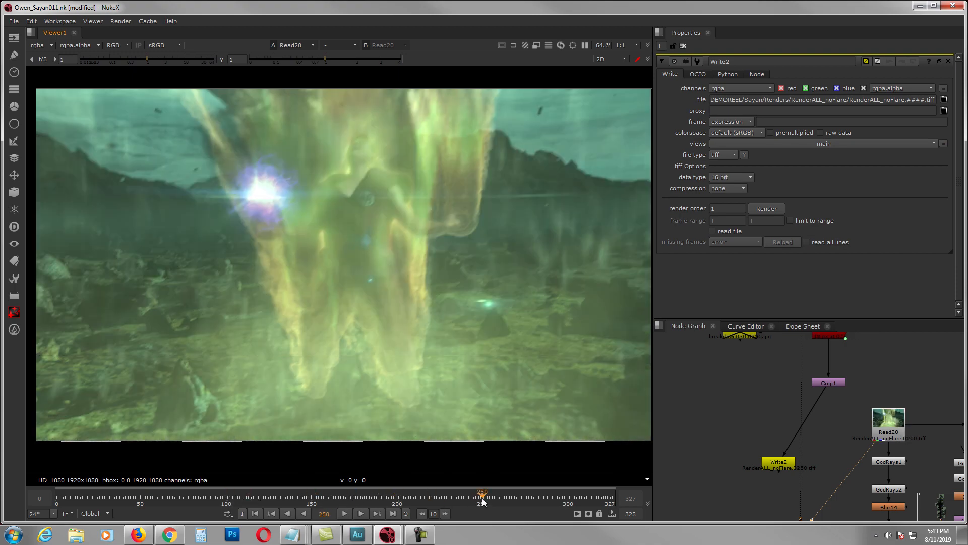
{"action": "left_click", "coordinate": [567, 496]}
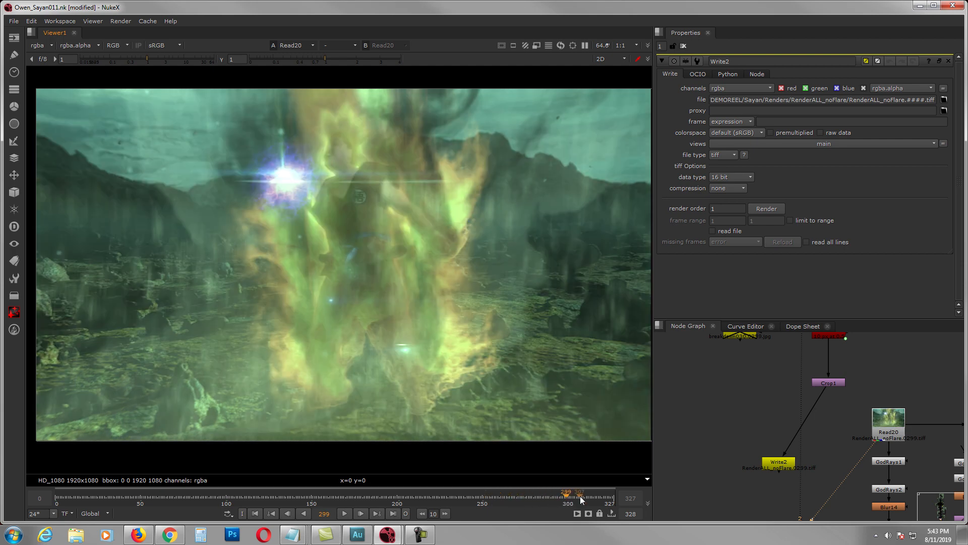
{"action": "left_click_drag", "start_coordinate": [580, 495], "coordinate": [534, 495]}
{"action": "scroll", "coordinate": [804, 440], "scroll_direction": "down", "scroll_amount": 3}
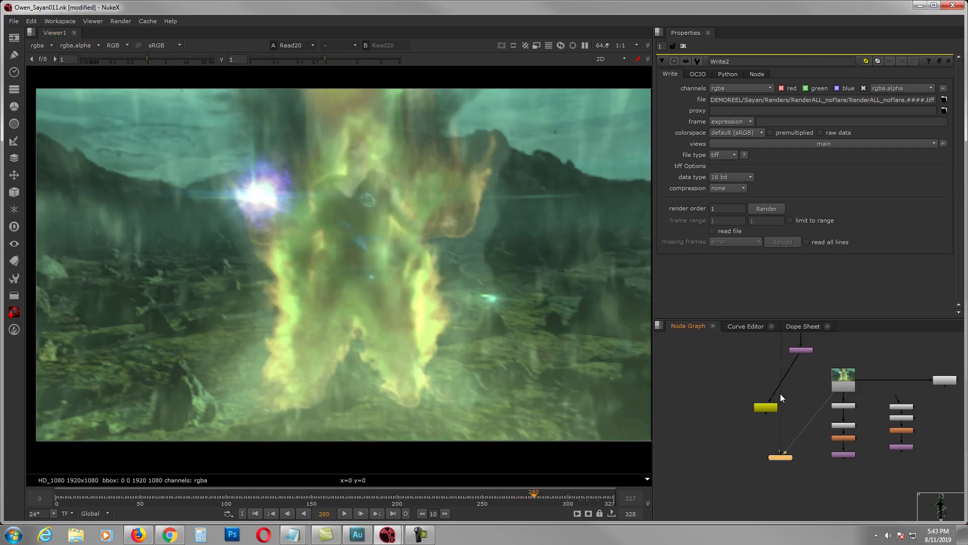